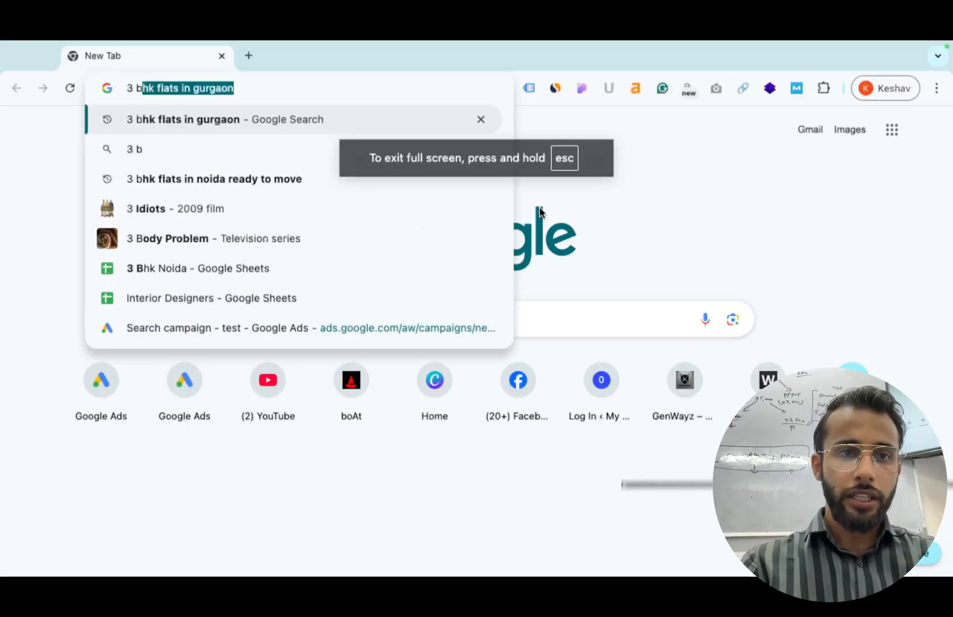
Run the Google search for '3 bhk flats in gurgaon' and look over the query text.
key(Return)
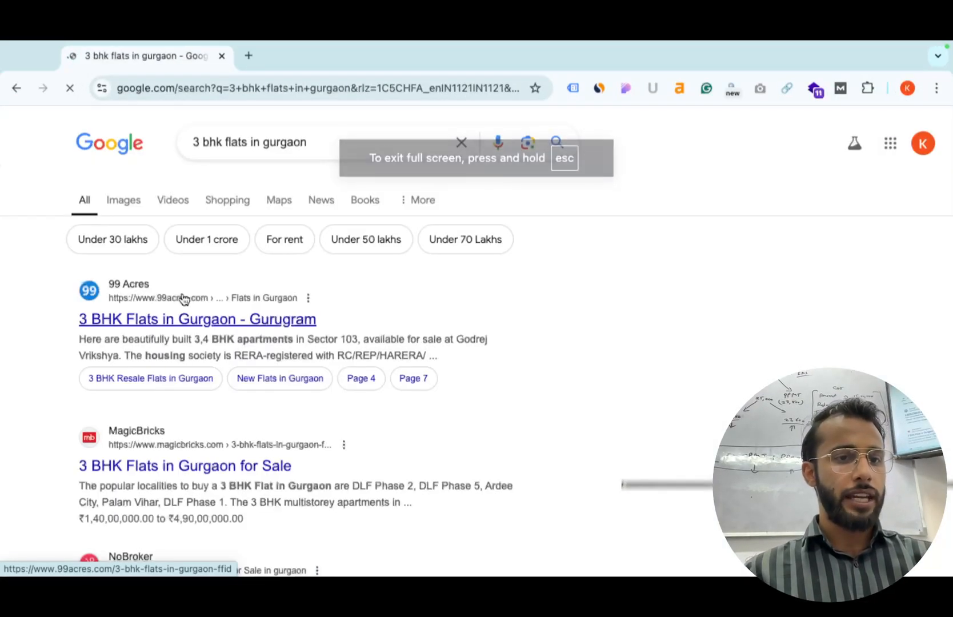
click(307, 150)
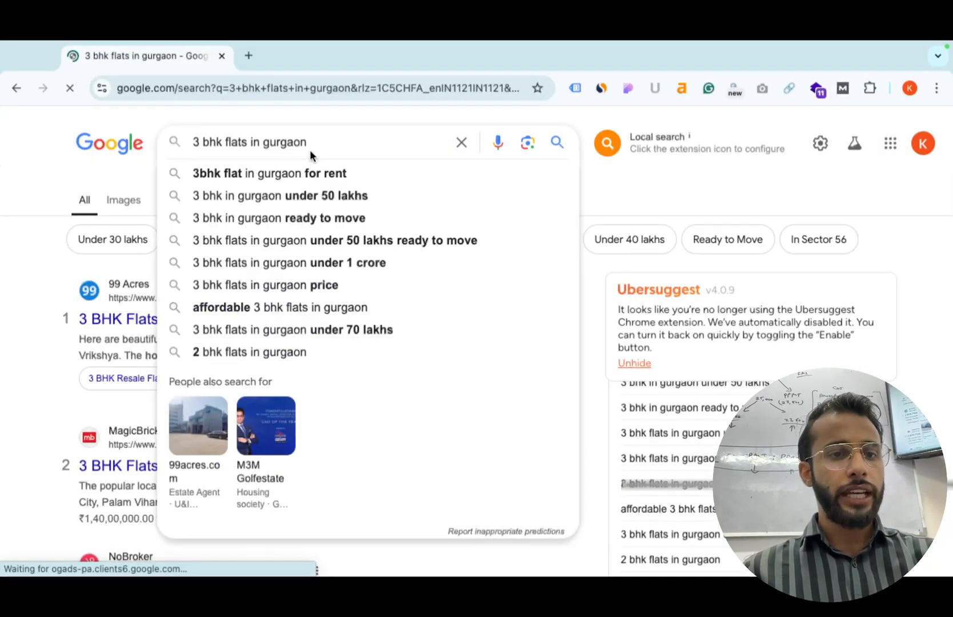
key(ctrl+a)
click(3, 284)
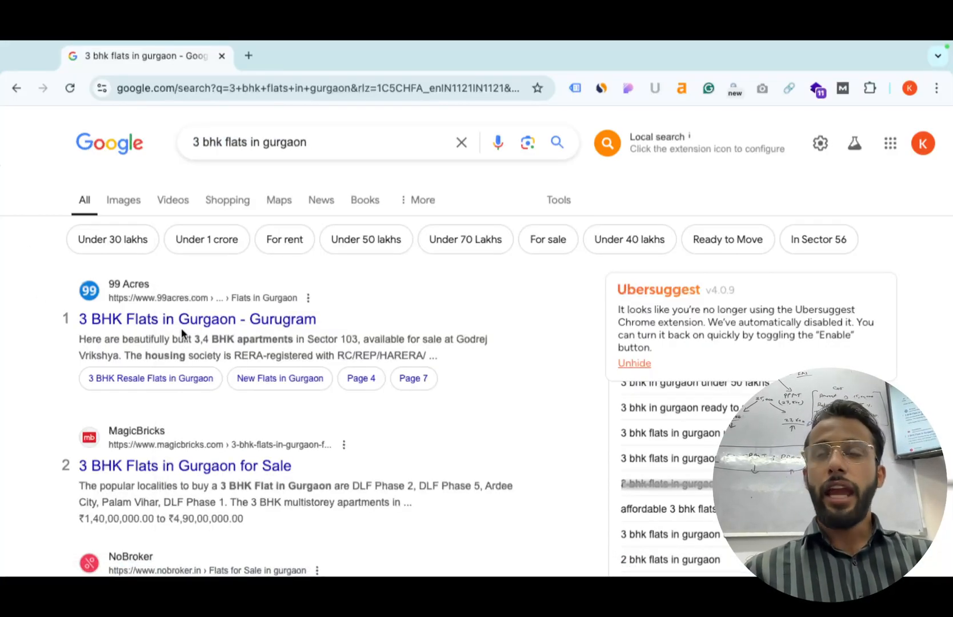
drag(251, 143, 288, 143)
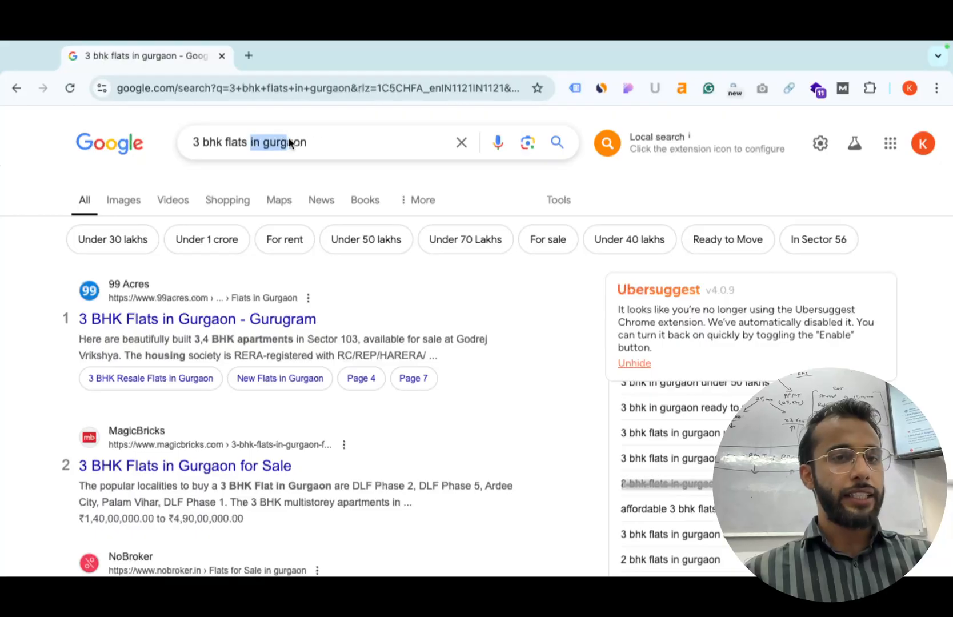
click(15, 389)
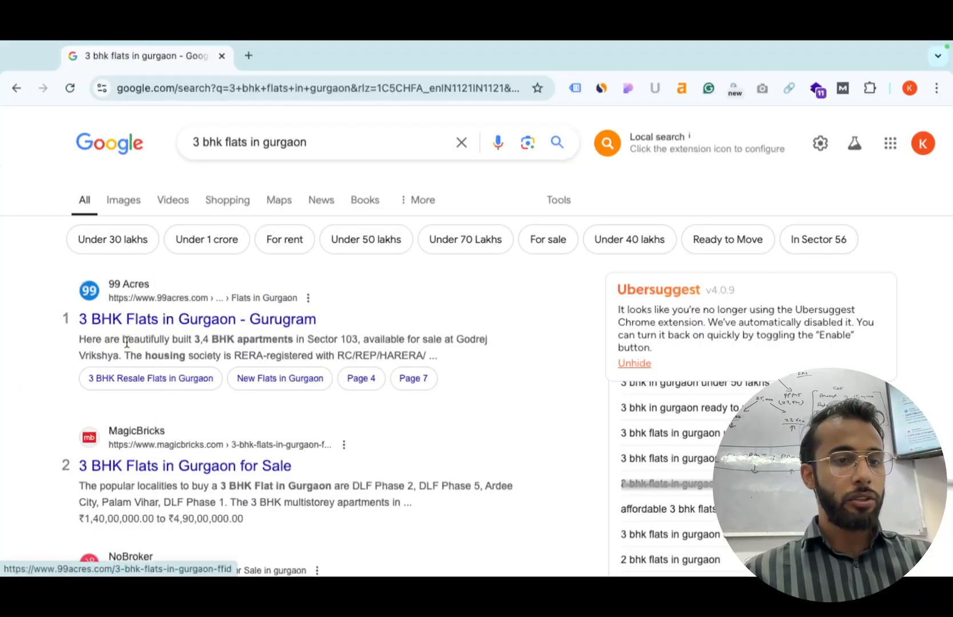
Highlight the first result's description and scroll through the 99 Acres, MagicBricks and NoBroker listings.
drag(126, 341, 230, 350)
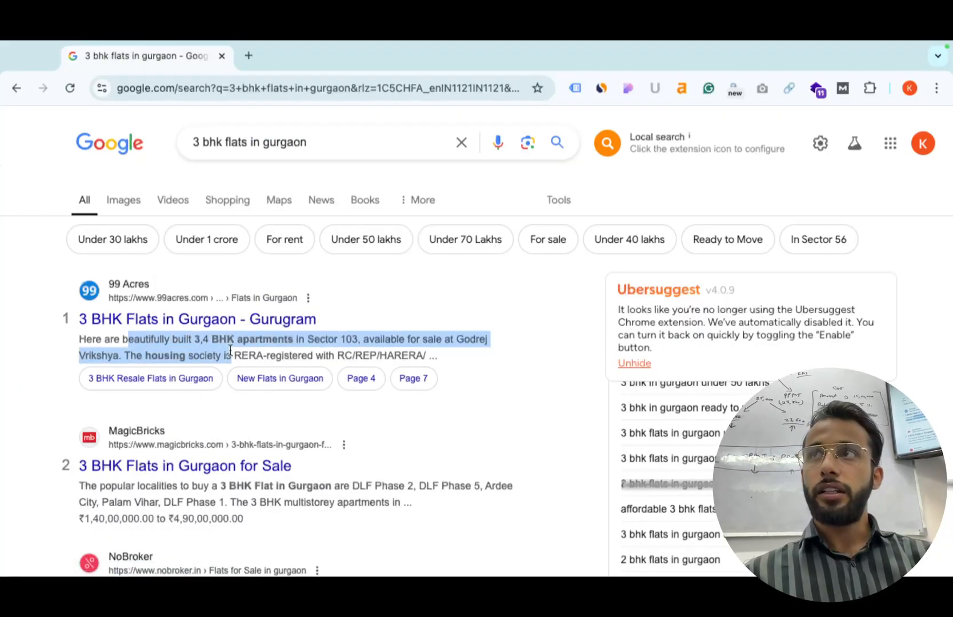
click(910, 90)
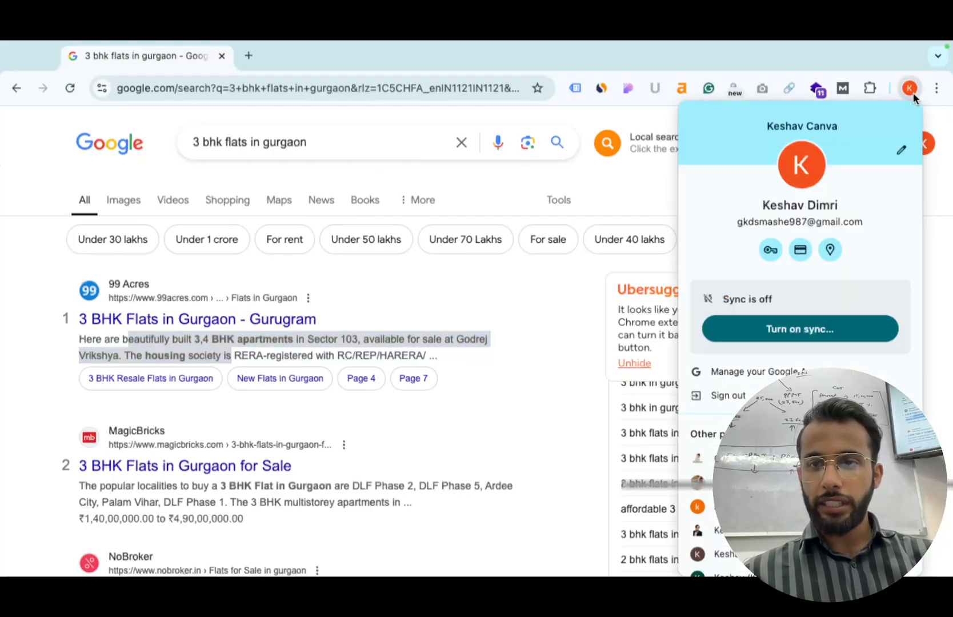
scroll(789, 373, down, 3)
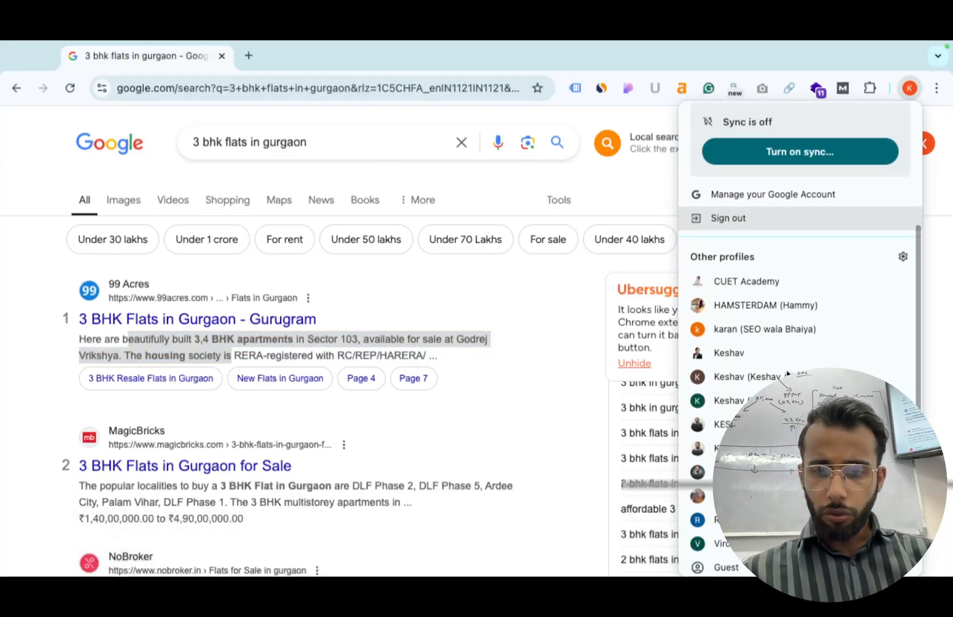
scroll(786, 372, down, 2)
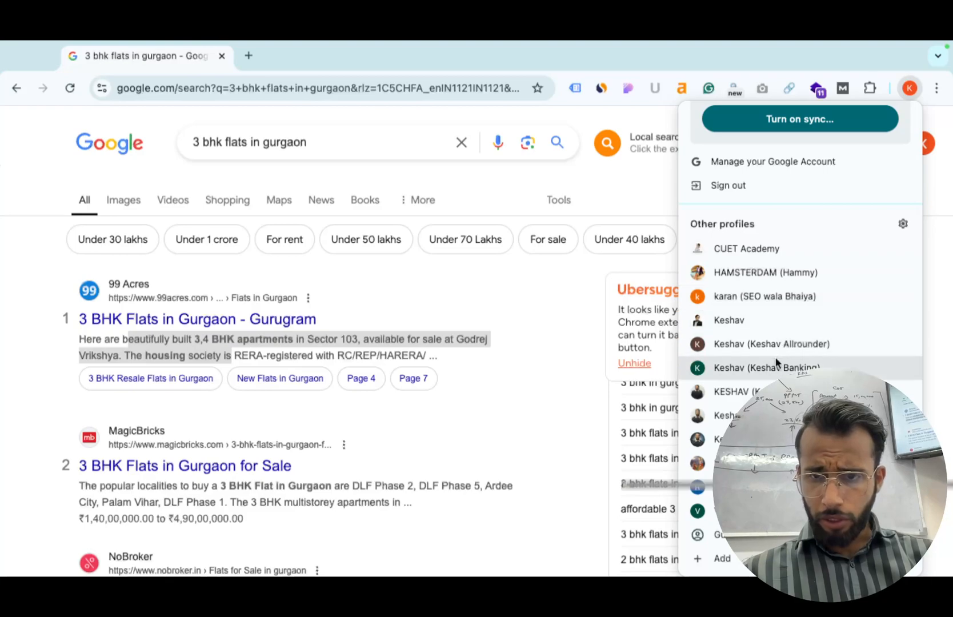
click(258, 59)
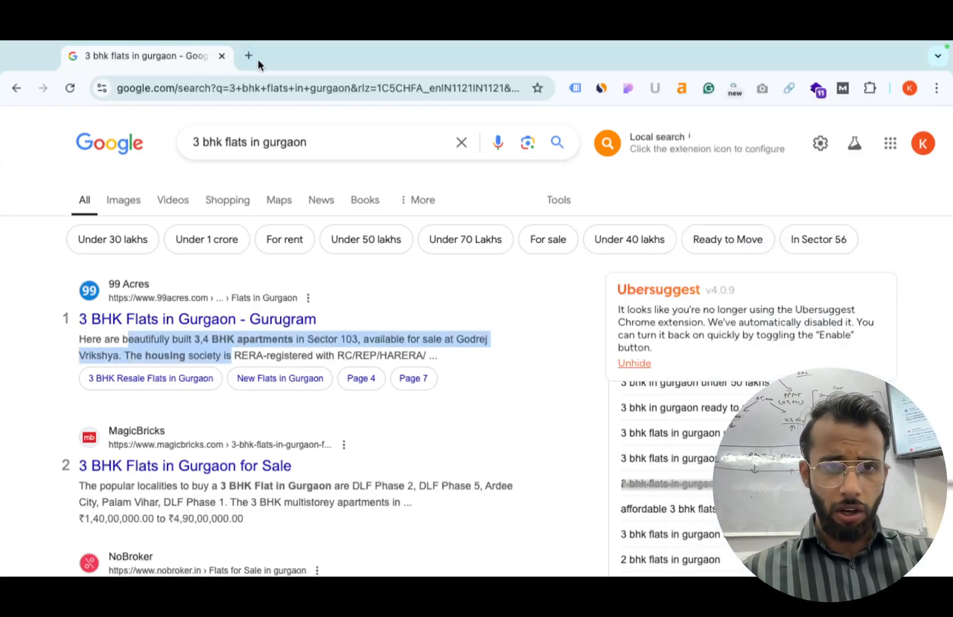
Go to ads.google.com in a new tab, sign in, and choose the TEST account.
click(249, 55)
text(a)
key(Return)
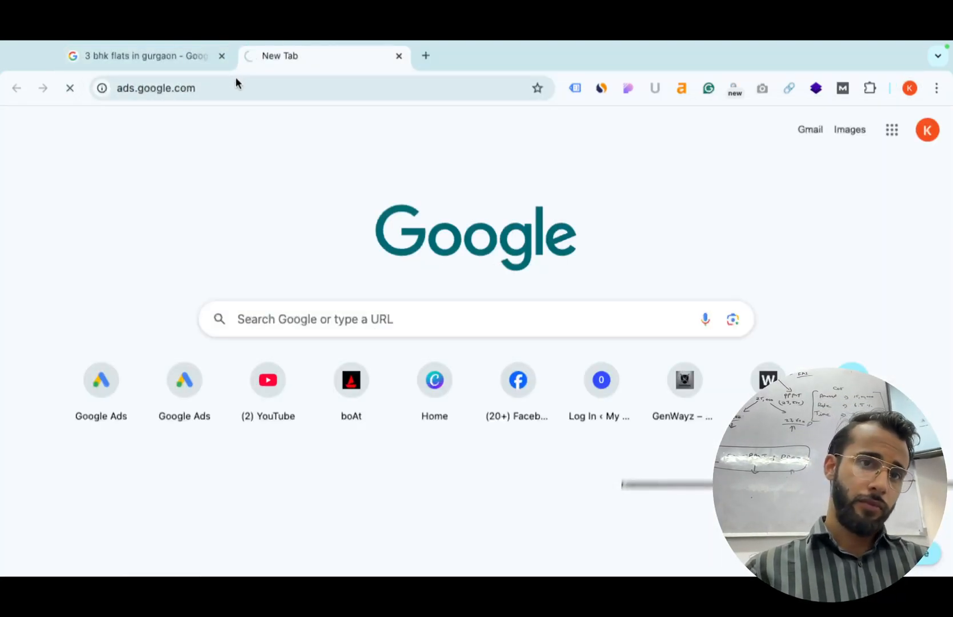
click(762, 131)
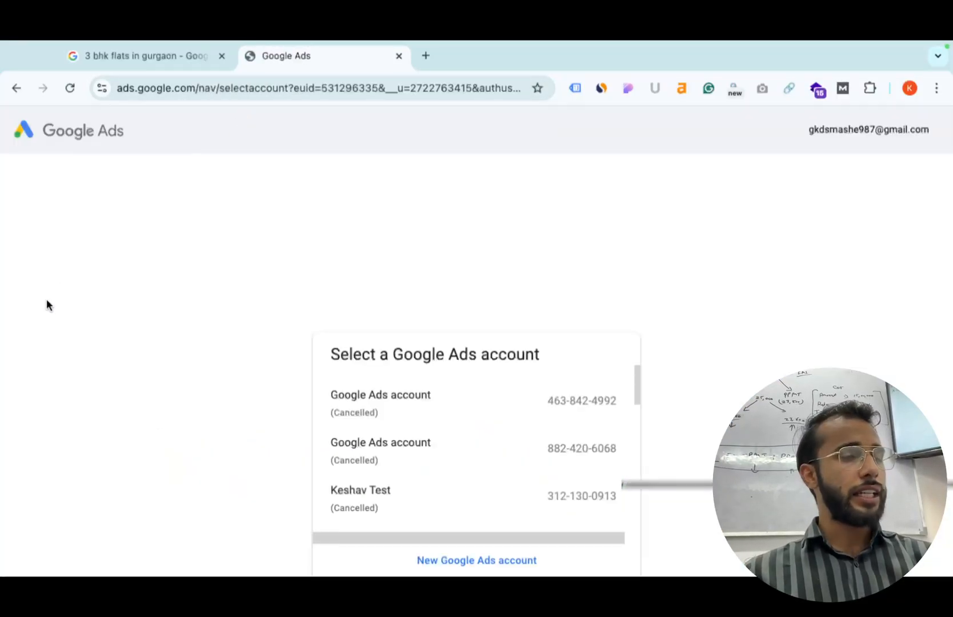
scroll(451, 468, down, 5)
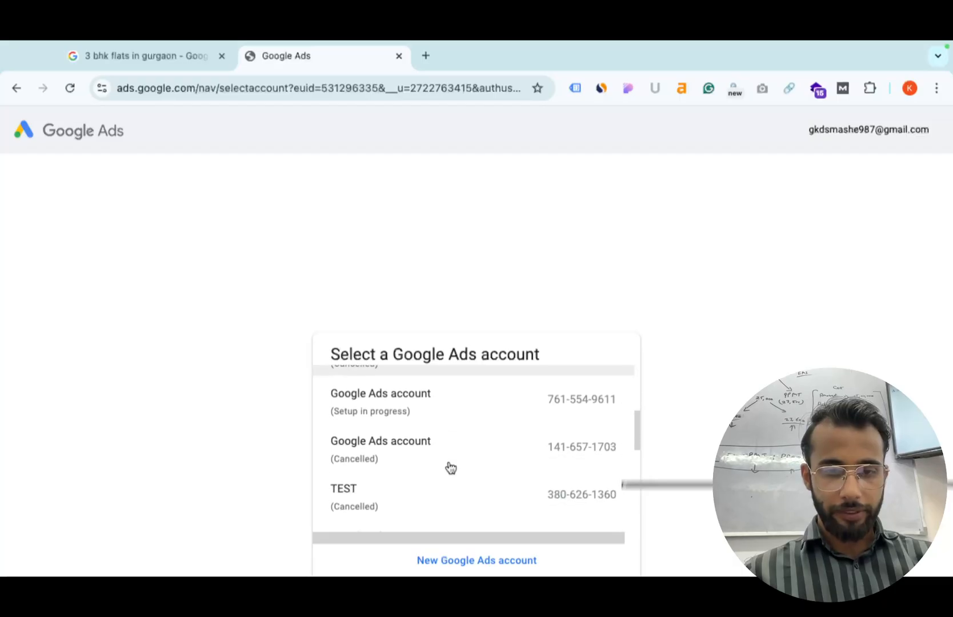
click(447, 466)
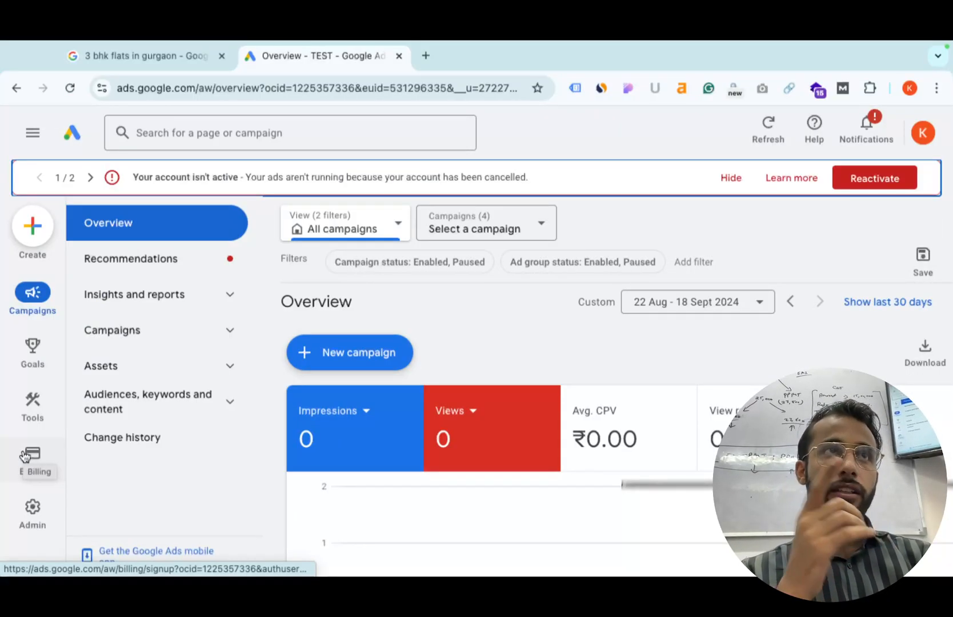
Start a new user invitation under Access and security with access expiring Never.
mouse_move(42, 524)
click(160, 330)
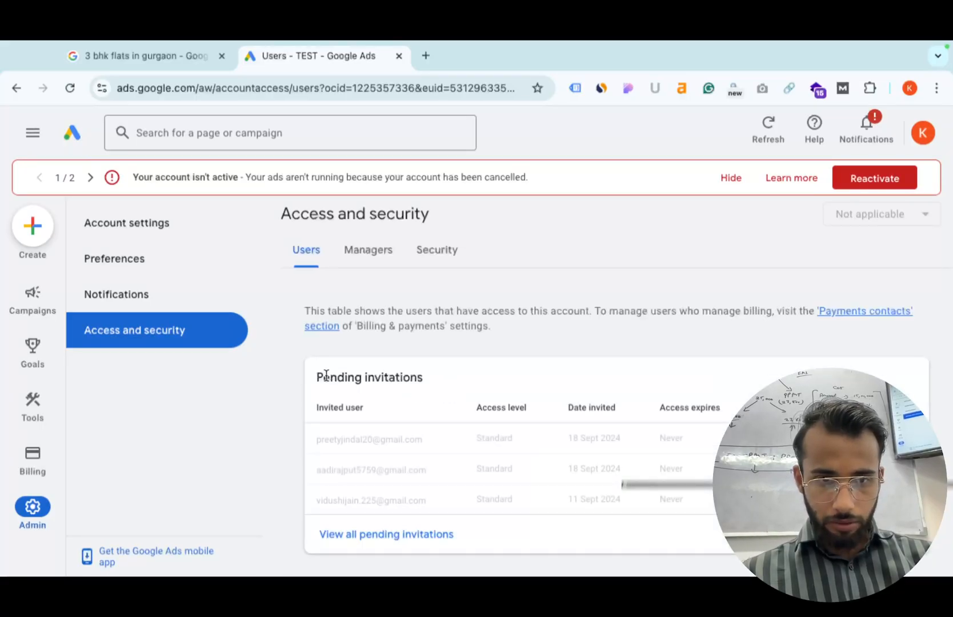
scroll(372, 428, down, 3)
scroll(372, 427, up, 1)
scroll(372, 427, down, 1)
click(315, 438)
click(378, 316)
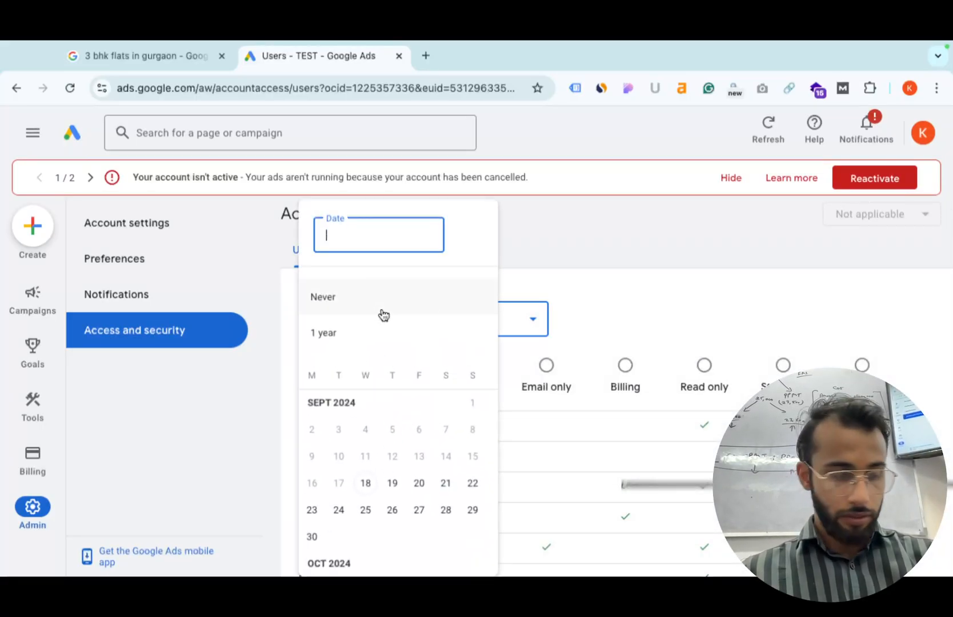
click(646, 264)
Enter the invitee's e-mail address, send the invitation, and return to the Campaigns overview.
scroll(403, 283, up, 2)
click(397, 341)
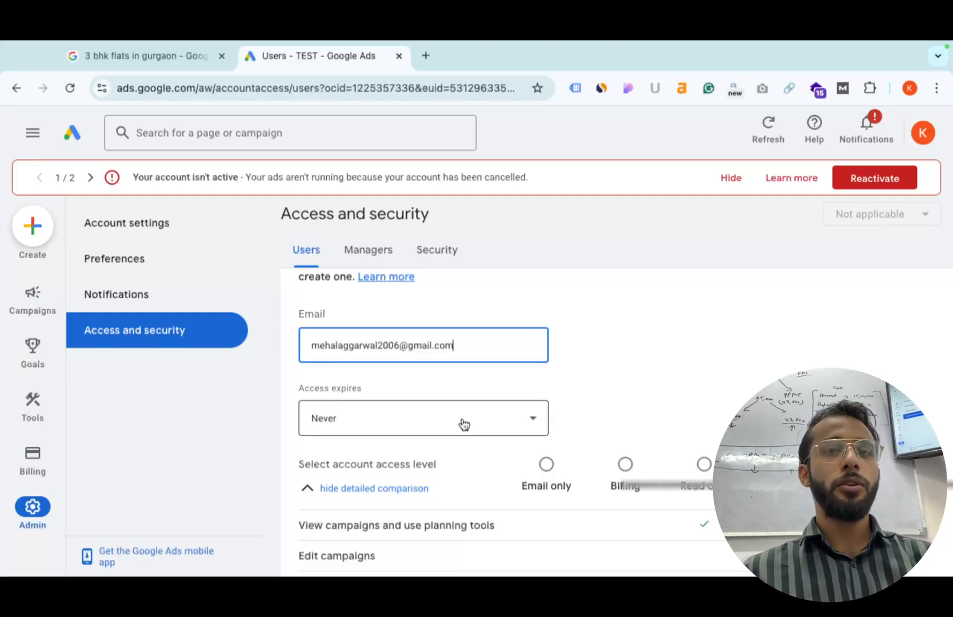
click(499, 417)
click(638, 385)
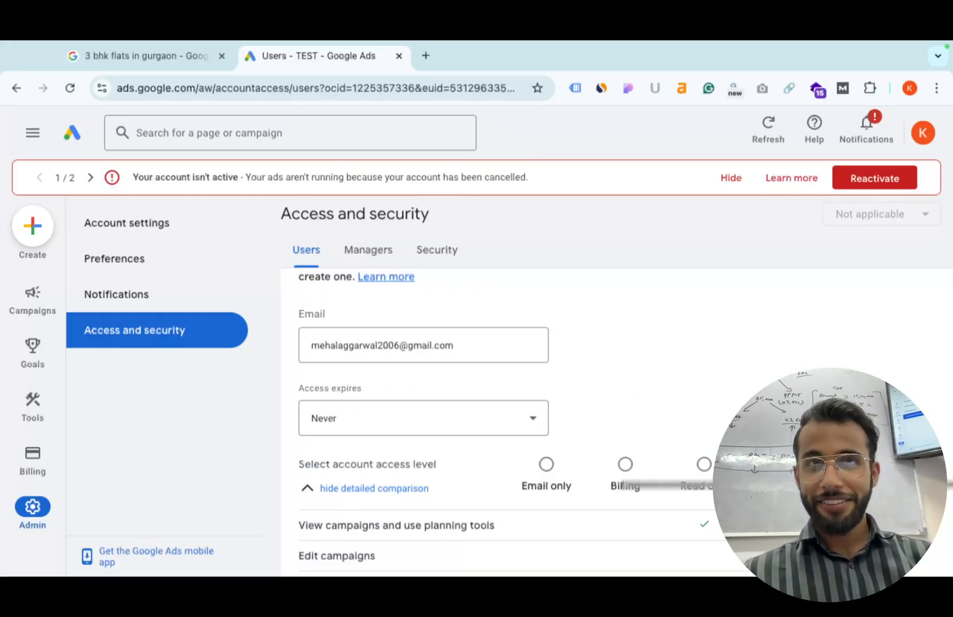
scroll(677, 495, down, 7)
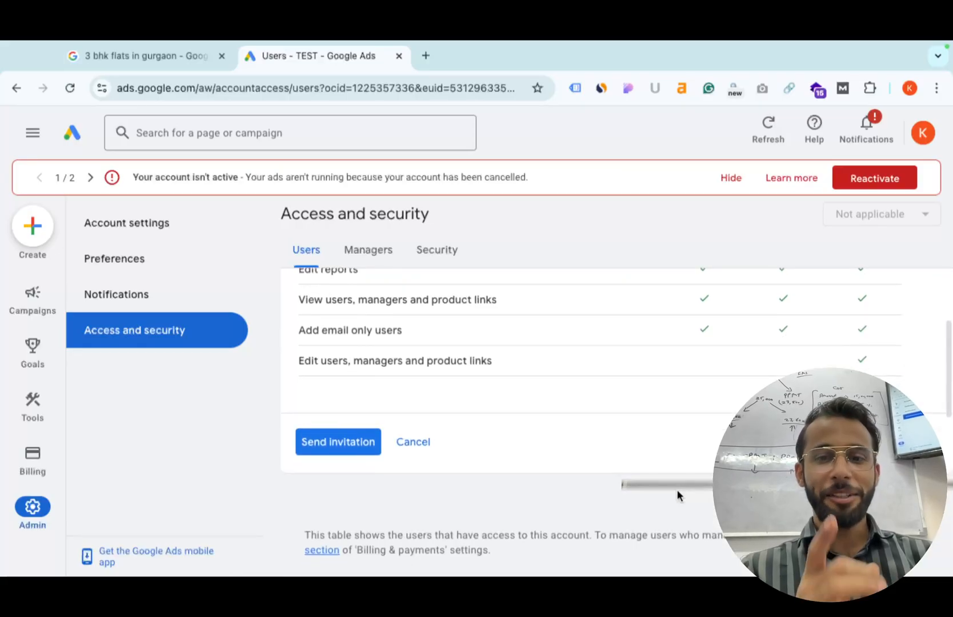
click(324, 440)
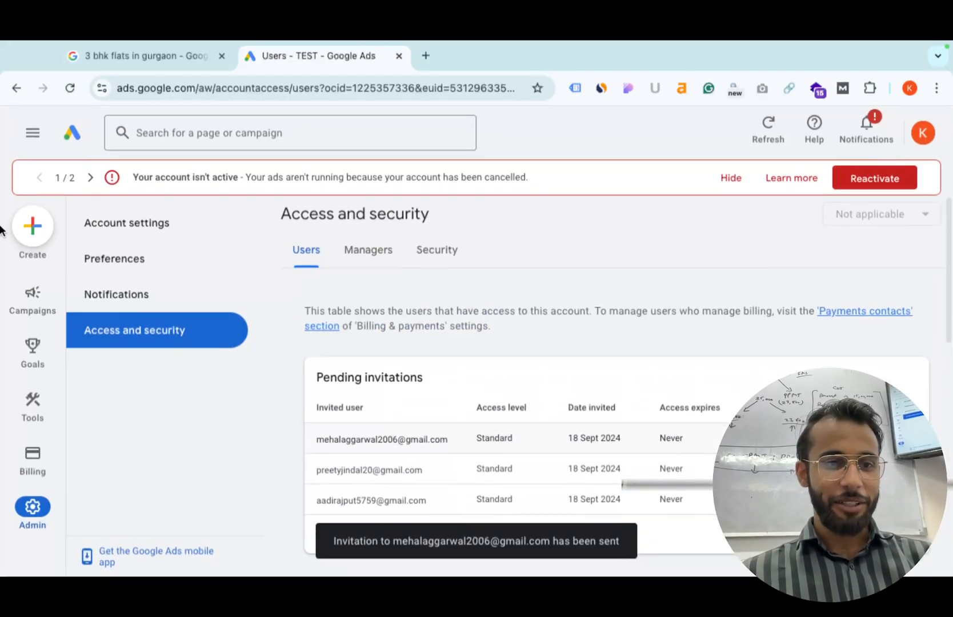
click(49, 307)
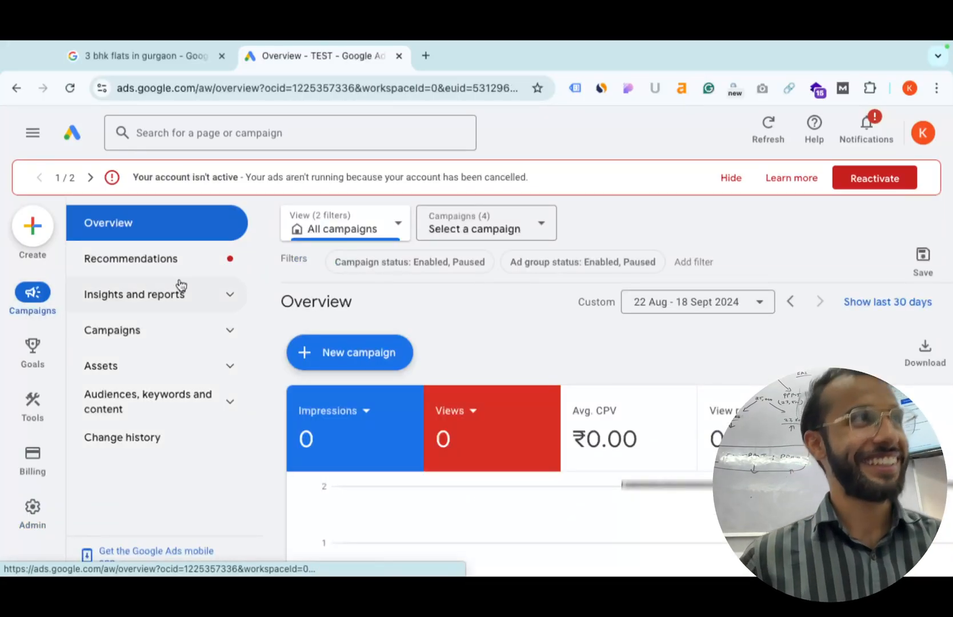
Open the 3 Bhk Noida spreadsheet from the address-bar suggestions in a new tab.
click(427, 69)
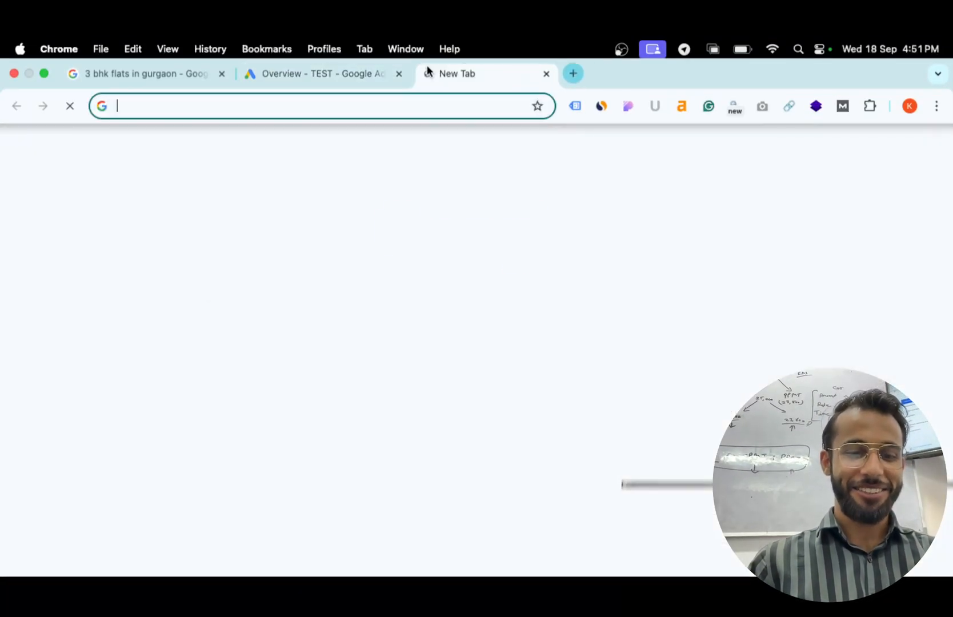
text(she)
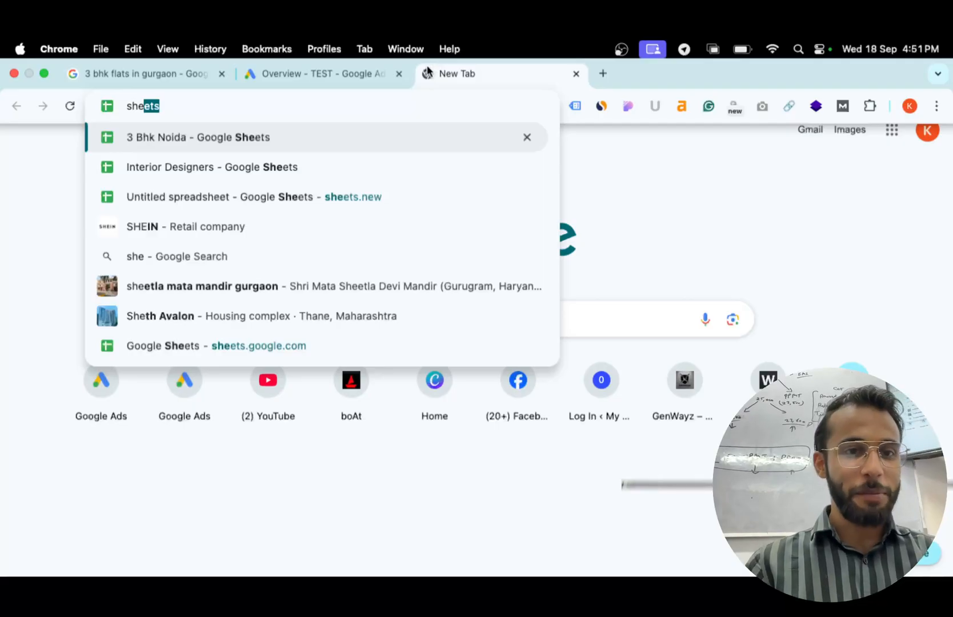
key(Down)
key(Return)
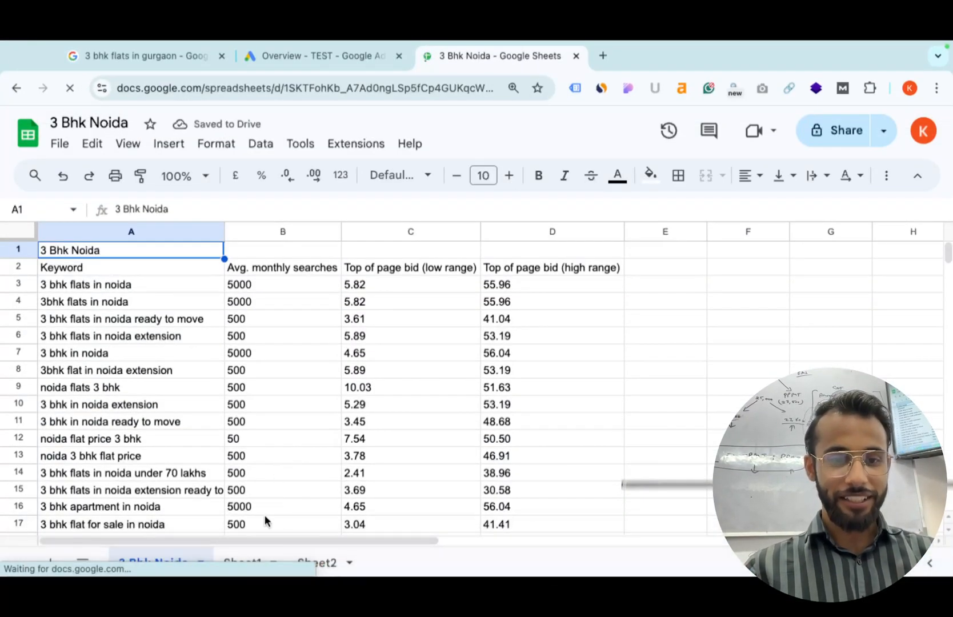
On Sheet2, select the keywords A2:A10, headlines E2:E7 and descriptions F2:F6.
click(246, 563)
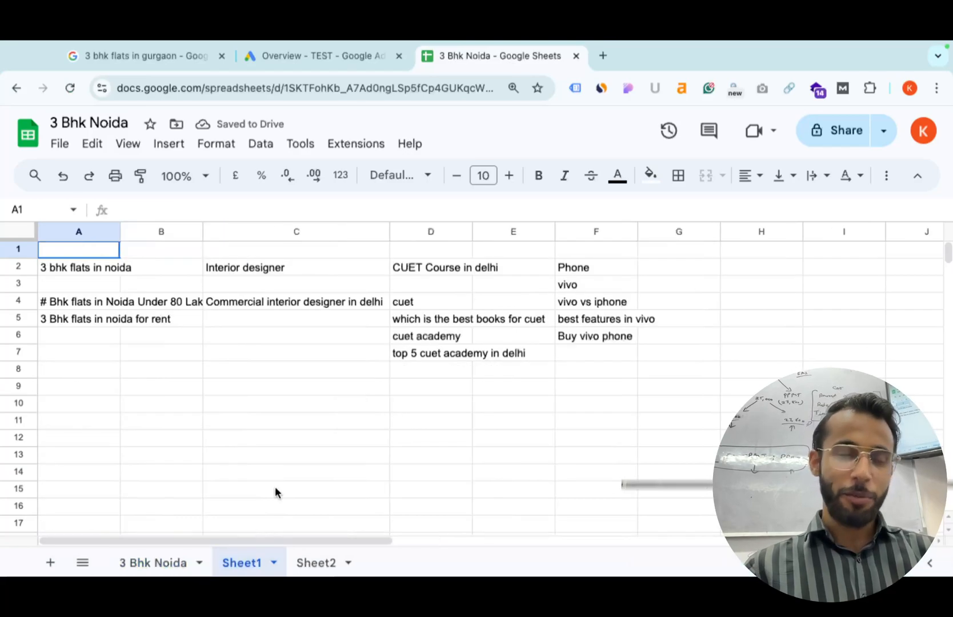
click(329, 568)
drag(103, 271, 117, 399)
drag(463, 265, 467, 352)
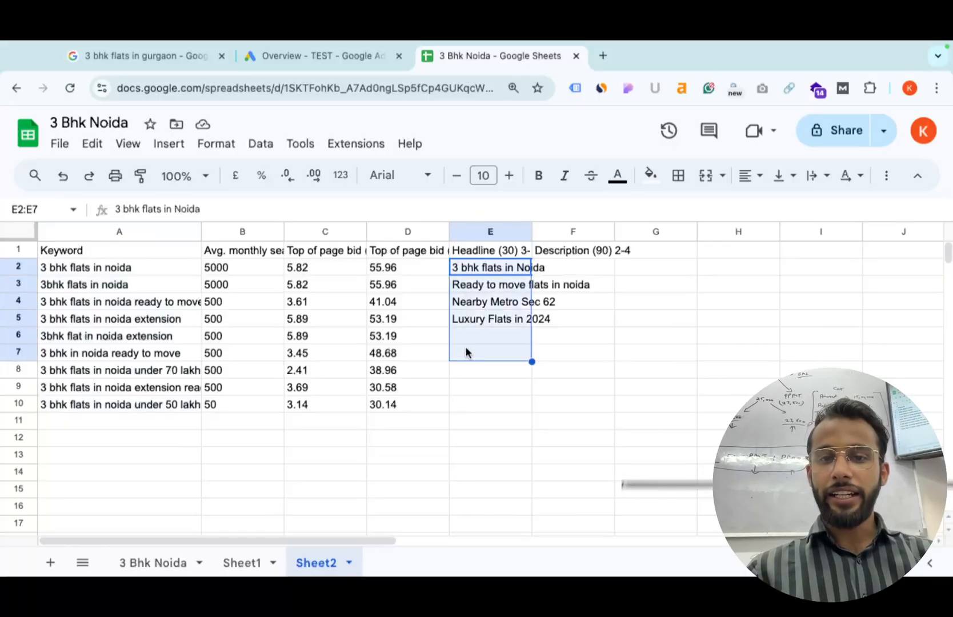
drag(578, 269, 584, 342)
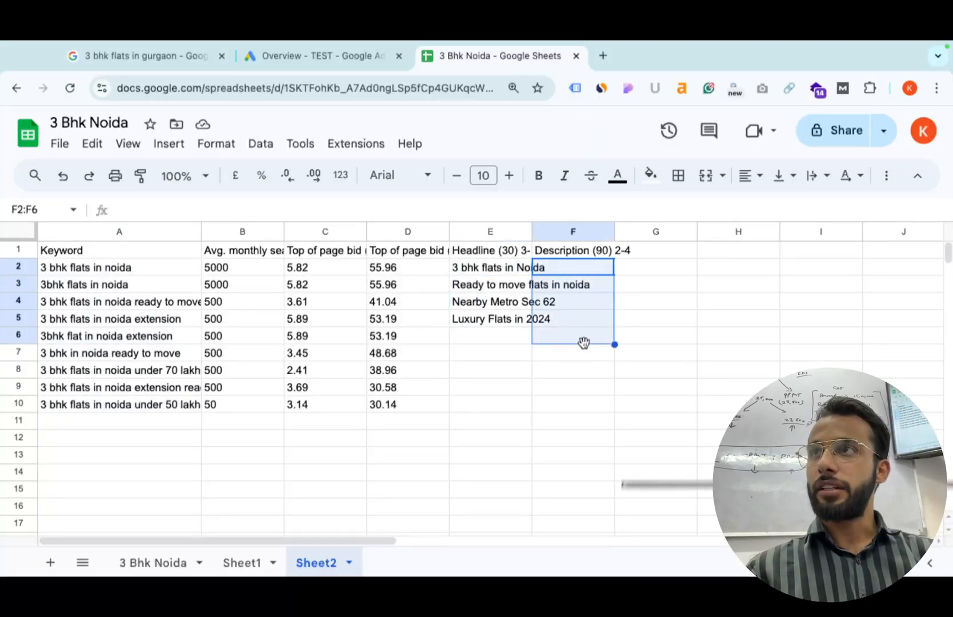
Revisit the '3 bhk flats in gurgaon' results, highlight a snippet, then return to Google Ads Overview.
click(604, 62)
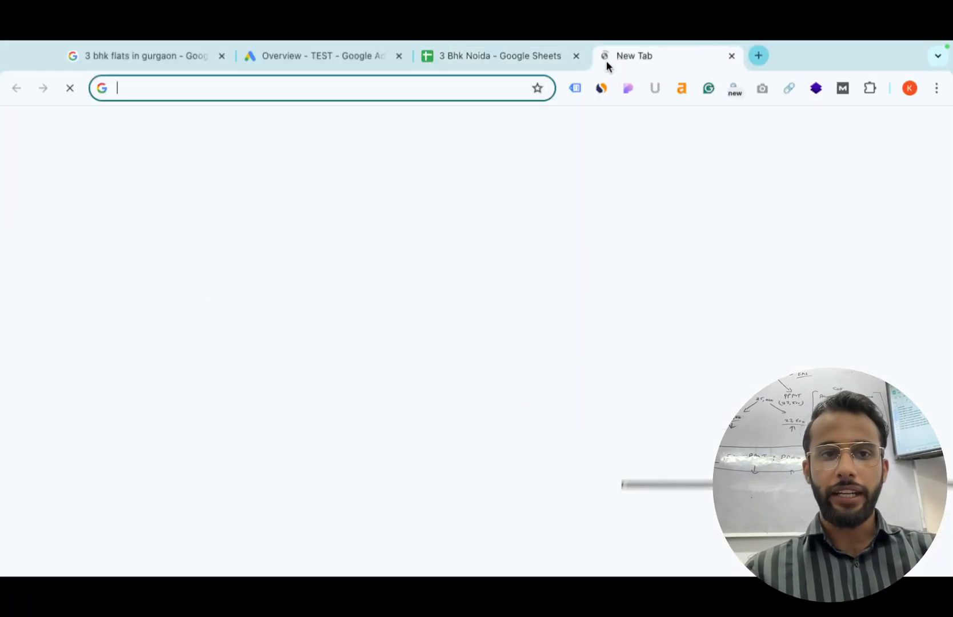
click(111, 51)
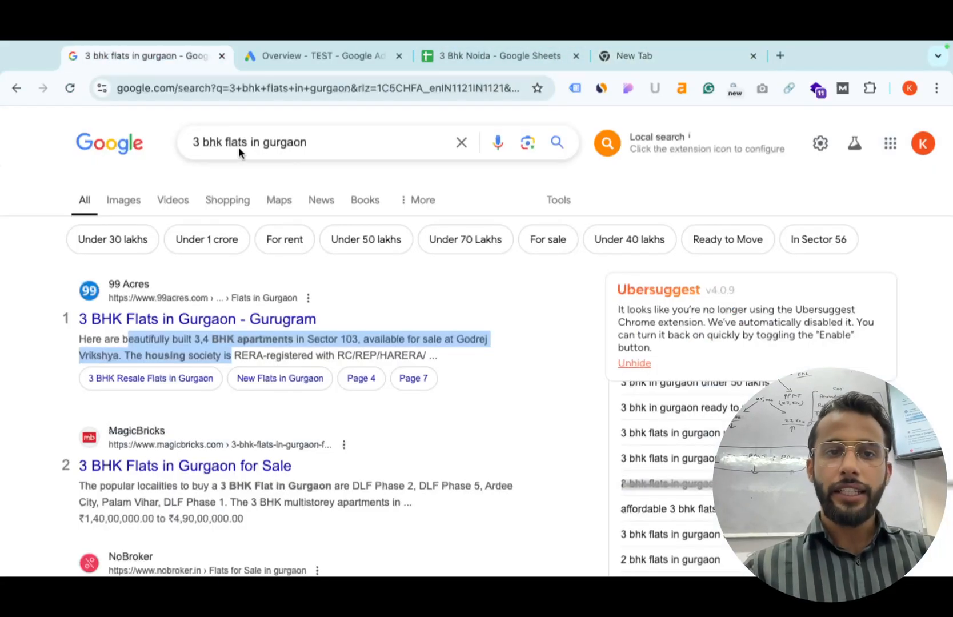
triple_click(289, 142)
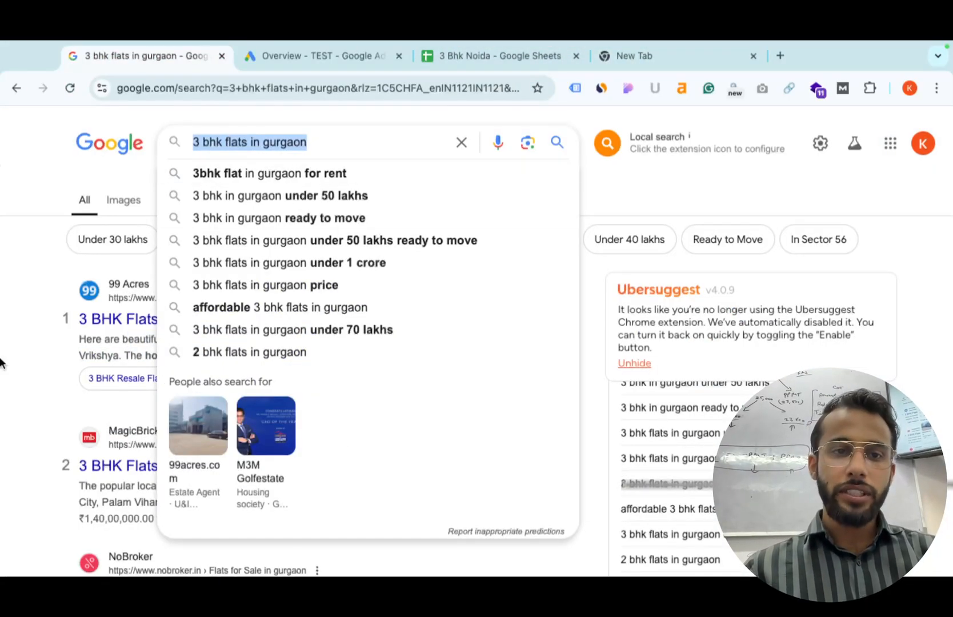
click(2, 421)
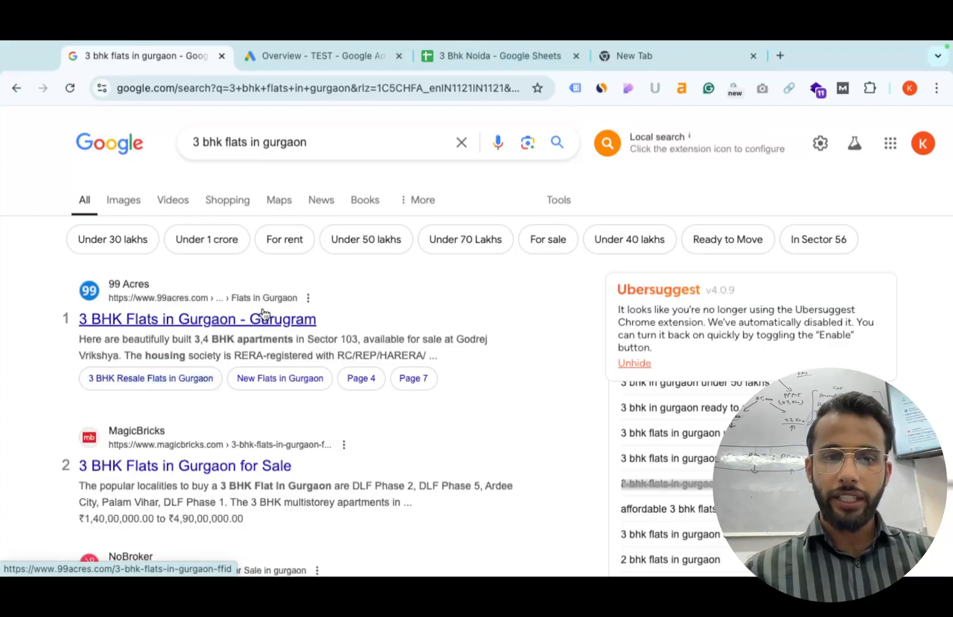
drag(169, 354, 243, 355)
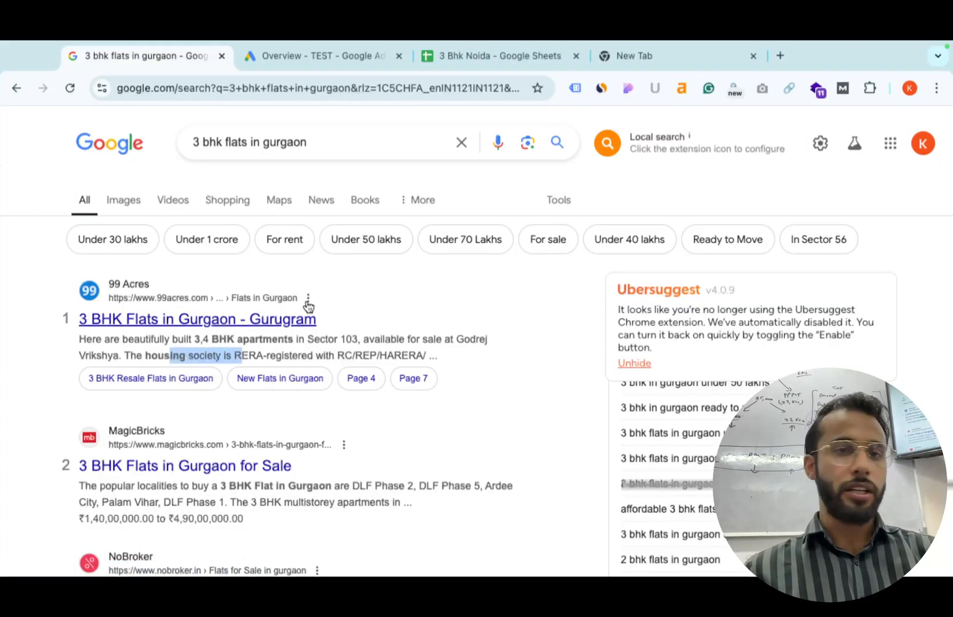
click(297, 53)
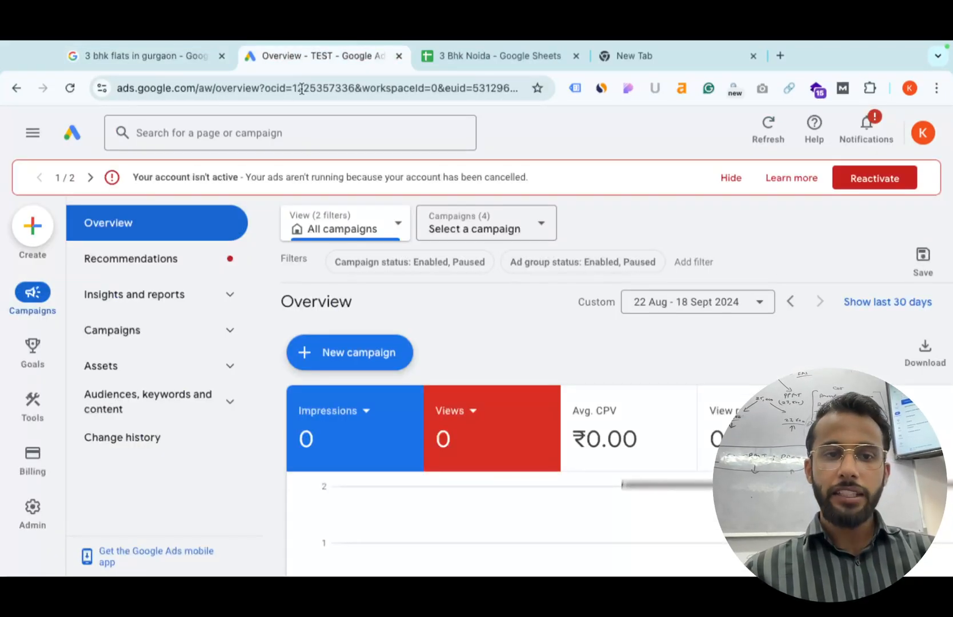
Choose New campaign from the + New campaign menu and scroll through the objective cards.
click(356, 358)
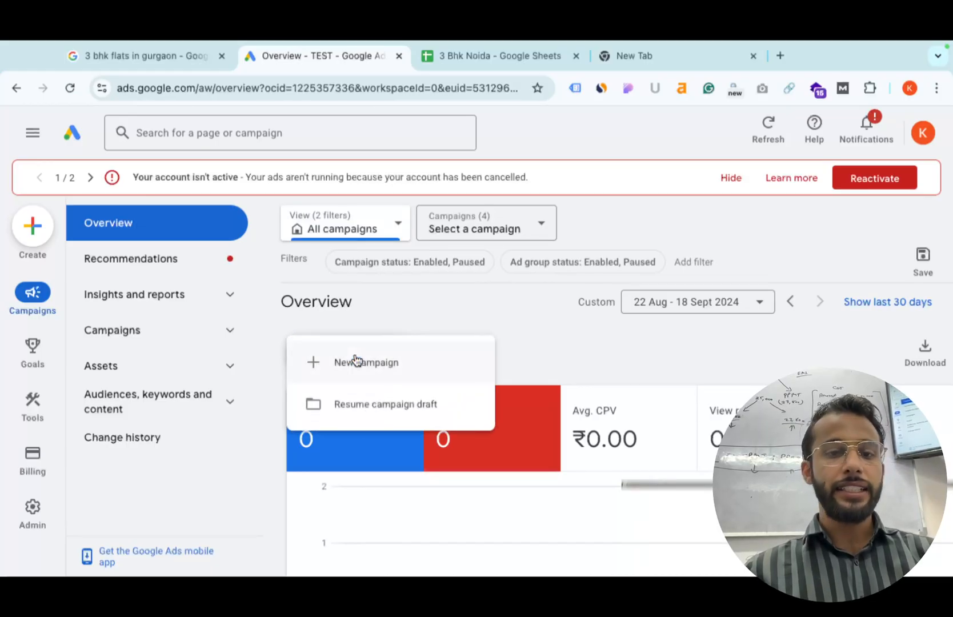
click(356, 361)
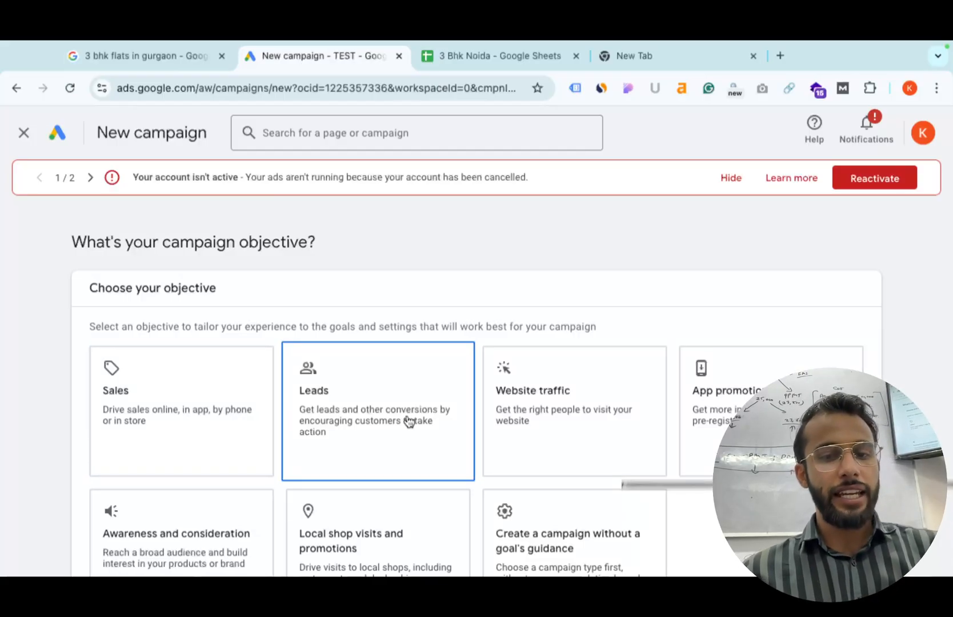
scroll(557, 456, down, 1)
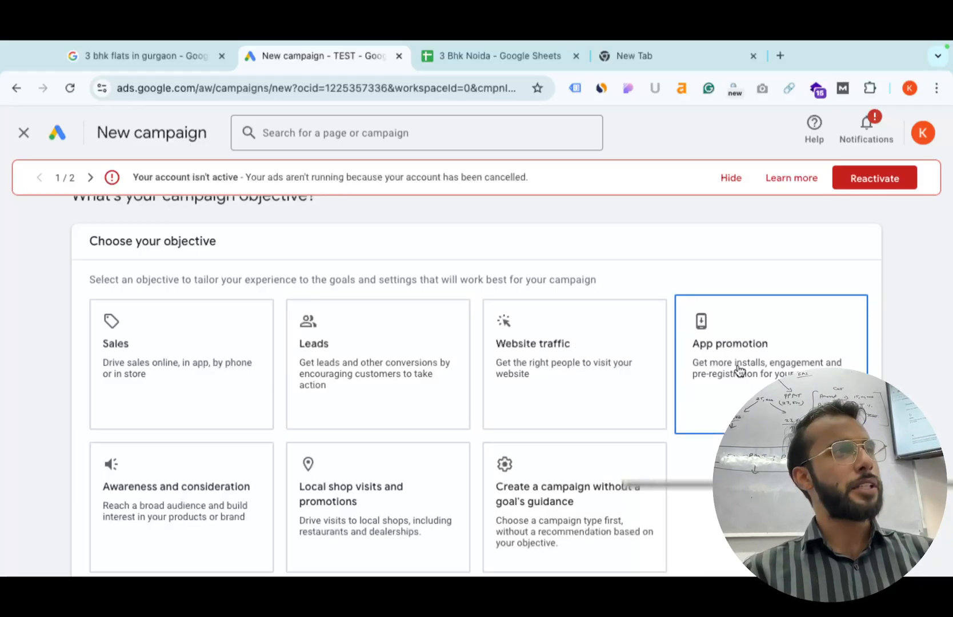
scroll(738, 370, down, 1)
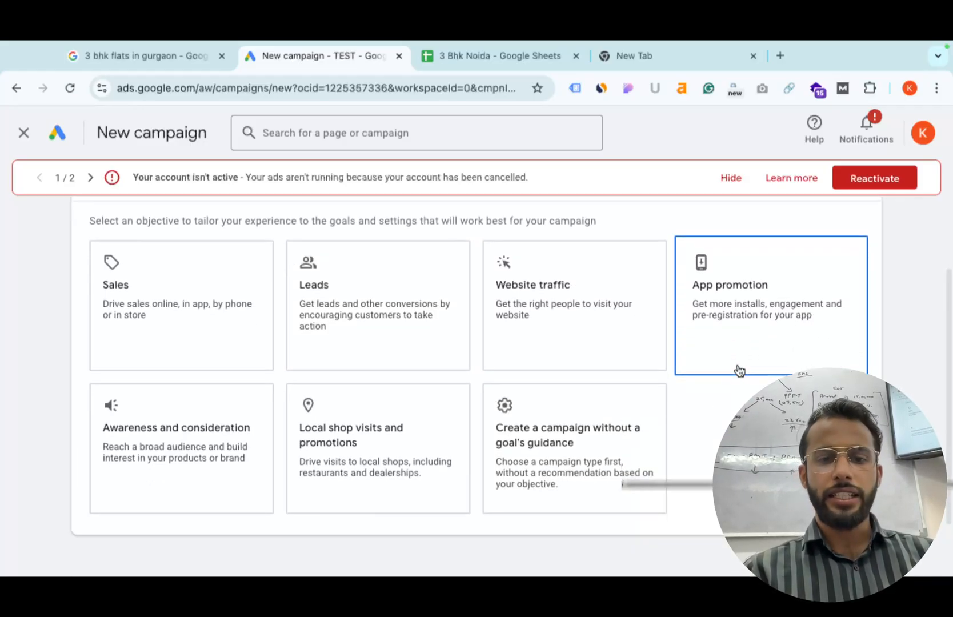
Pick 'Create a campaign without a goal's guidance' and select the Search campaign type.
click(617, 444)
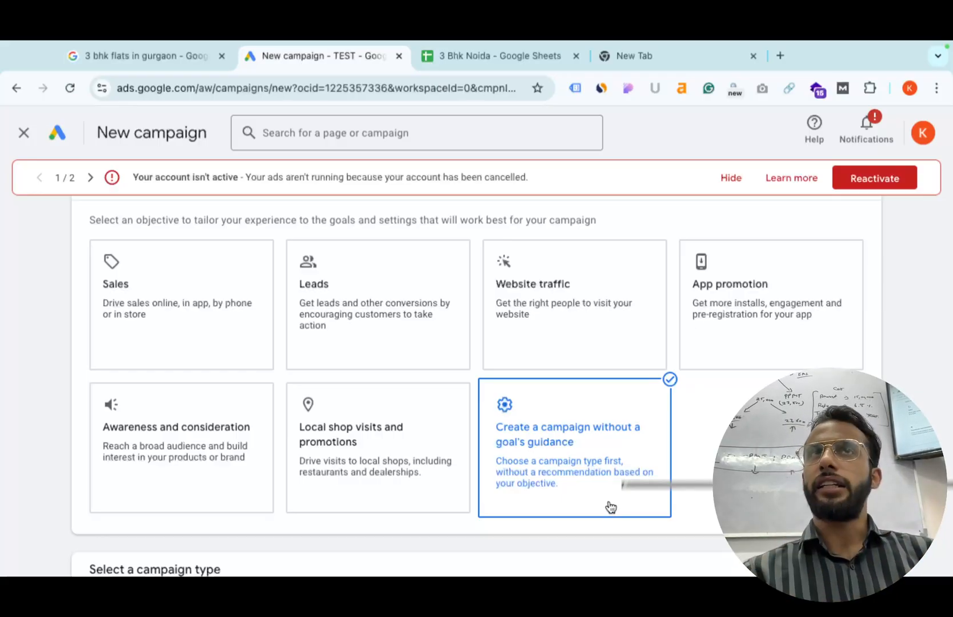
scroll(642, 495, down, 7)
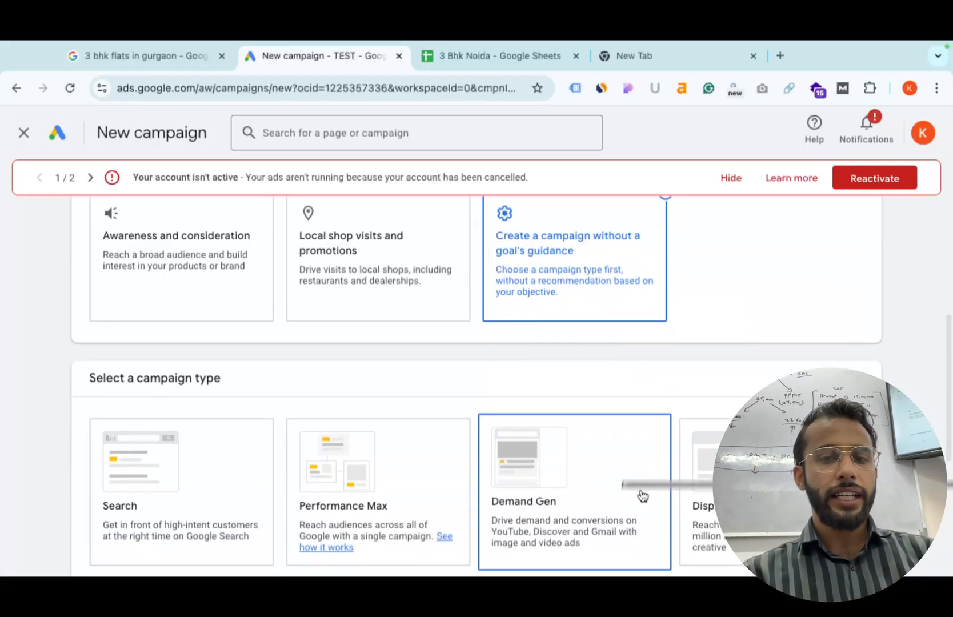
scroll(298, 417, up, 1)
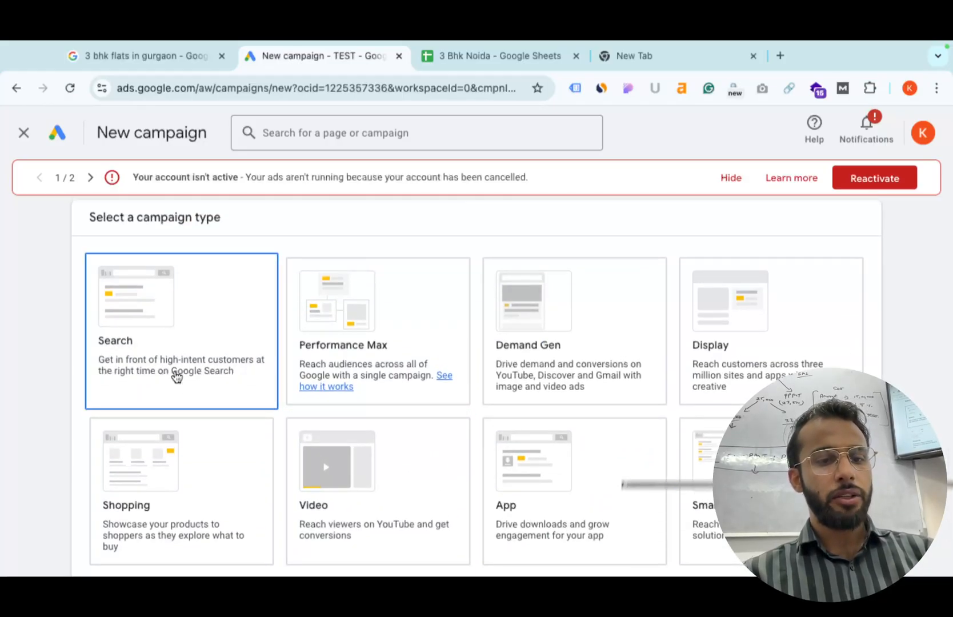
click(198, 326)
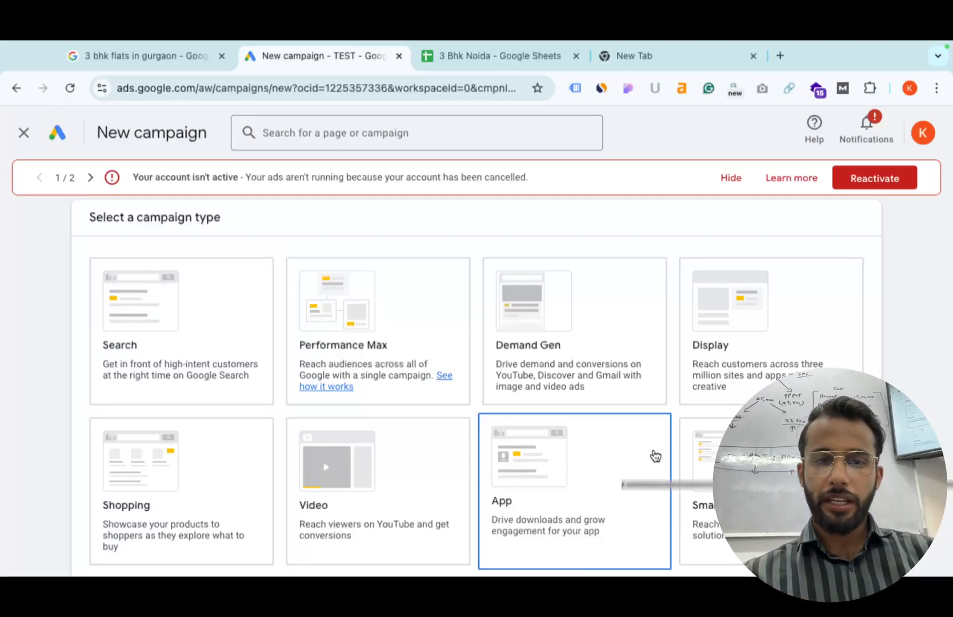
scroll(115, 309, down, 1)
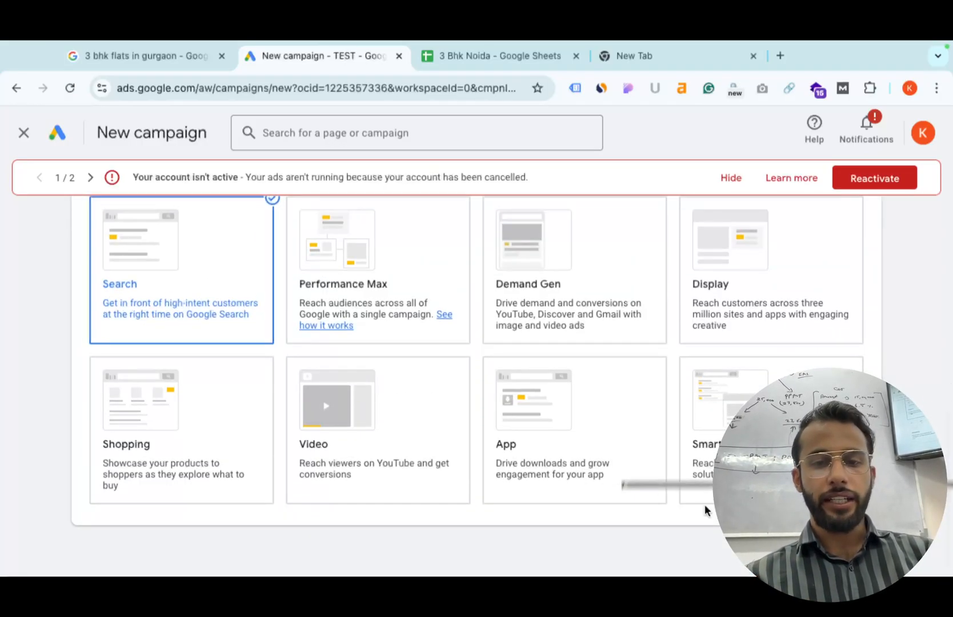
scroll(704, 504, down, 4)
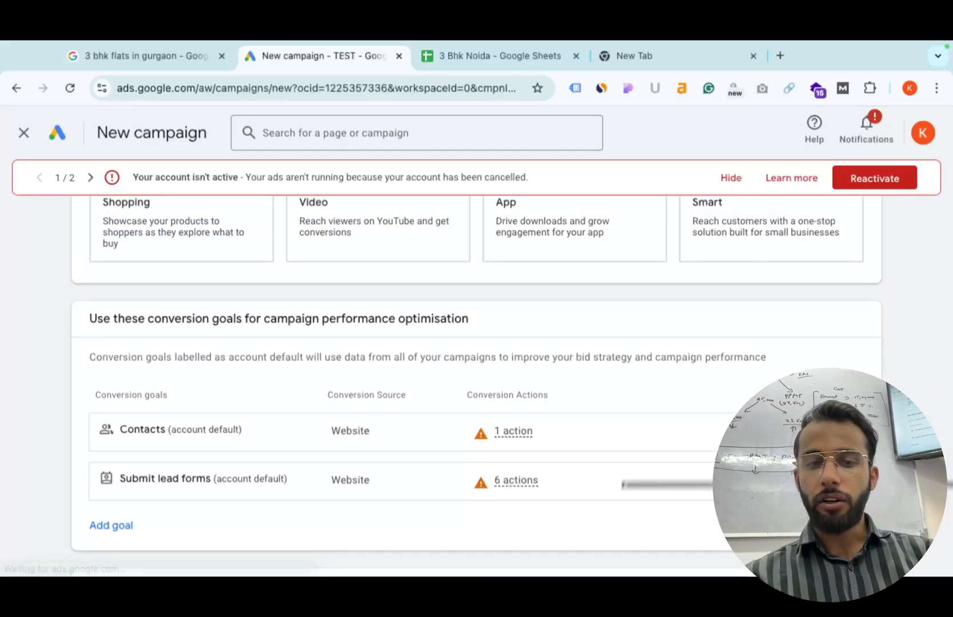
scroll(692, 497, down, 4)
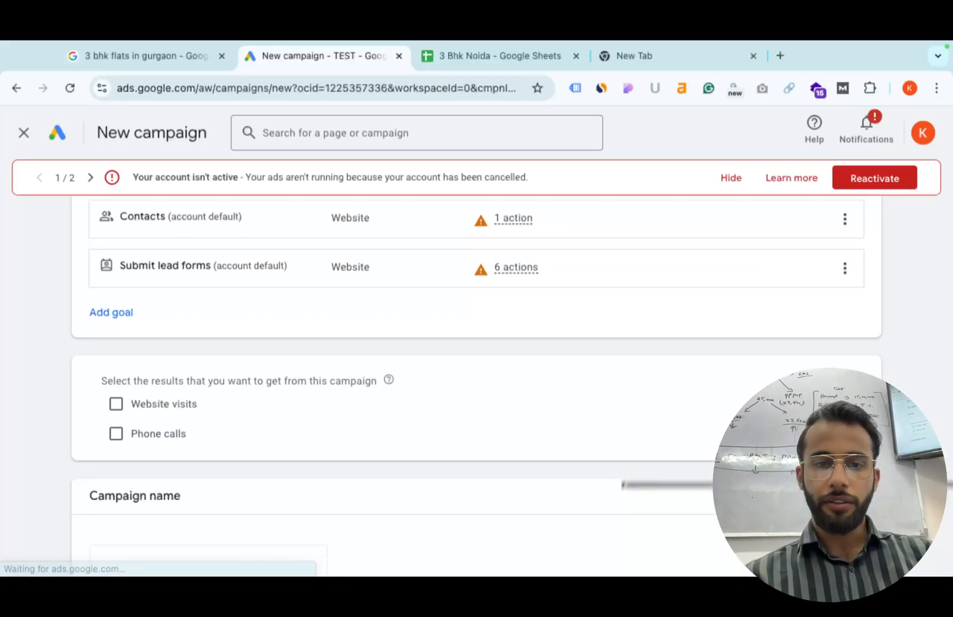
Choose Start new rather than finishing the saved draft, reaching the Bidding step.
scroll(601, 572, down, 3)
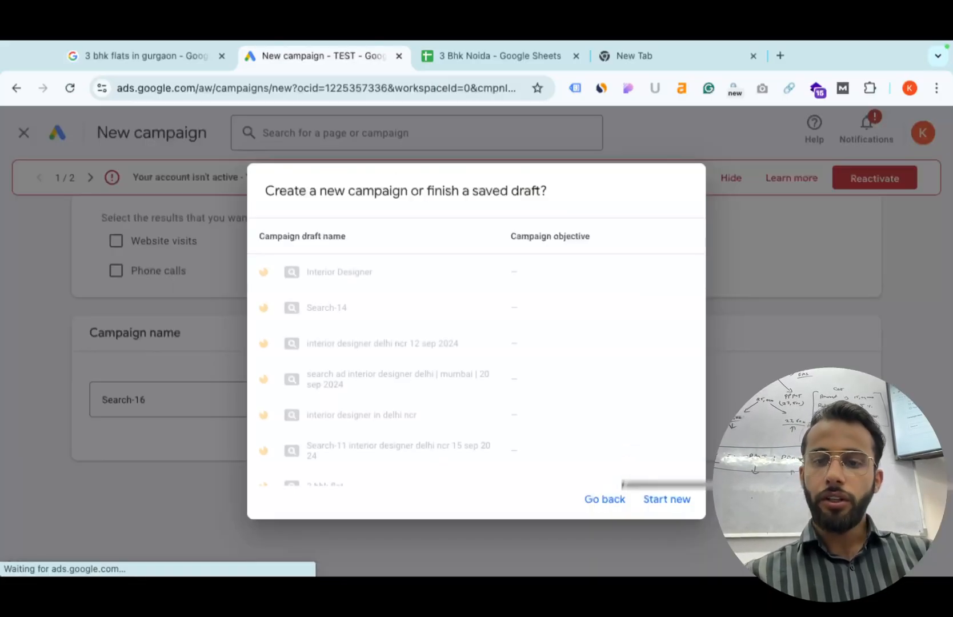
click(658, 499)
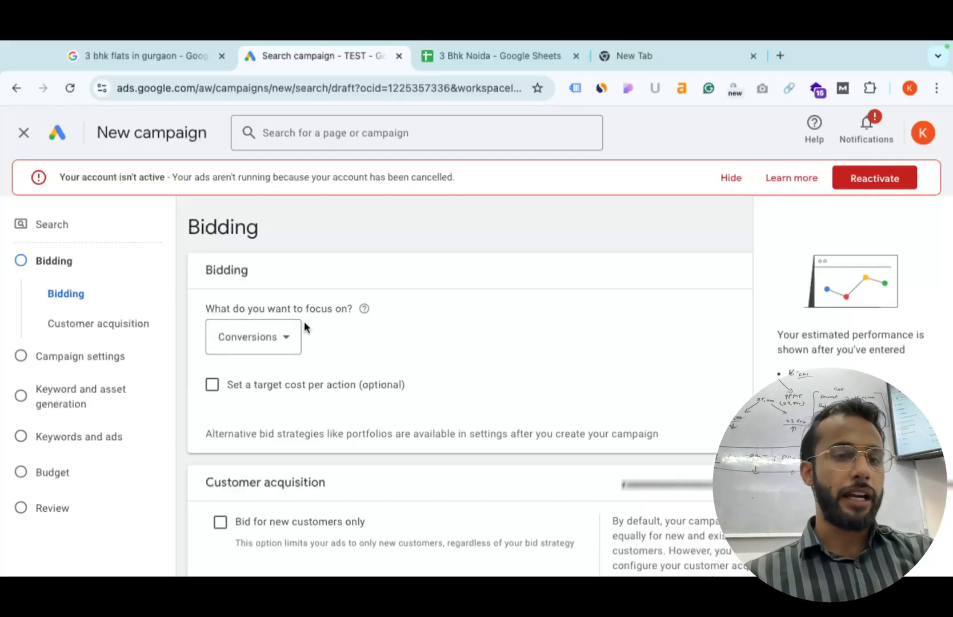
Set the bidding focus to Clicks and enable a maximum cost-per-click bid limit.
click(260, 335)
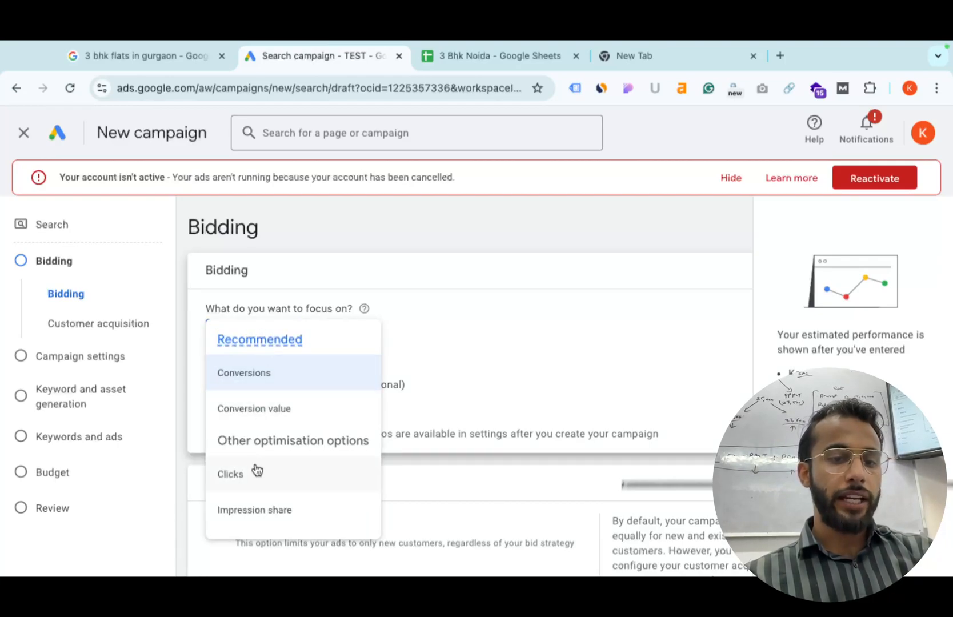
click(253, 481)
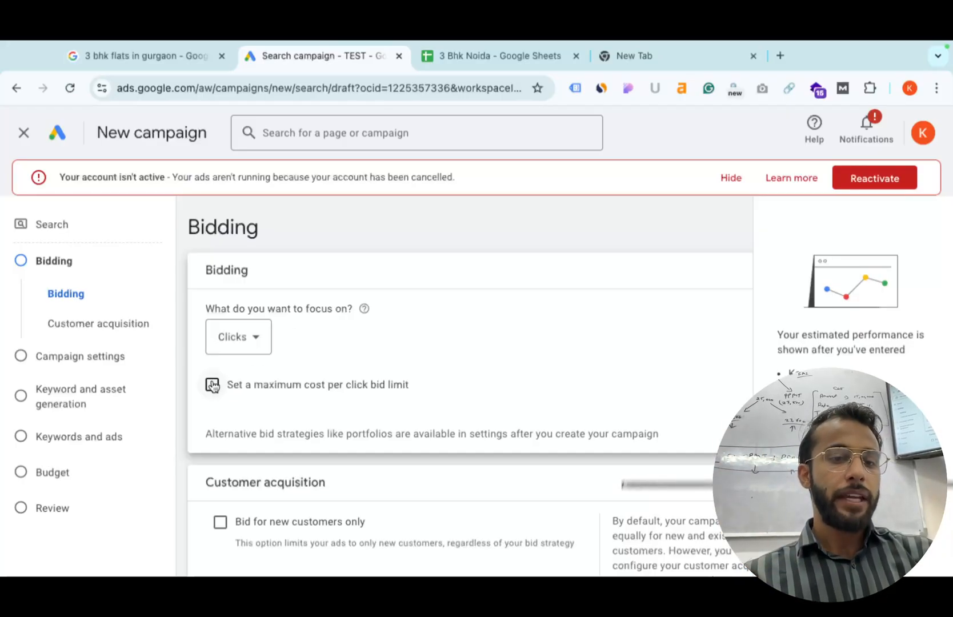
click(210, 388)
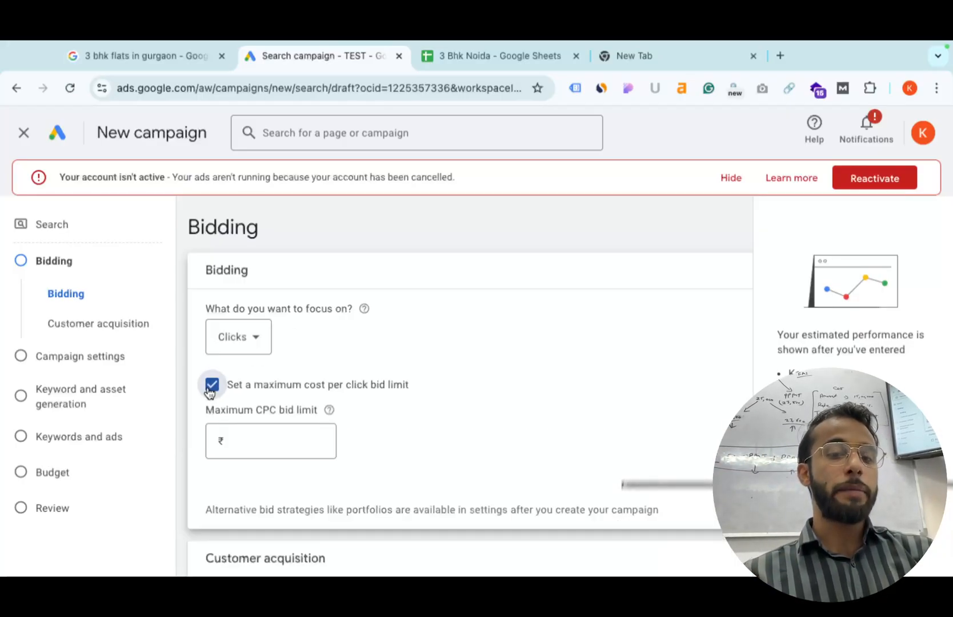
click(278, 434)
click(505, 73)
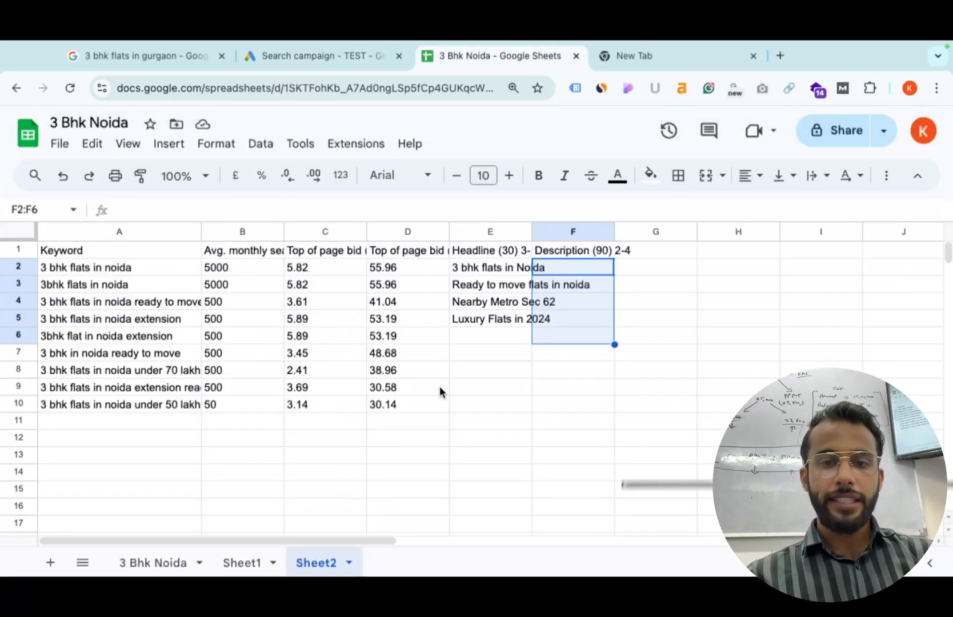
Check the top-of-page bids in C2:D10 and enter a ₹30 maximum CPC bid limit.
click(345, 273)
drag(344, 272, 411, 411)
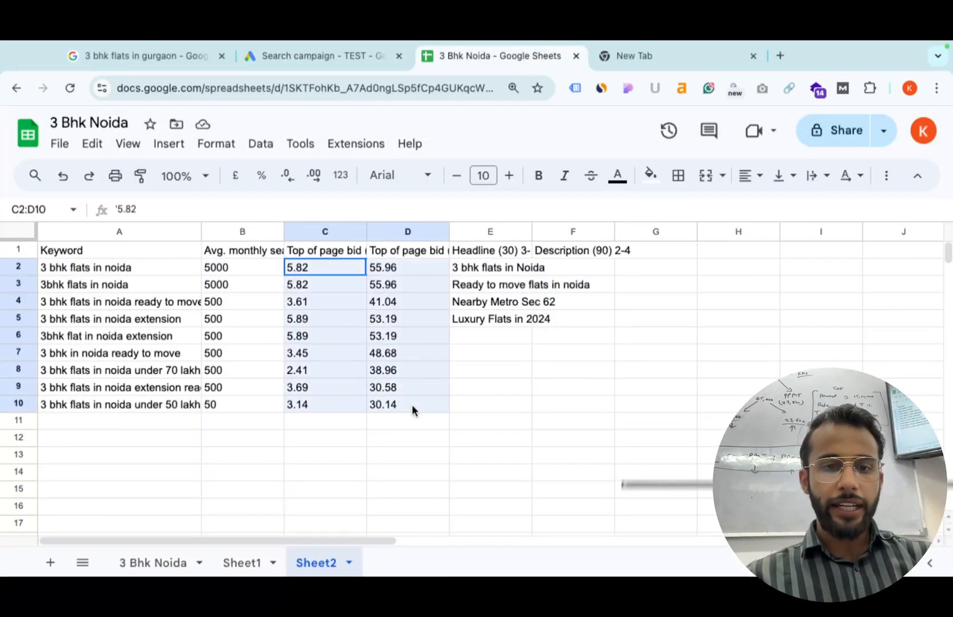
click(335, 51)
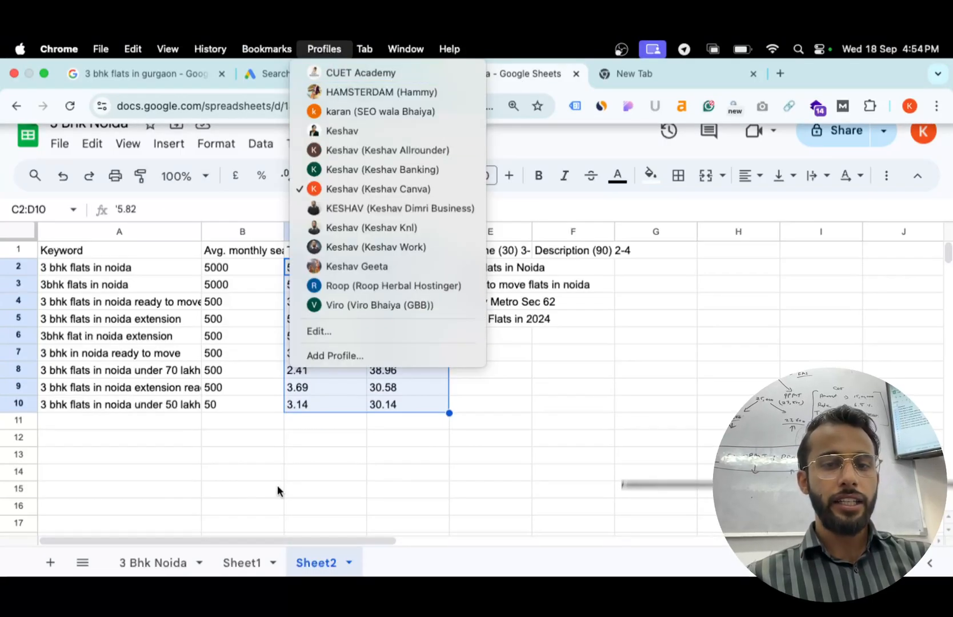
click(240, 73)
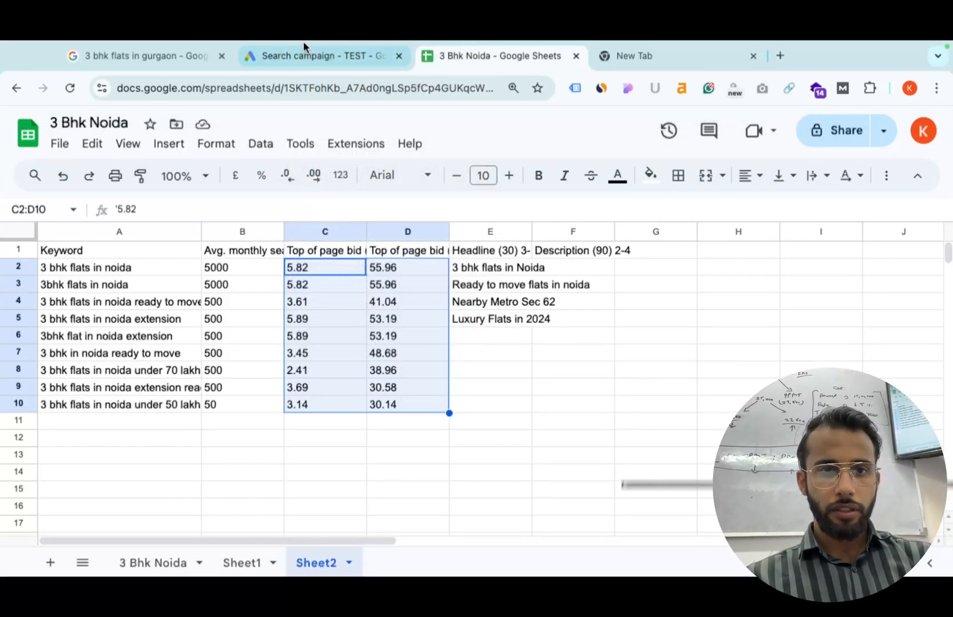
click(304, 56)
text(30)
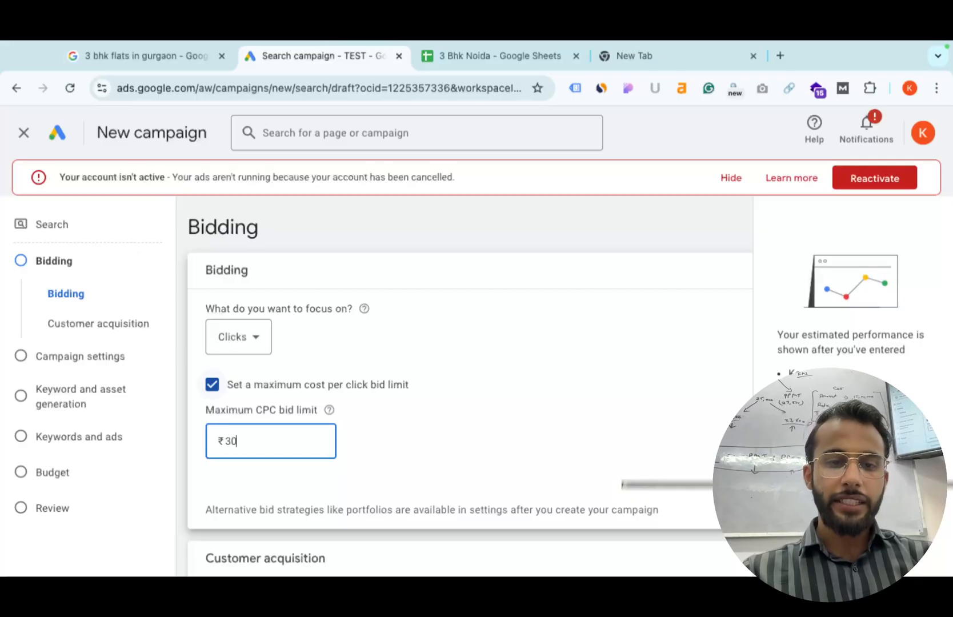
Undo an accidental move of the bid values in the sheet and return to bidding settings.
click(569, 51)
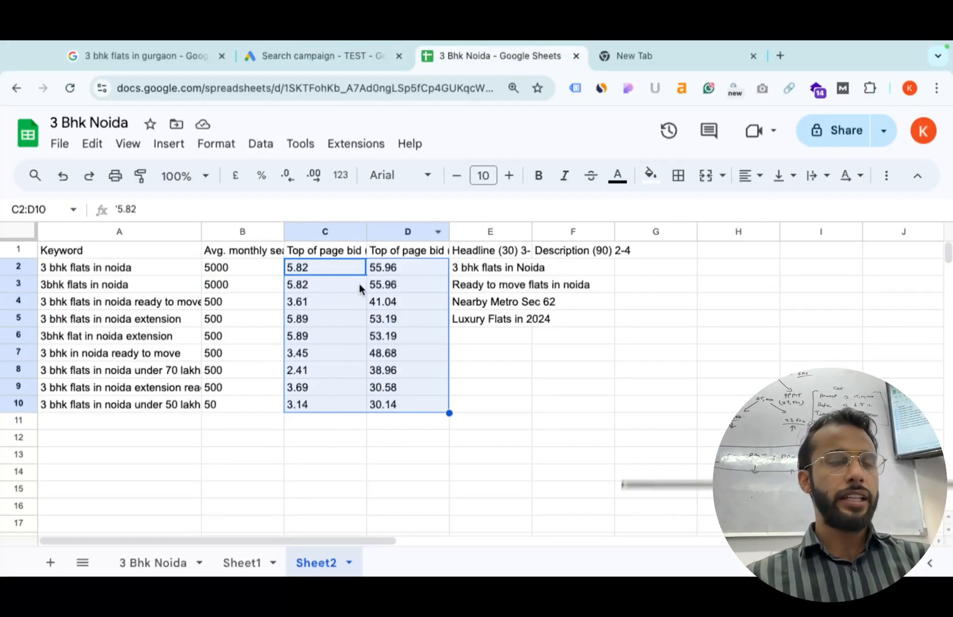
drag(400, 260, 399, 256)
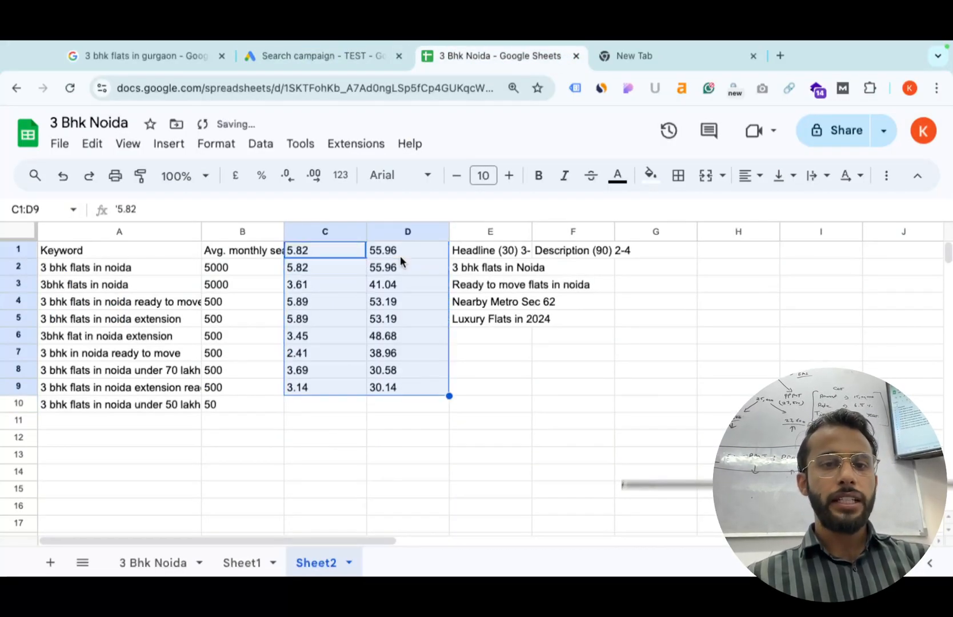
key(ctrl+z)
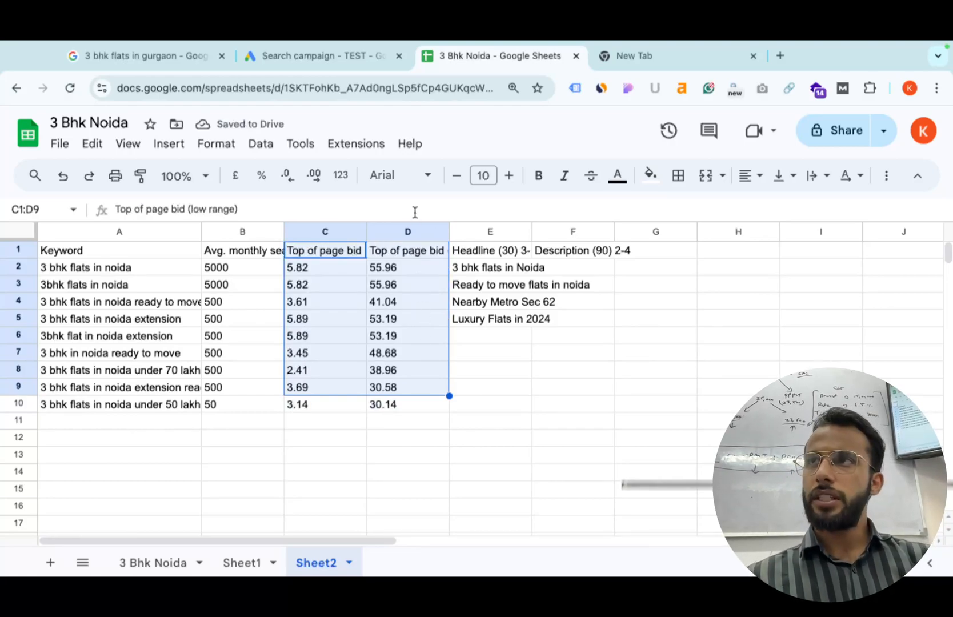
mouse_move(323, 45)
click(320, 70)
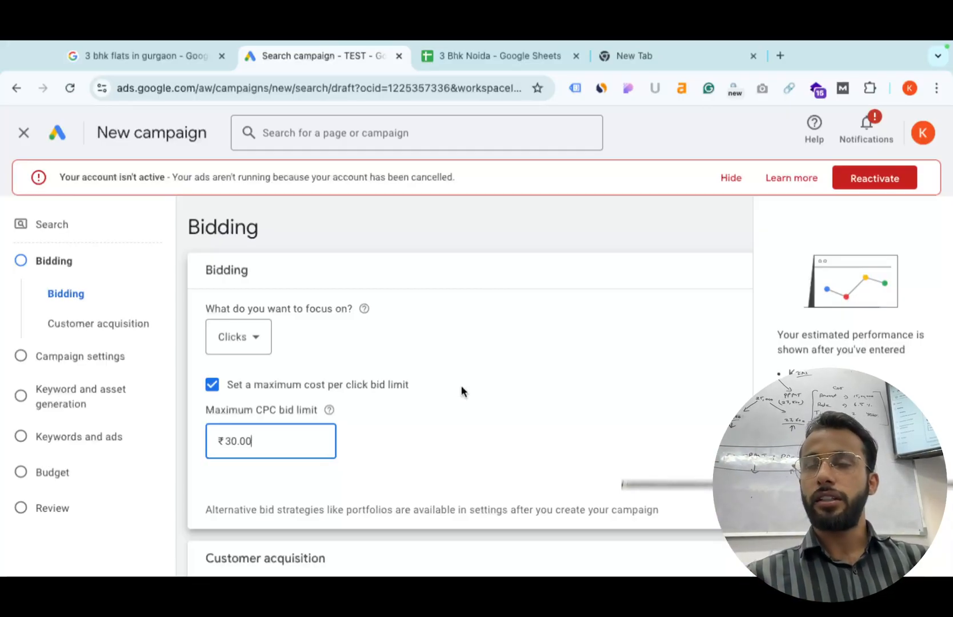
Move past bidding and exclude Google search partners from the campaign's networks.
scroll(610, 441, down, 3)
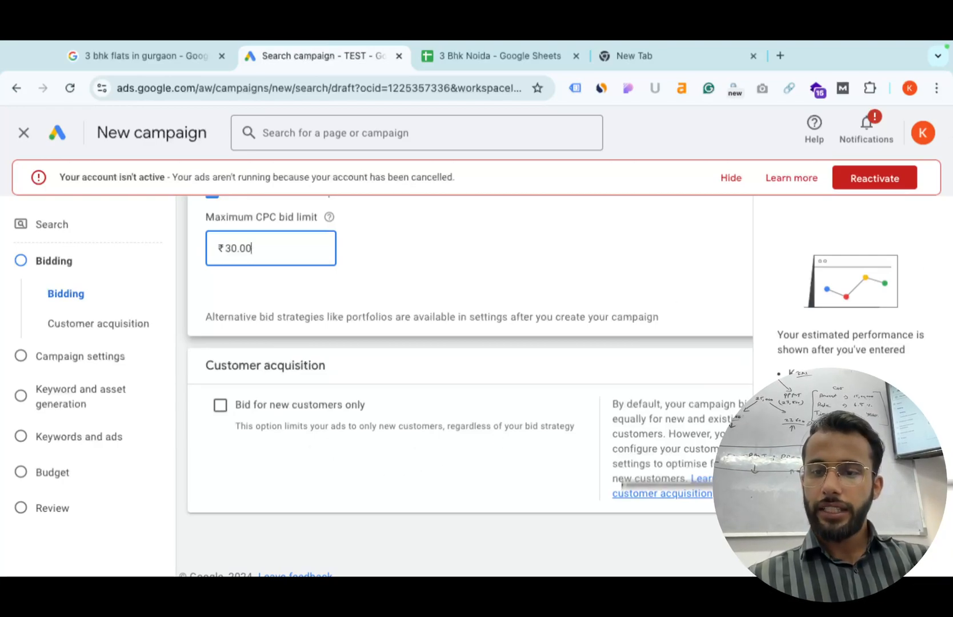
key(ctrl+minus)
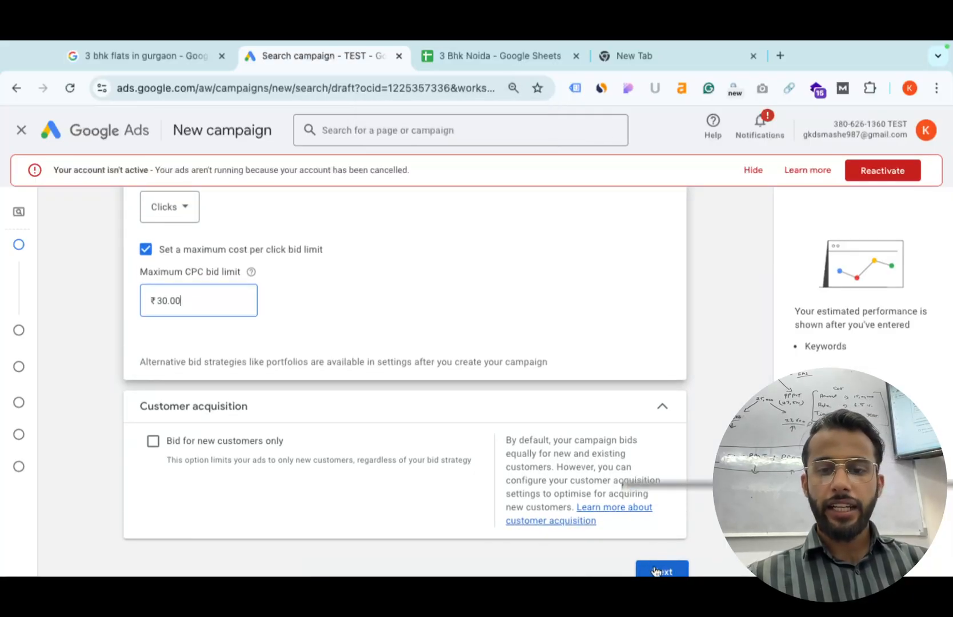
click(660, 569)
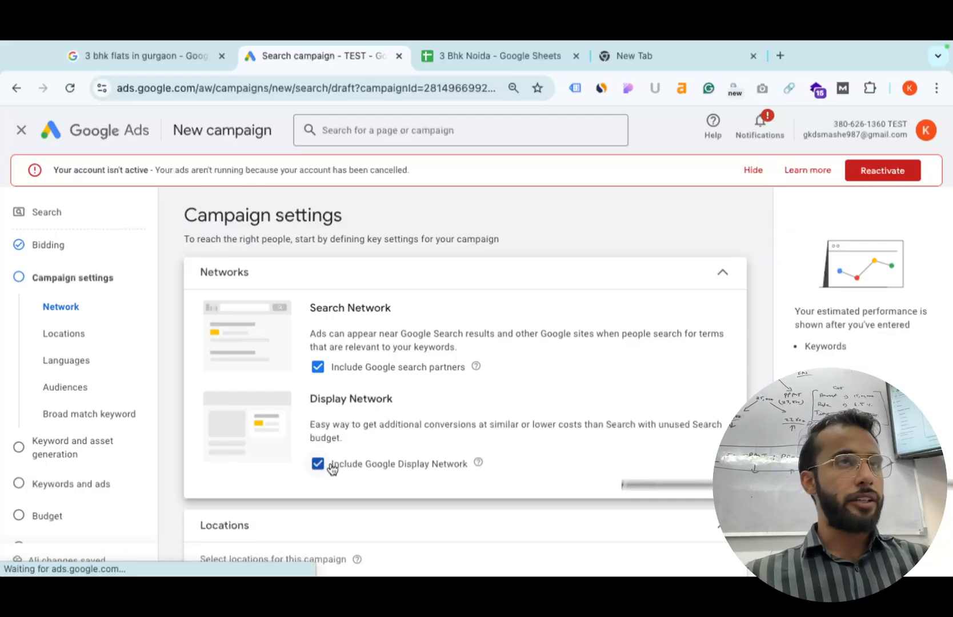
click(318, 369)
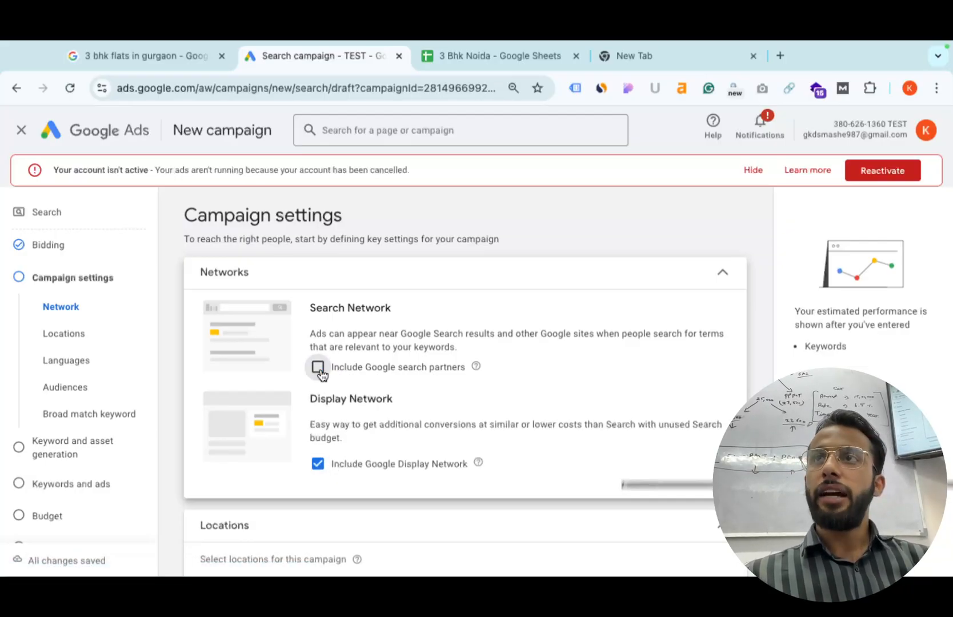
click(321, 366)
click(319, 366)
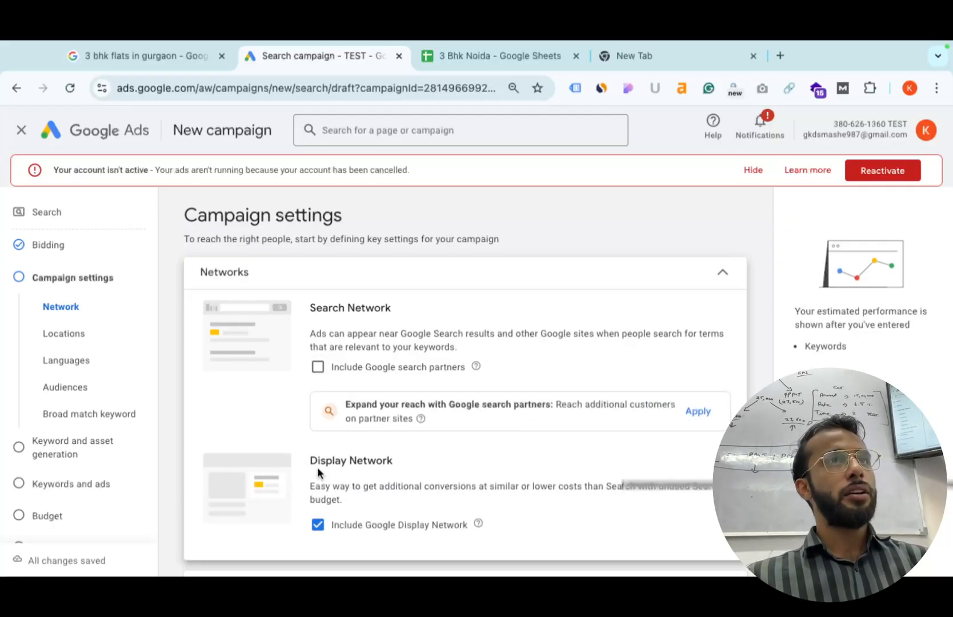
Search the W3Schools site for '3 bhk flats in noida' in a new tab.
key(ctrl+t)
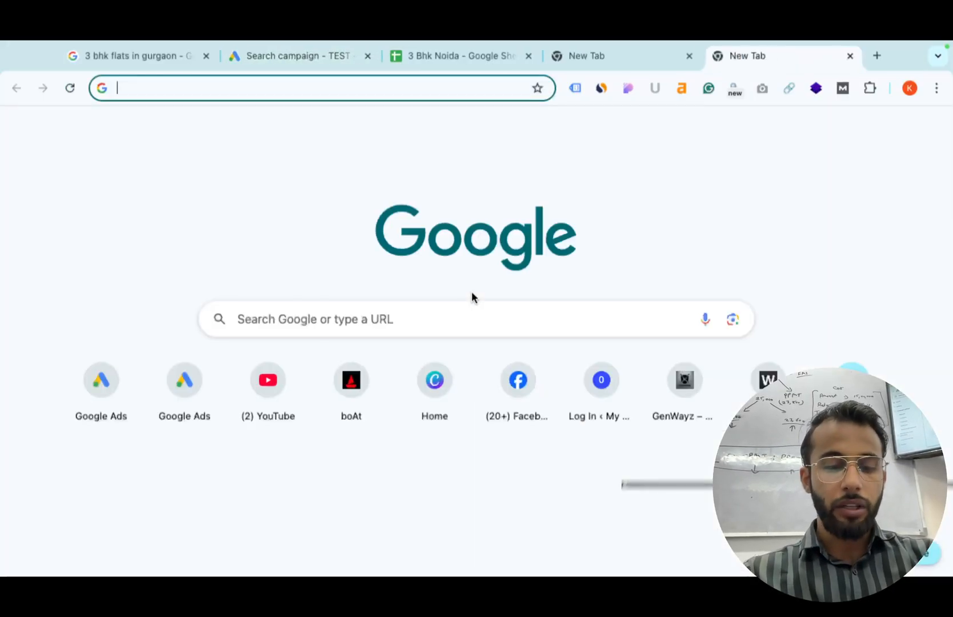
text(w3)
key(Return)
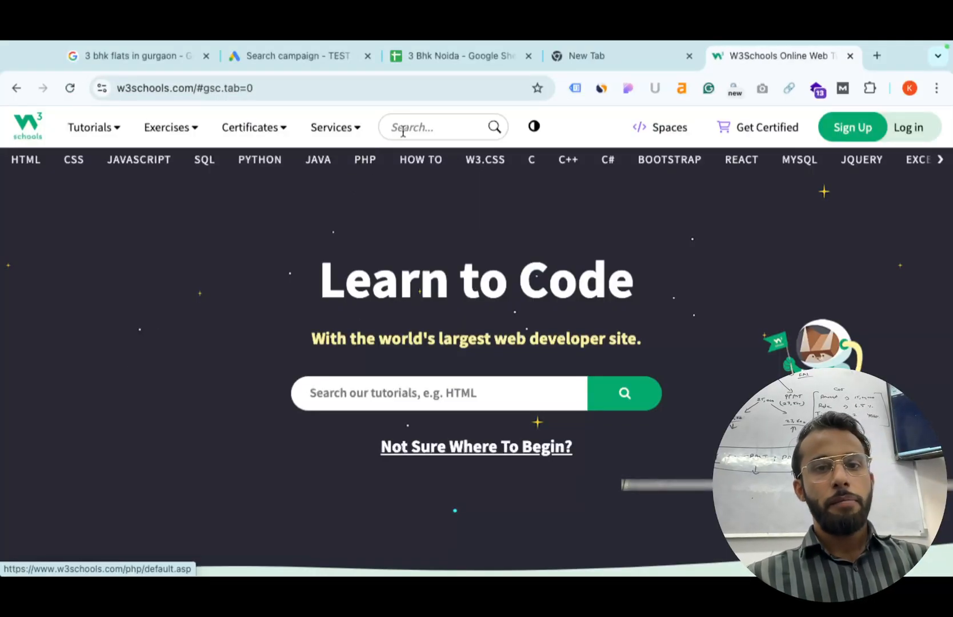
click(408, 128)
text(3 bhk flats in rohin)
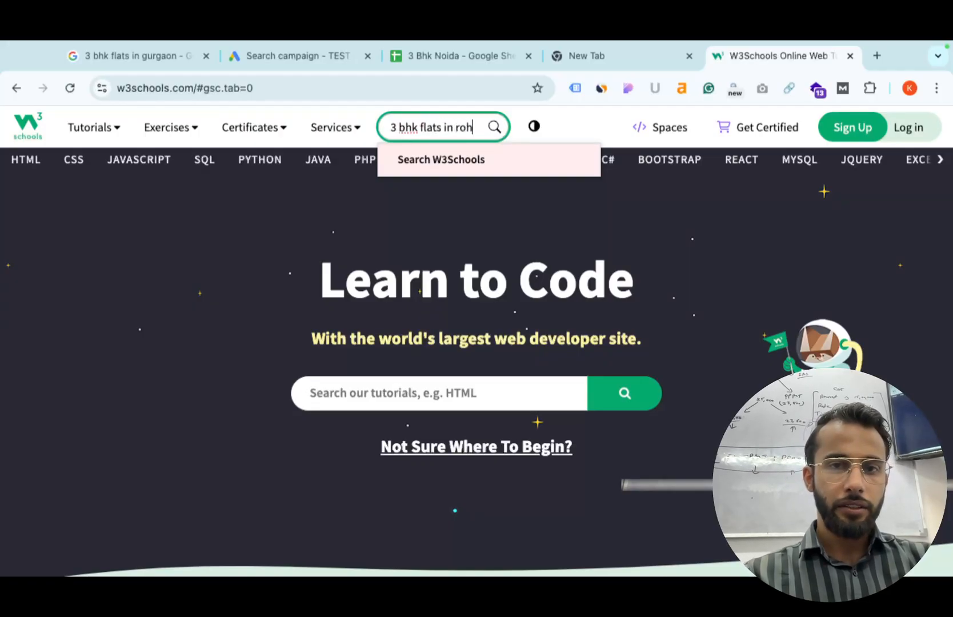
key(BackSpace)
key(BackSpace)
key(BackSpace)
key(BackSpace)
key(BackSpace)
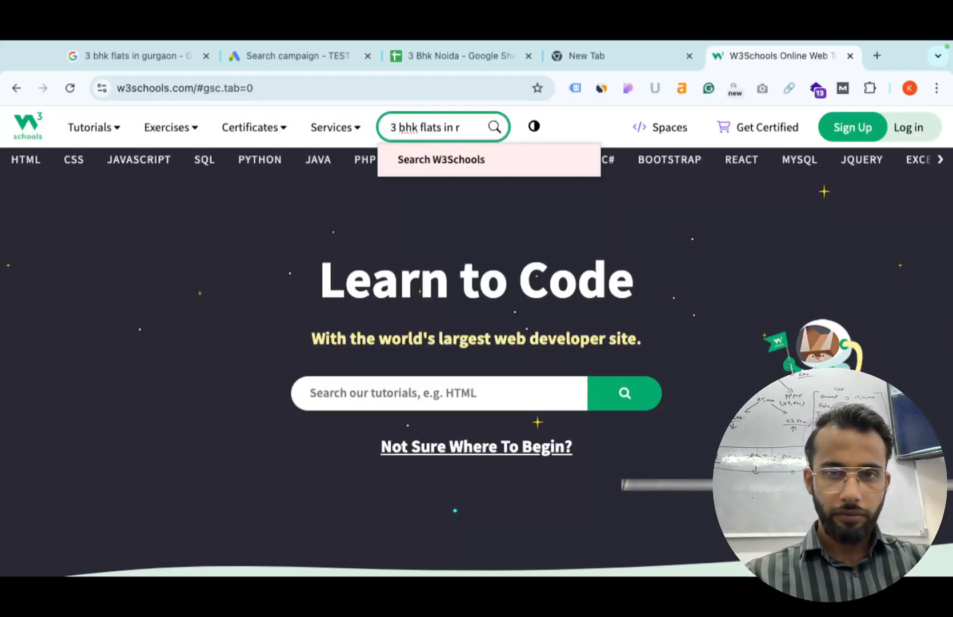
key(BackSpace)
text(noida)
key(Return)
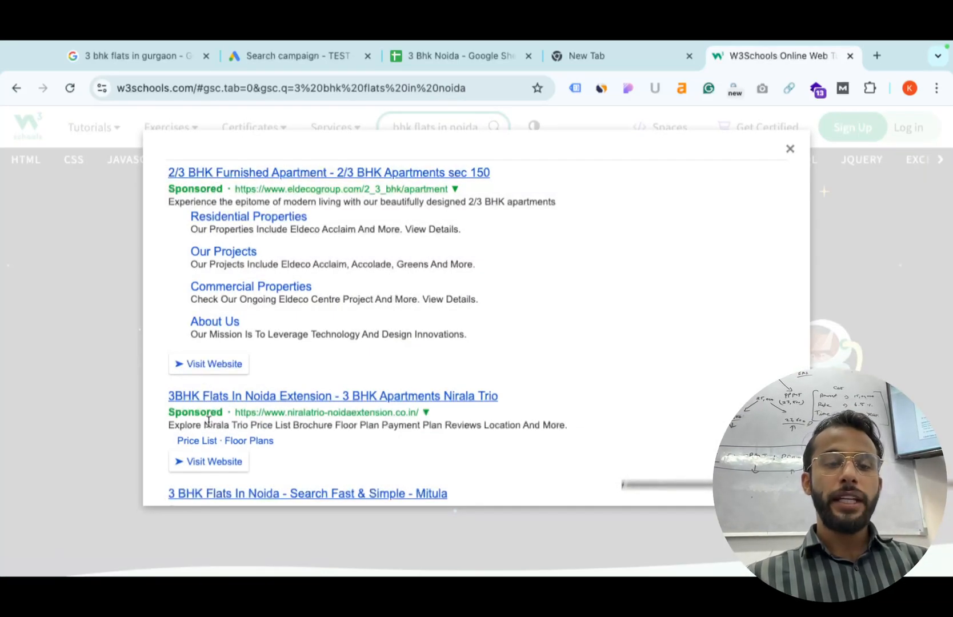
Review the sponsored results, close the overlay and browse the homepage.
scroll(264, 420, down, 1)
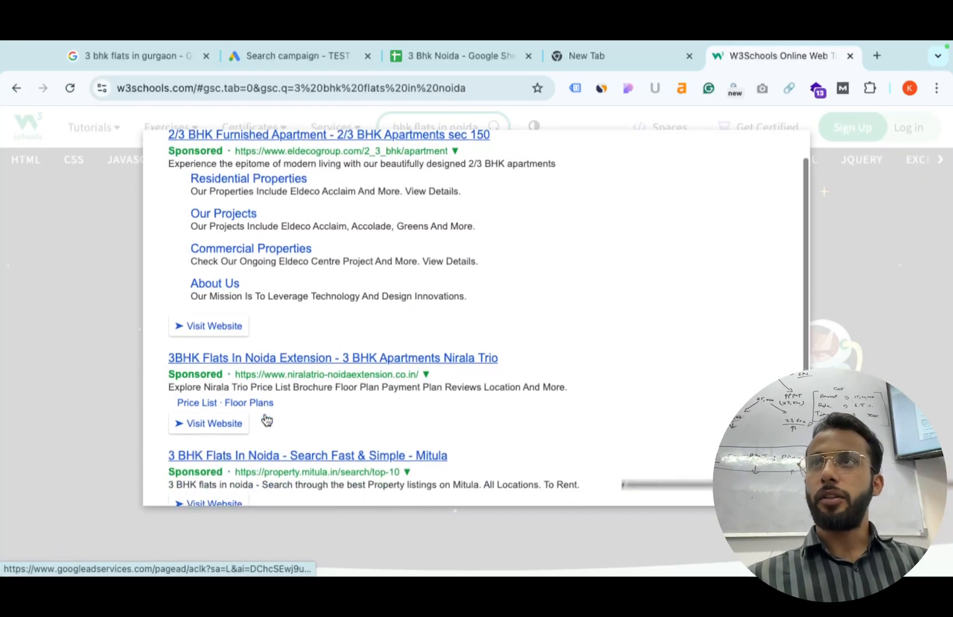
scroll(266, 418, up, 1)
click(80, 346)
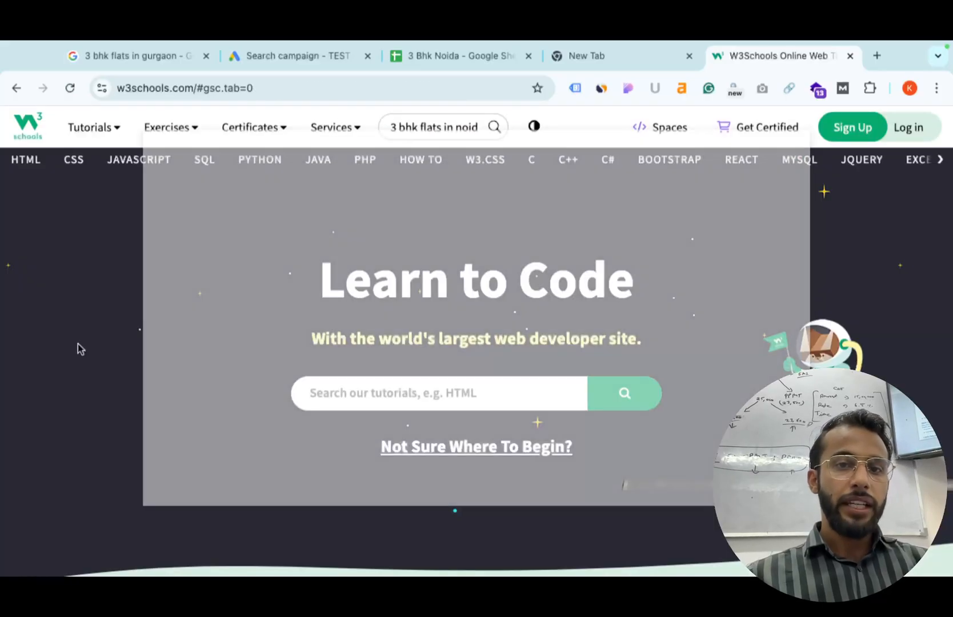
scroll(302, 378, down, 10)
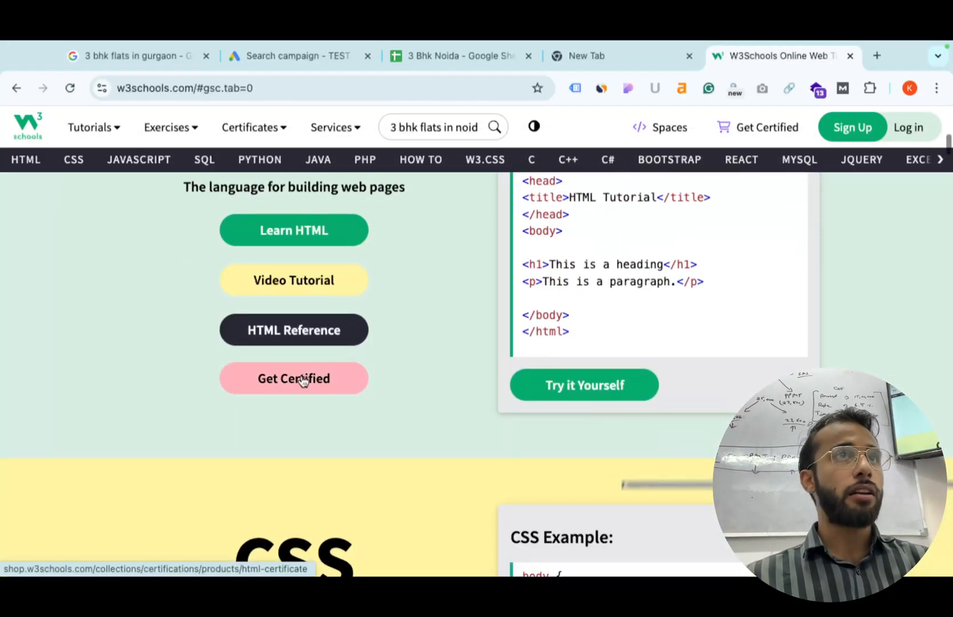
scroll(301, 375, down, 3)
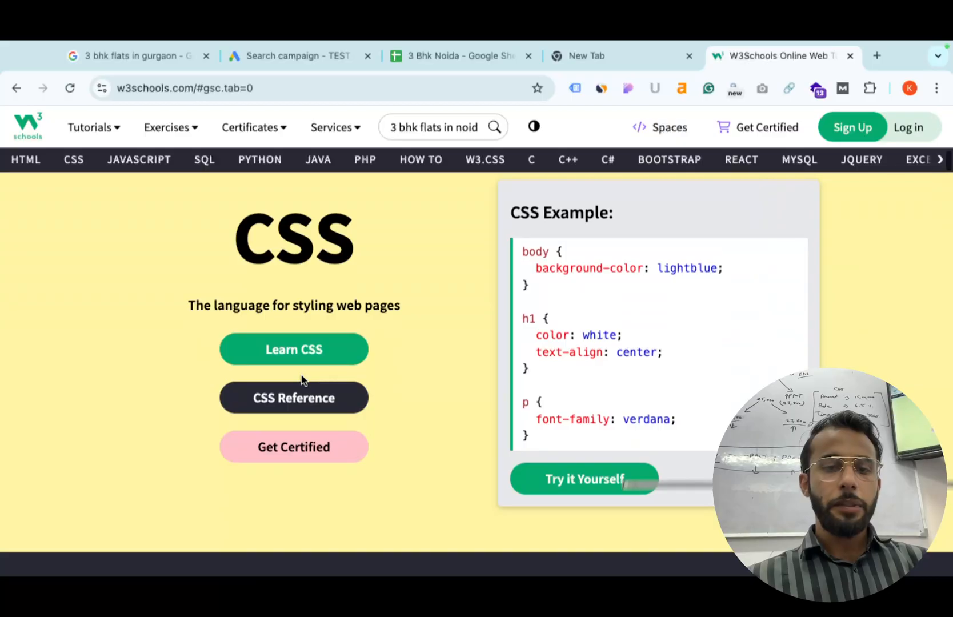
scroll(301, 376, up, 15)
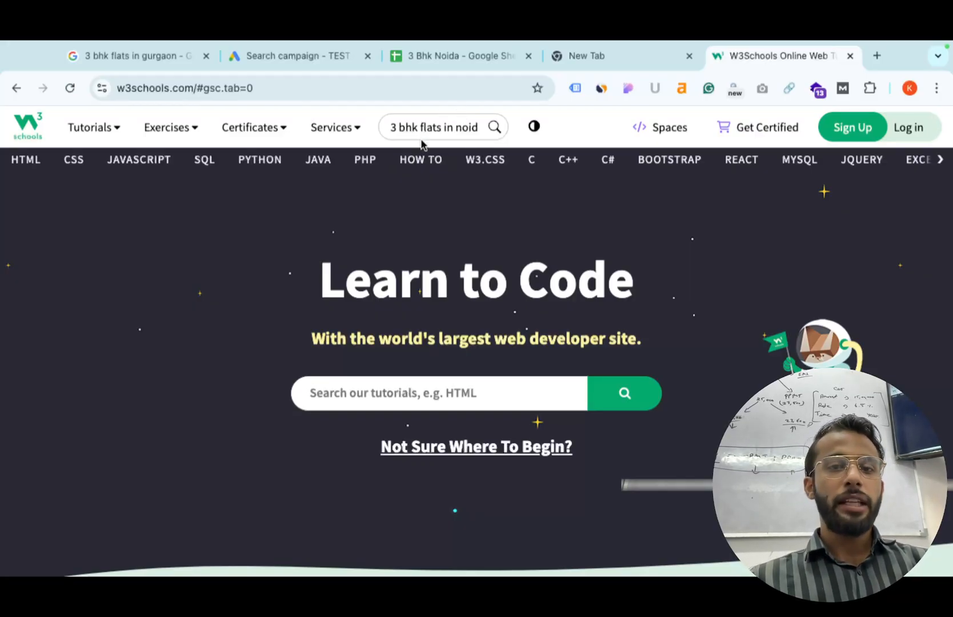
scroll(318, 401, down, 5)
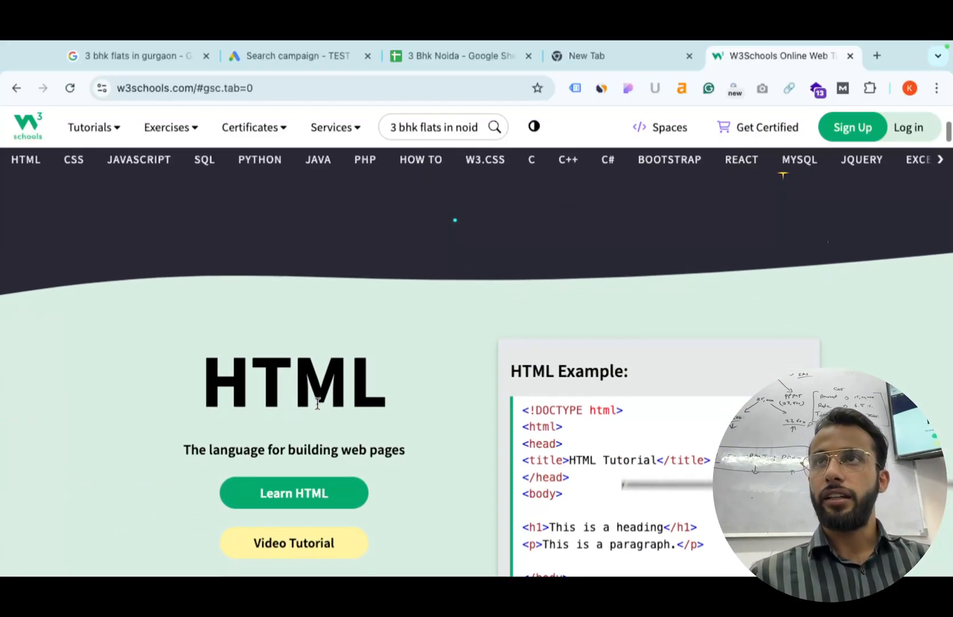
Rerun the search, open the 2/3 BHK Furnished Apartment ad, then close the overlay.
click(431, 125)
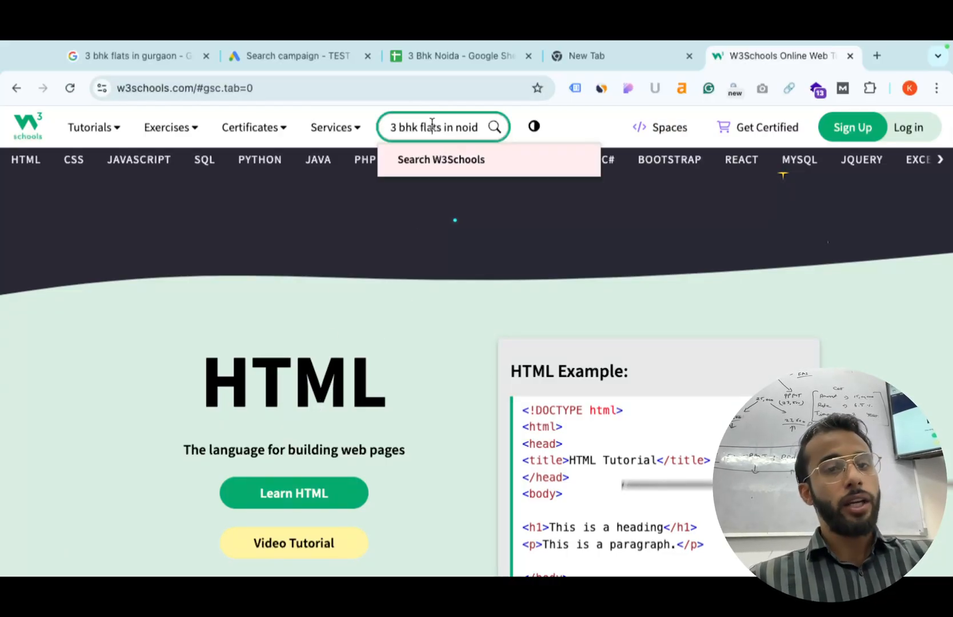
key(Return)
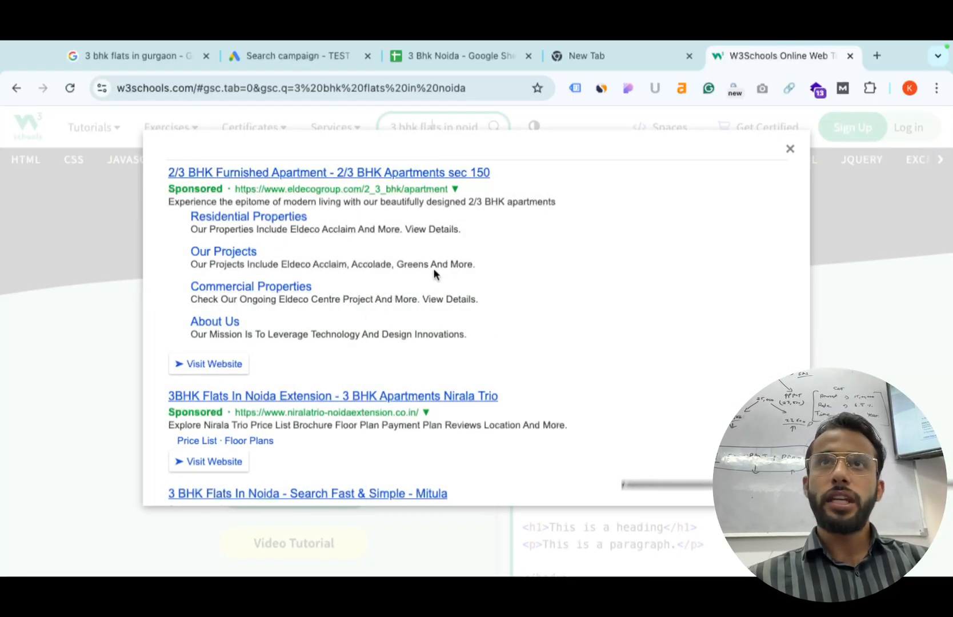
click(373, 175)
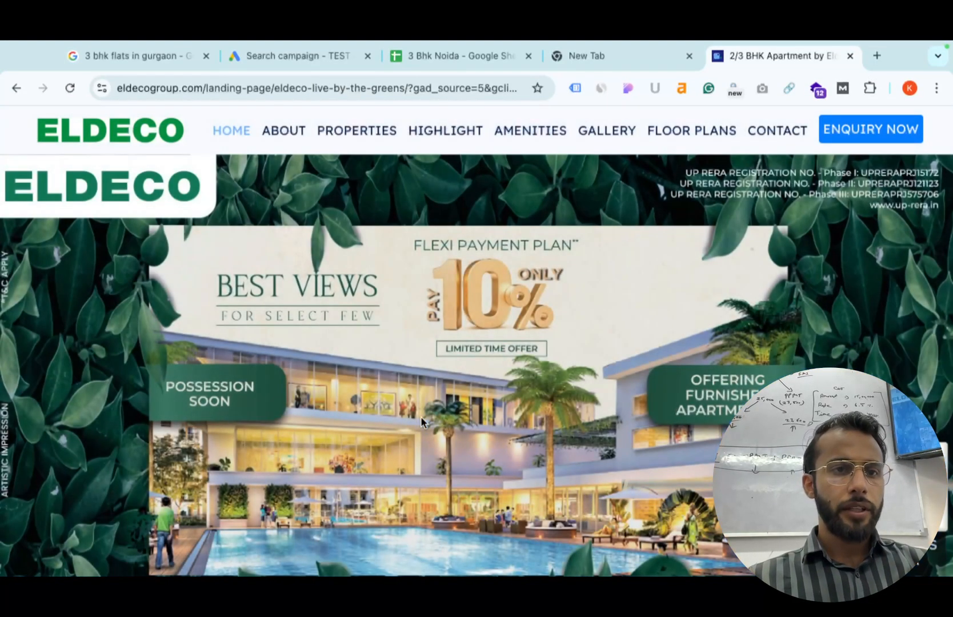
scroll(420, 416, left, 5)
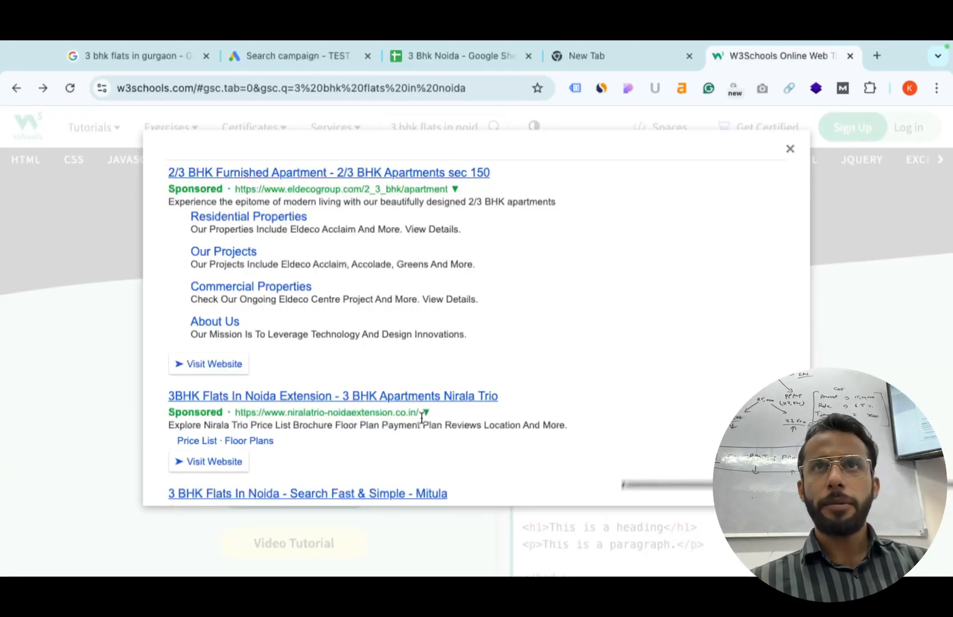
scroll(536, 418, down, 3)
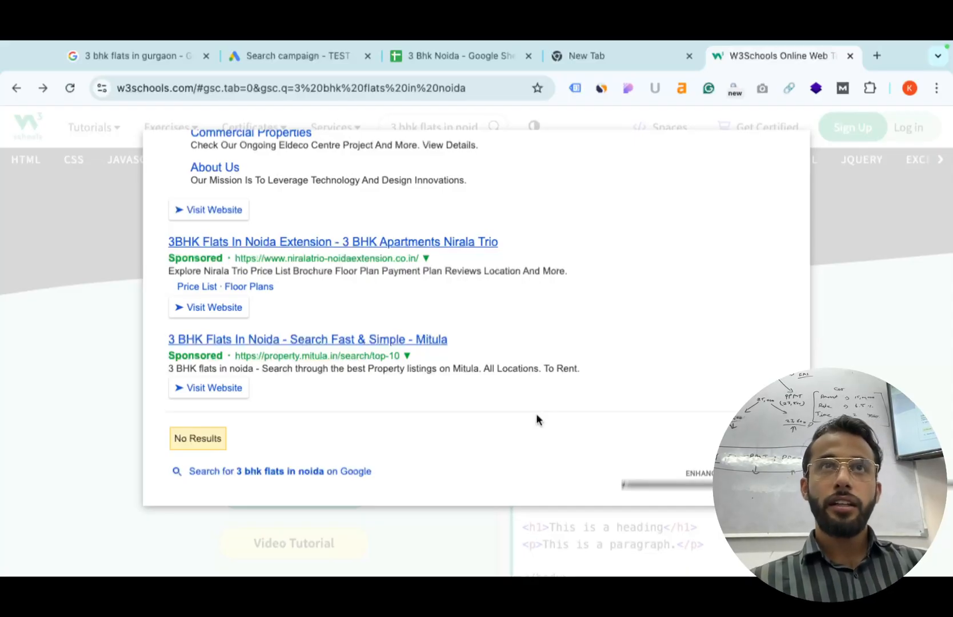
click(6, 417)
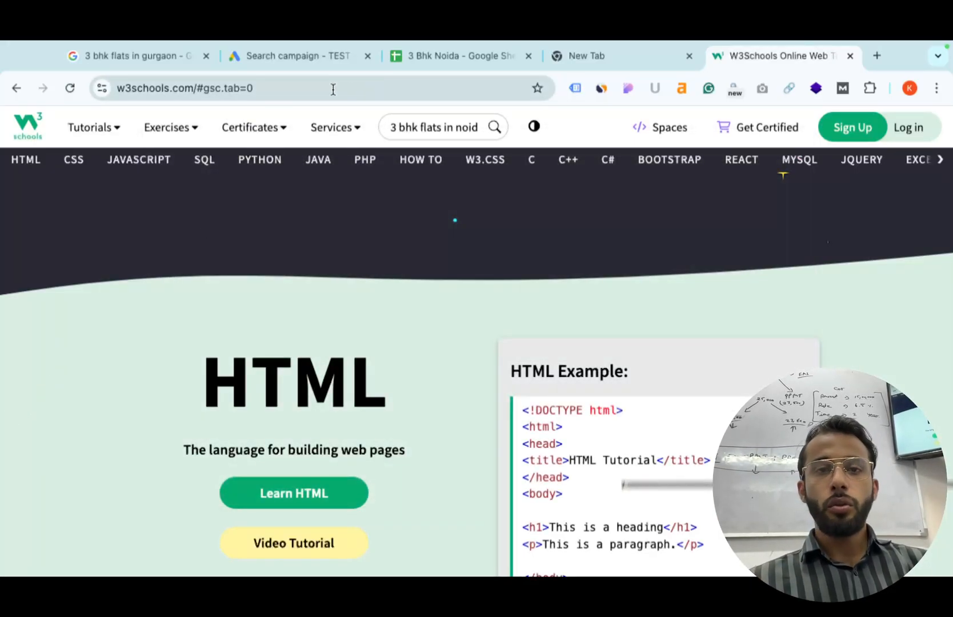
Back in Google Ads, exclude the Display Network and choose to enter specific locations.
click(304, 57)
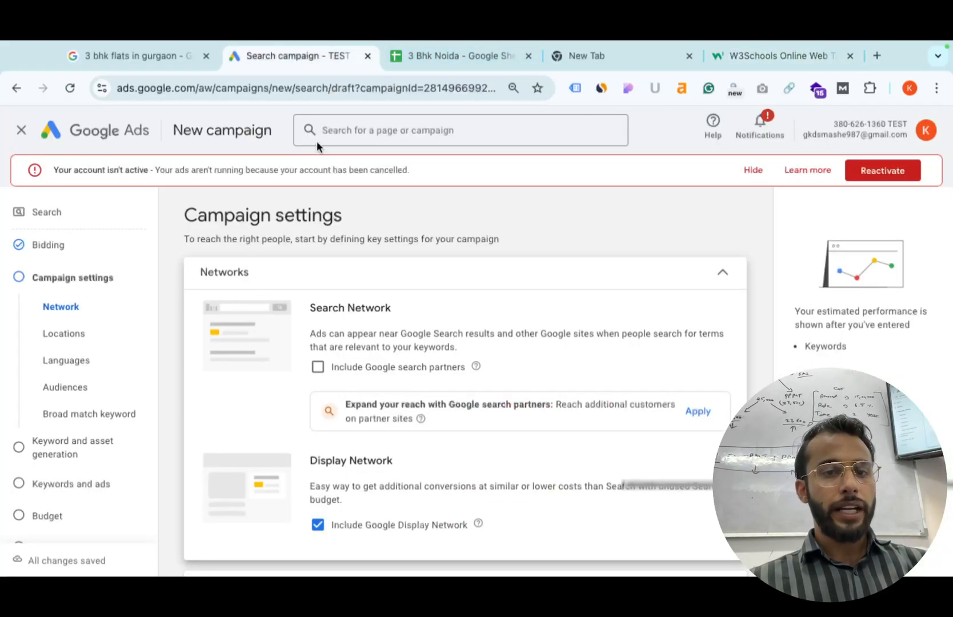
click(317, 526)
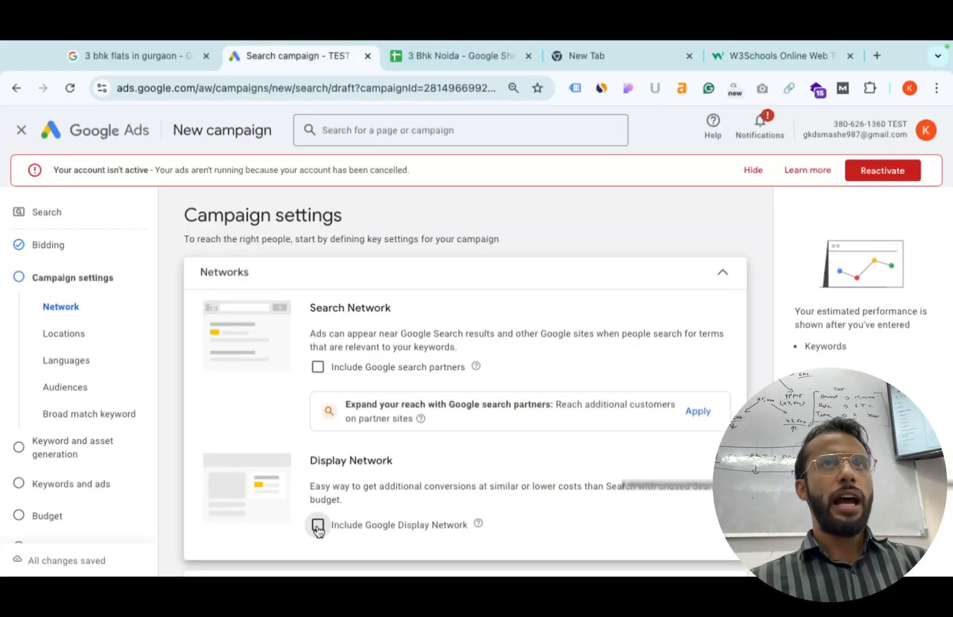
scroll(318, 528, down, 1)
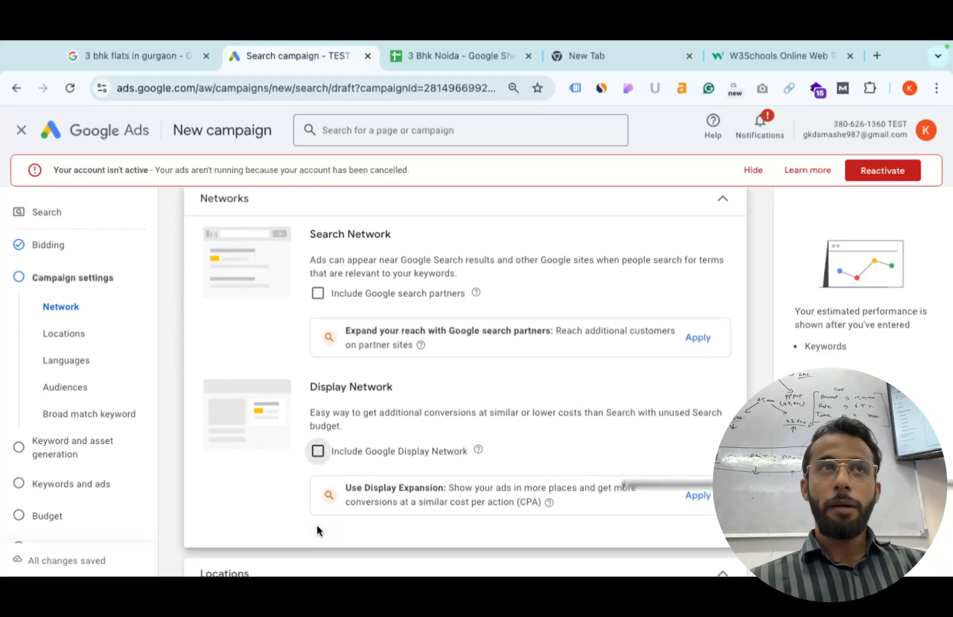
scroll(317, 530, down, 1)
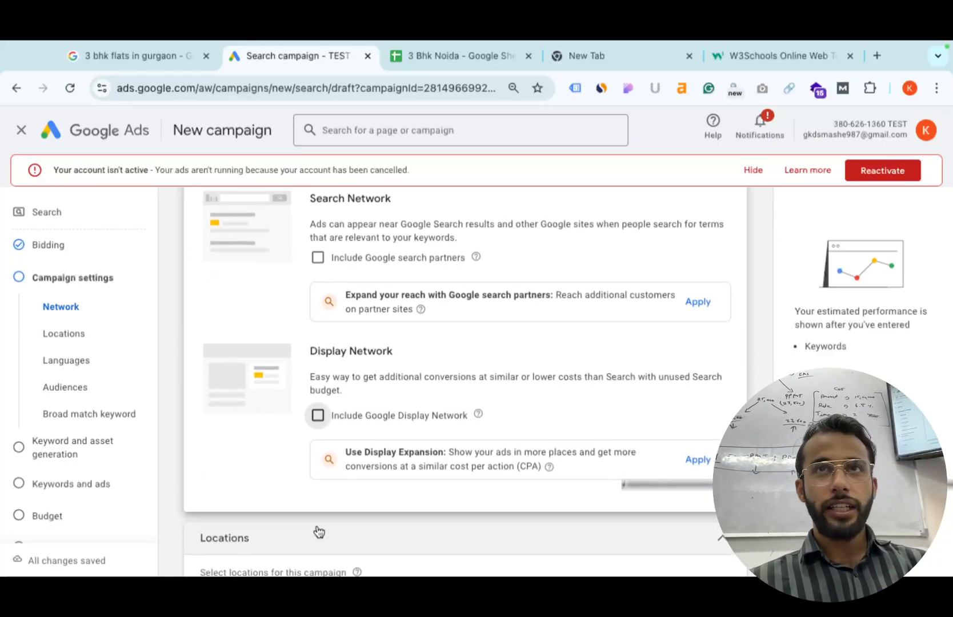
scroll(318, 532, down, 2)
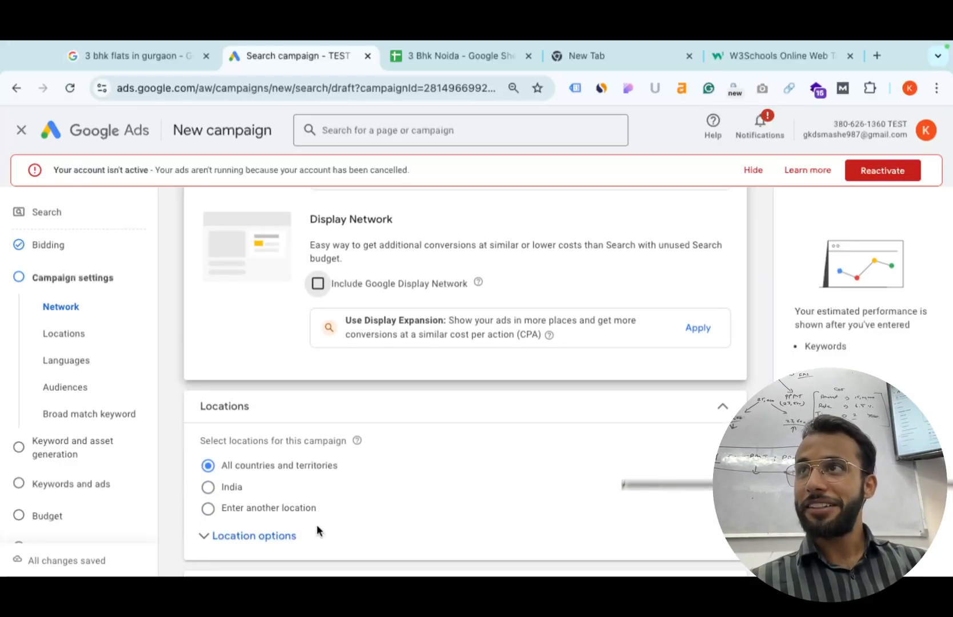
scroll(316, 530, down, 1)
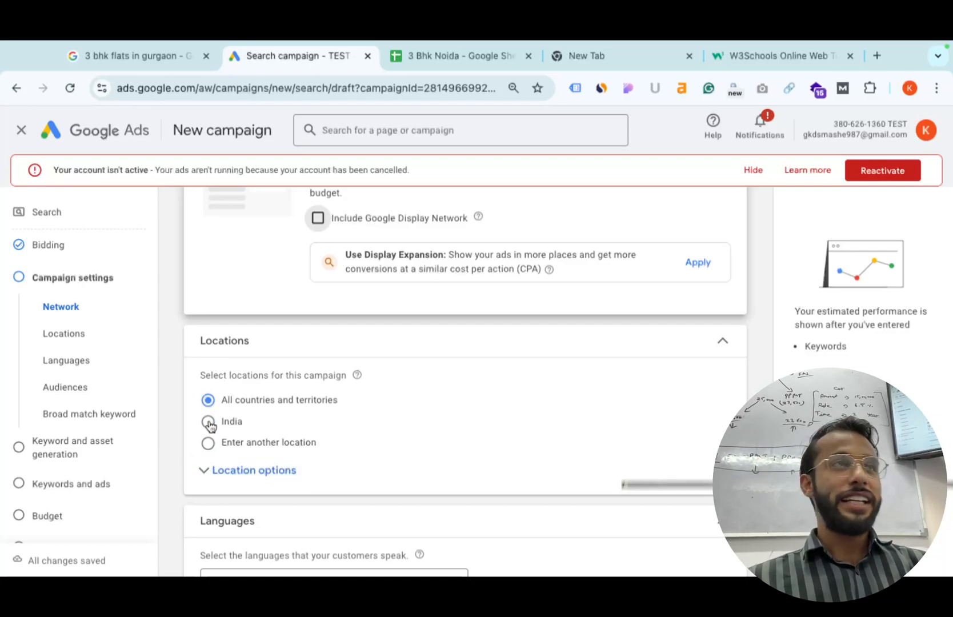
click(209, 444)
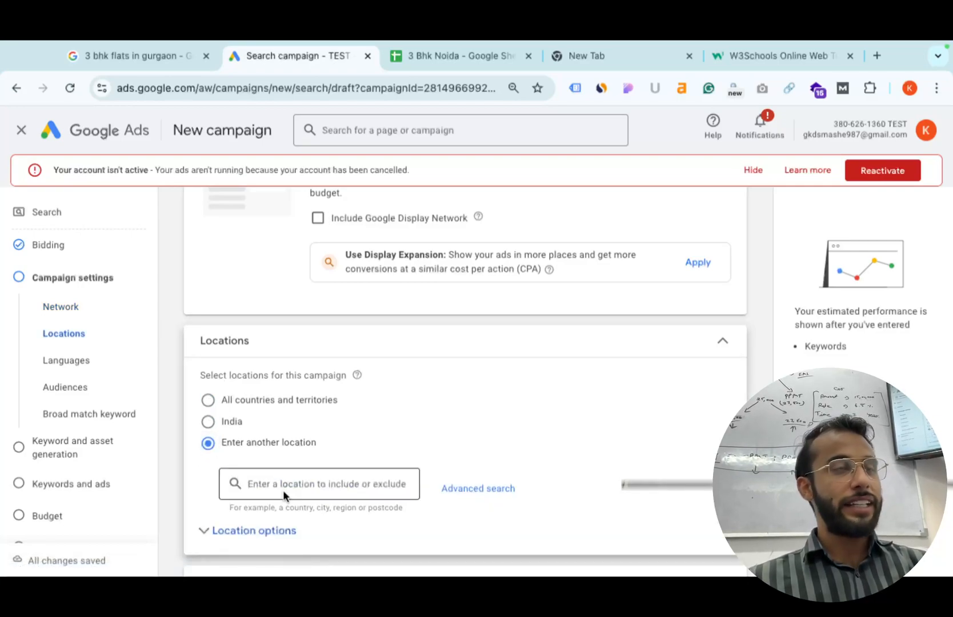
Include Delhi, Gurugram and Maharashtra as the campaign's targeted locations.
scroll(283, 494, down, 1)
text(Delhi)
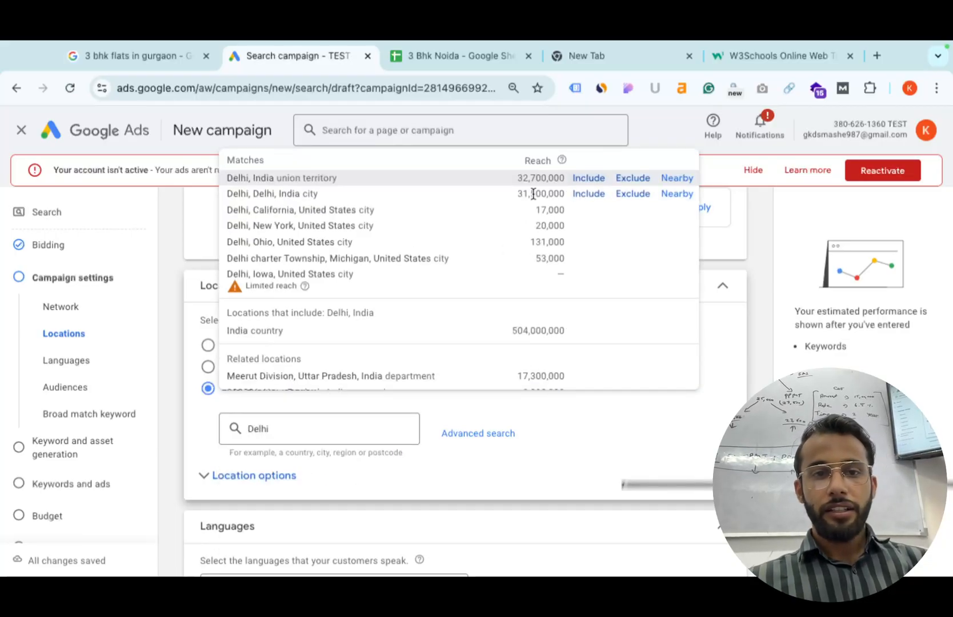
click(587, 194)
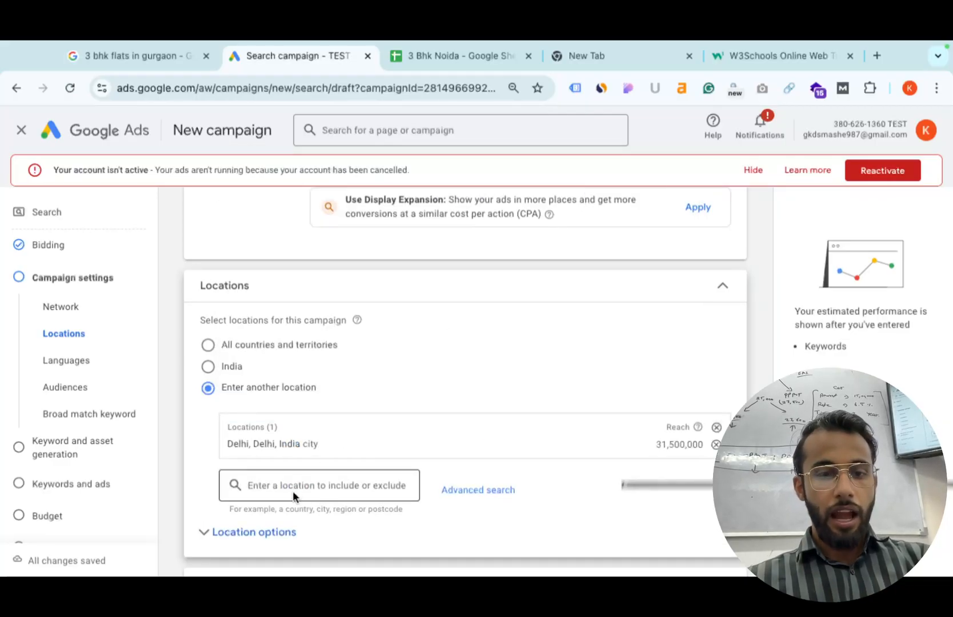
text(GU)
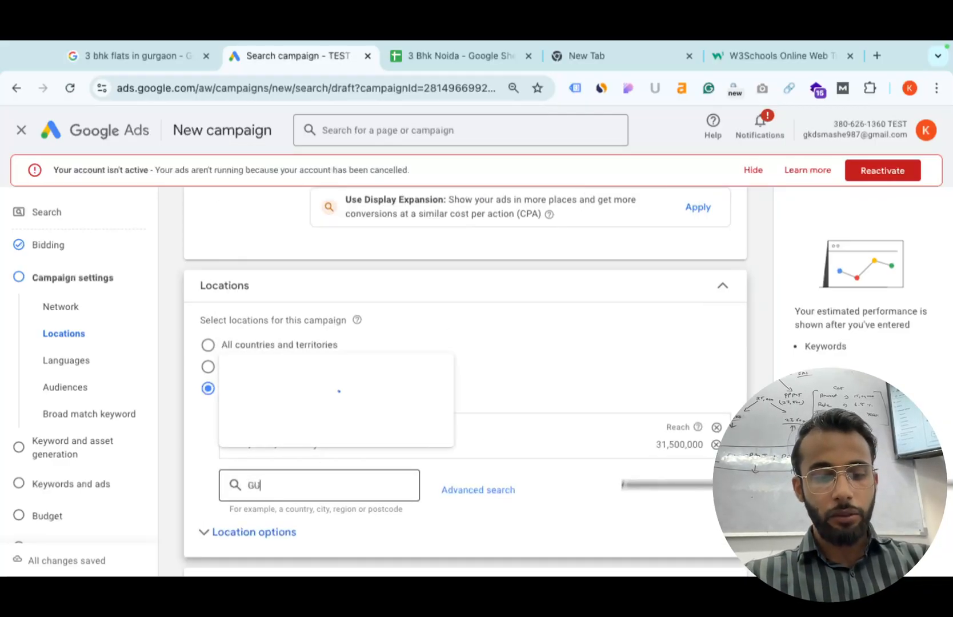
text(rgaon)
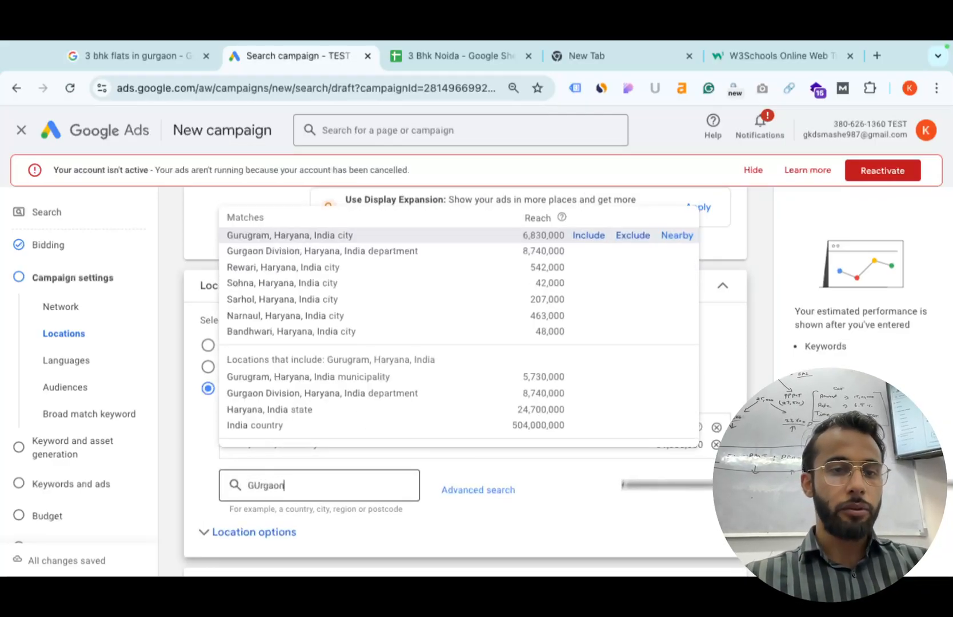
click(586, 236)
click(263, 497)
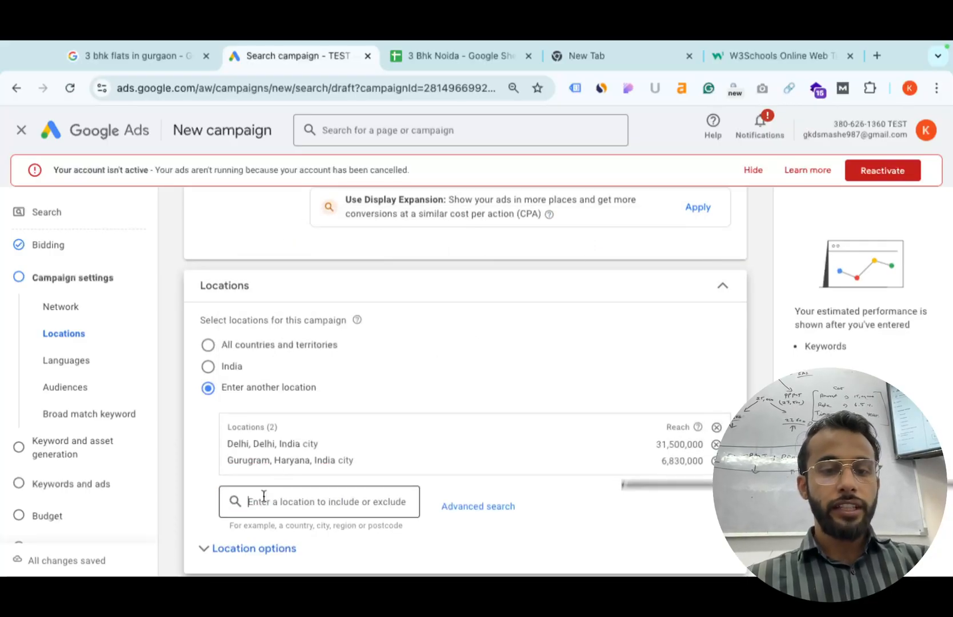
text(Maharastra)
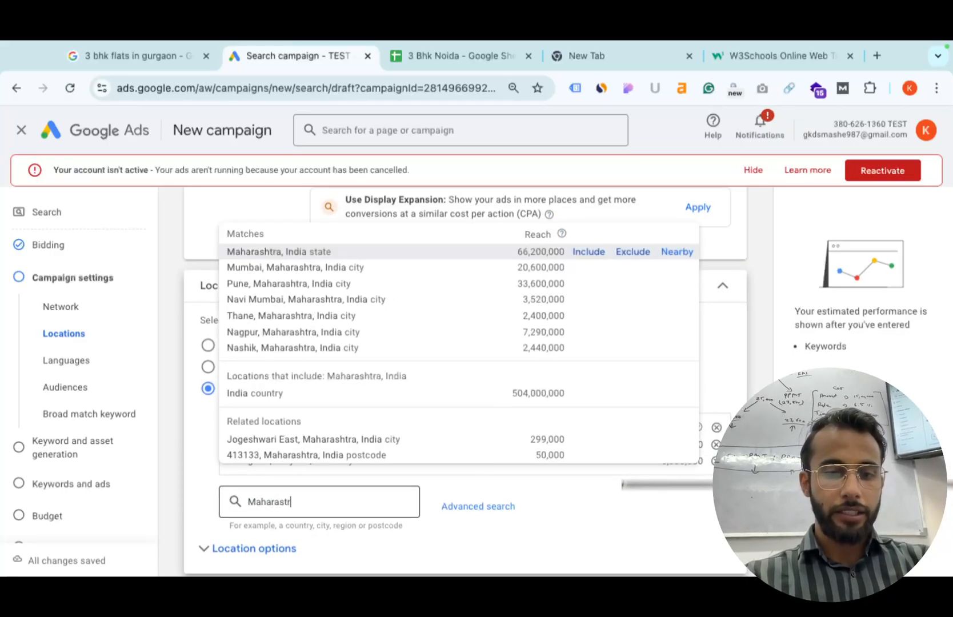
click(588, 251)
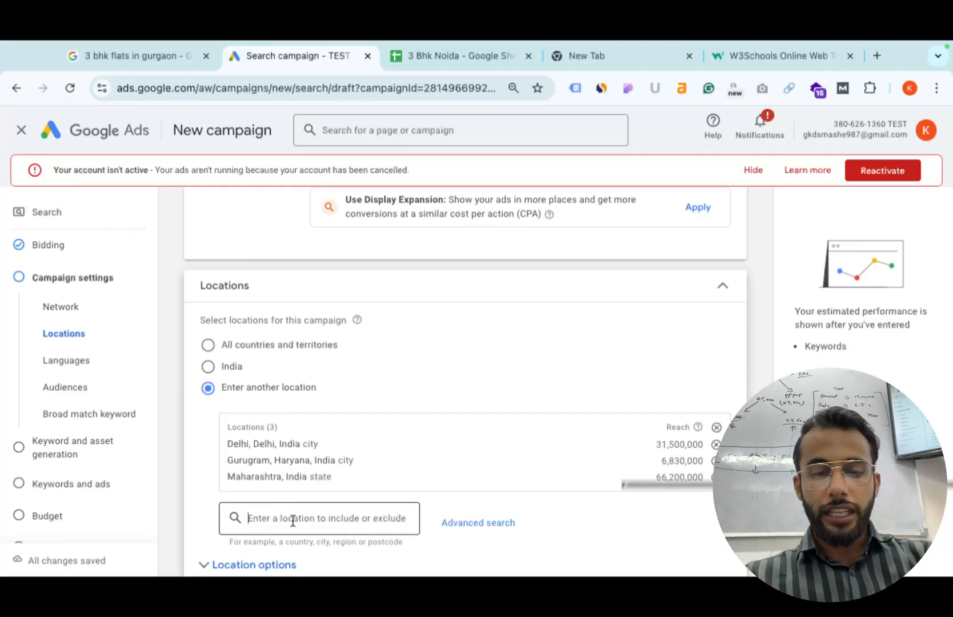
Exclude Delhi postcodes 110086 and 110083 from the campaign's location targeting.
text(1100)
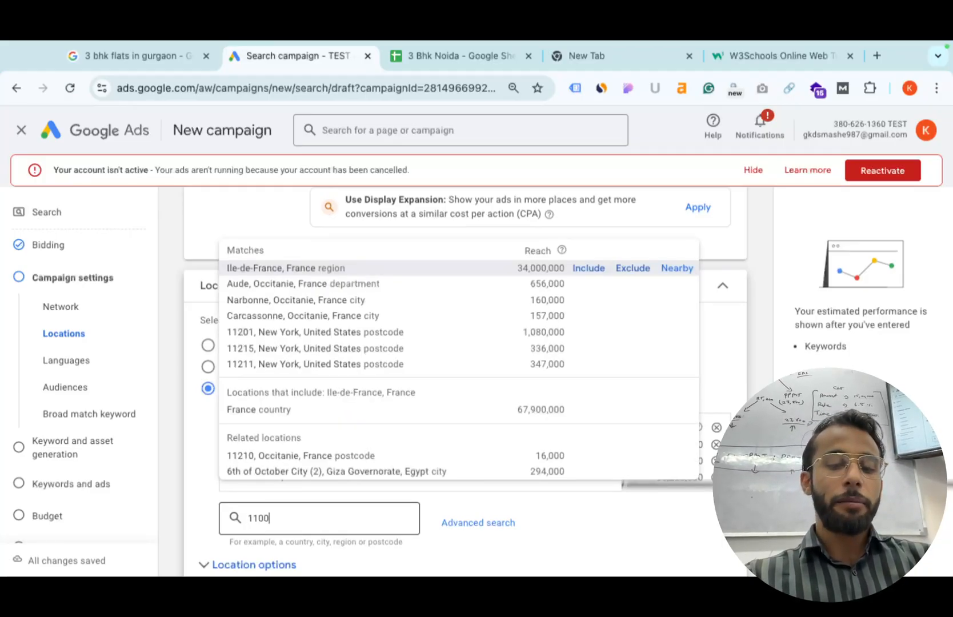
text(86)
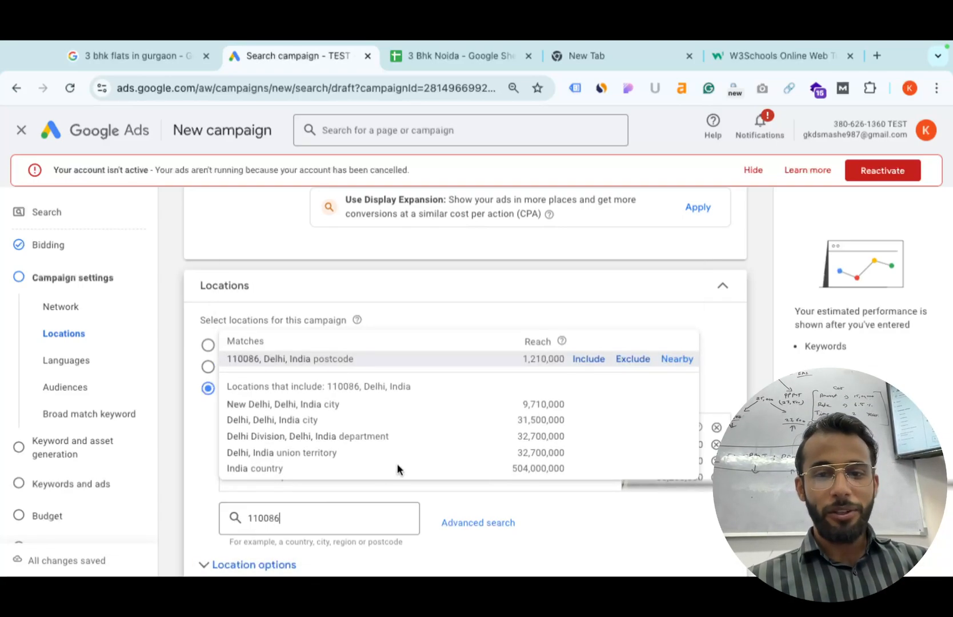
click(627, 360)
scroll(307, 551, down, 2)
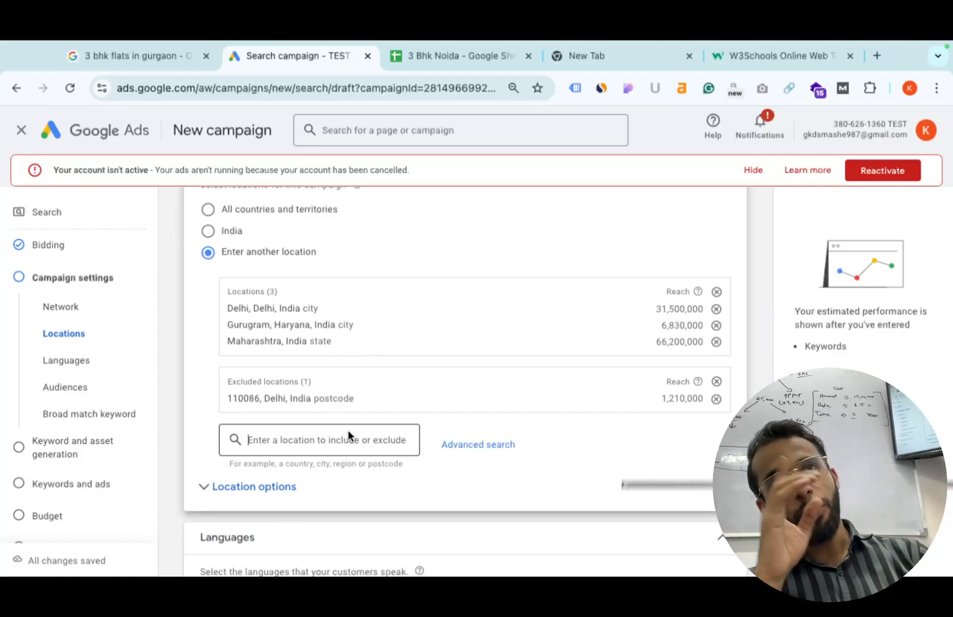
text(1100)
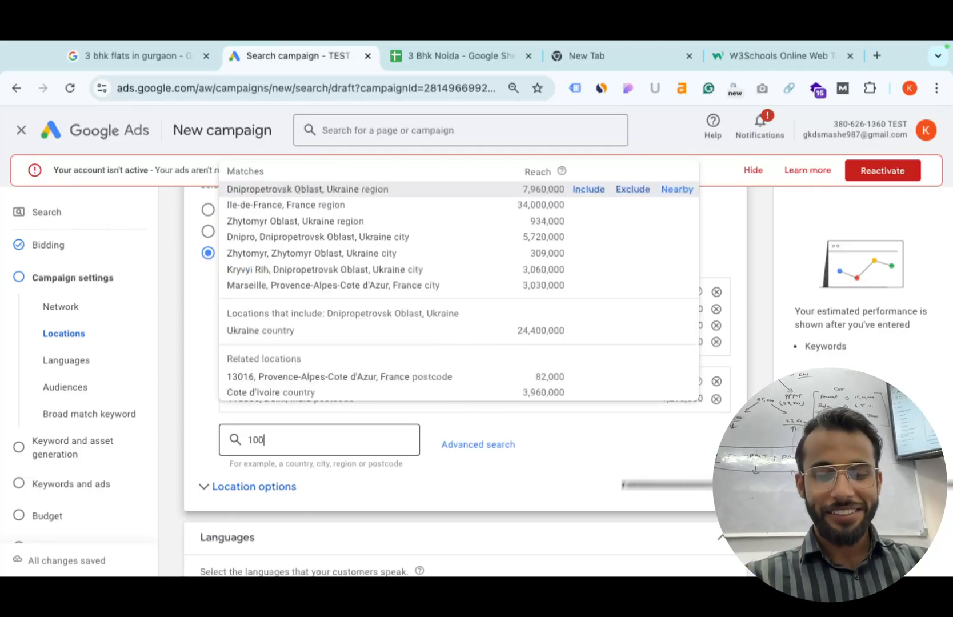
text(83)
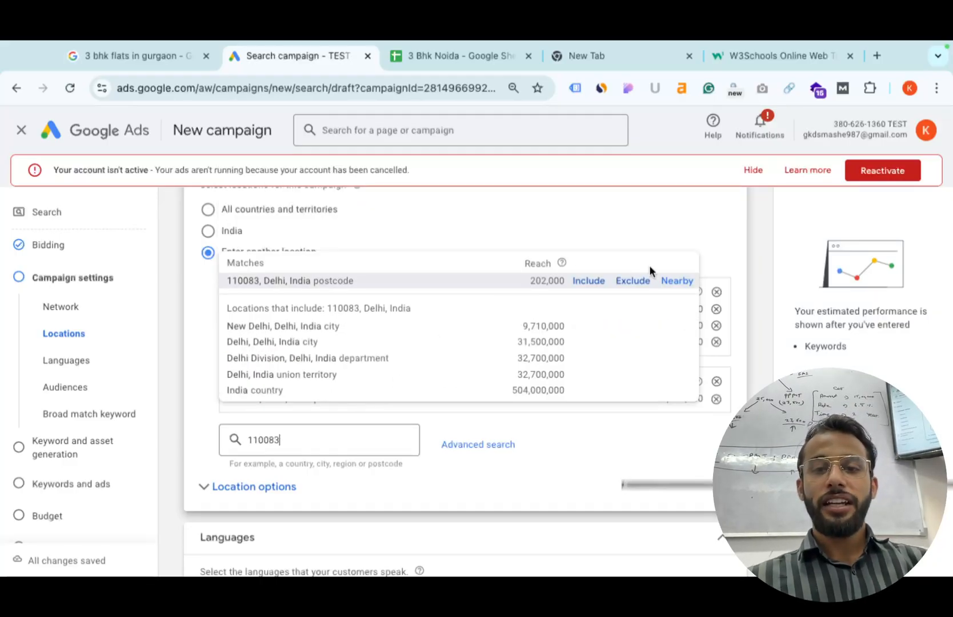
click(635, 280)
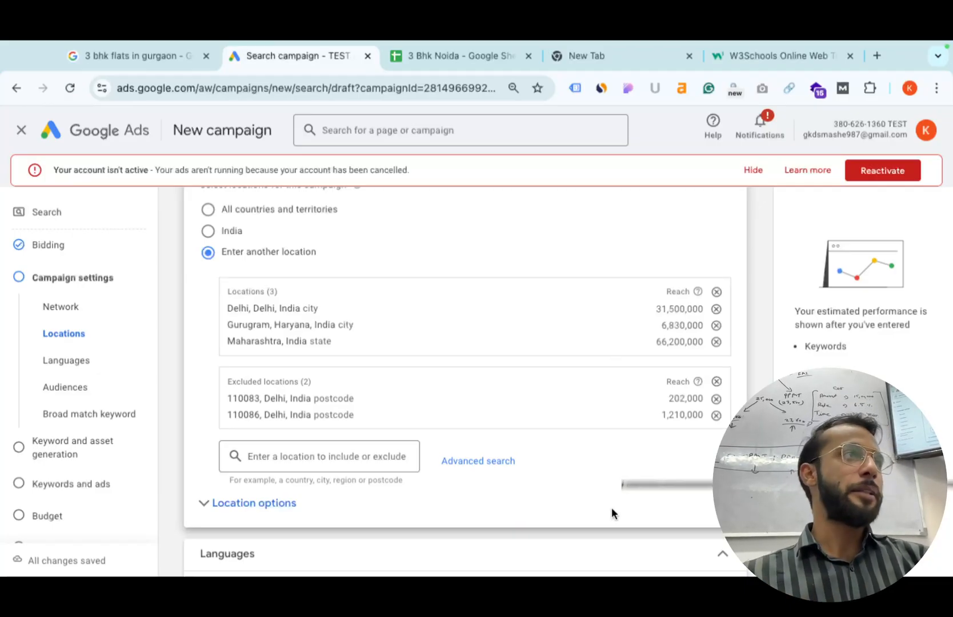
scroll(368, 560, down, 4)
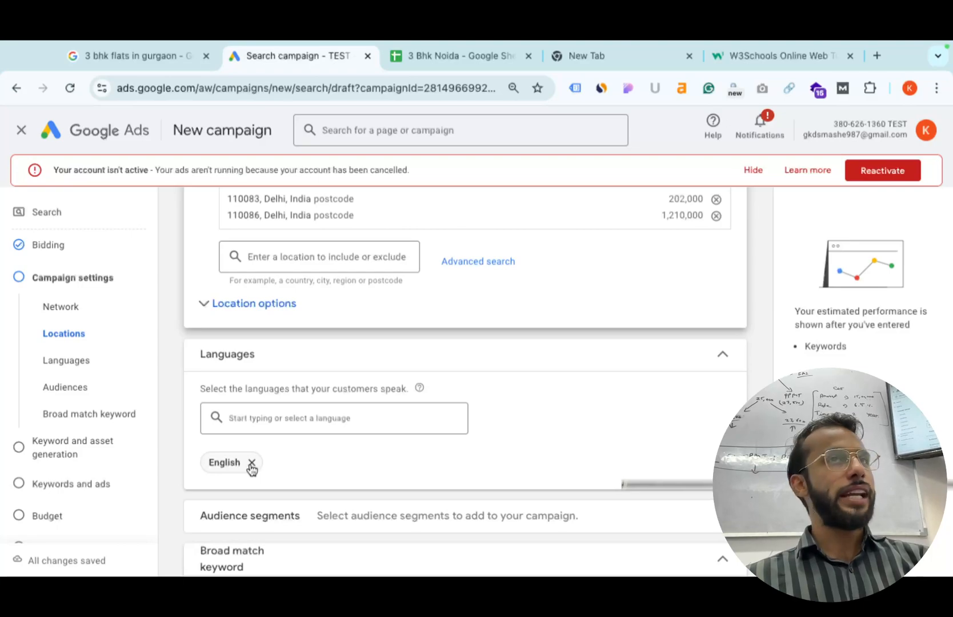
Remove the English language chip so all languages are targeted, and expand More settings.
click(250, 462)
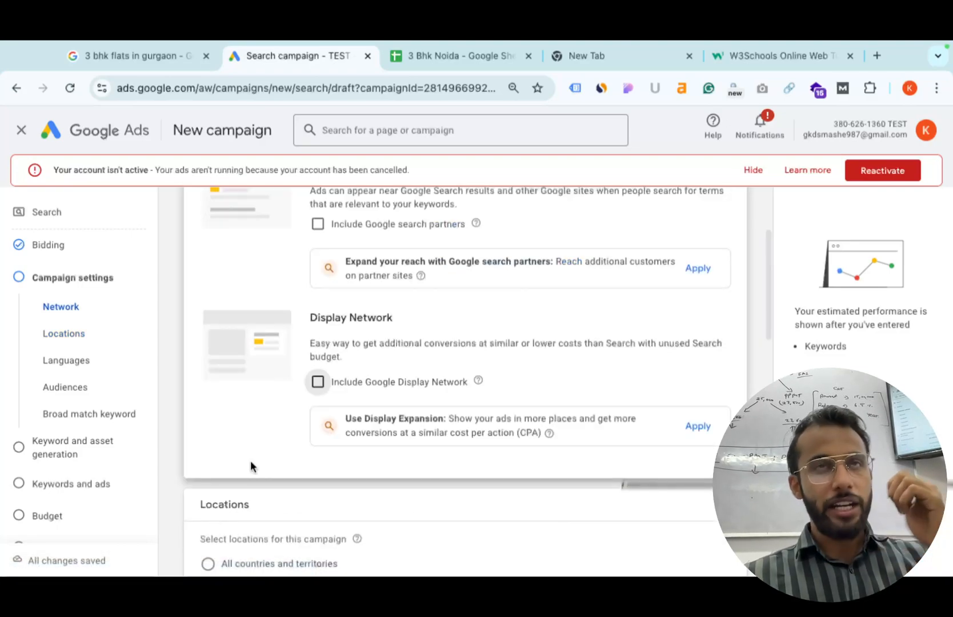
scroll(250, 461, down, 10)
scroll(250, 461, up, 4)
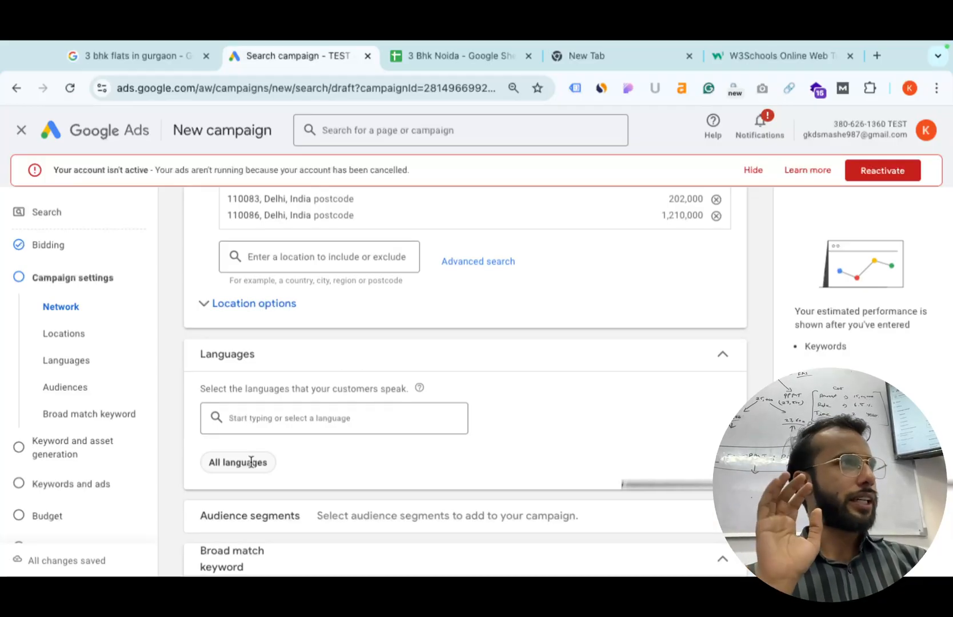
scroll(251, 463, down, 3)
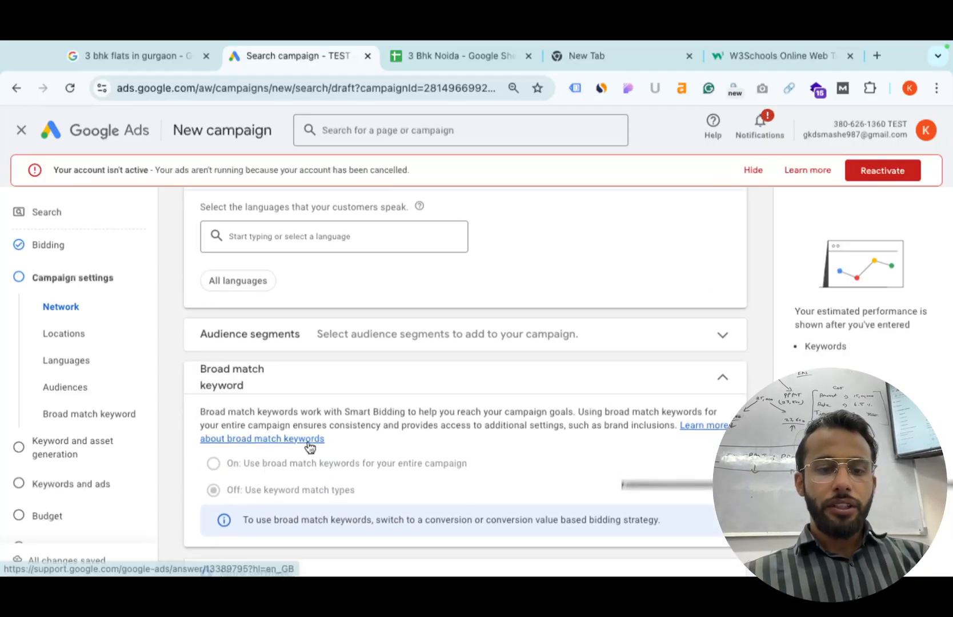
scroll(310, 444, down, 1)
click(294, 498)
Set the campaign start date to 20 Sept 2024, leaving no end date.
scroll(292, 499, down, 2)
click(367, 402)
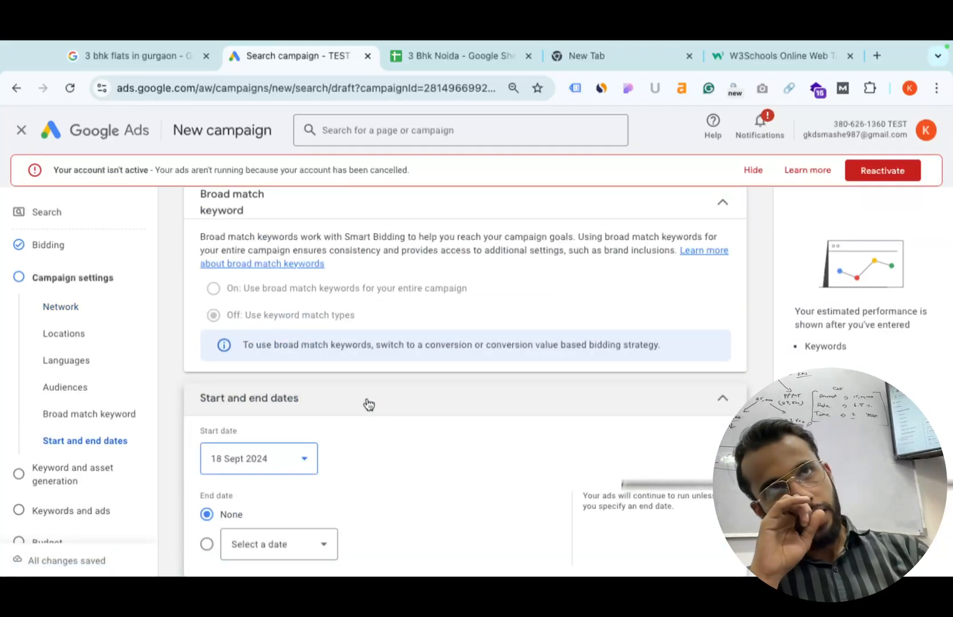
scroll(369, 404, down, 1)
click(238, 423)
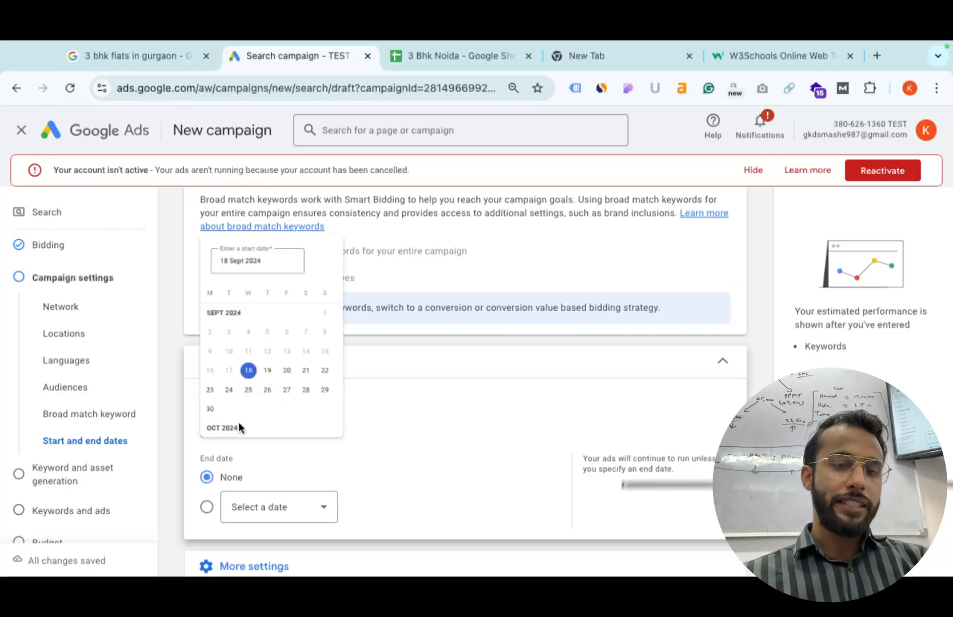
click(309, 353)
scroll(344, 489, down, 1)
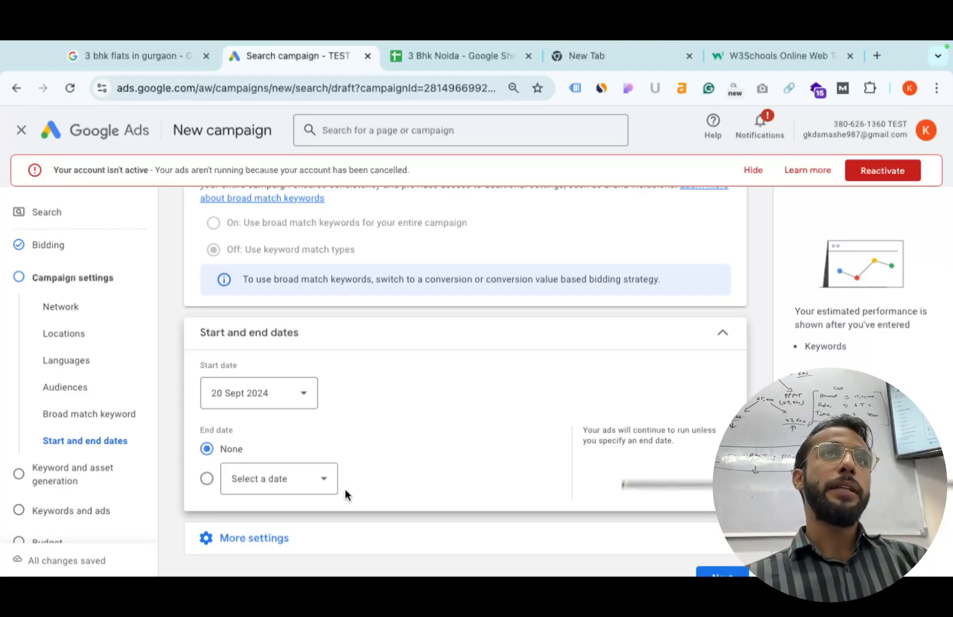
scroll(326, 499, down, 1)
Set the ad schedule hours to run from 08:00 to 20:00.
click(296, 510)
scroll(296, 510, down, 1)
scroll(342, 485, down, 1)
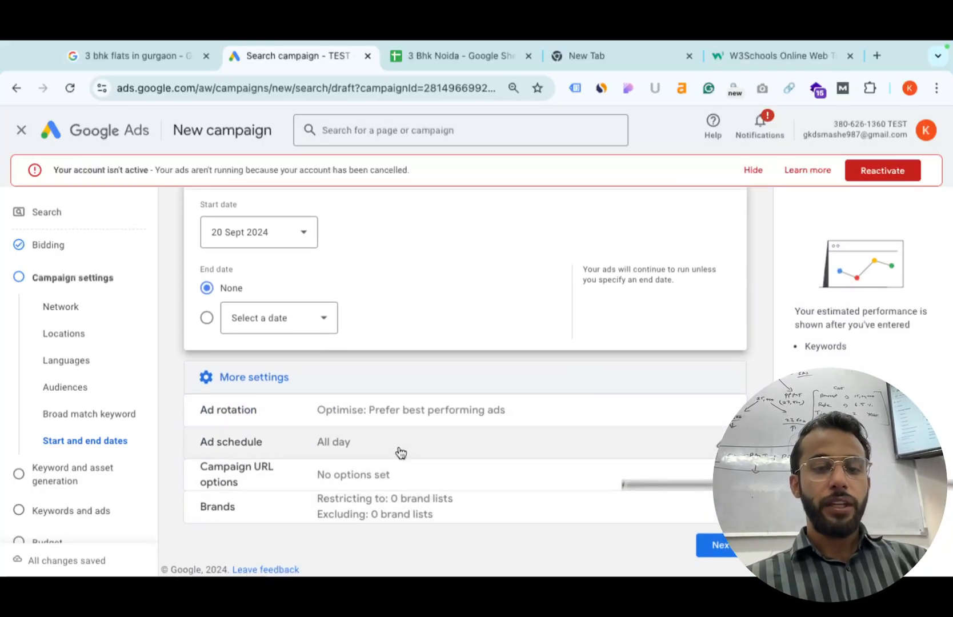
click(421, 438)
scroll(281, 455, down, 1)
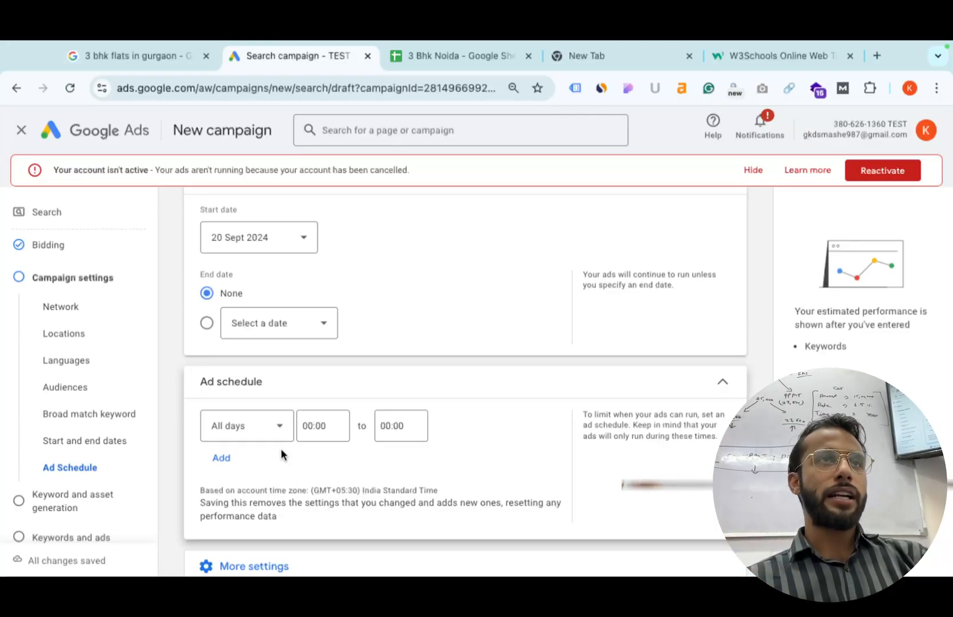
click(306, 431)
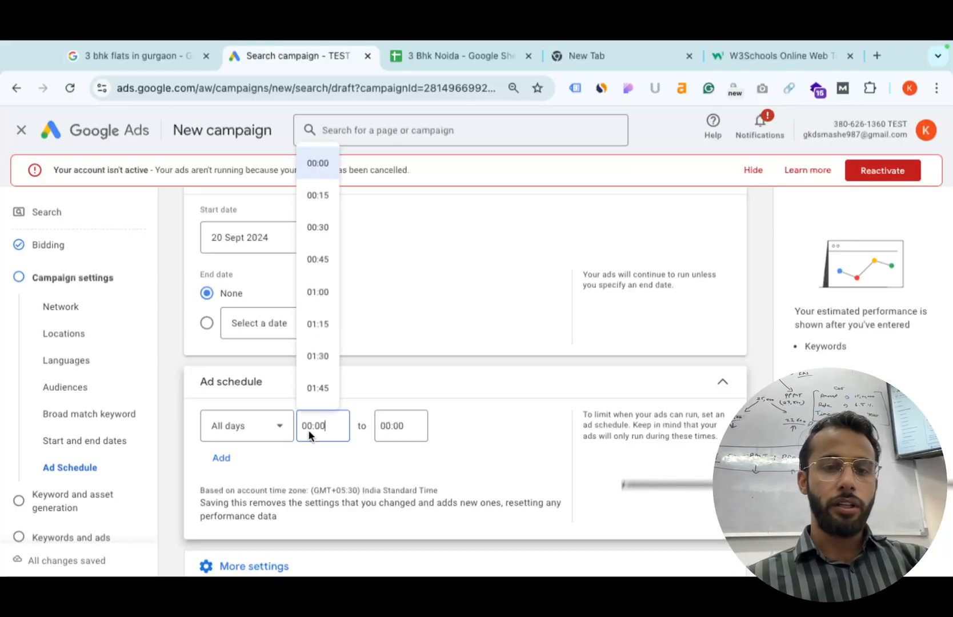
scroll(325, 340, down, 20)
scroll(325, 340, up, 15)
click(318, 243)
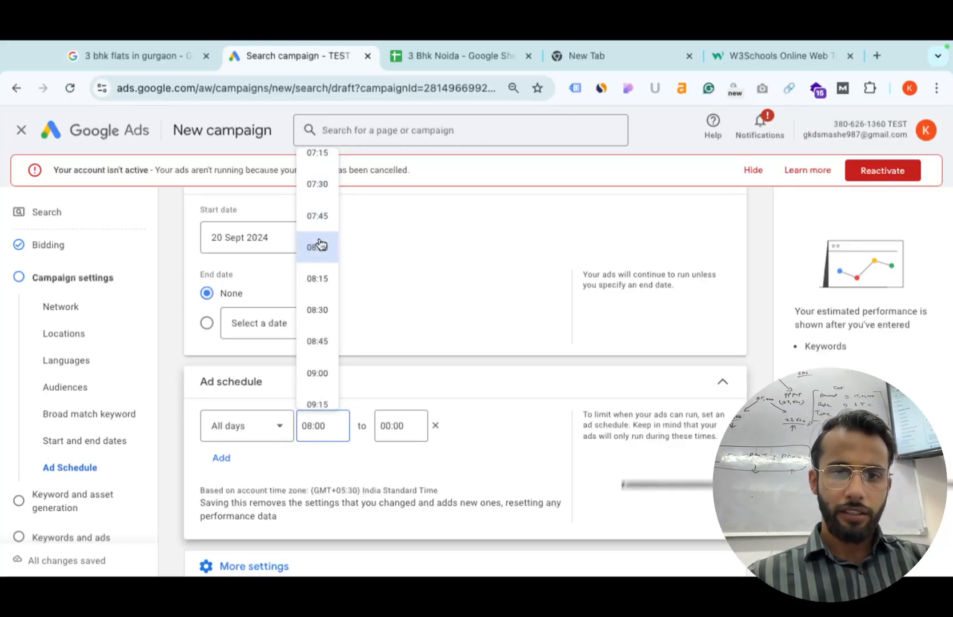
click(397, 434)
scroll(406, 333, down, 20)
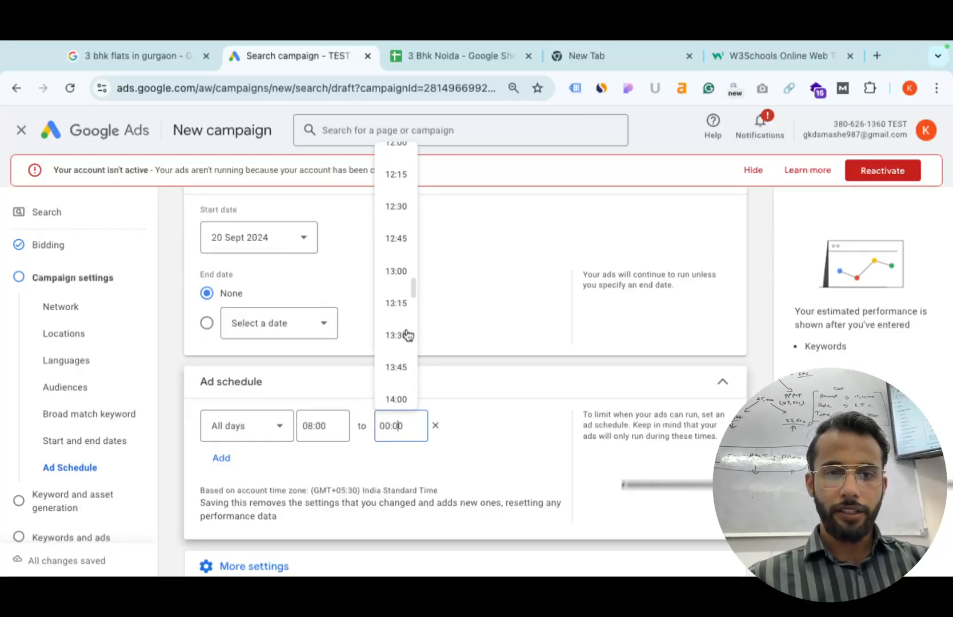
scroll(406, 333, up, 2)
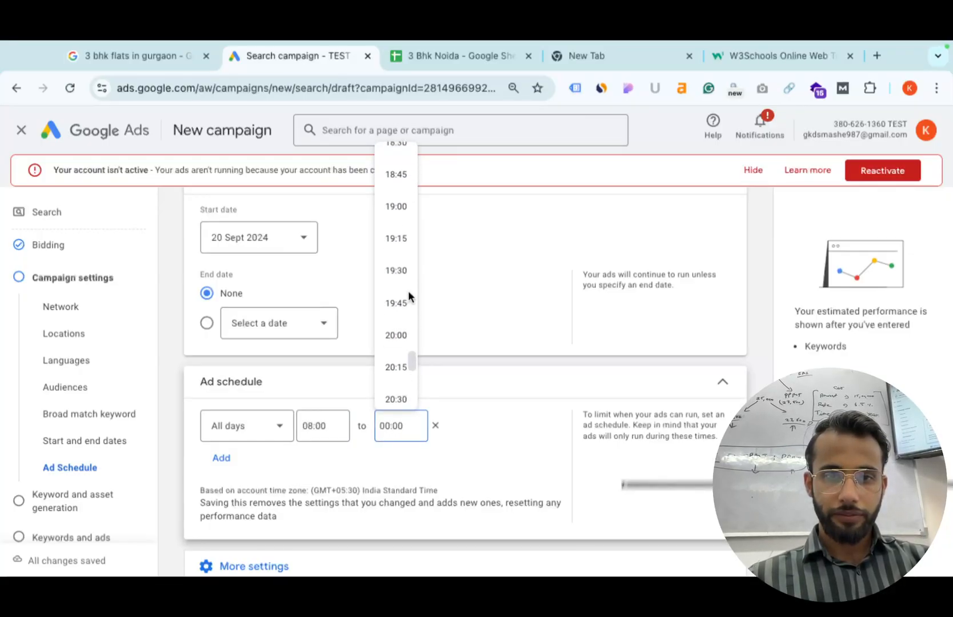
click(398, 340)
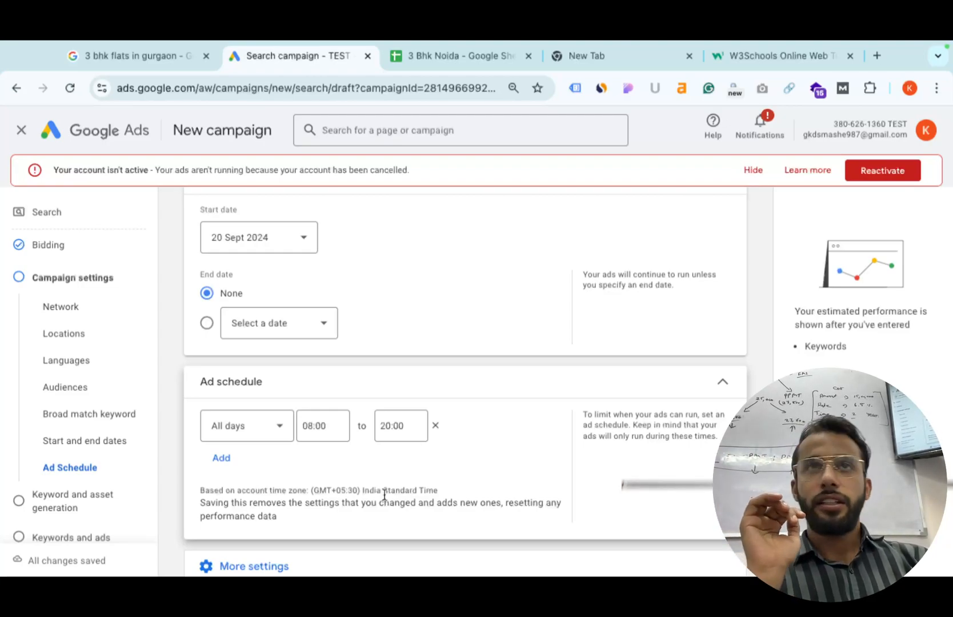
Restrict the ad schedule to Mondays–Fridays and continue to the next step.
scroll(384, 494, down, 1)
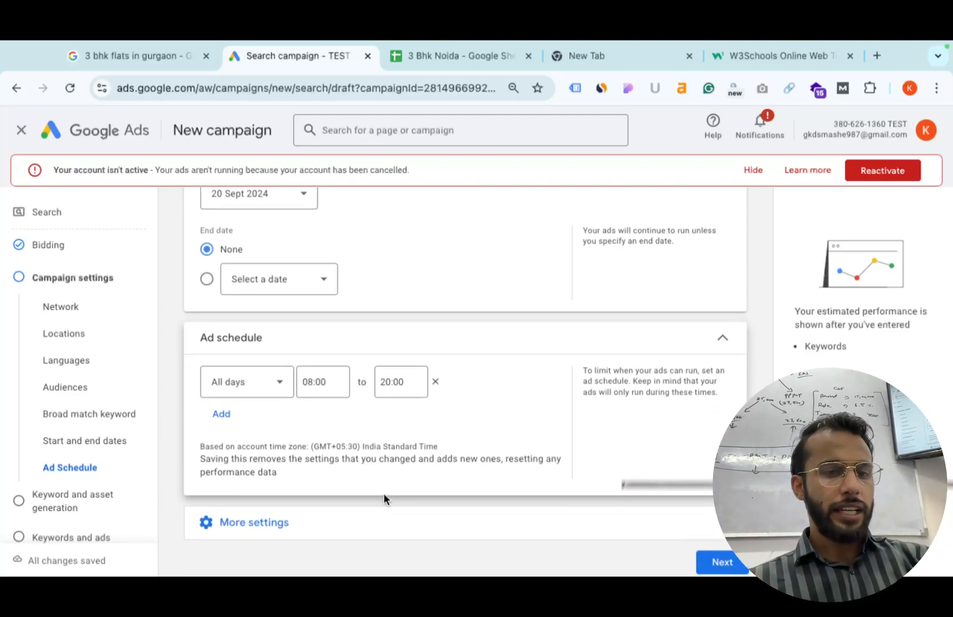
click(235, 382)
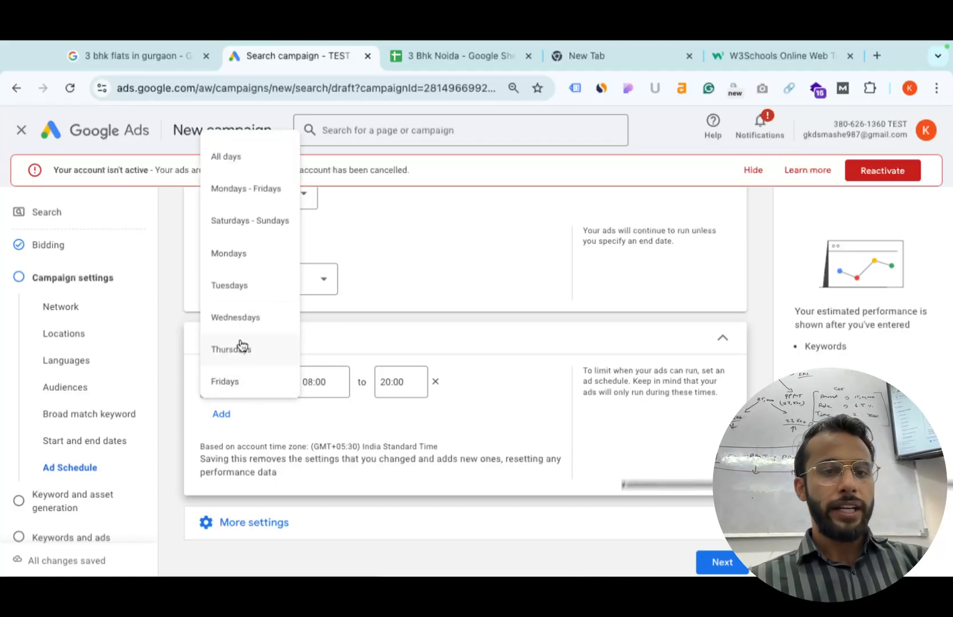
click(265, 187)
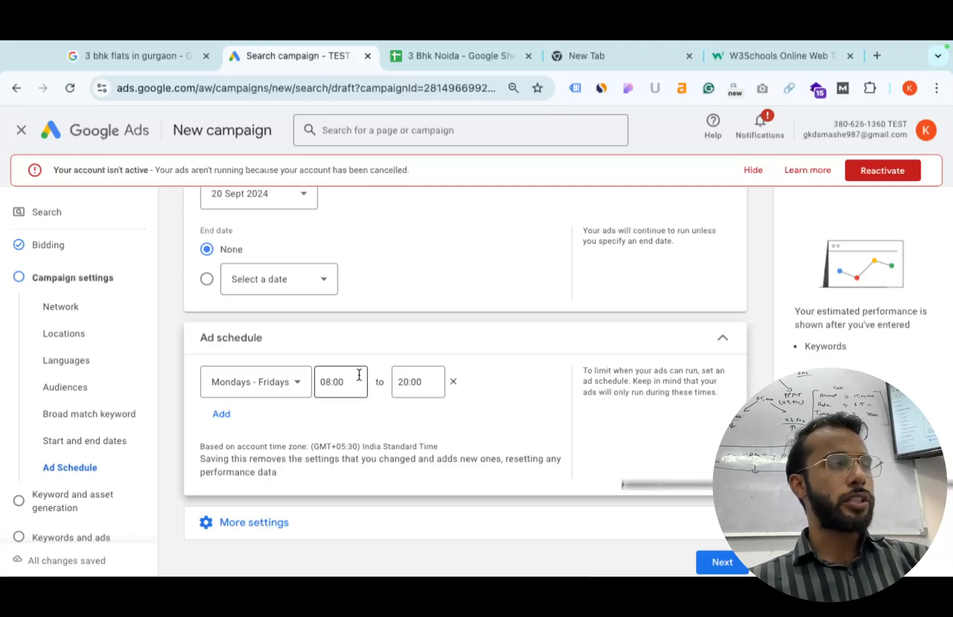
scroll(515, 448, down, 1)
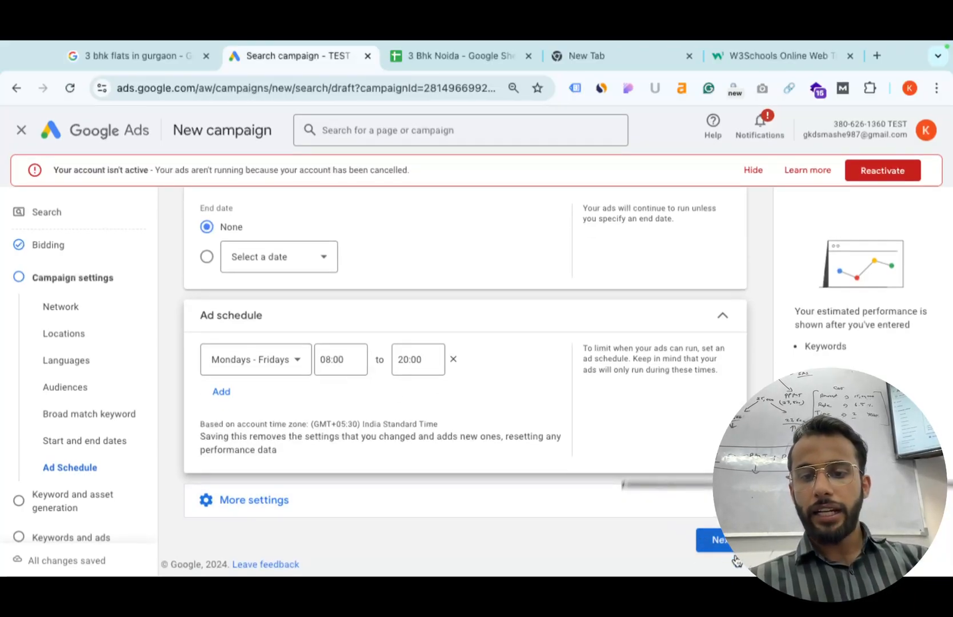
click(714, 539)
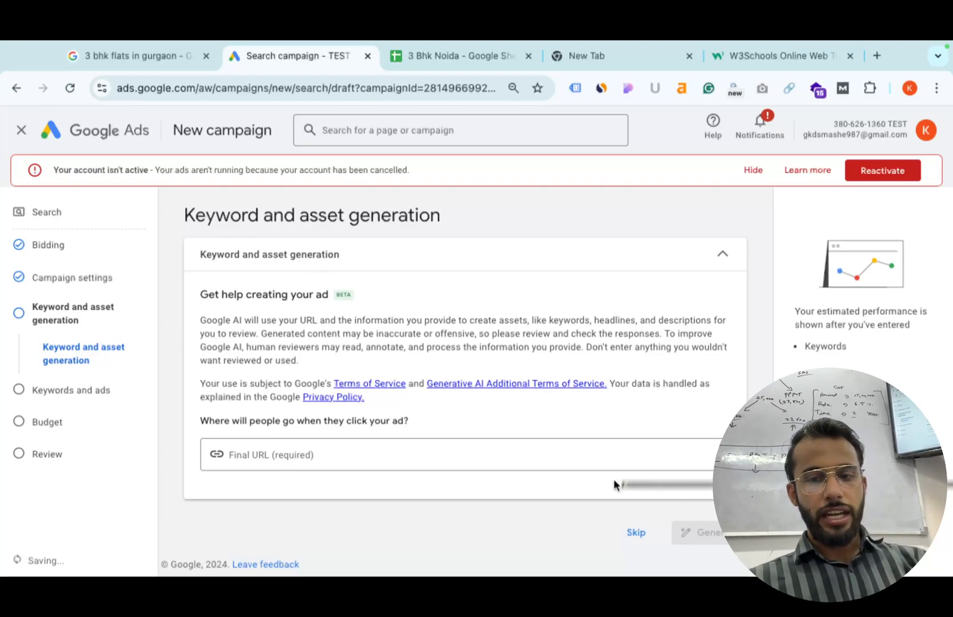
Skip AI keyword and asset generation to reach the Keywords and ads step.
click(635, 532)
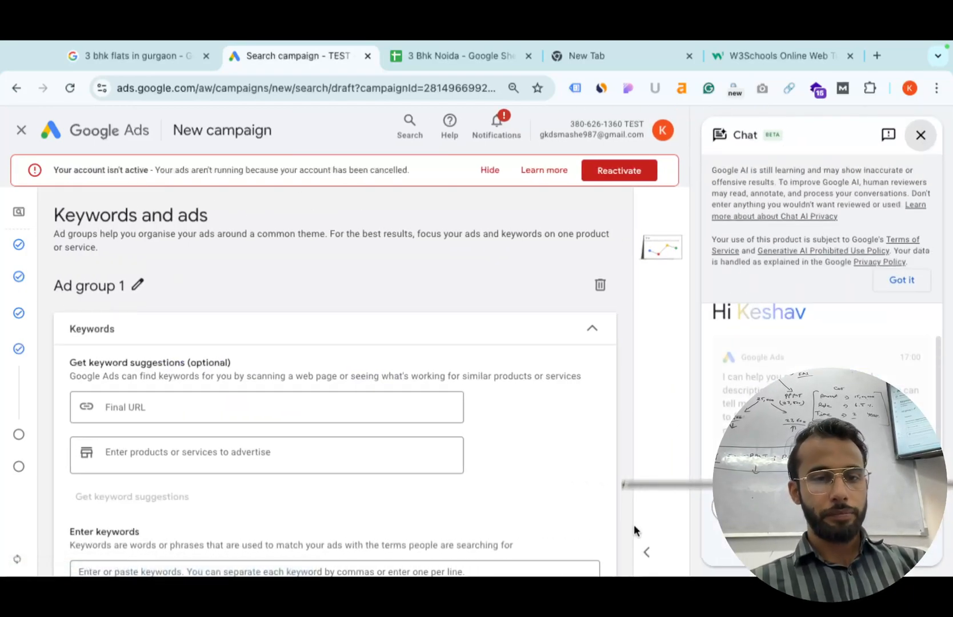
scroll(279, 254, down, 4)
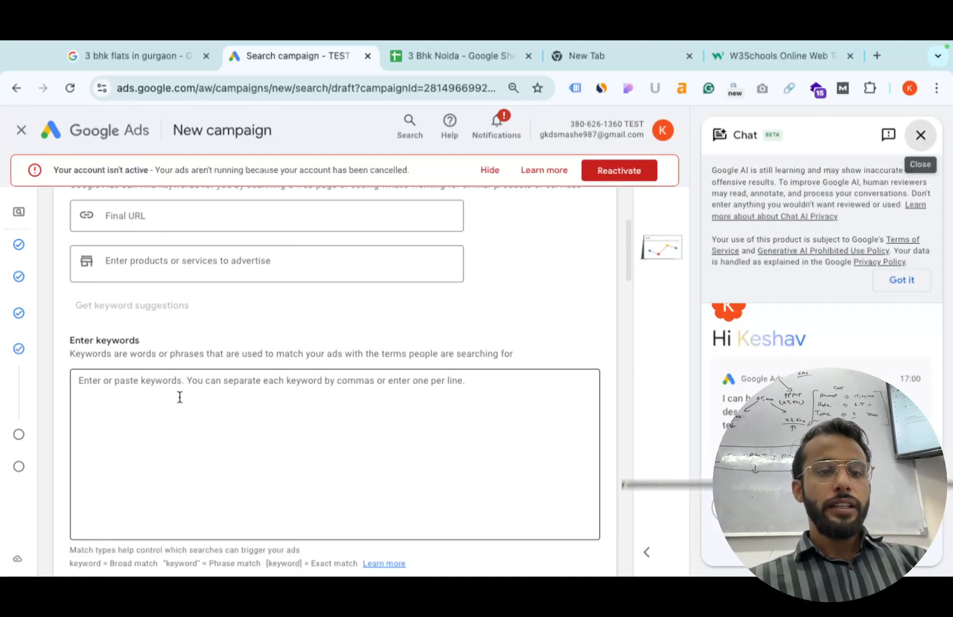
click(183, 391)
Copy the Noida keywords in A2:A10 from the 3 Bhk Noida spreadsheet.
click(457, 57)
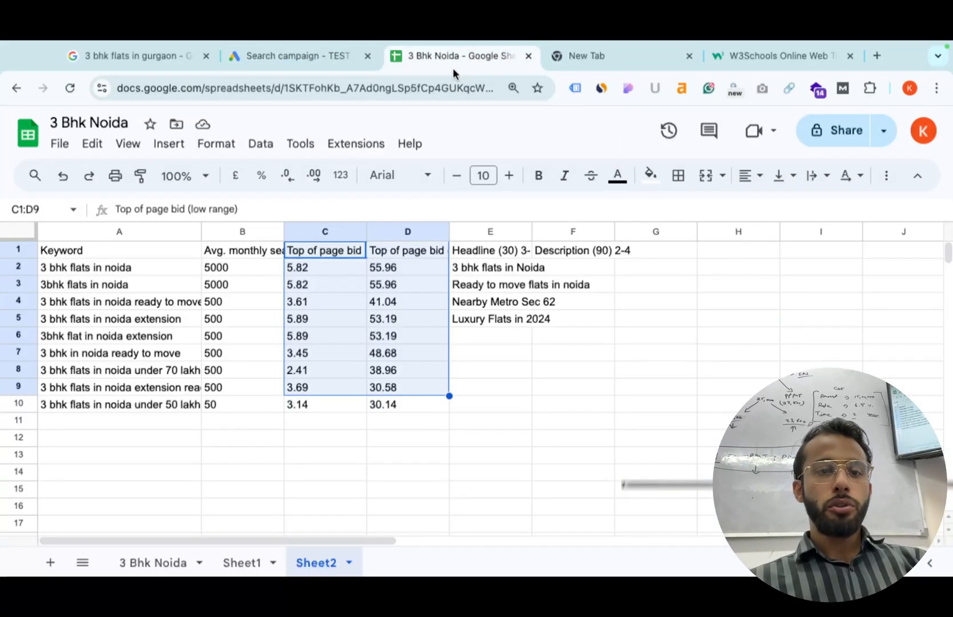
click(132, 267)
drag(132, 267, 132, 404)
key(cmd+c)
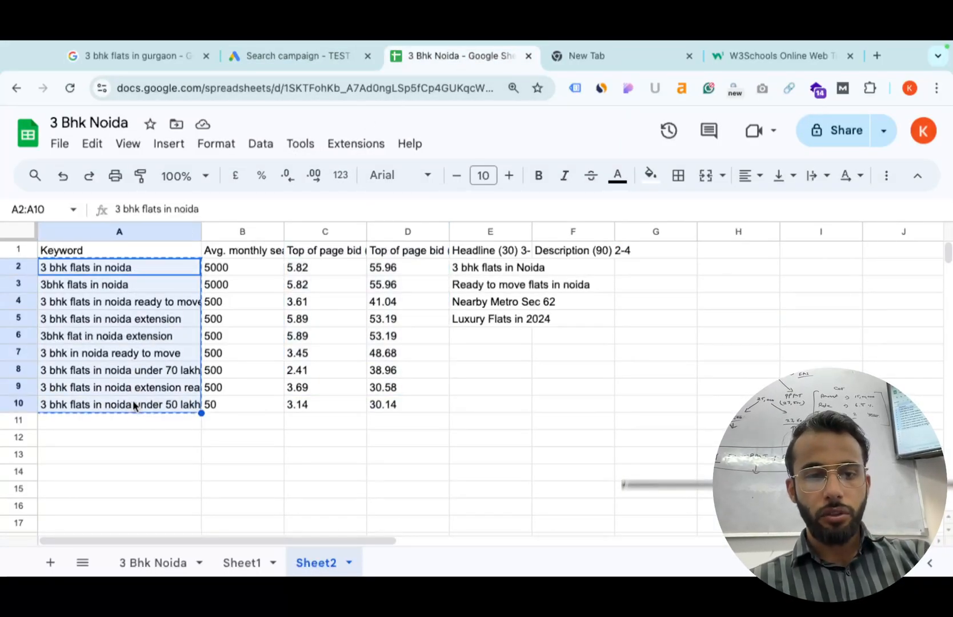
click(303, 60)
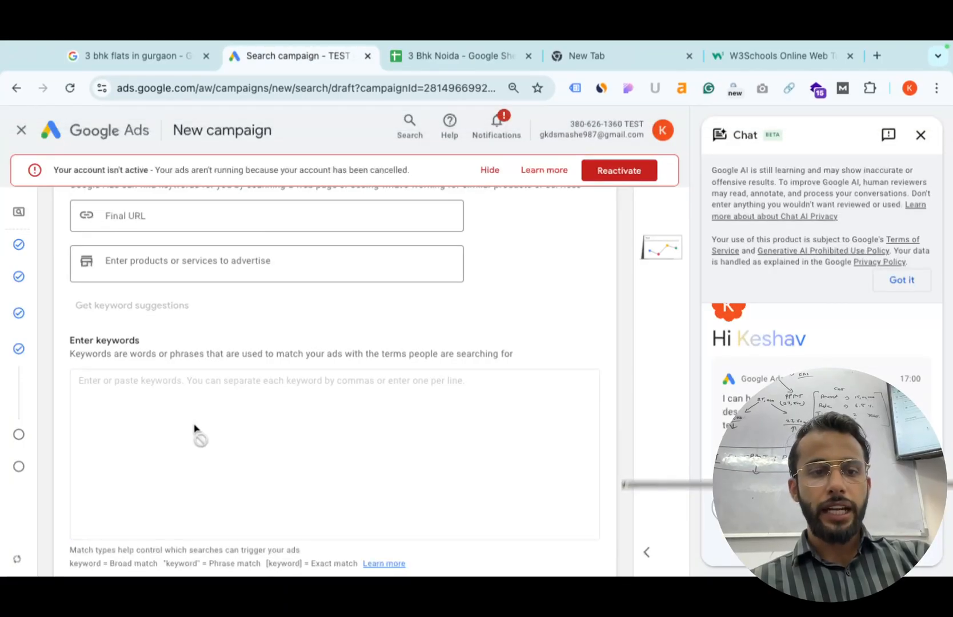
Paste the nine copied Noida keywords into Ad group 1's keywords box.
click(200, 406)
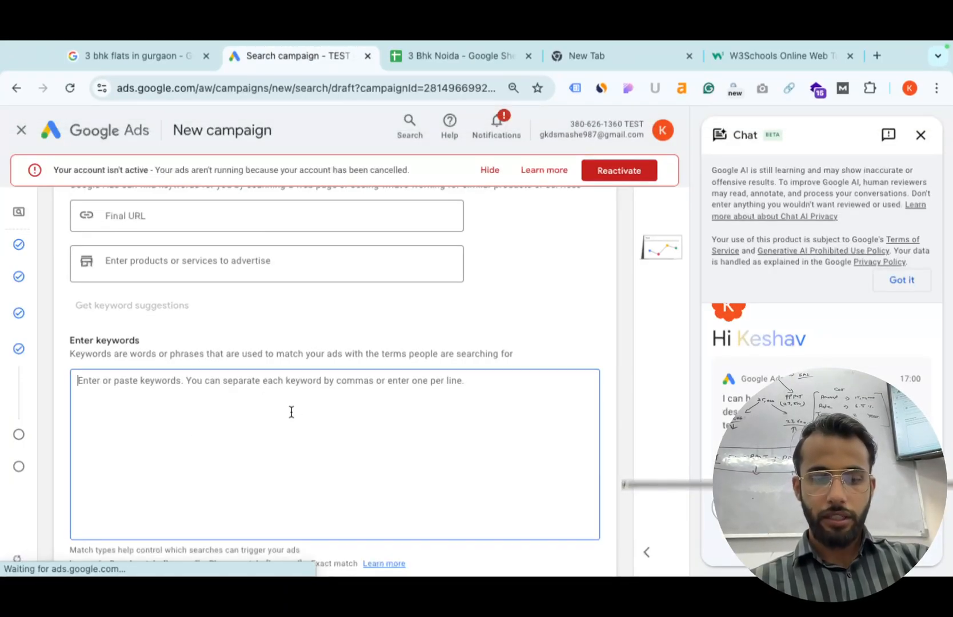
key(super+v)
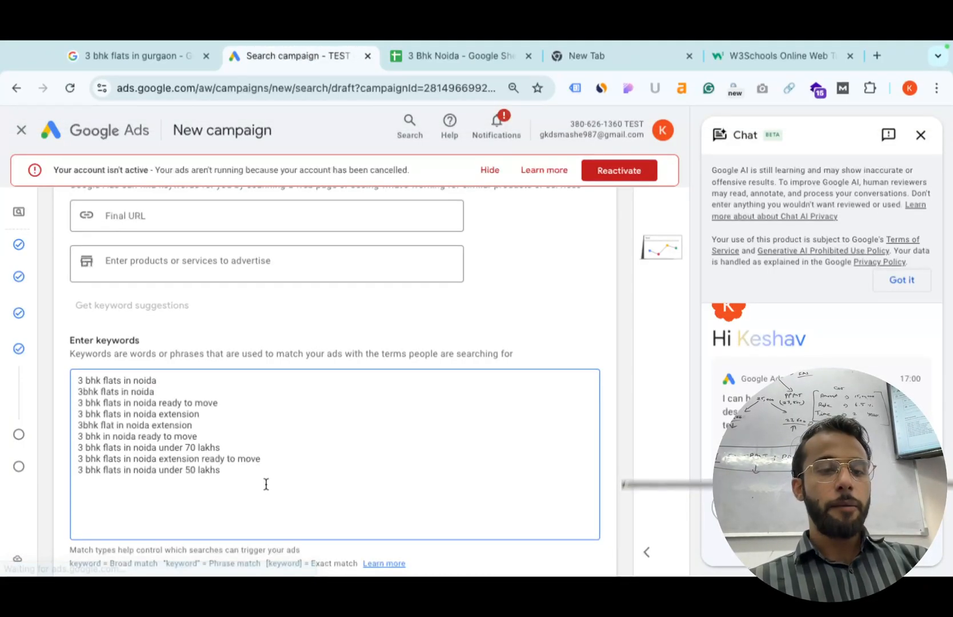
double_click(78, 381)
drag(91, 387, 192, 418)
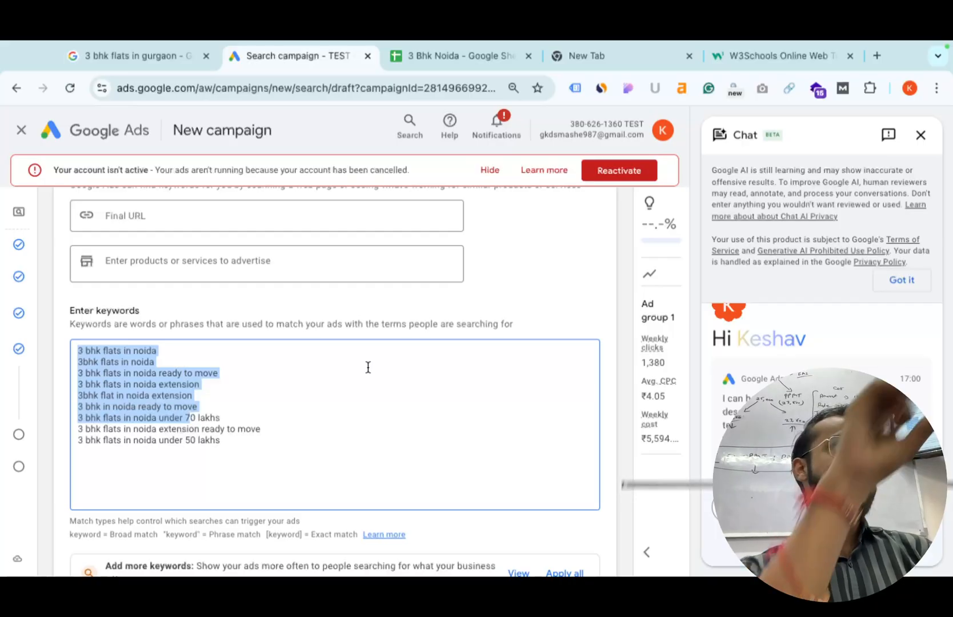
Add the keyword '3 bhk flats in rohini near khatcha panwadi', then start a '3 bhk' search in a new tab.
click(220, 457)
key(Return)
text(3 bhk fla)
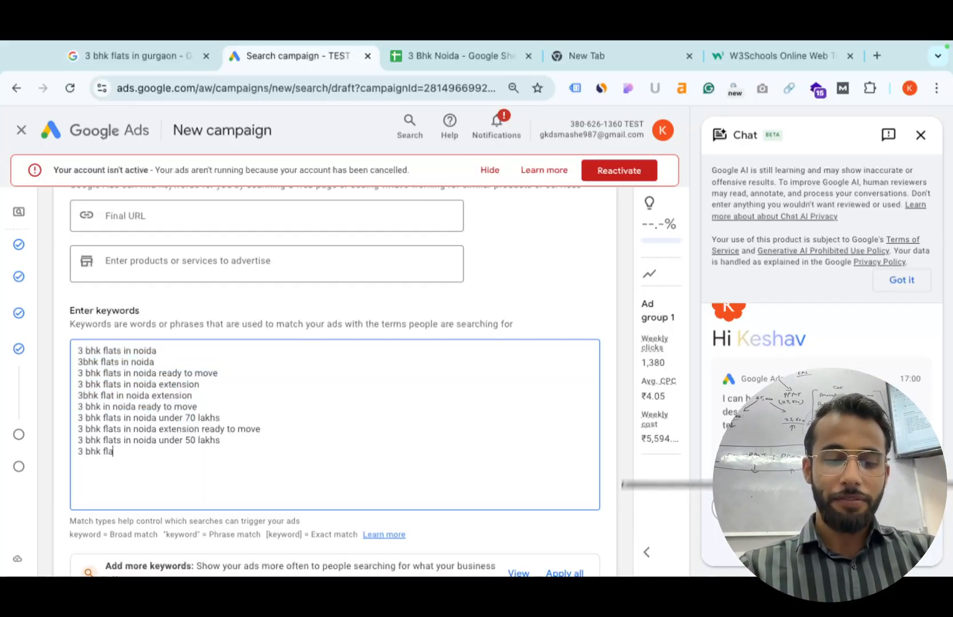
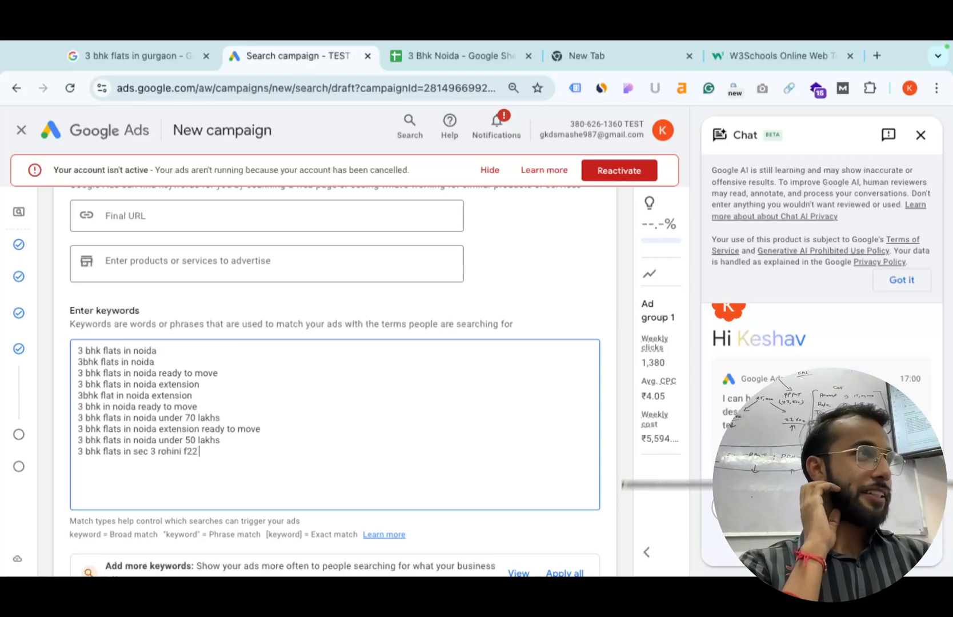
key(shift+Left)
key(shift+Left)
key(shift+Left)
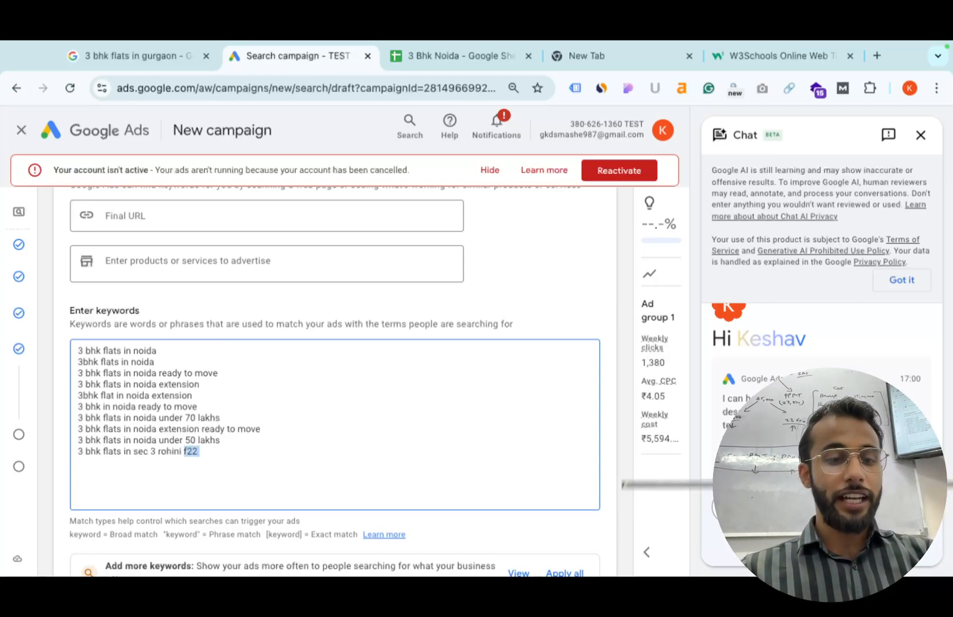
key(shift+Left)
key(shift+Left)
key(shift+Left)
key(shift+Left)
key(shift+Left)
key(shift+Left)
key(shift+Left)
key(shift+Left)
key(shift+Left)
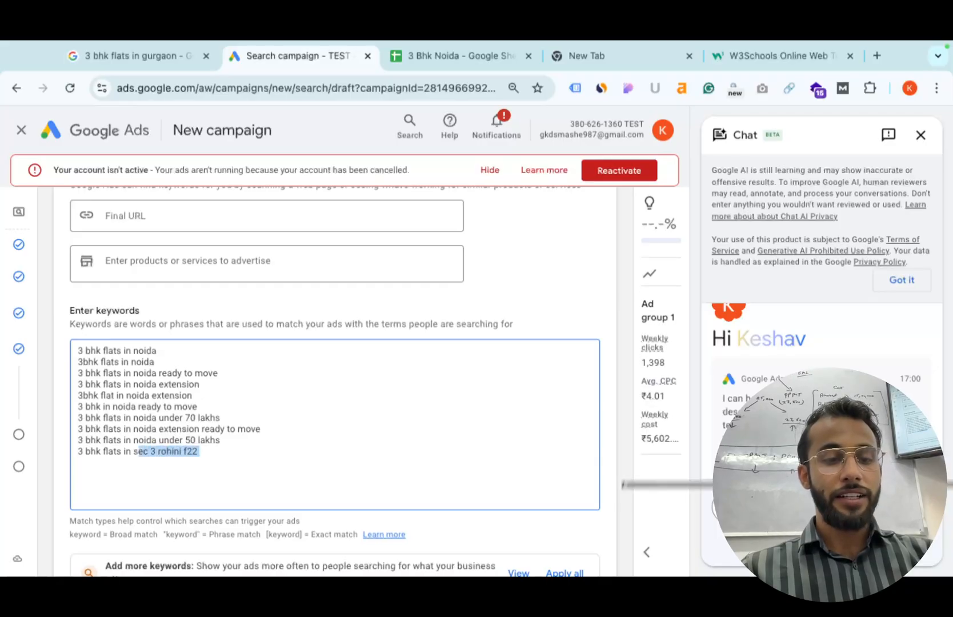
text(rohini near khatc)
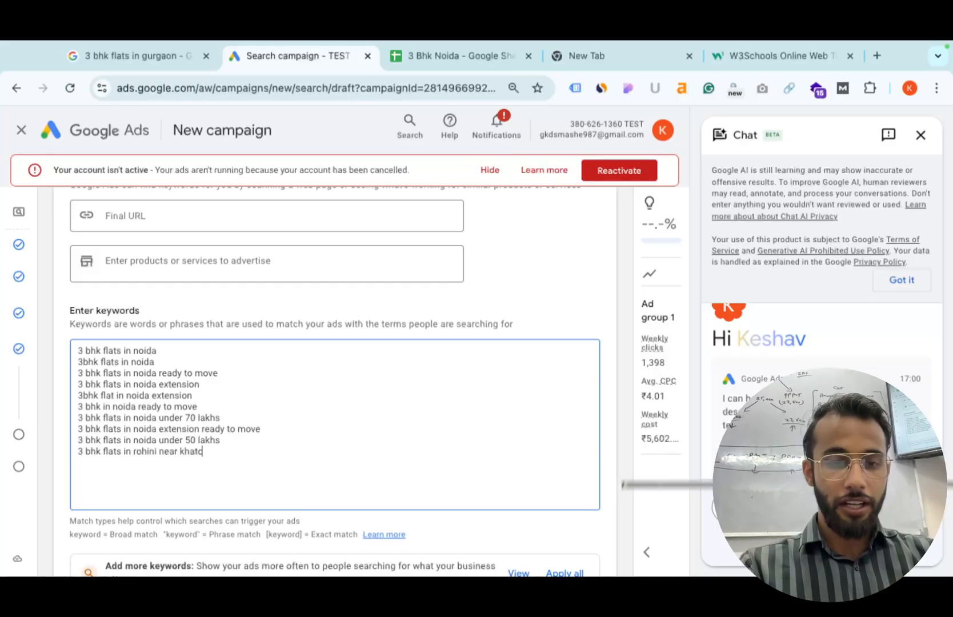
text(ha panwadi)
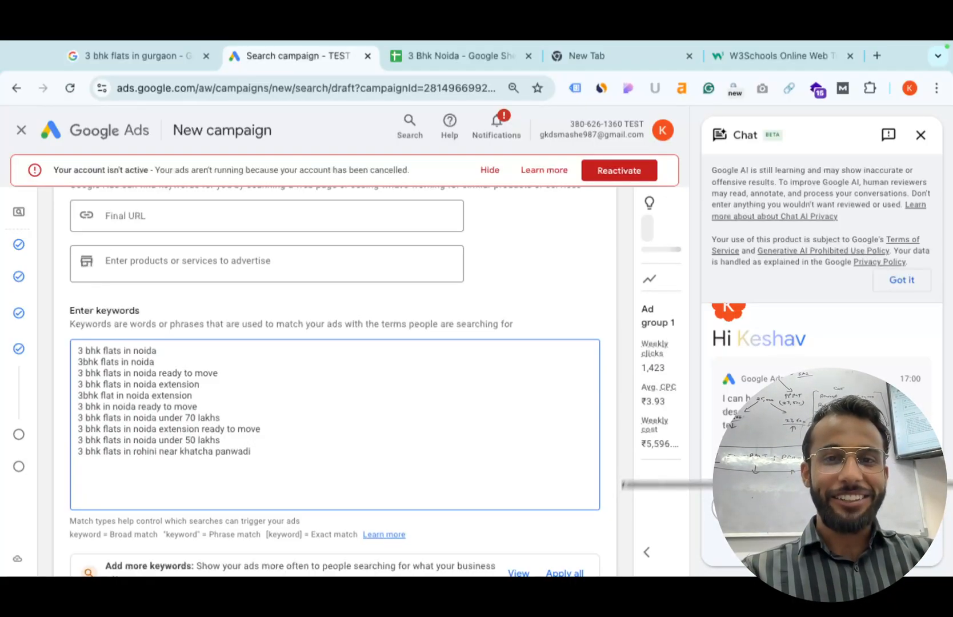
key(ctrl+t)
text(3 bhk)
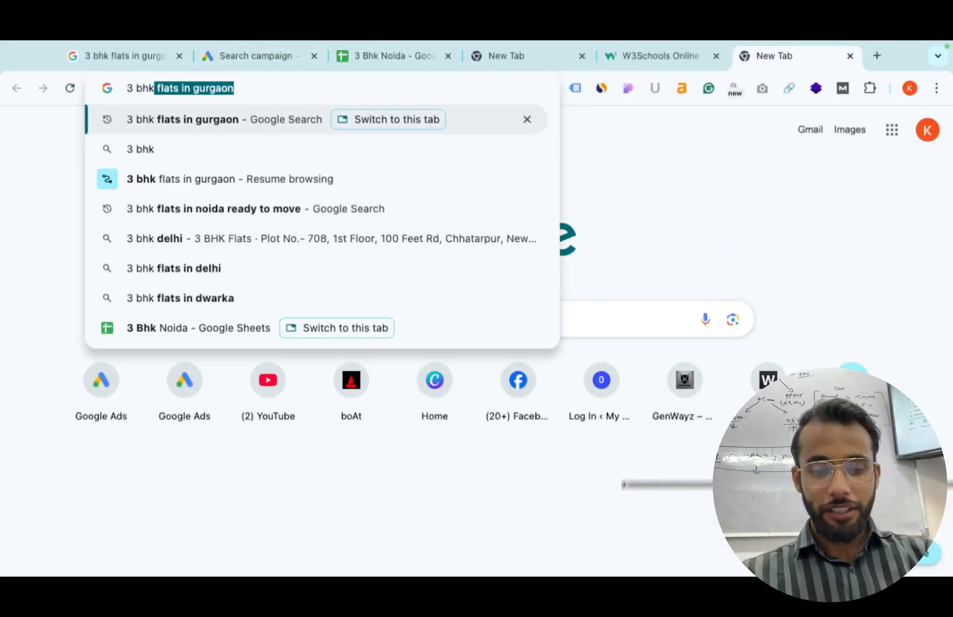
Search Google for 'btech colleges in budh vihar', then return to the 3 Bhk Noida sheet.
key(ctrl+a)
text(btech colleges in budh viha)
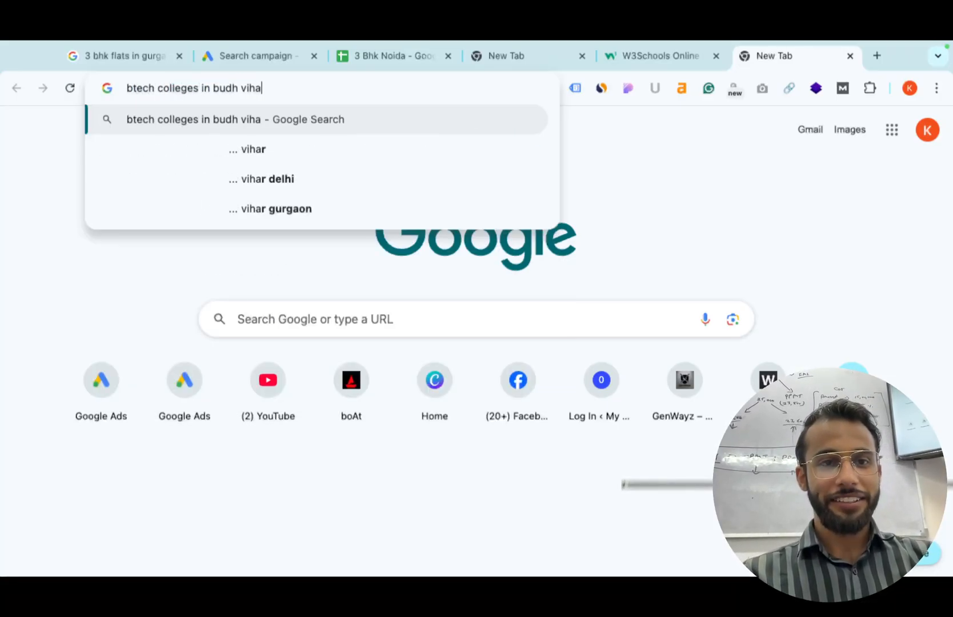
text(r)
key(Return)
scroll(150, 361, down, 2)
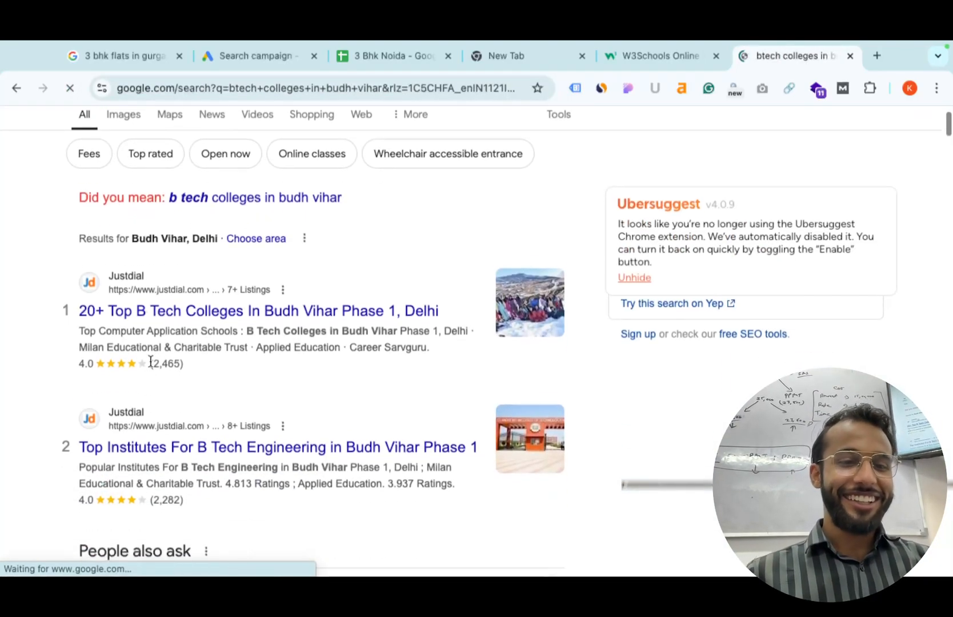
scroll(150, 361, down, 1)
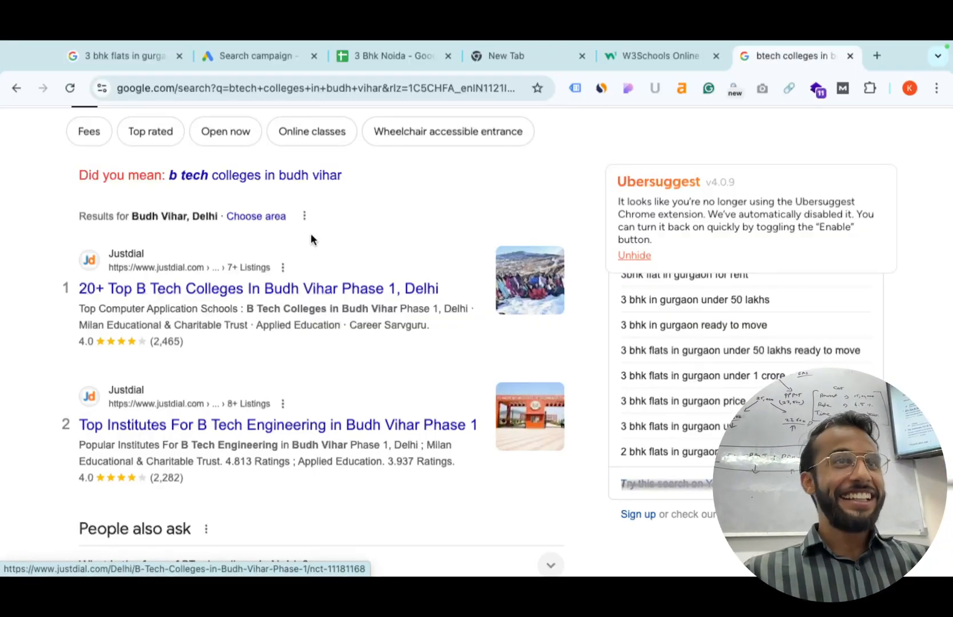
scroll(311, 237, up, 2)
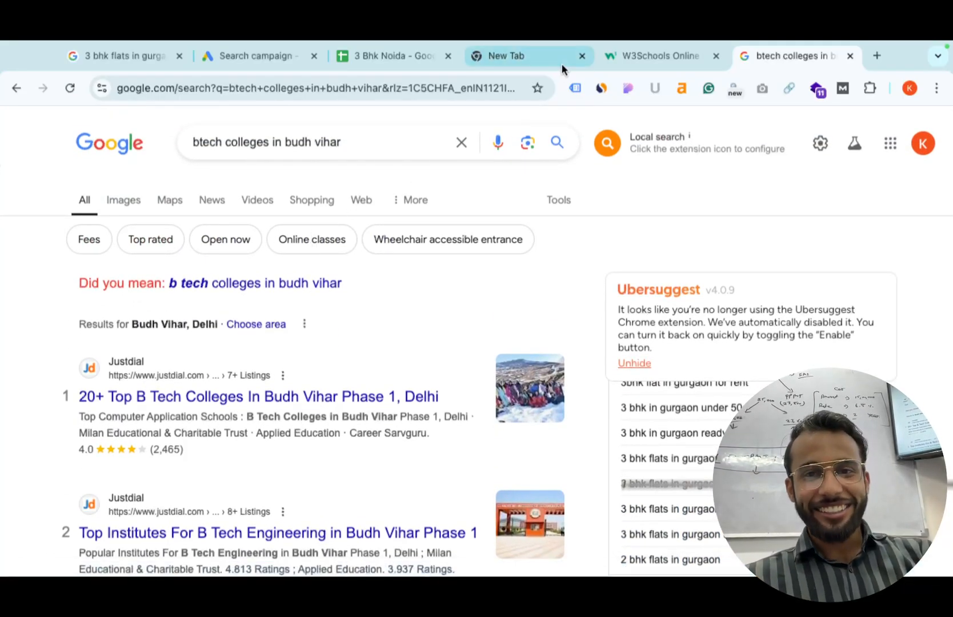
click(398, 63)
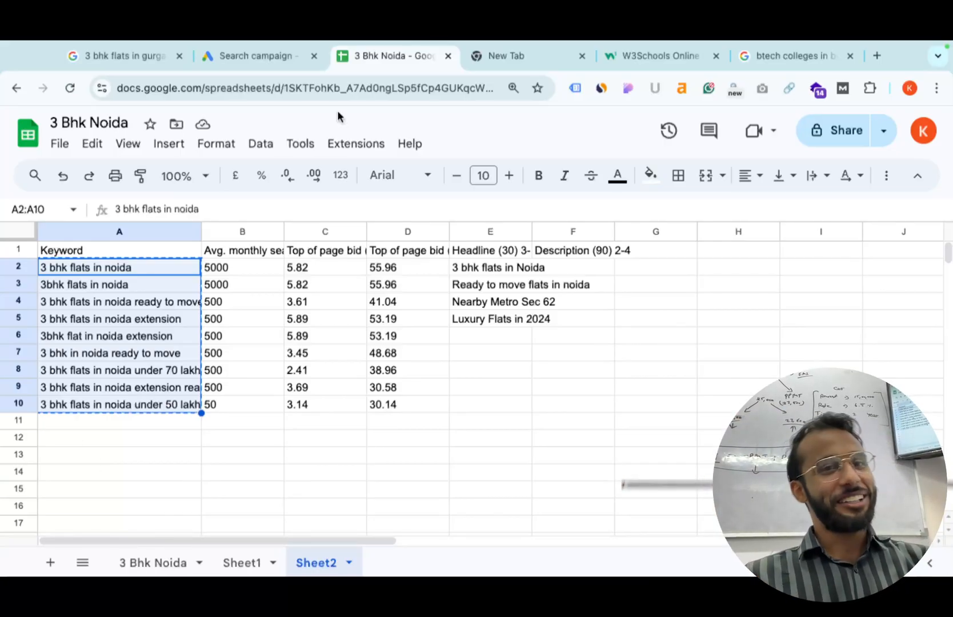
Review the ten keywords in the Google Ads campaign, then open a new browser tab.
click(271, 55)
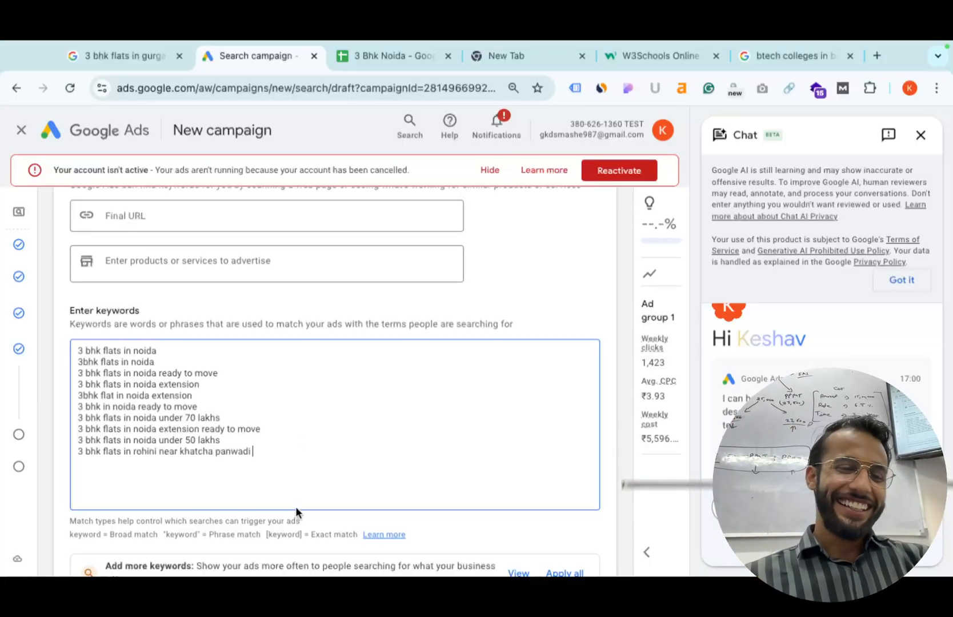
scroll(296, 508, down, 2)
scroll(314, 400, down, 1)
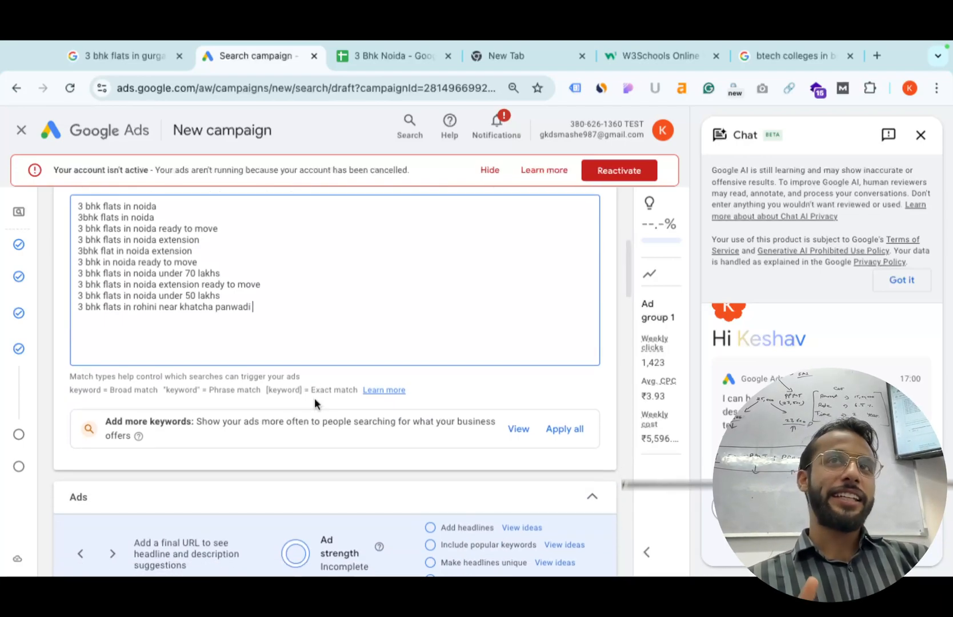
scroll(314, 397, down, 5)
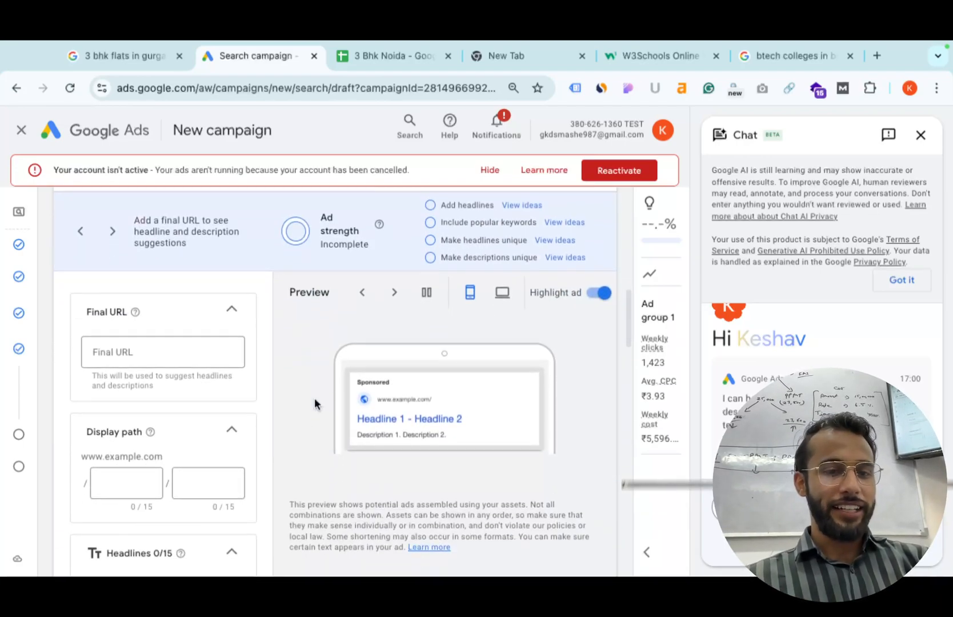
scroll(314, 397, up, 6)
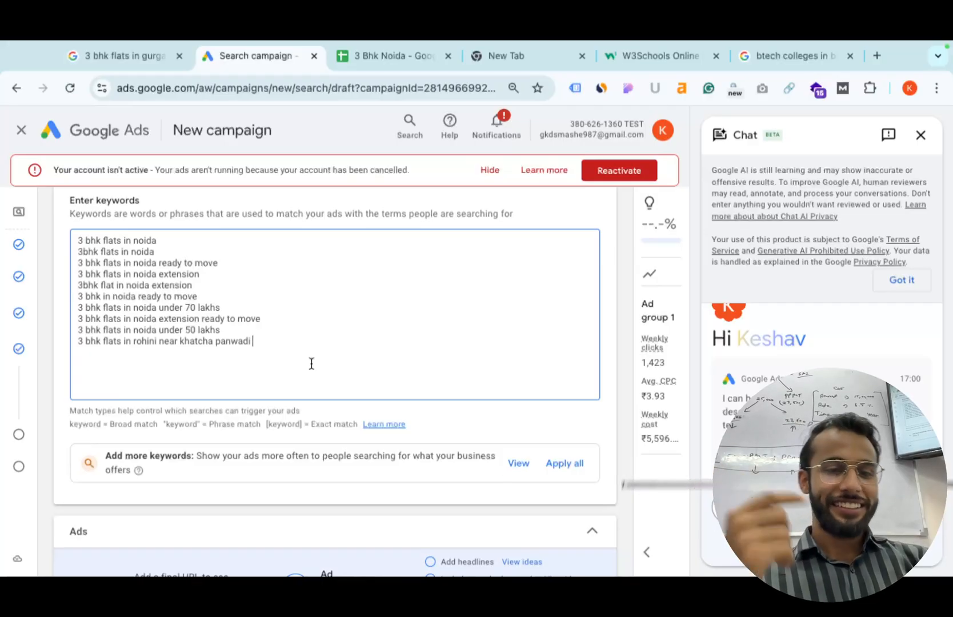
click(876, 57)
Search Google for '3 bhk flats in rohini sec 3 gupta paan bandahar' and review the results.
text(3 bhk)
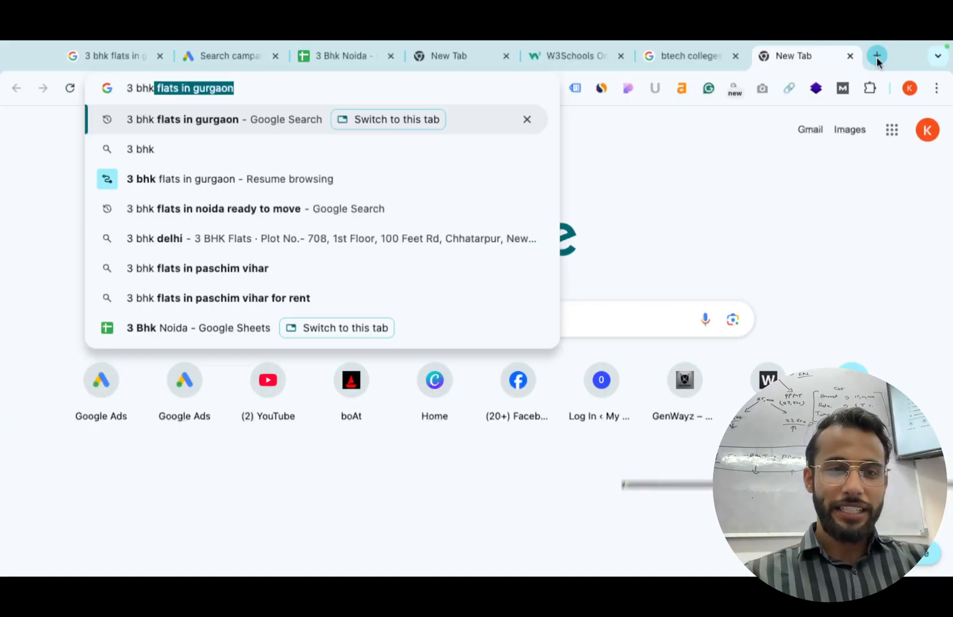
key(Right)
key(BackSpace)
key(BackSpace)
key(BackSpace)
key(BackSpace)
key(BackSpace)
key(BackSpace)
key(BackSpace)
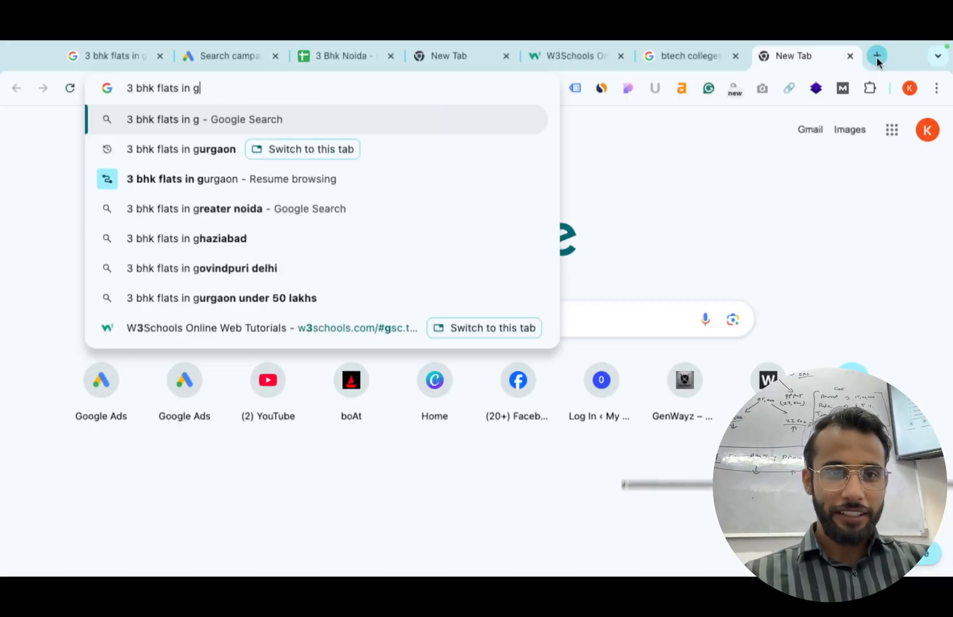
text(rohini s)
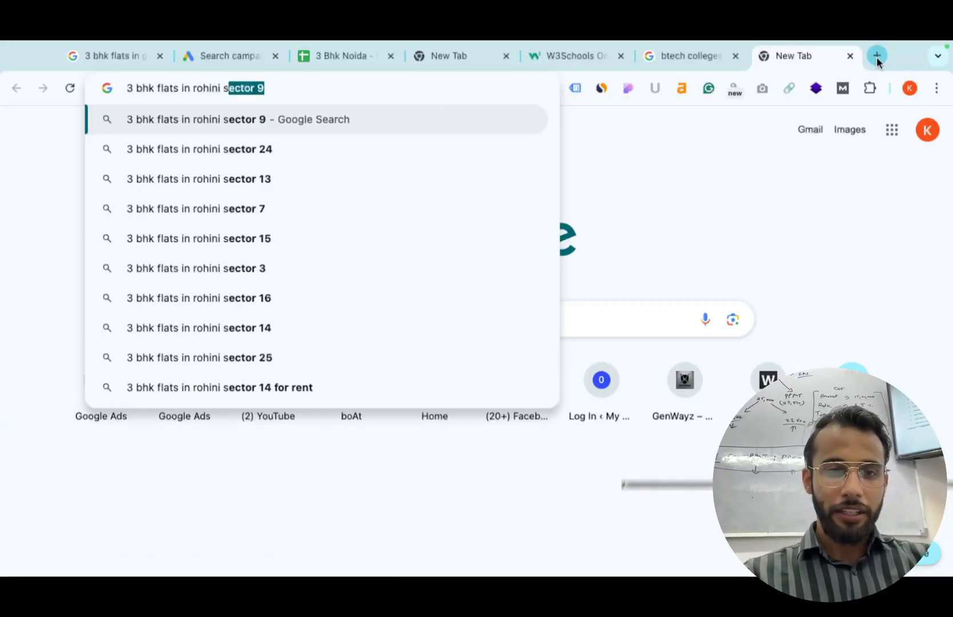
text(e)
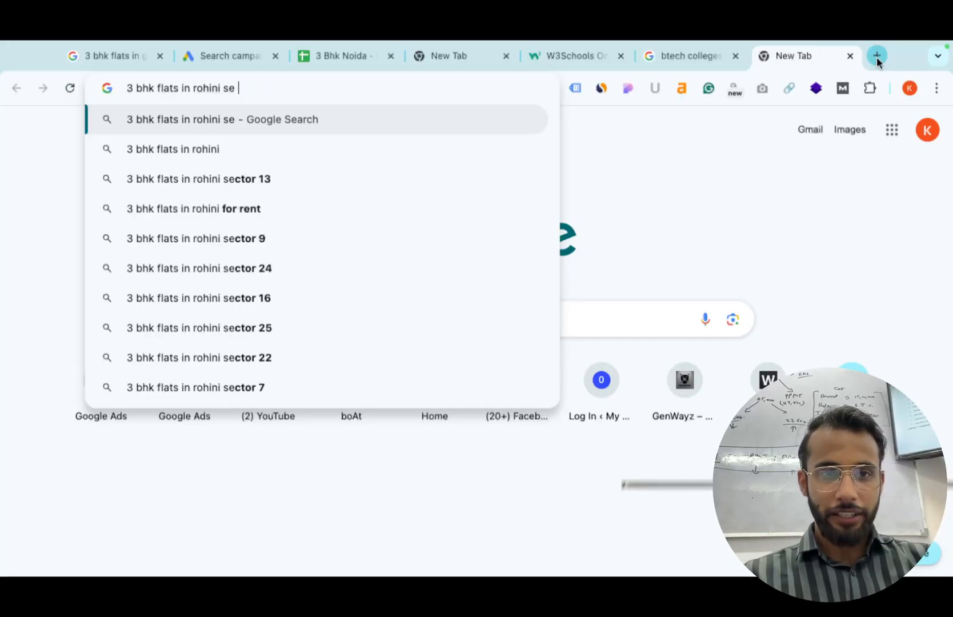
text(c 3 gupt)
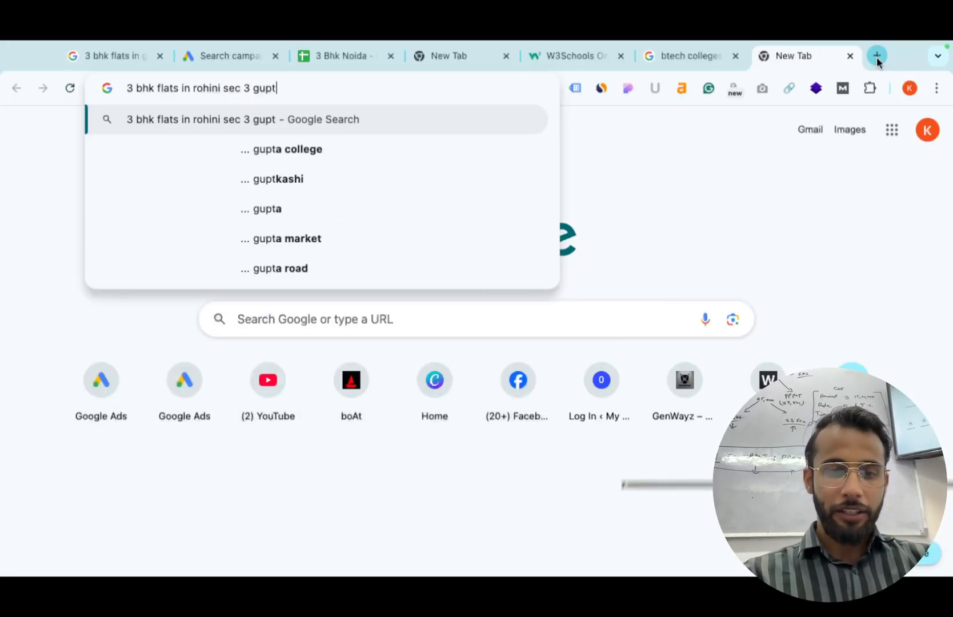
text(a paan ban)
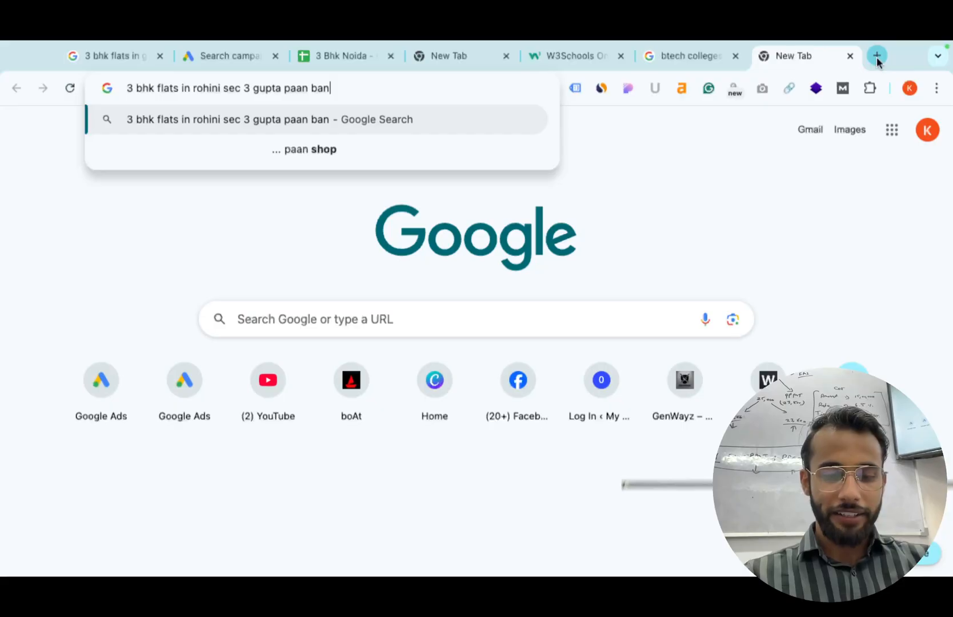
text(dahar)
key(Return)
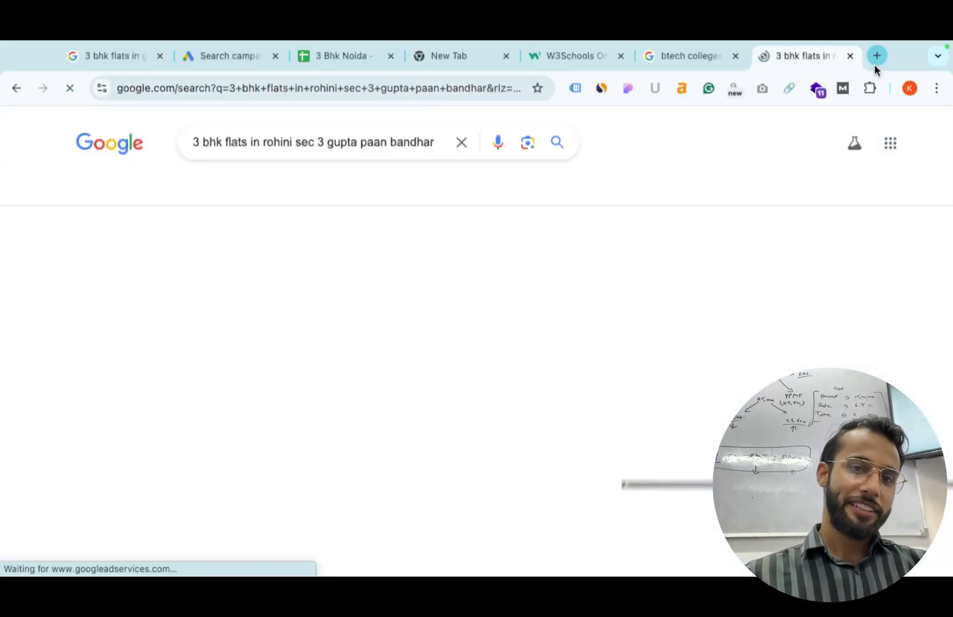
scroll(291, 413, down, 3)
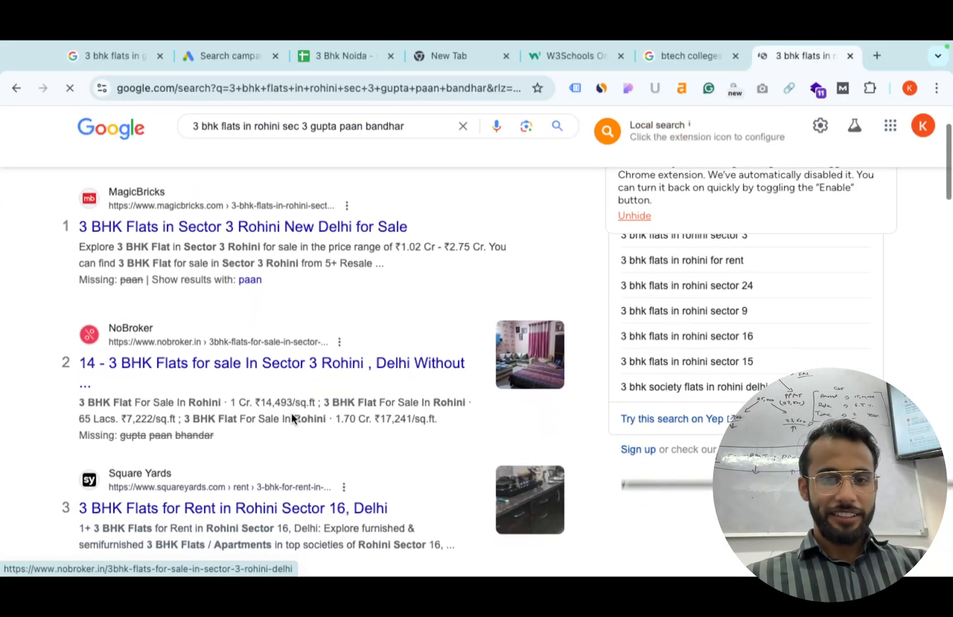
scroll(292, 416, down, 2)
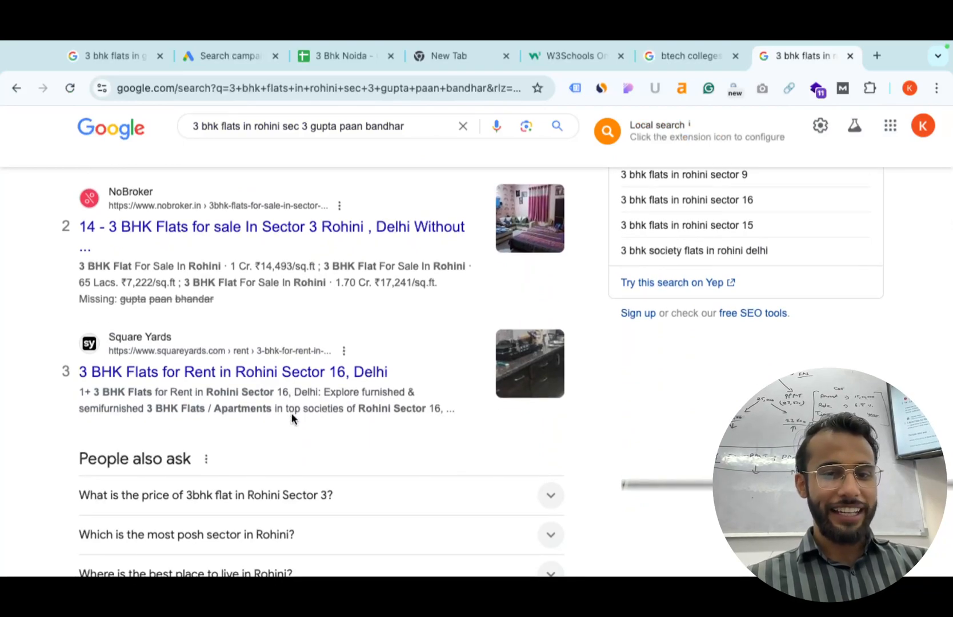
scroll(292, 419, up, 5)
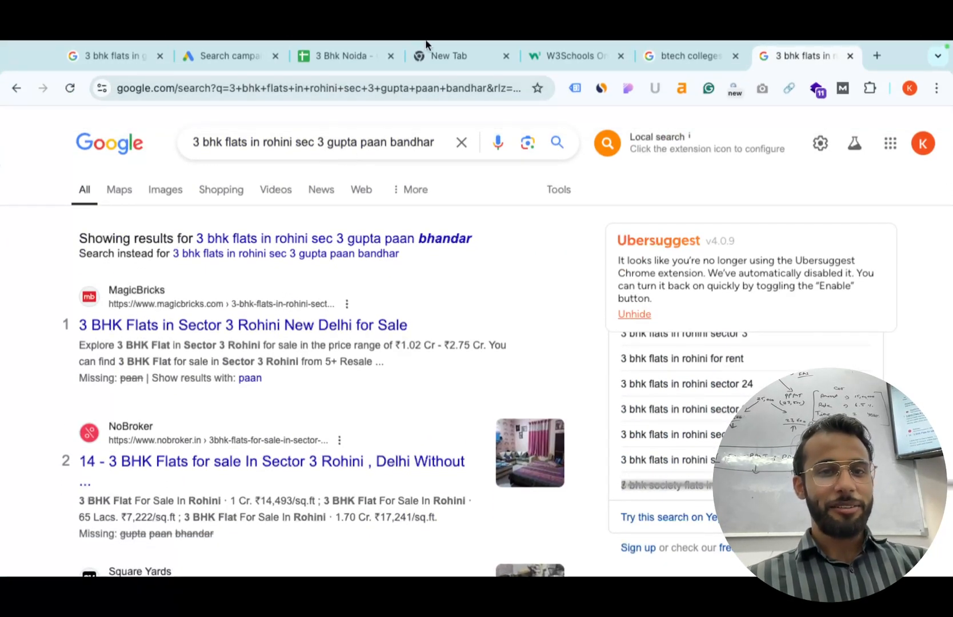
Remove the shop name from the search query, then open a new blank tab.
click(245, 60)
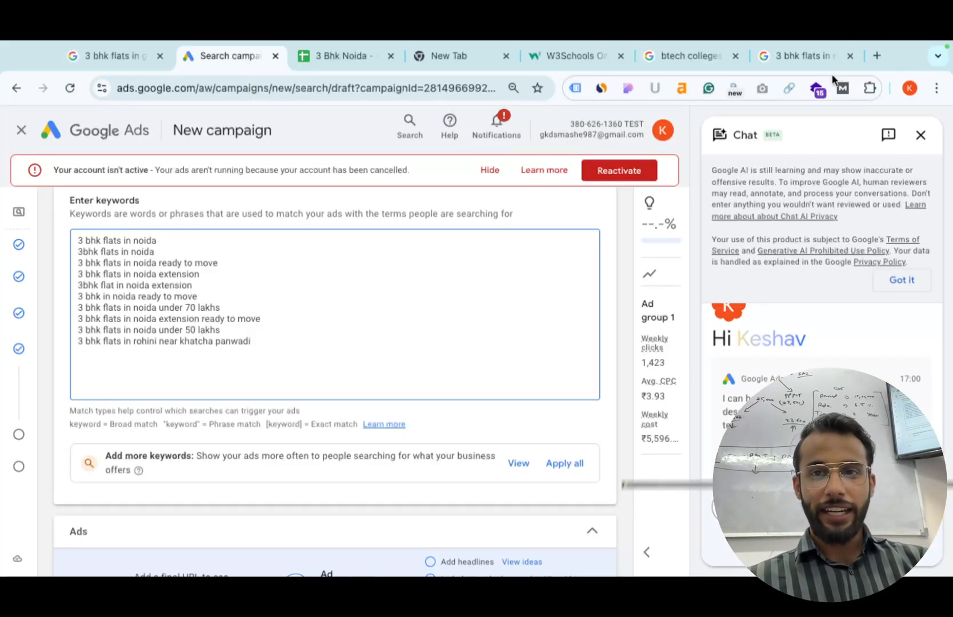
click(797, 60)
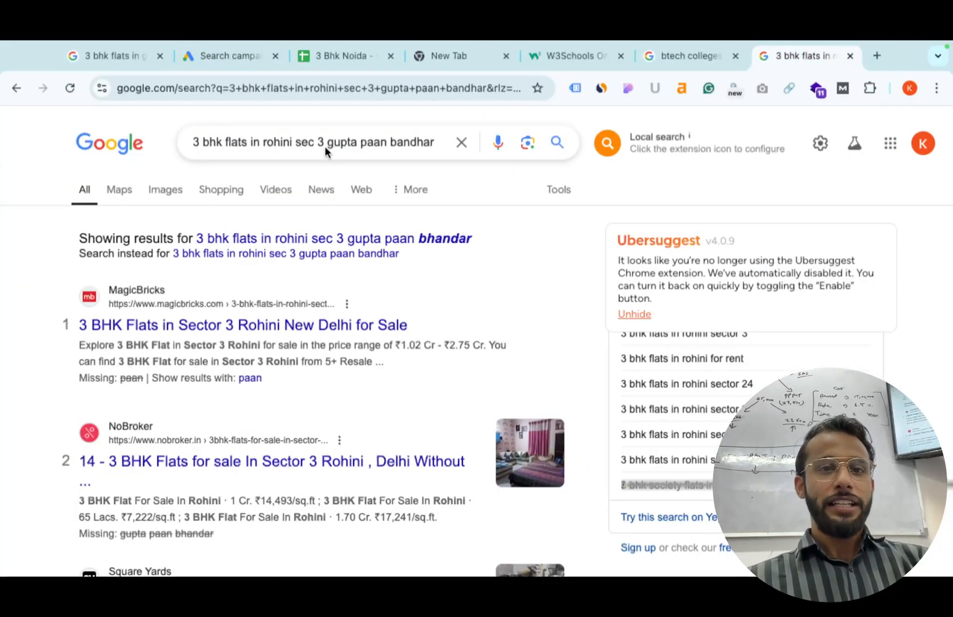
click(440, 141)
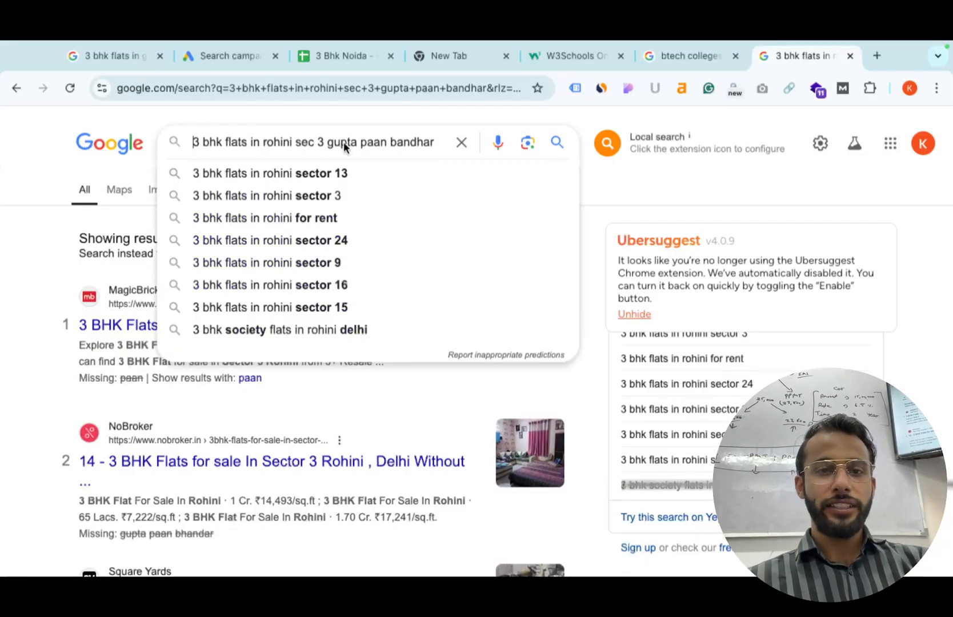
drag(328, 146, 442, 144)
key(BackSpace)
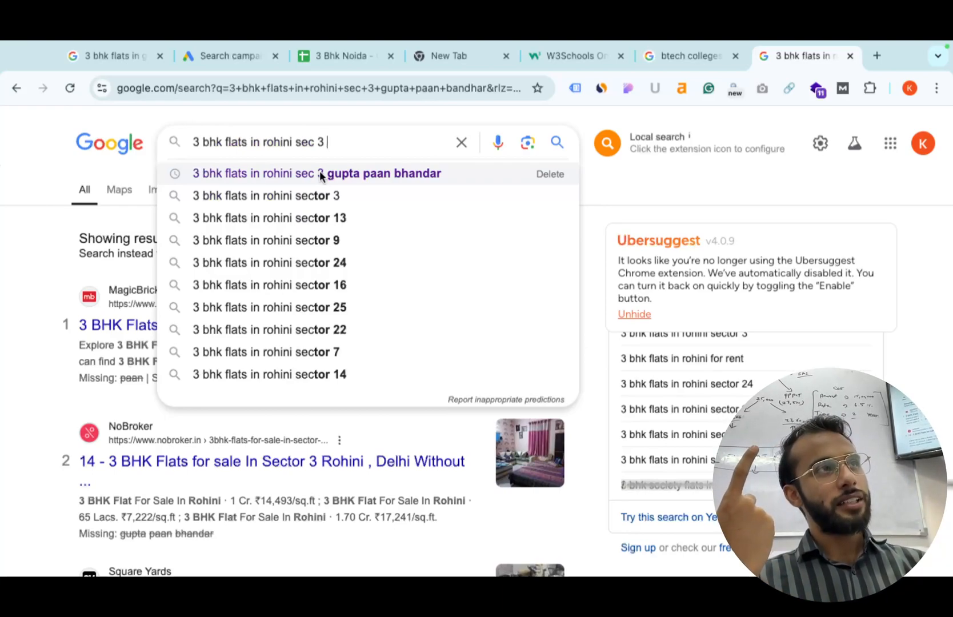
key(ctrl+t)
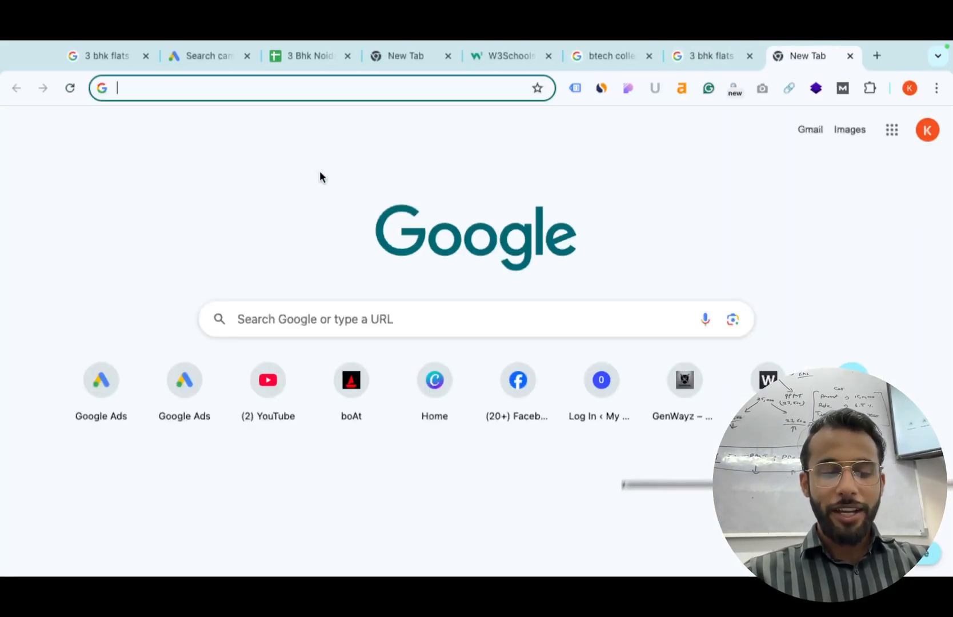
Search for 'google maps' and open the Google Maps site.
text(g)
key(BackSpace)
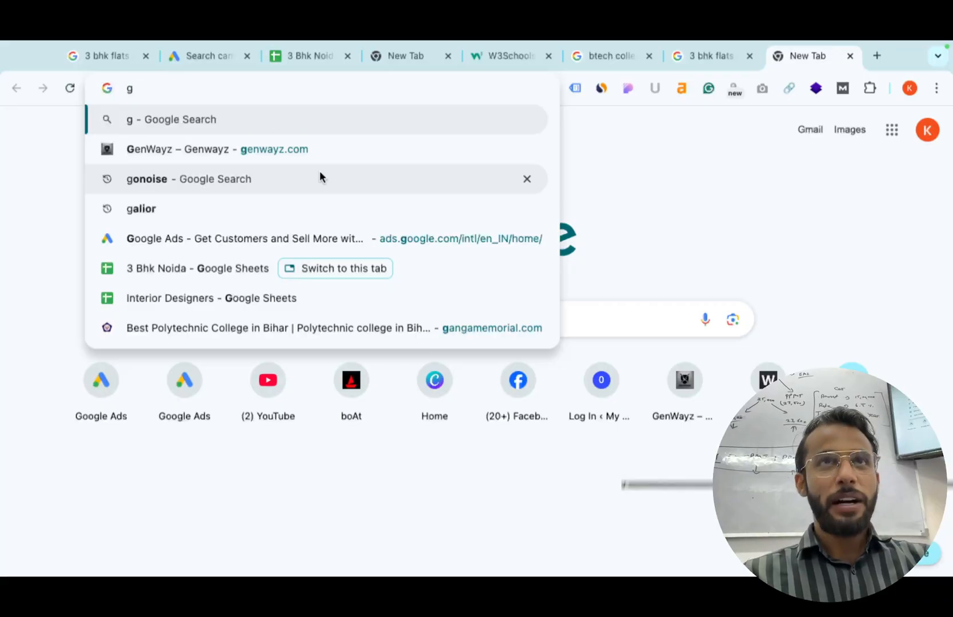
key(BackSpace)
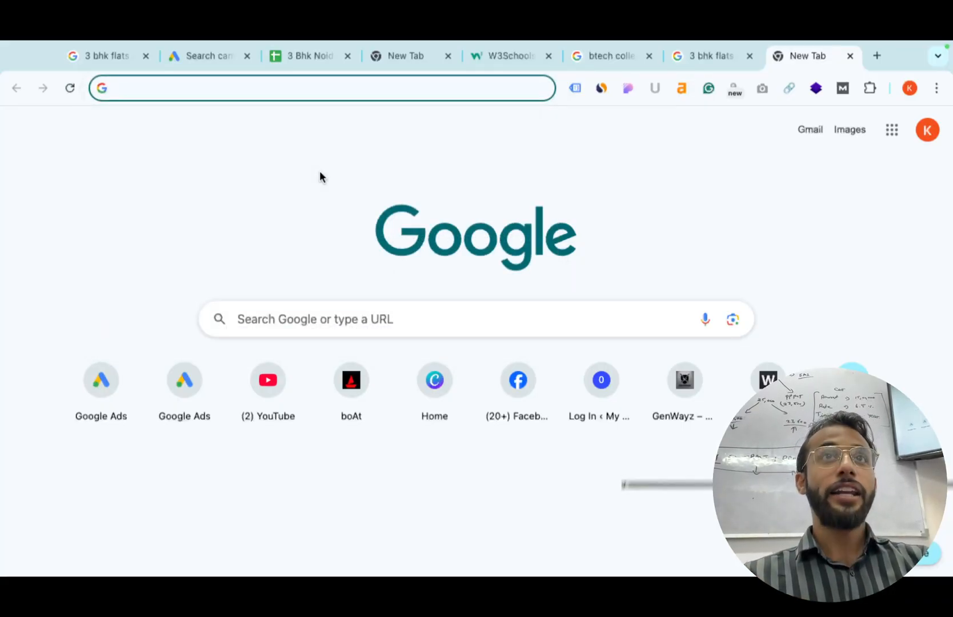
text(f)
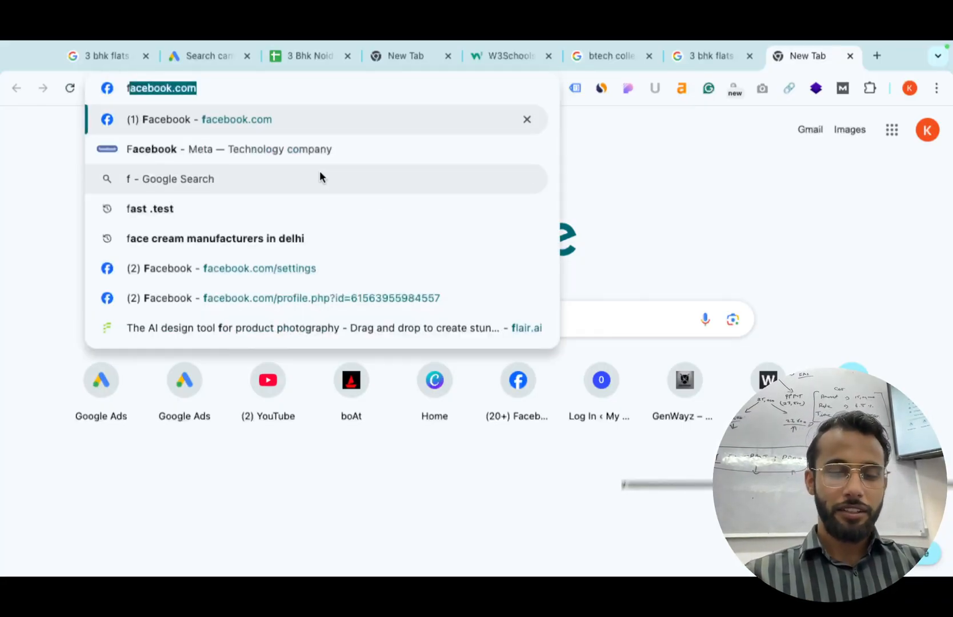
key(BackSpace)
key(BackSpace)
text(google maps)
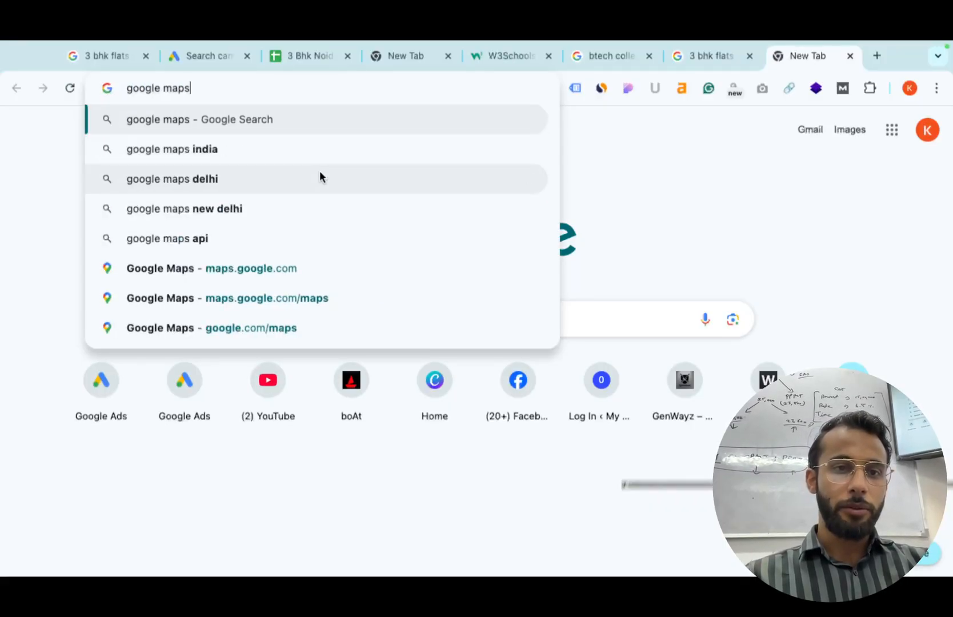
key(Return)
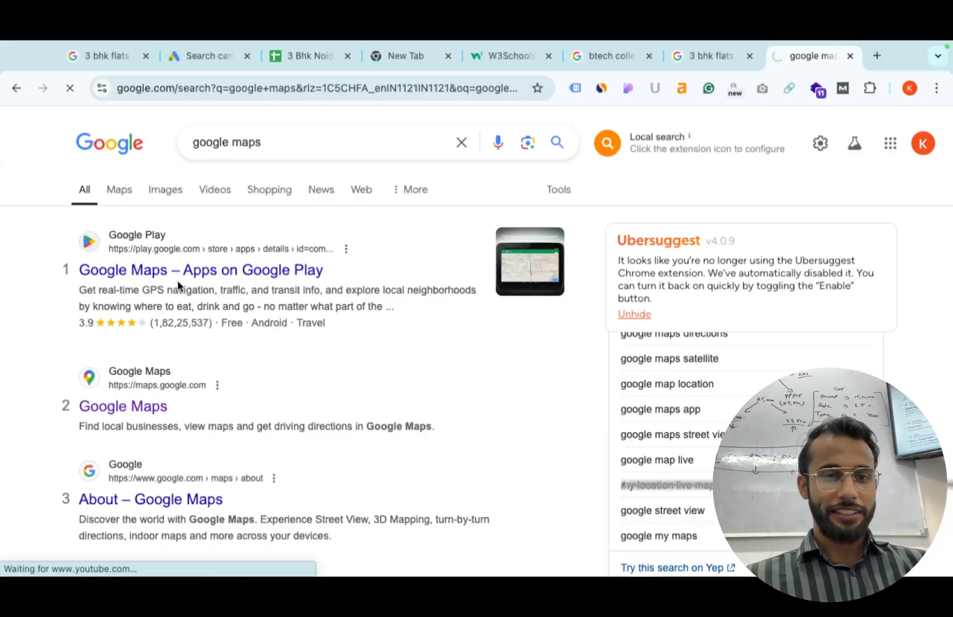
click(133, 199)
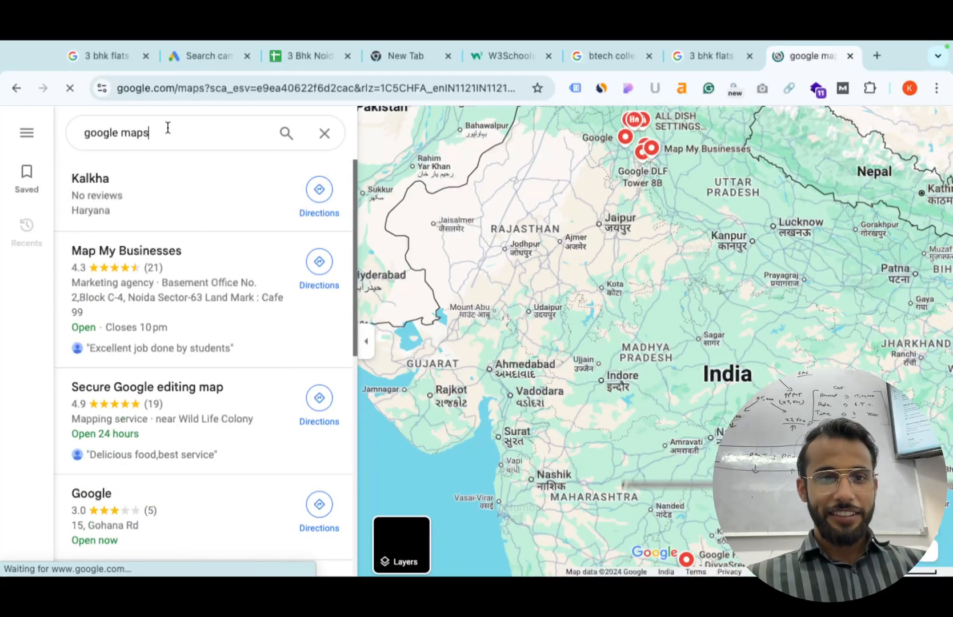
click(166, 128)
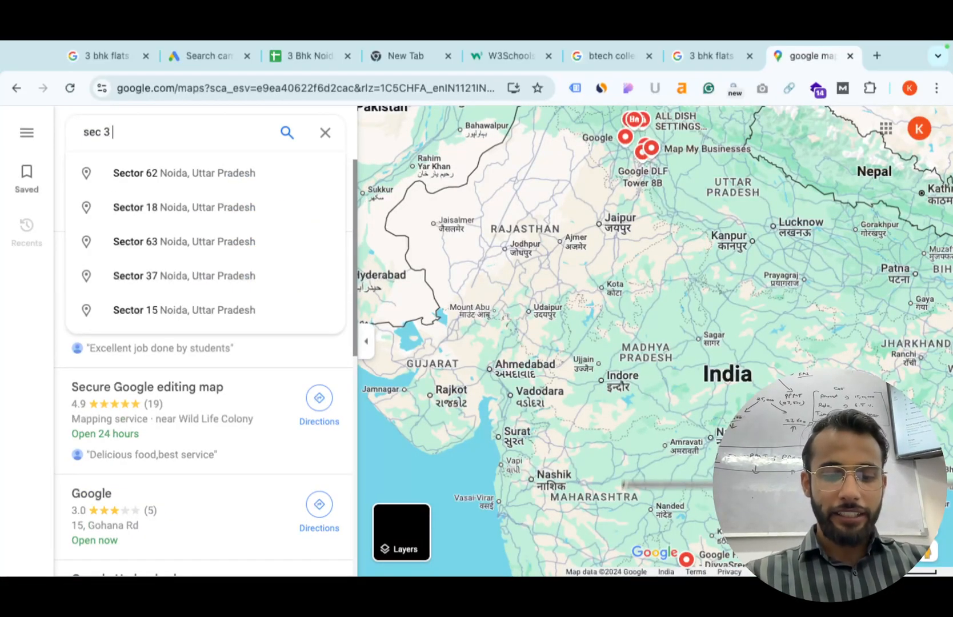
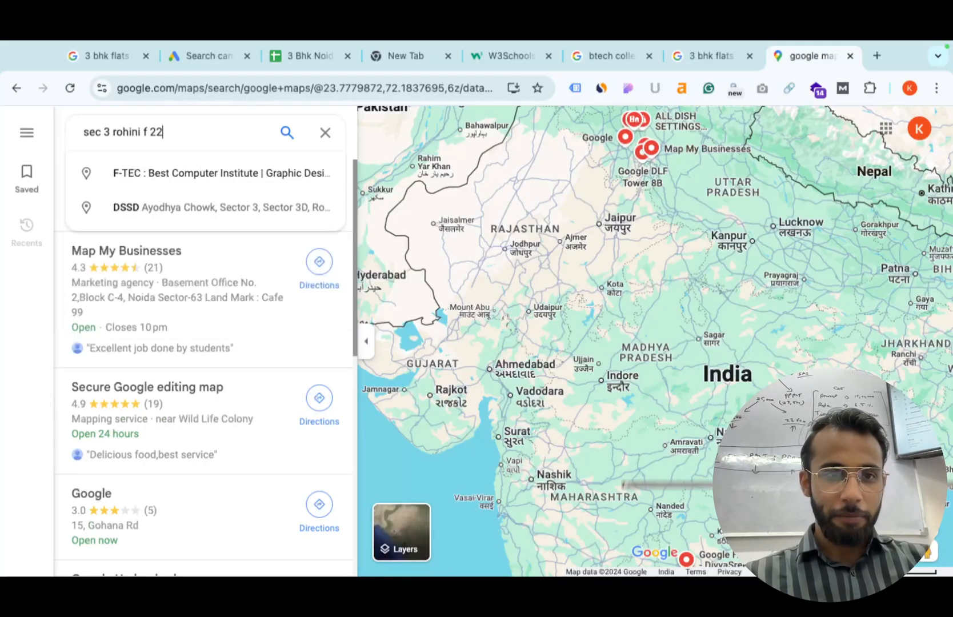
key(Return)
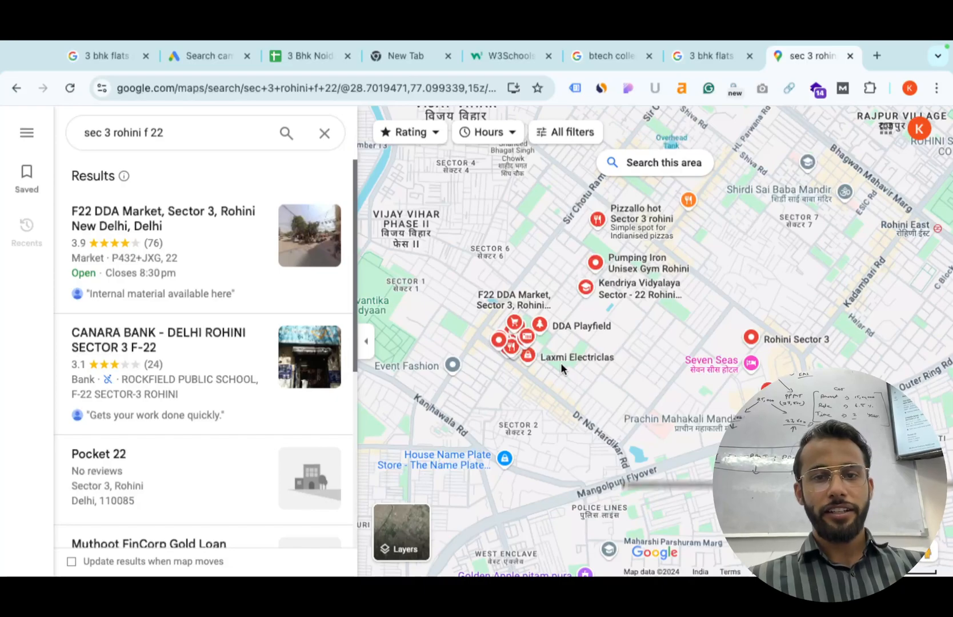
scroll(583, 351, up, 2)
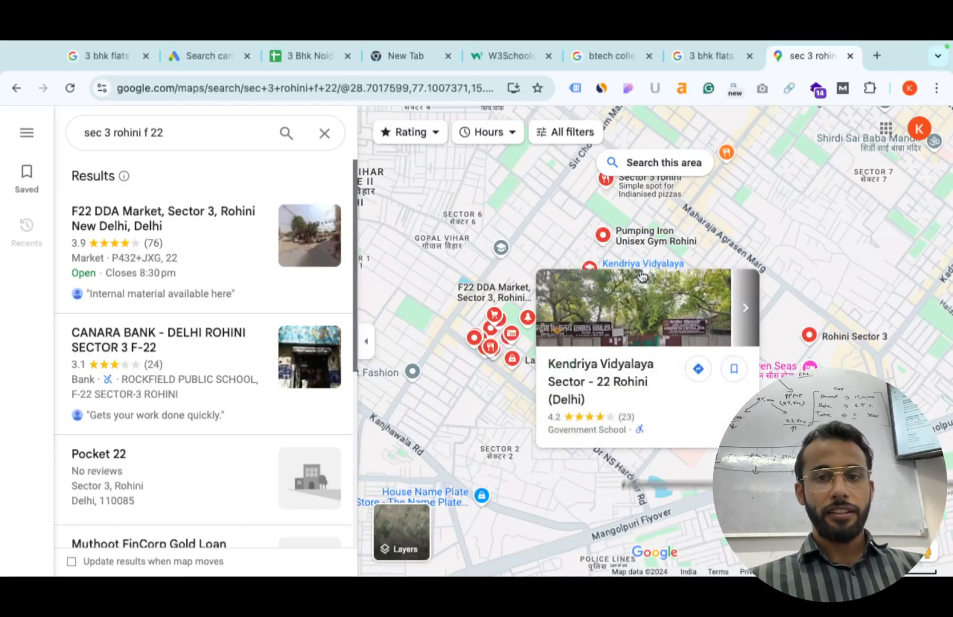
scroll(586, 227, up, 1)
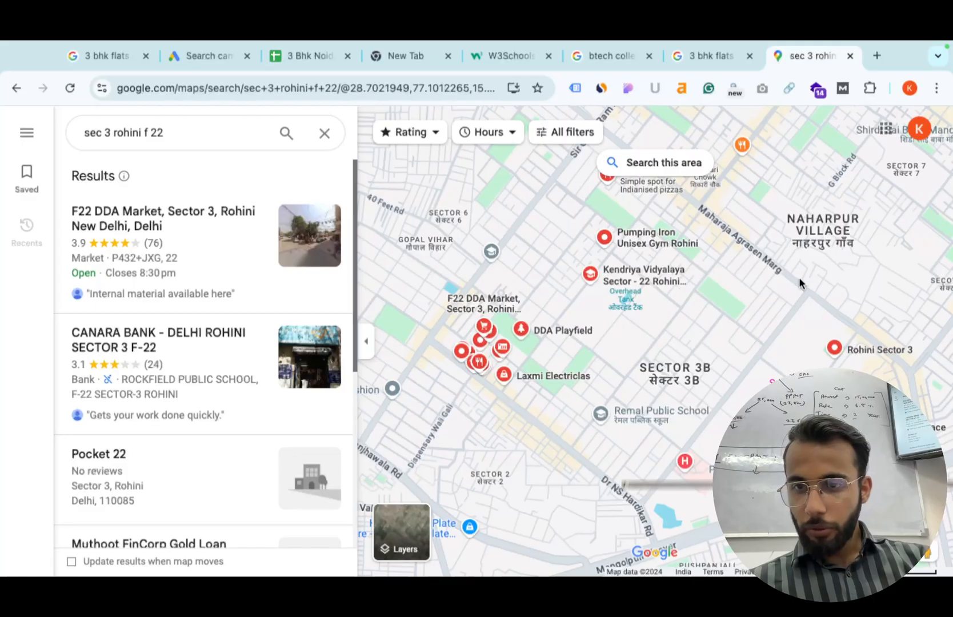
scroll(799, 277, down, 1)
double_click(169, 133)
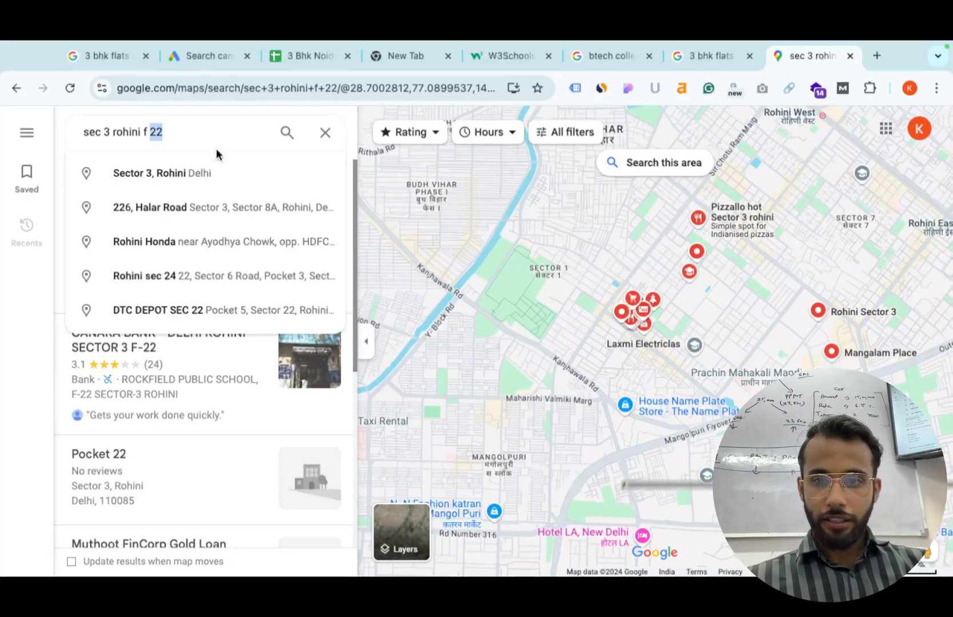
drag(591, 332, 437, 275)
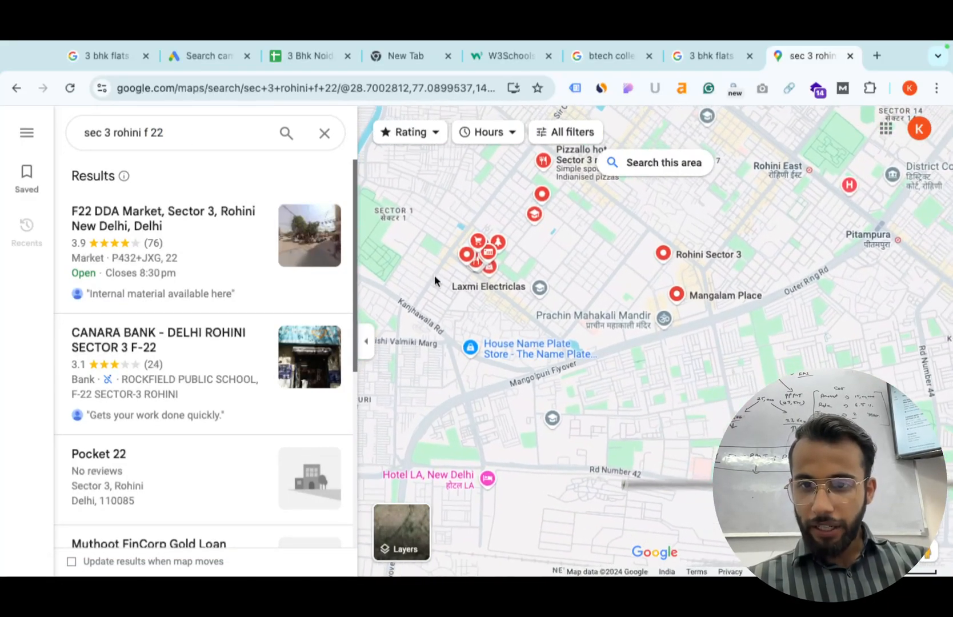
drag(673, 306, 736, 441)
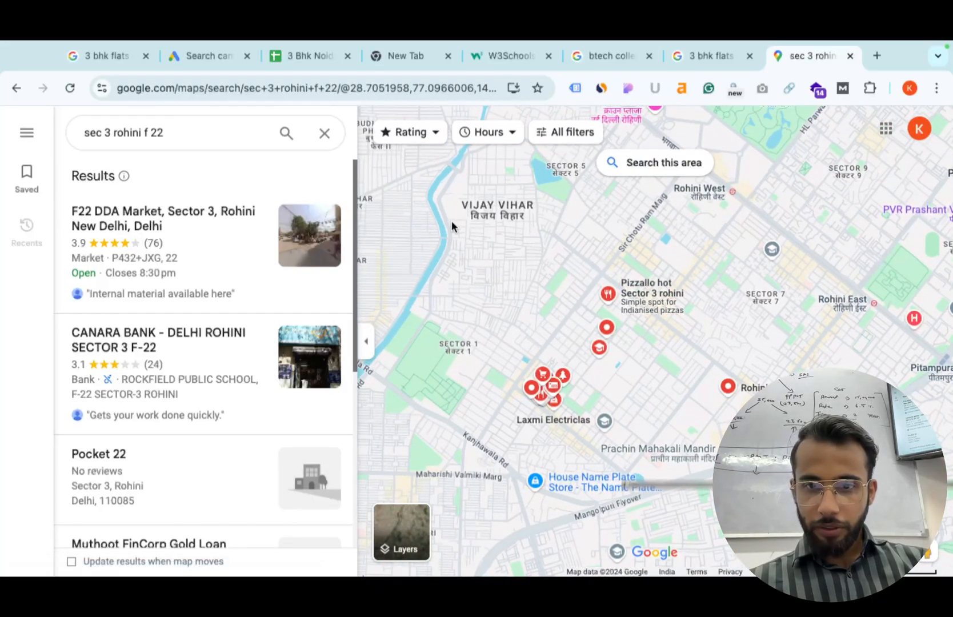
Find Gopal Ji Chole Bhature and zoom into the Sector 3 streets around its pin.
triple_click(166, 136)
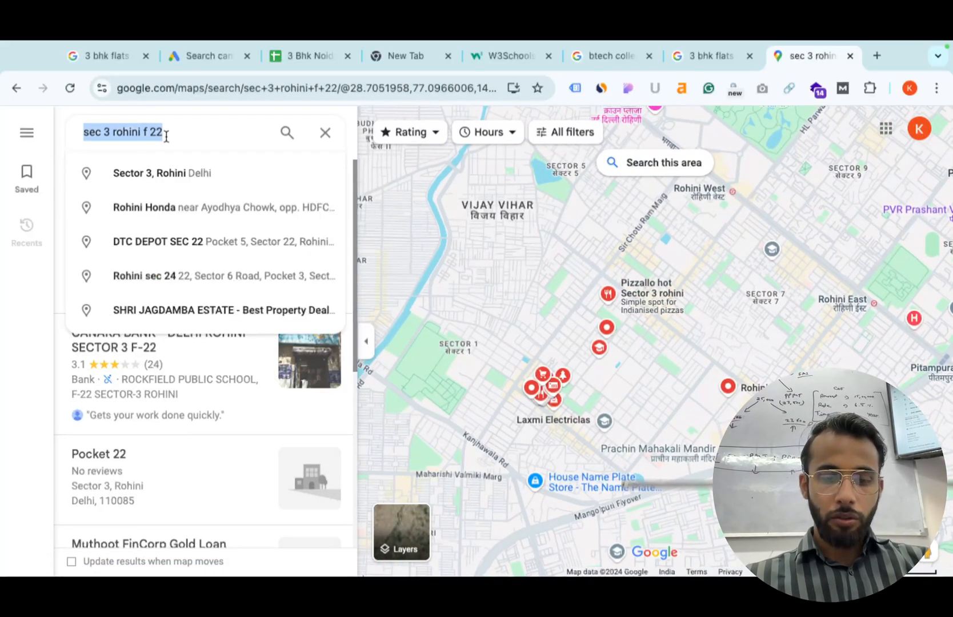
text(gopal ji ch)
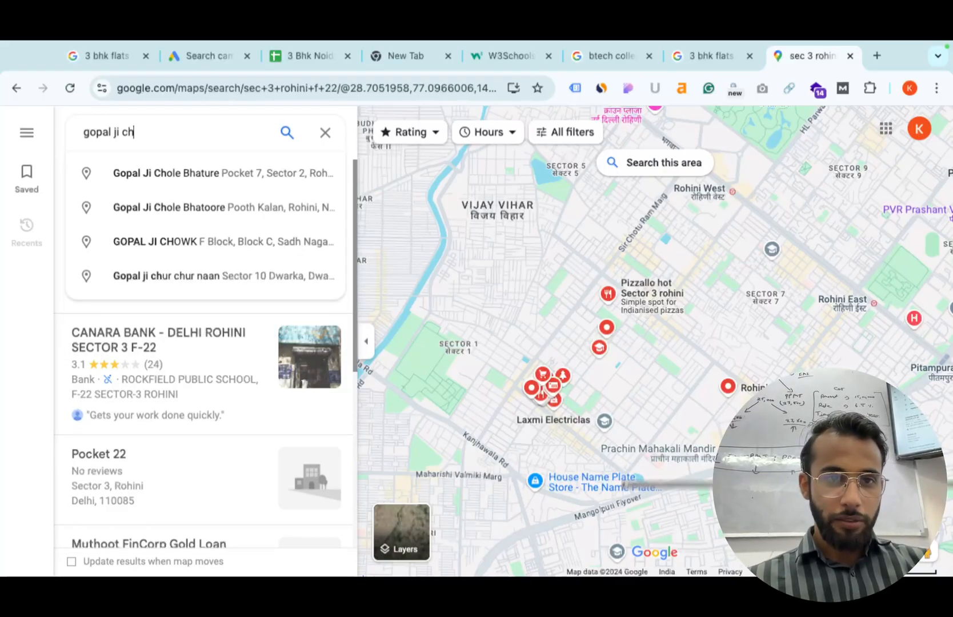
key(Down)
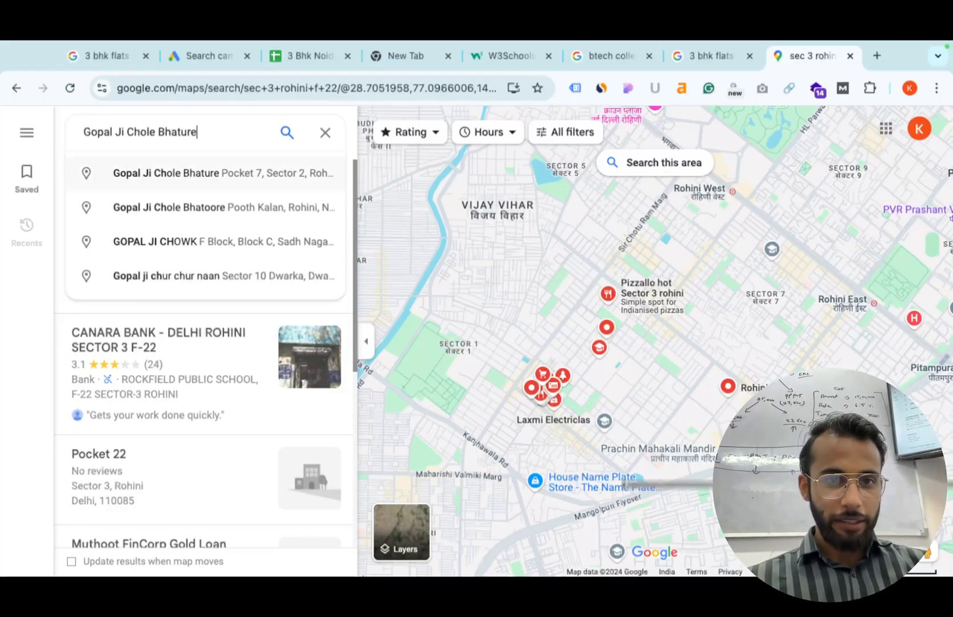
key(Return)
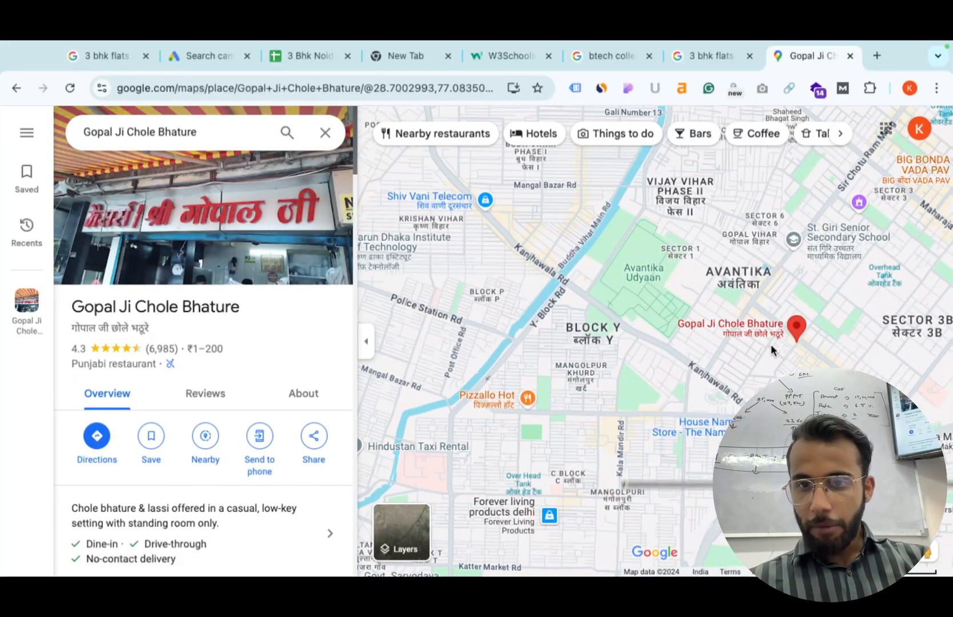
scroll(770, 344, up, 3)
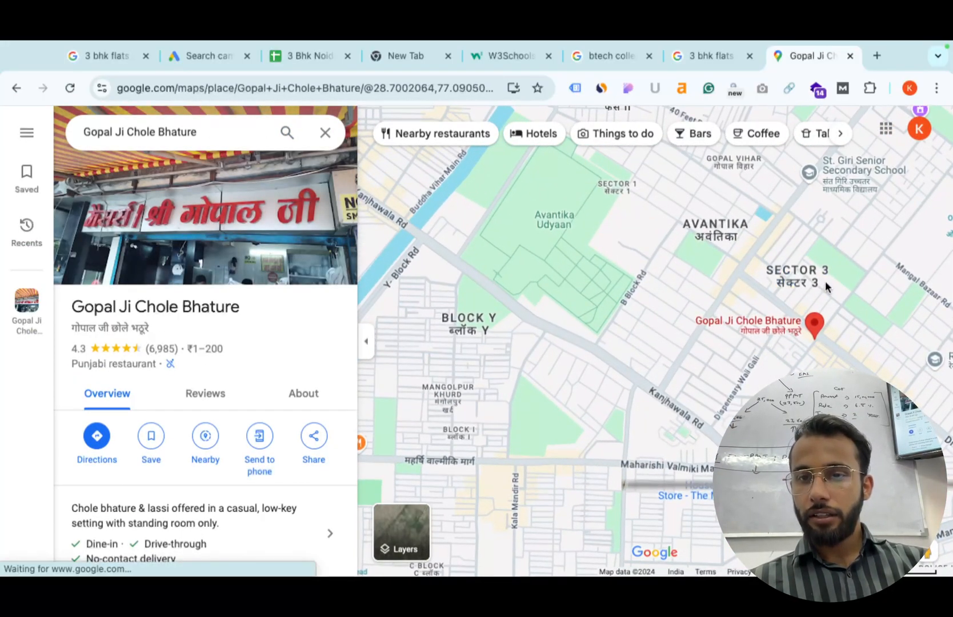
drag(825, 283, 676, 294)
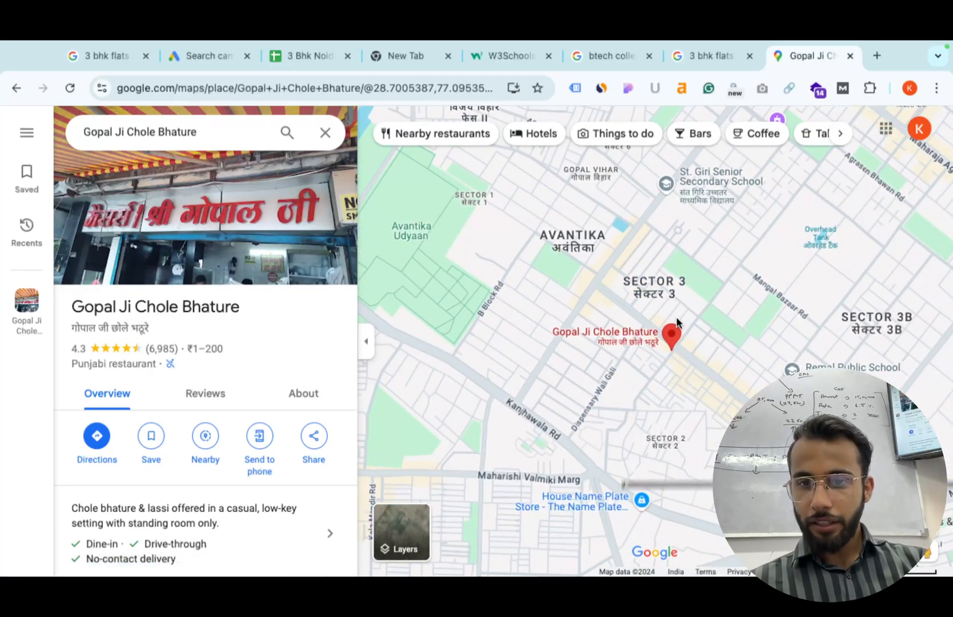
scroll(683, 323, up, 3)
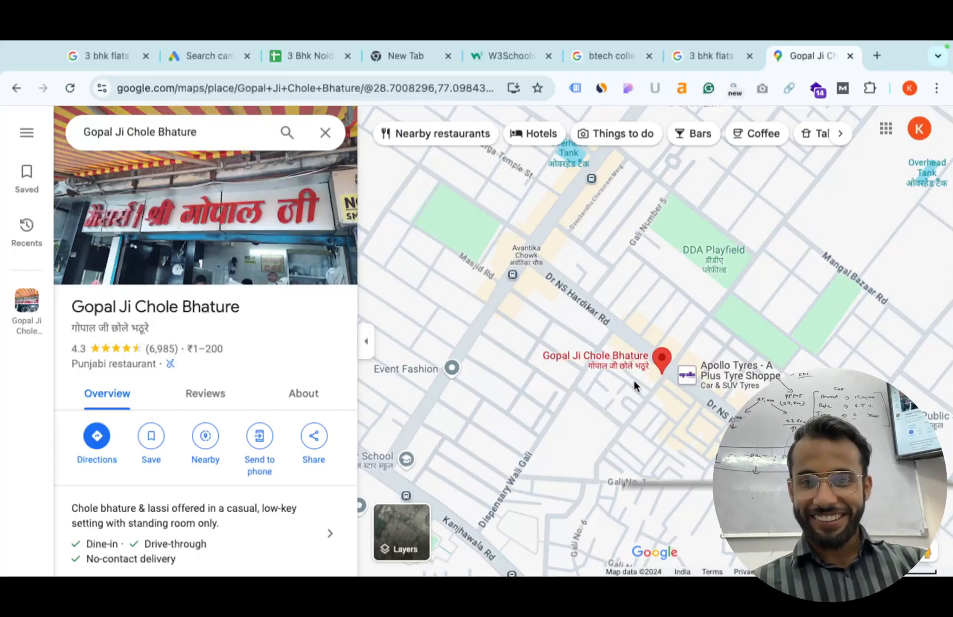
mouse_move(632, 368)
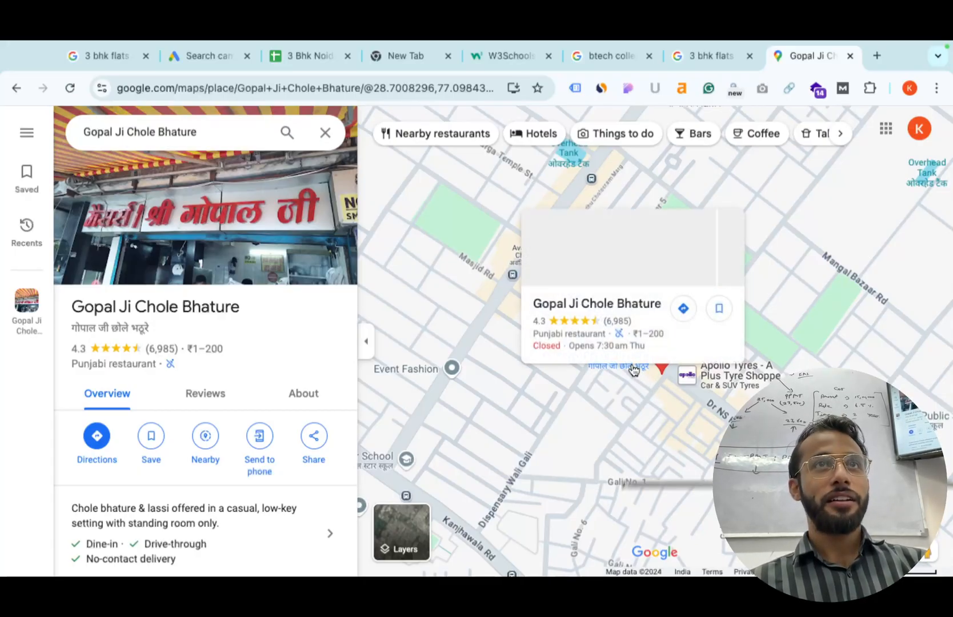
mouse_move(664, 366)
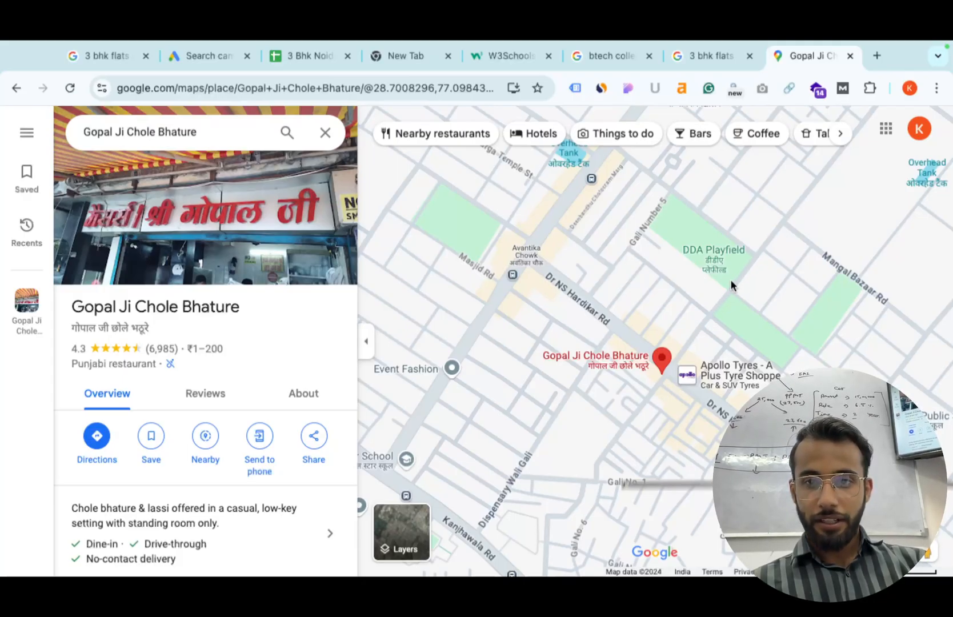
scroll(730, 279, up, 1)
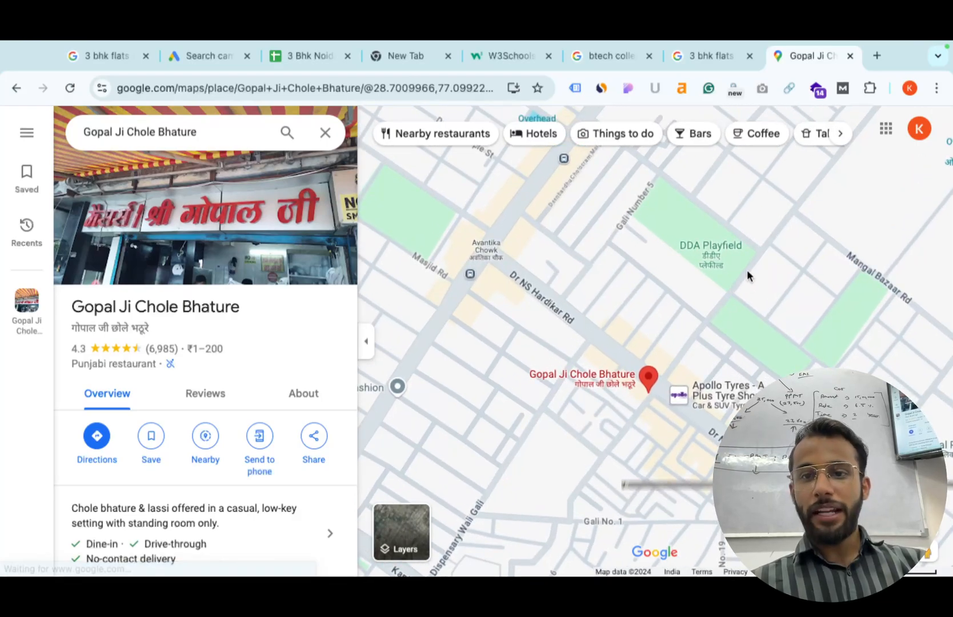
scroll(747, 276, up, 2)
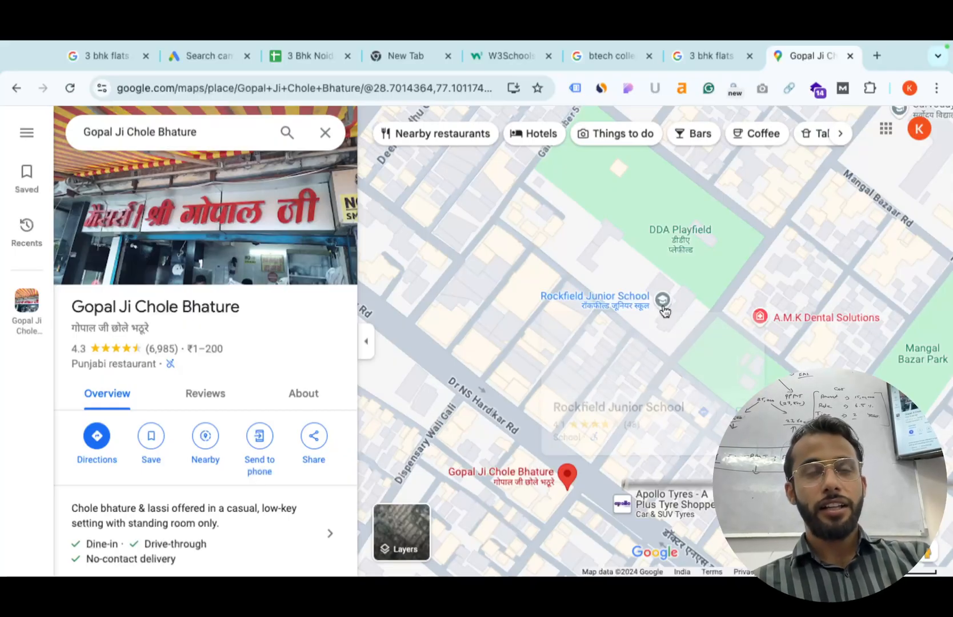
Add a new place east of Rockfield Junior School, named with the owner's name plus 'Apartment'.
right_click(700, 324)
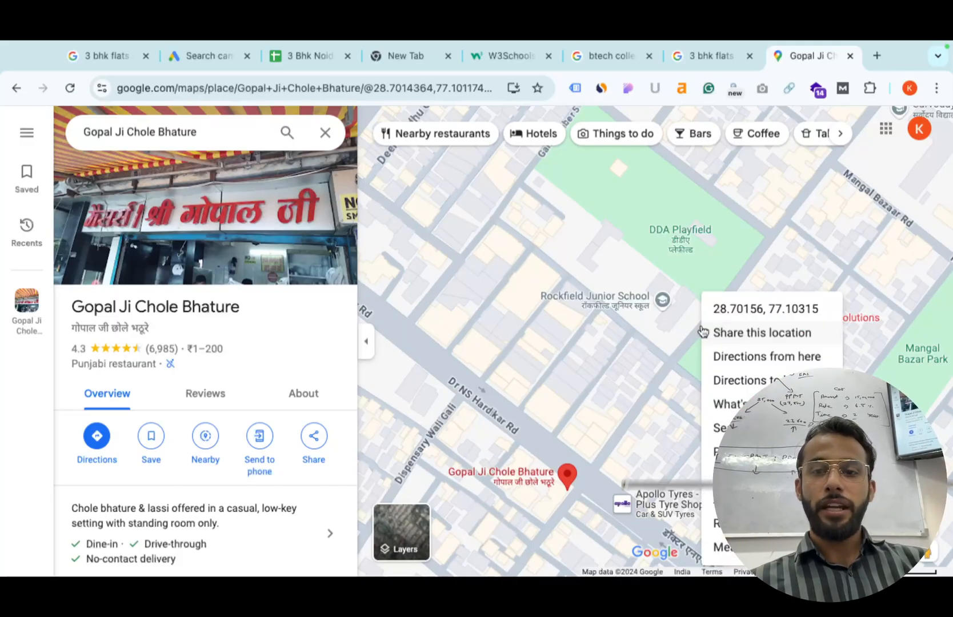
click(742, 476)
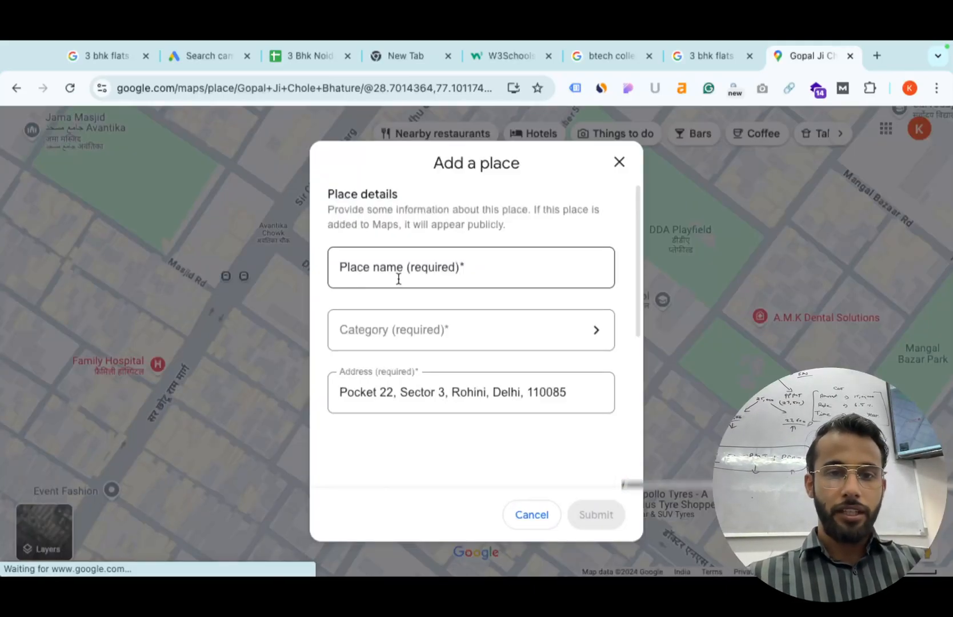
click(398, 278)
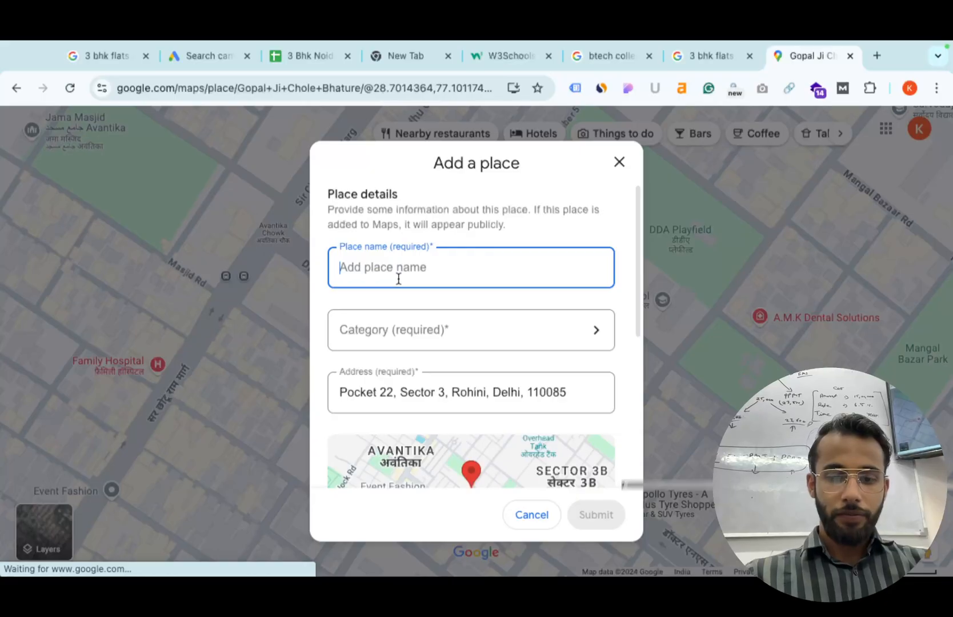
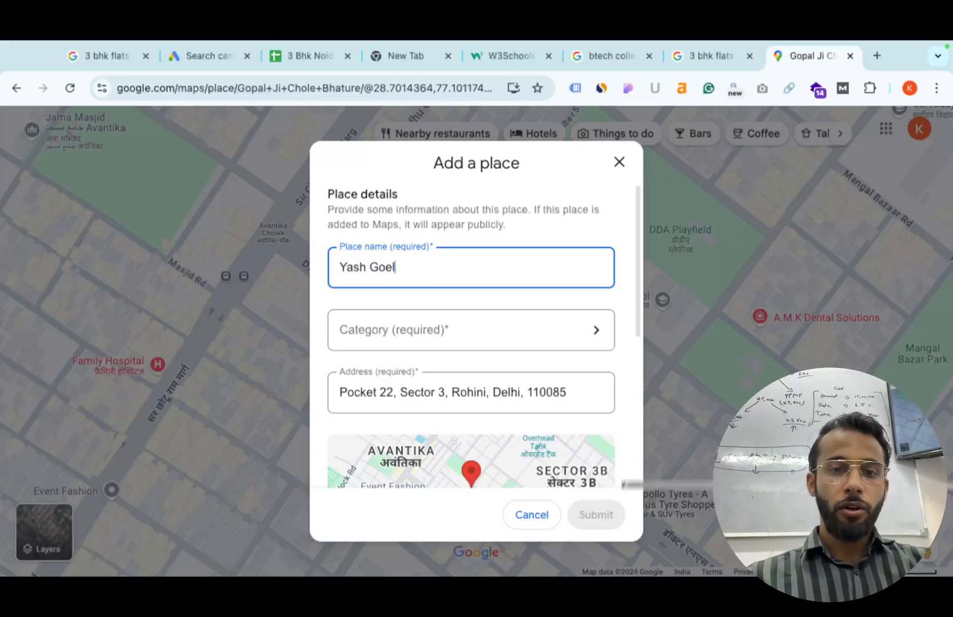
text( Apartment)
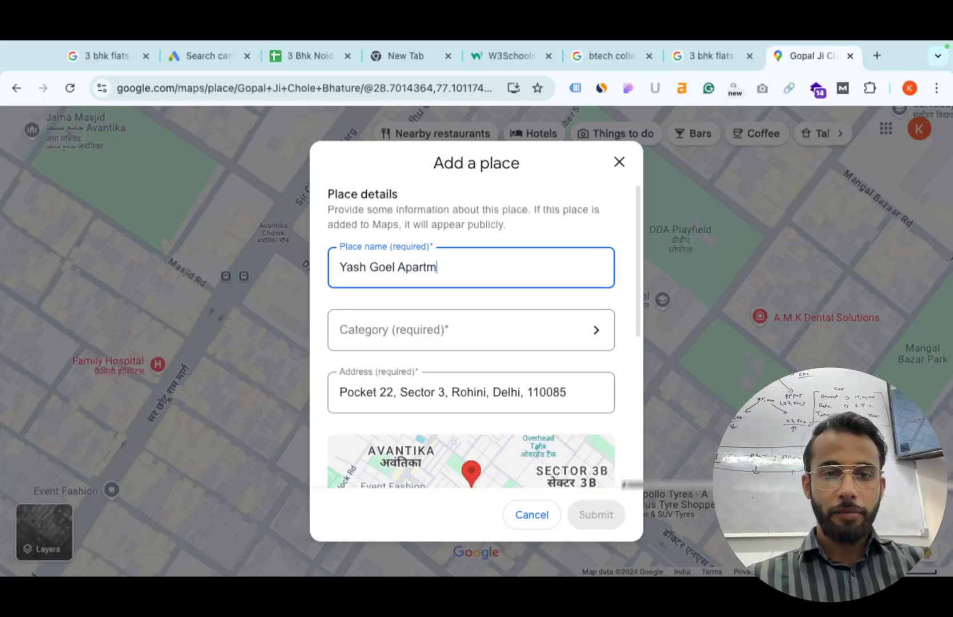
Set the new place's category to Residential > Apartment building.
click(415, 331)
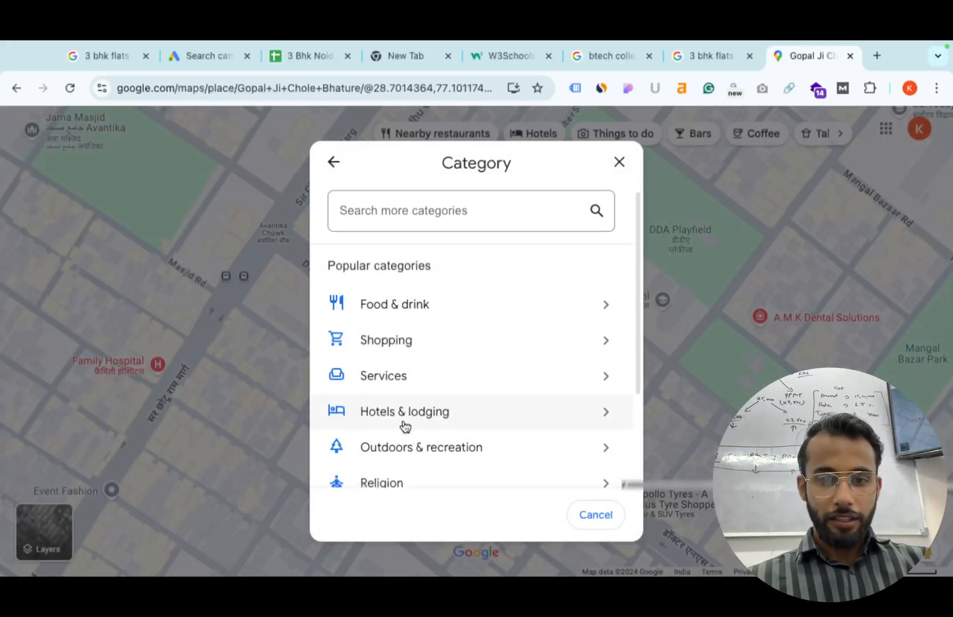
scroll(405, 420, down, 2)
click(467, 357)
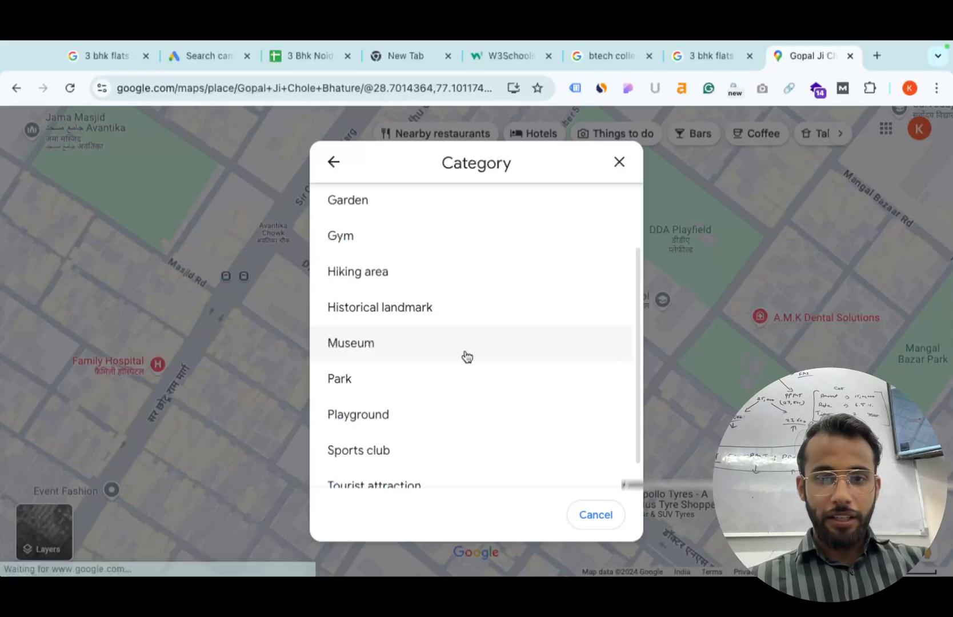
scroll(410, 383, down, 1)
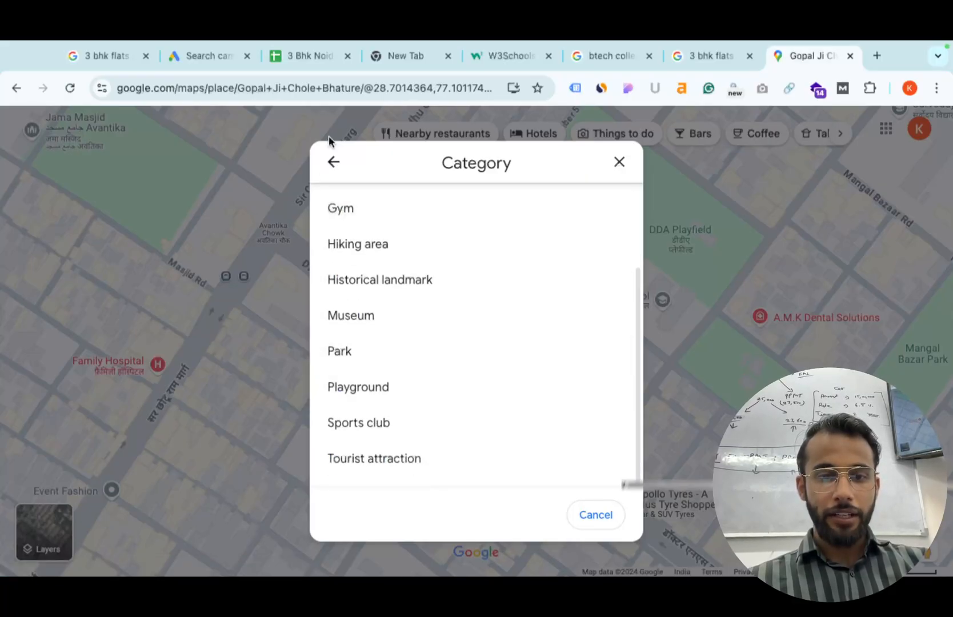
click(332, 164)
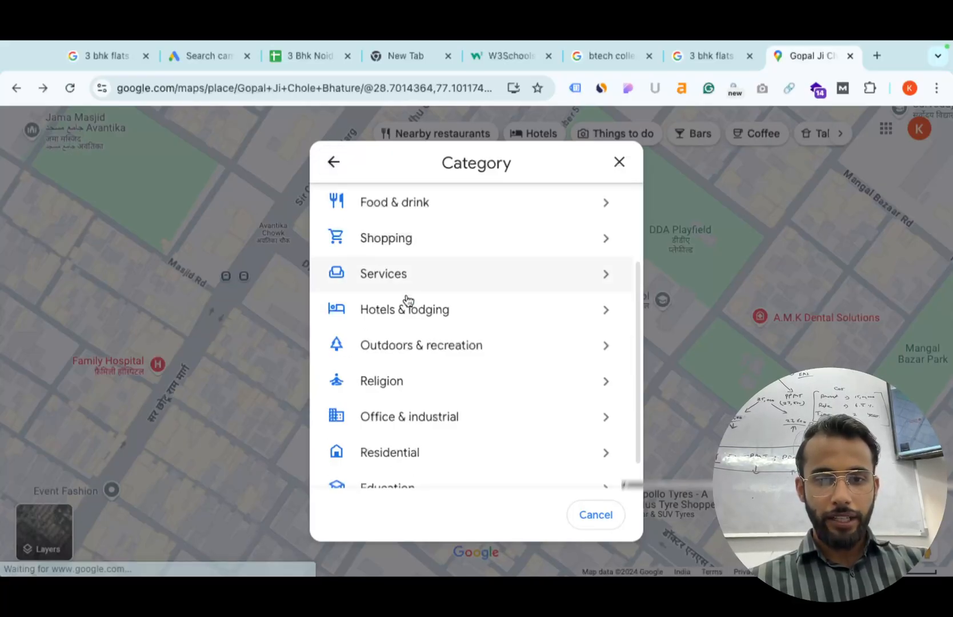
click(419, 312)
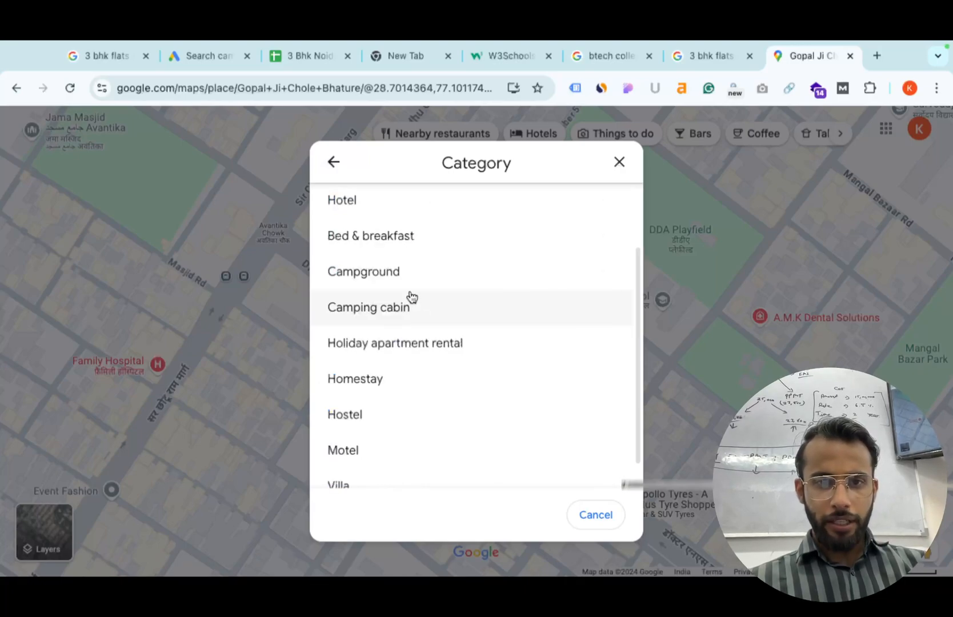
click(342, 164)
scroll(377, 296, down, 1)
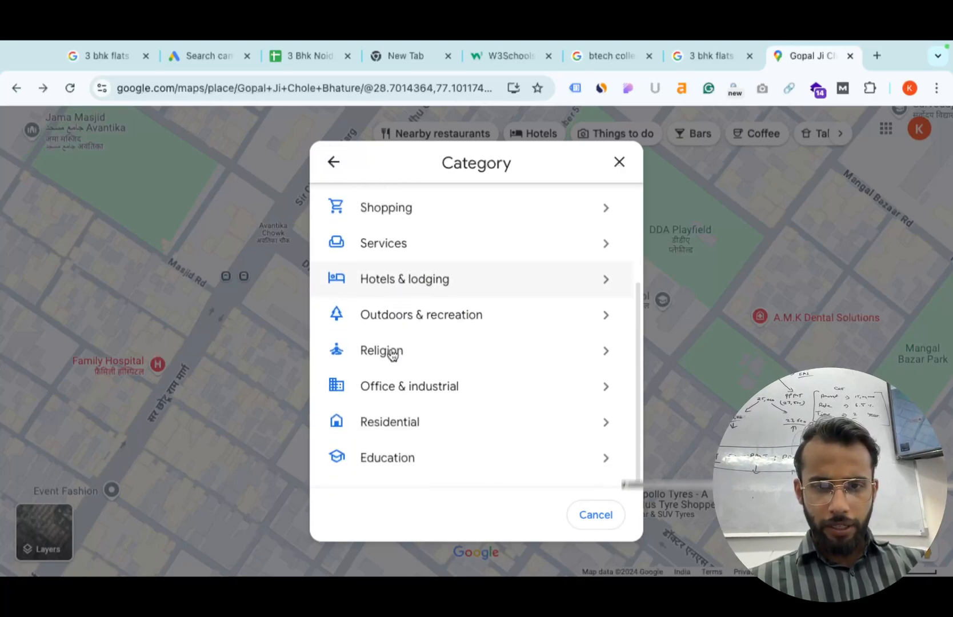
click(419, 386)
click(333, 162)
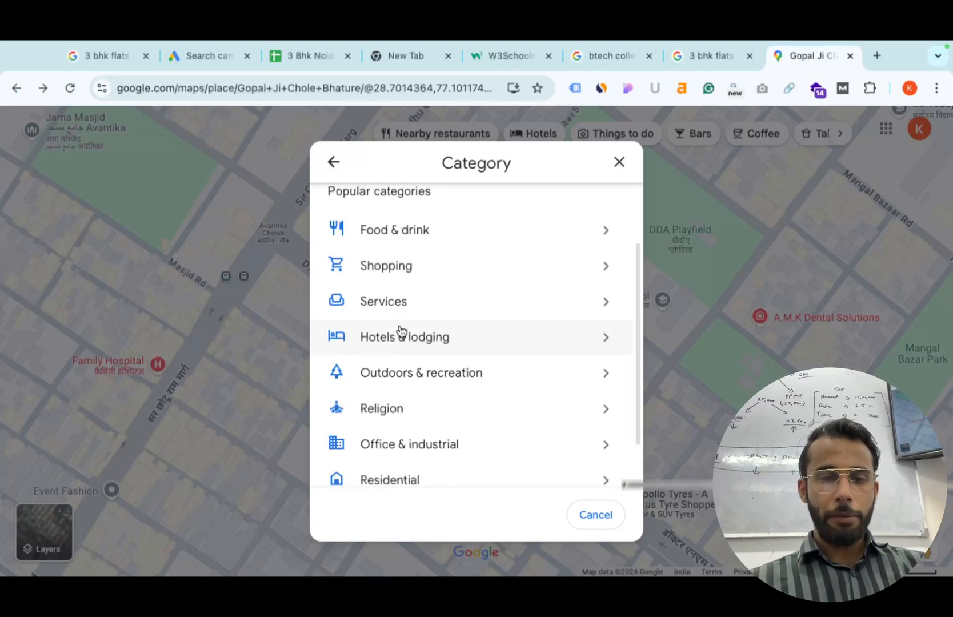
scroll(404, 338, down, 1)
click(417, 410)
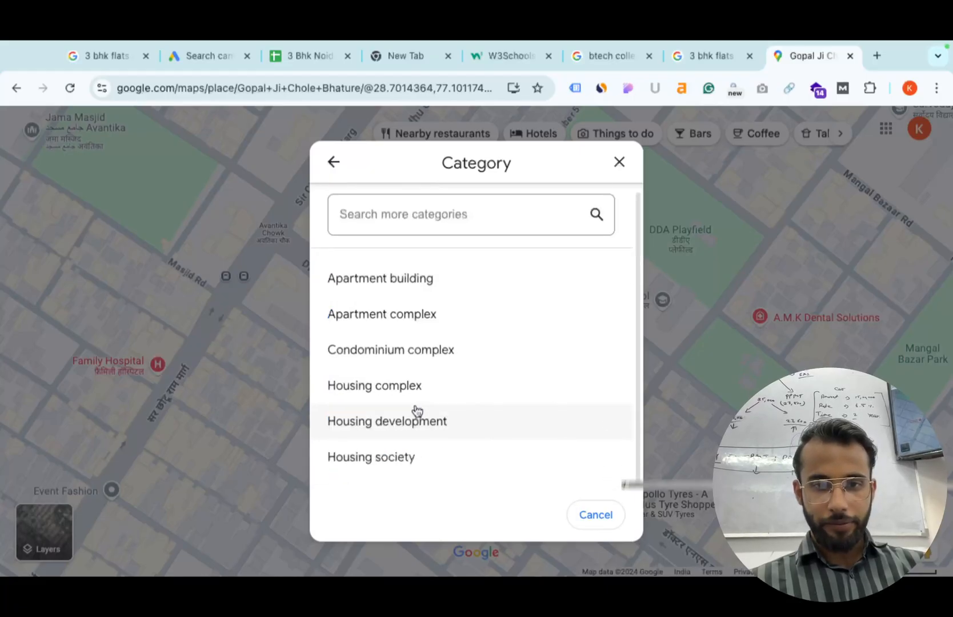
click(460, 284)
scroll(480, 279, down, 1)
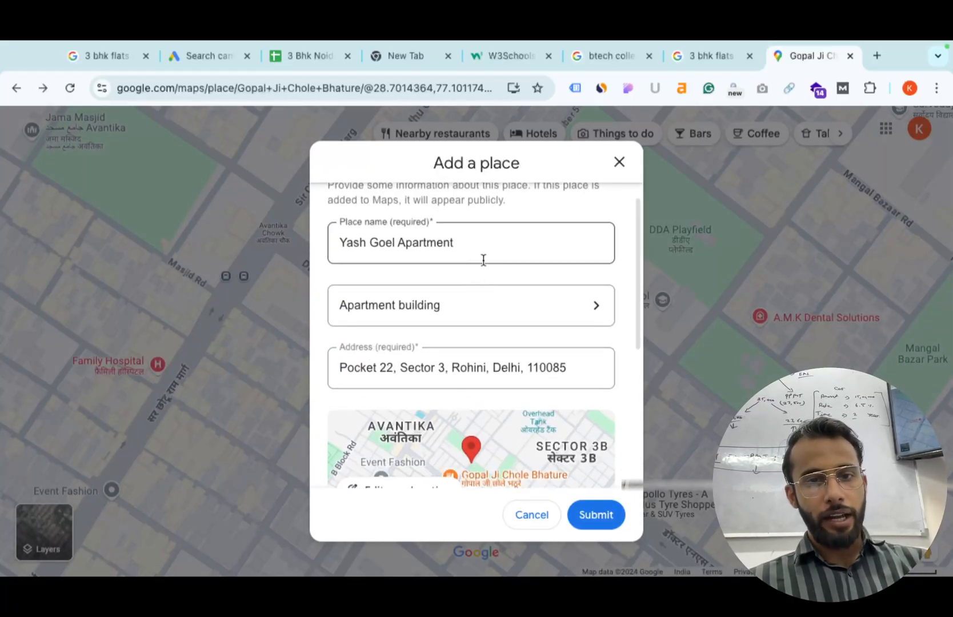
click(506, 231)
click(393, 242)
key(BackSpace)
key(BackSpace)
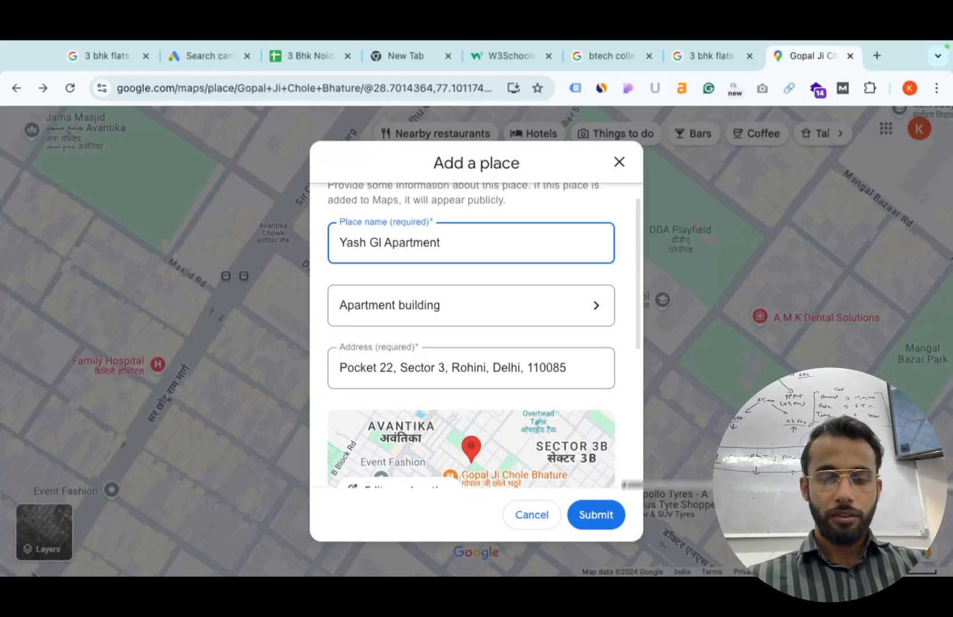
text(oya)
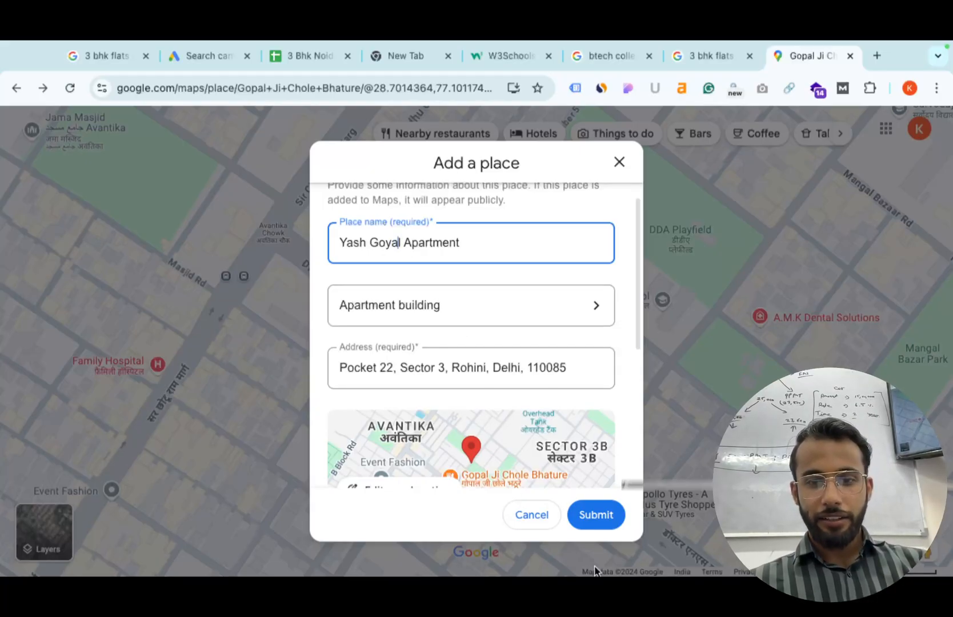
click(604, 518)
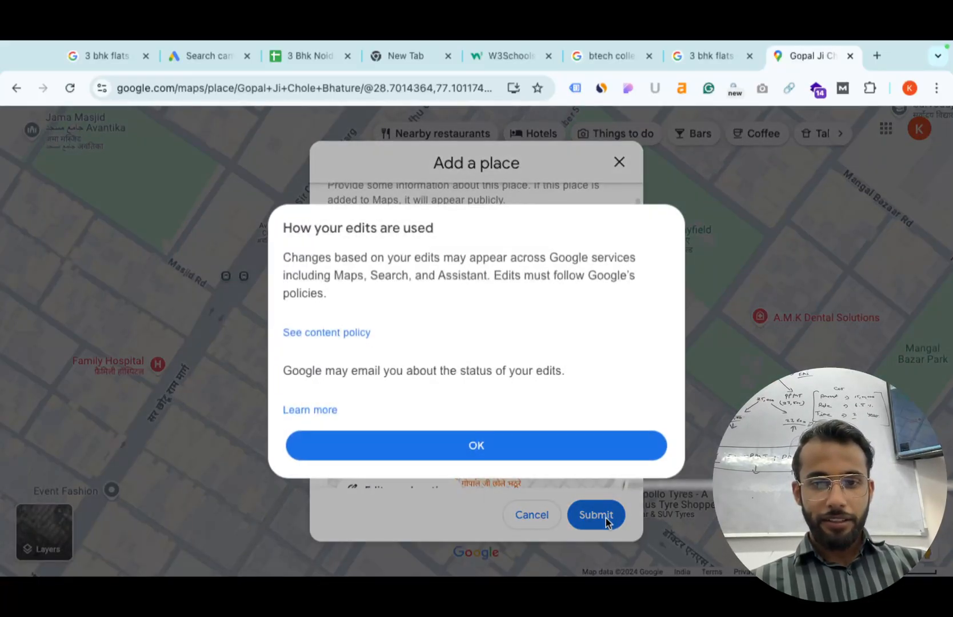
click(548, 451)
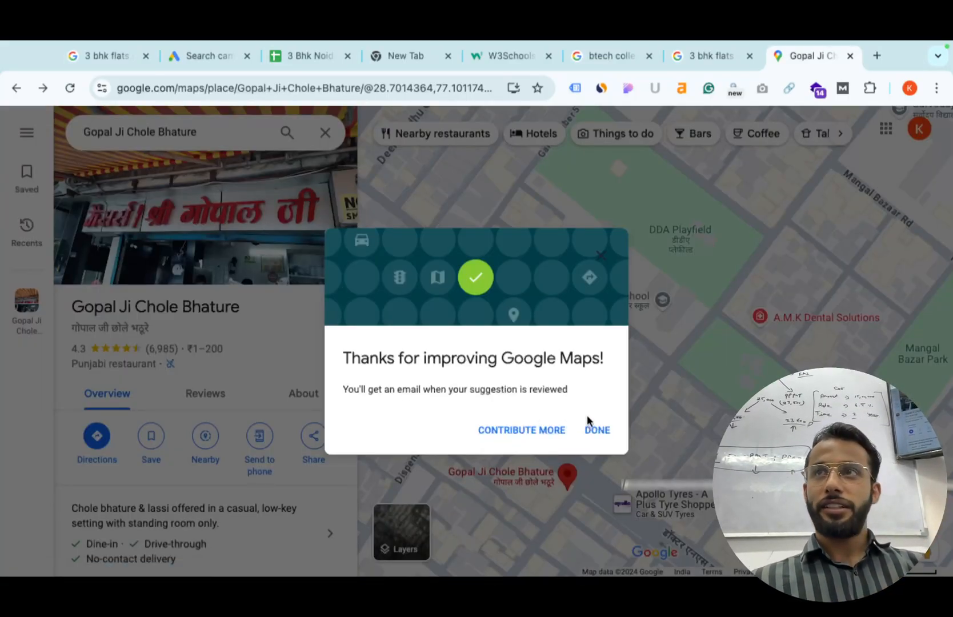
Close the thank-you confirmation and select the Maps search text for a new search.
click(595, 429)
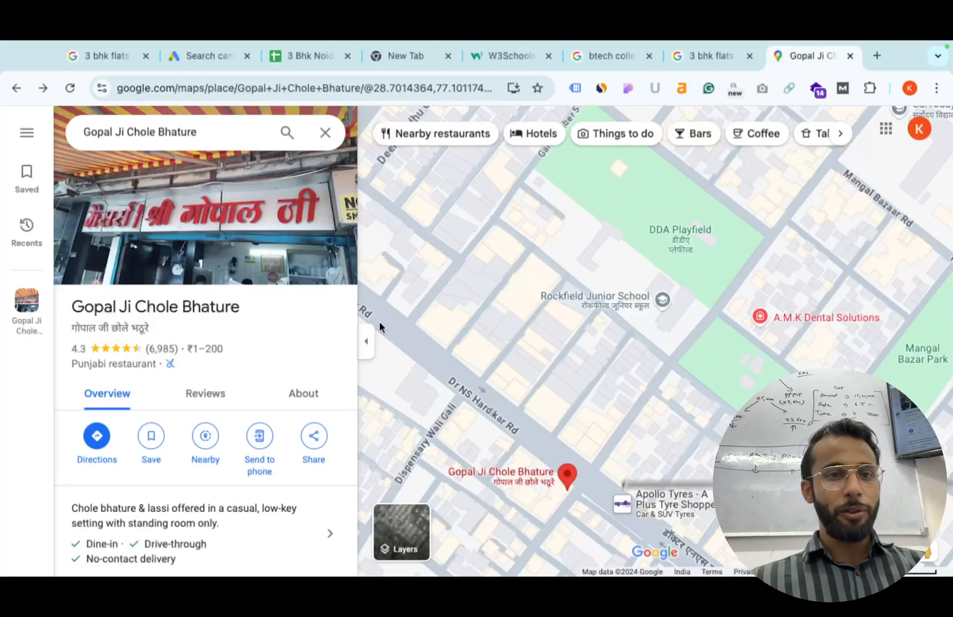
click(144, 133)
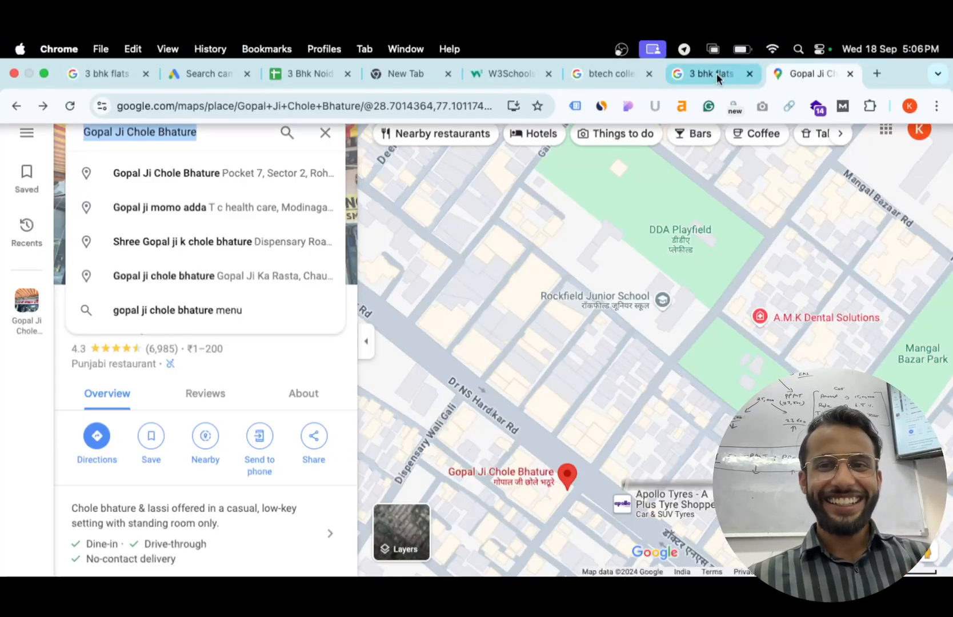
right_click(518, 382)
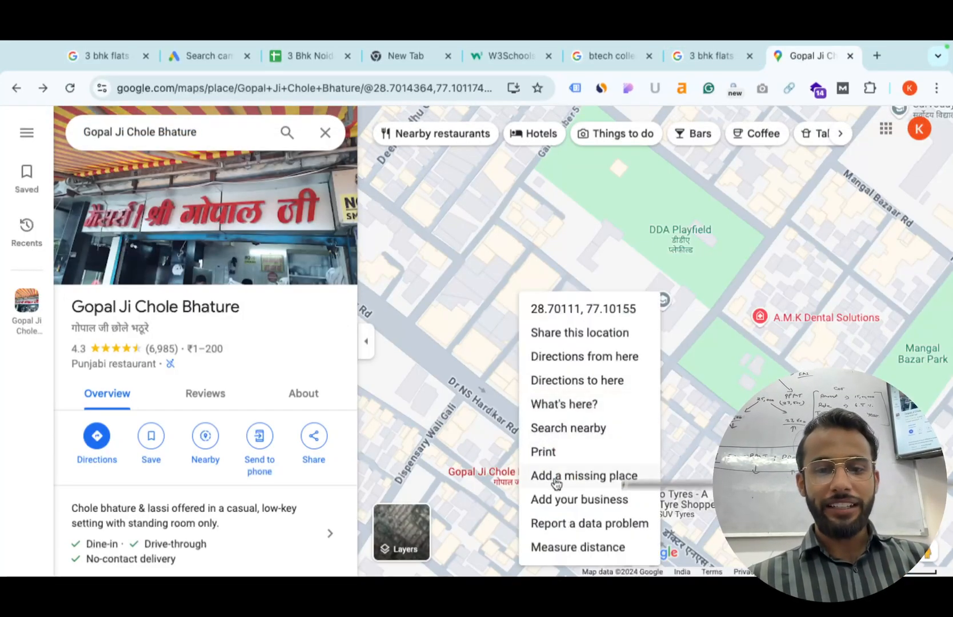
click(588, 479)
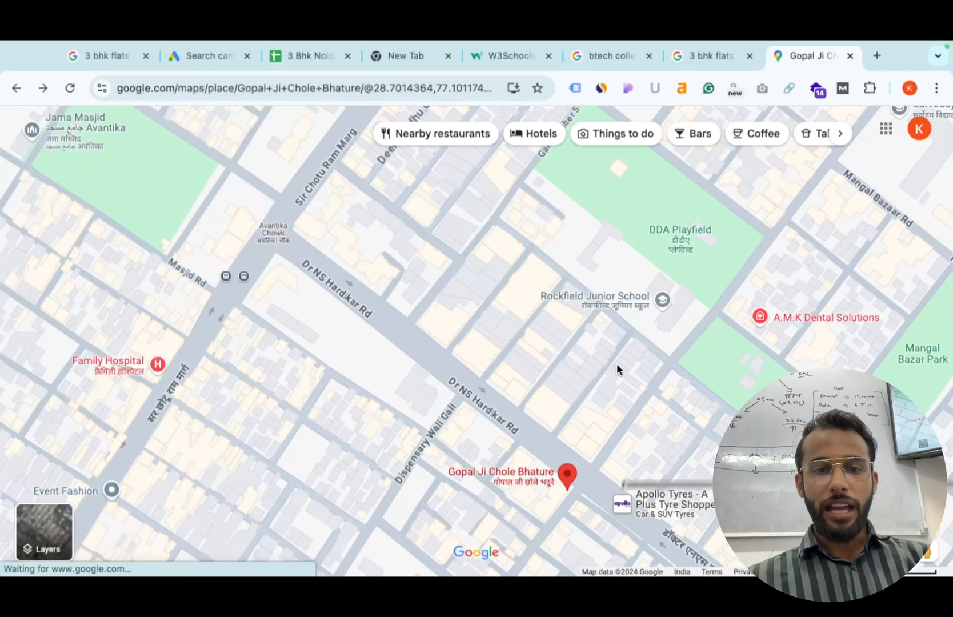
scroll(451, 346, down, 4)
scroll(440, 345, down, 2)
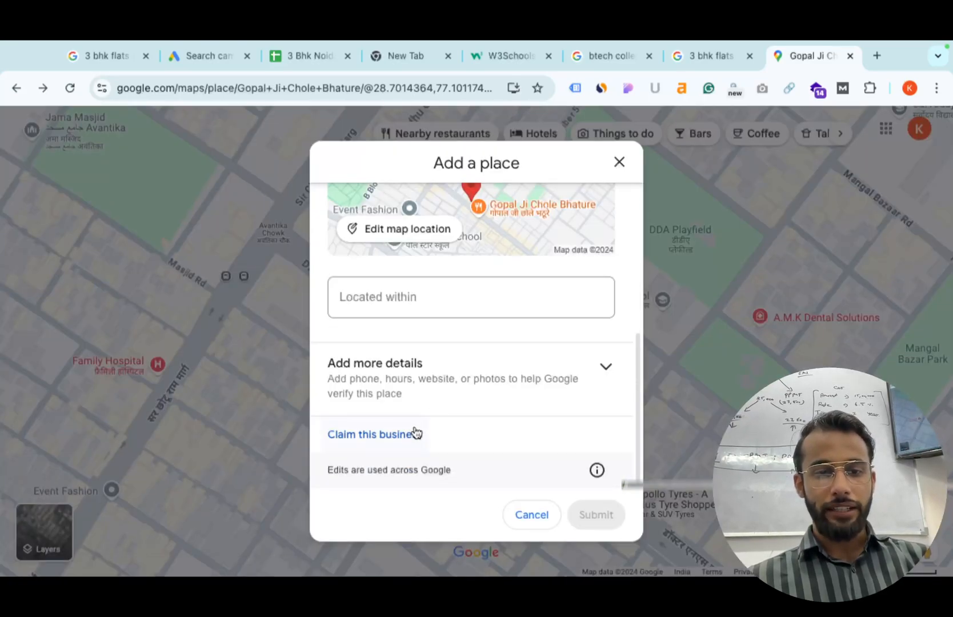
scroll(461, 413, up, 1)
click(464, 413)
scroll(481, 400, down, 3)
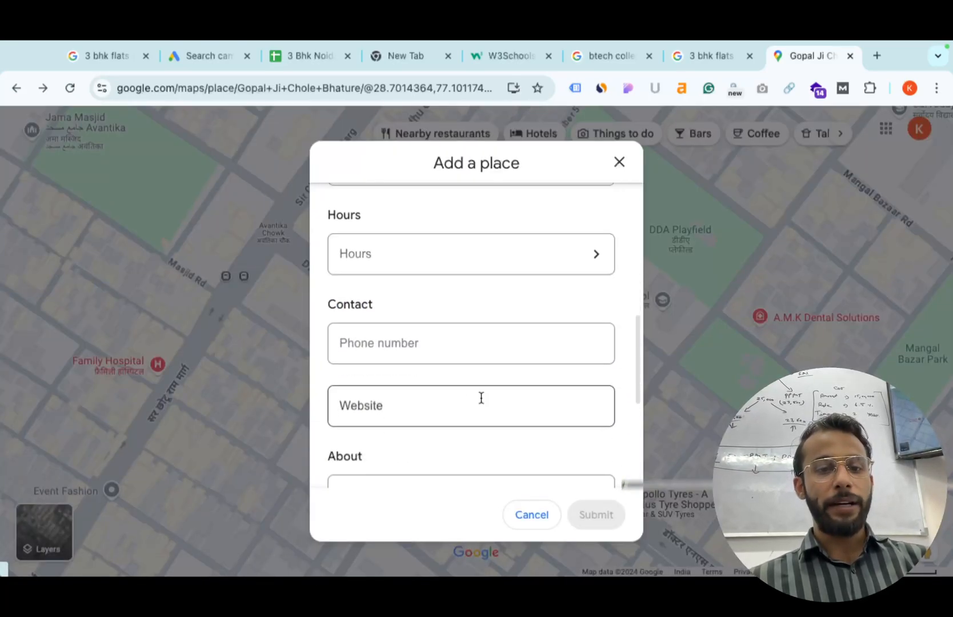
scroll(417, 382, down, 3)
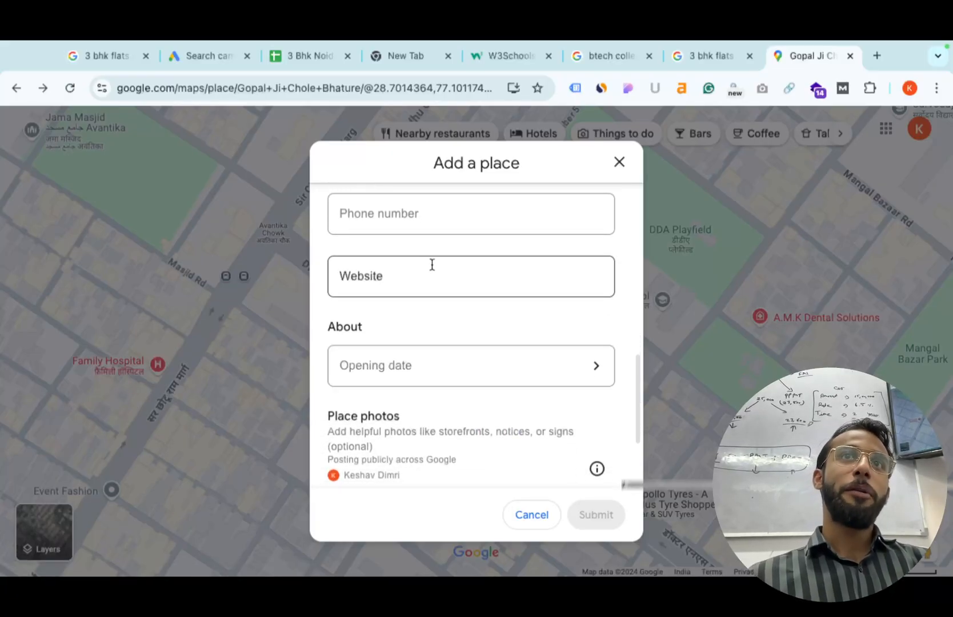
scroll(444, 249, up, 6)
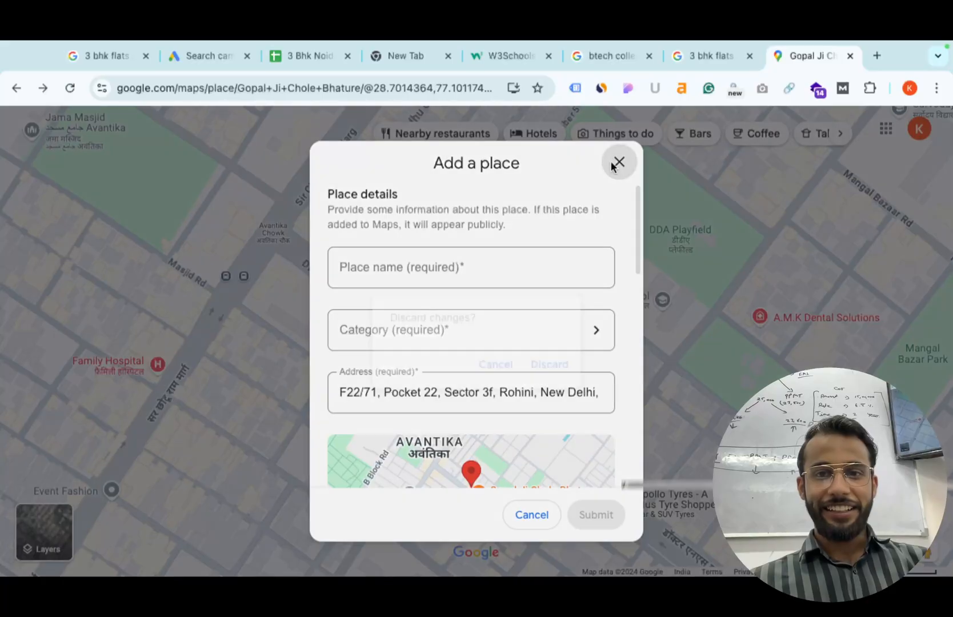
click(618, 162)
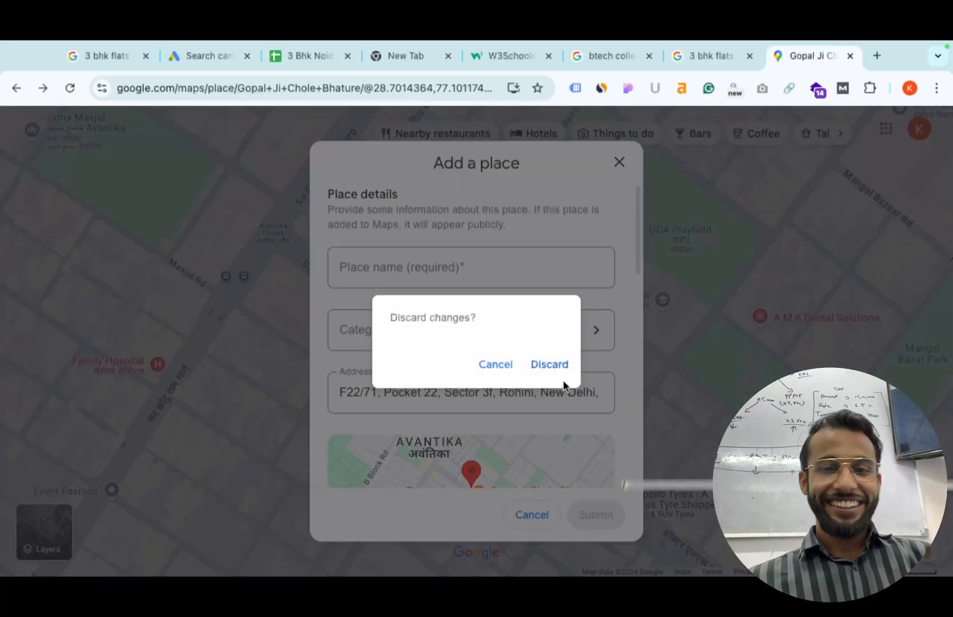
click(550, 364)
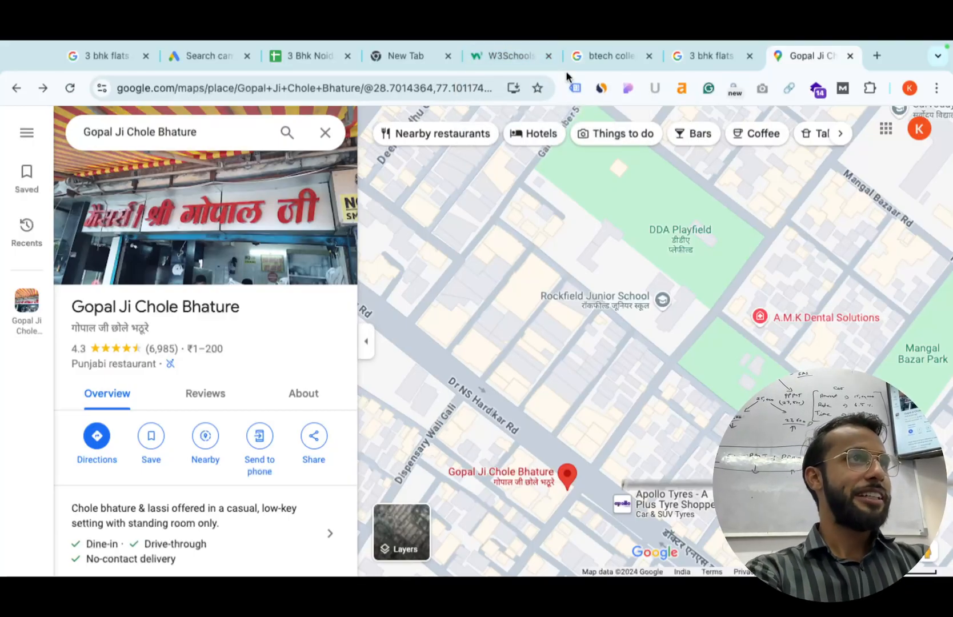
Set the ad's final URL to the NoBroker Sector 3 Rohini 3 BHK listing address.
click(206, 54)
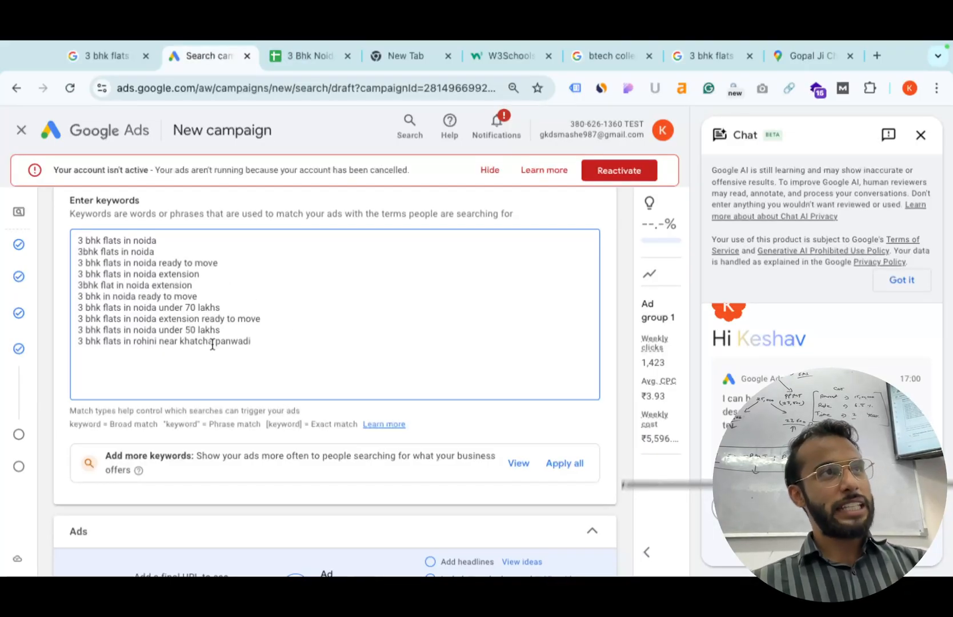
scroll(212, 344, down, 5)
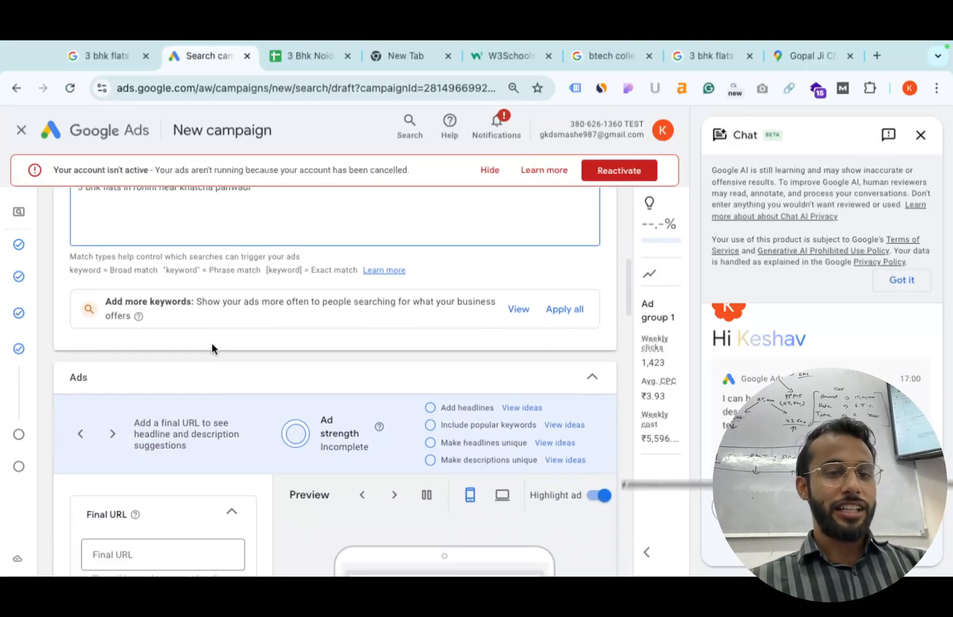
click(135, 419)
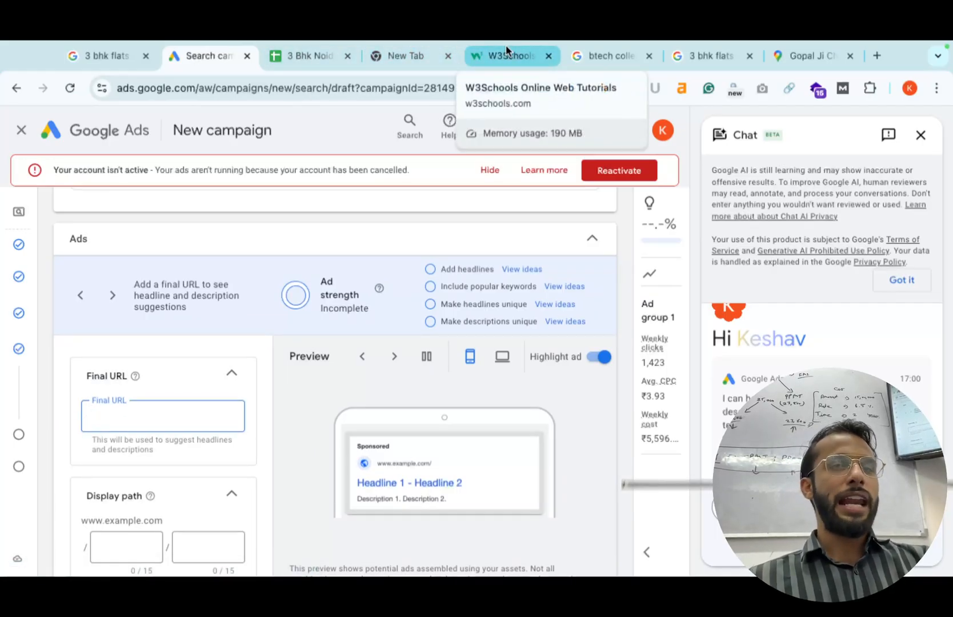
click(621, 53)
click(681, 52)
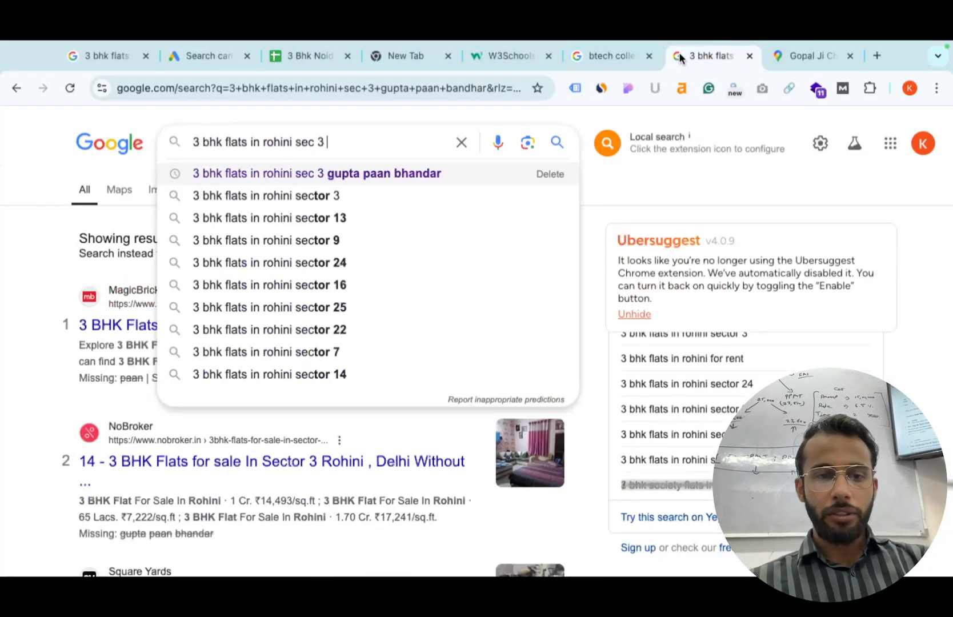
ctrl+click(184, 464)
click(742, 55)
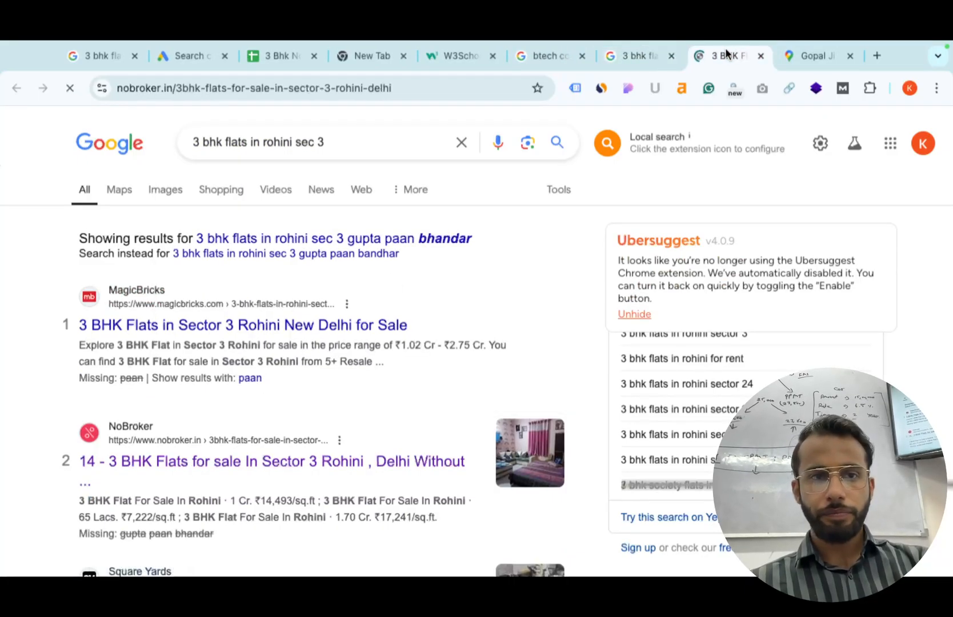
click(252, 88)
key(ctrl+c)
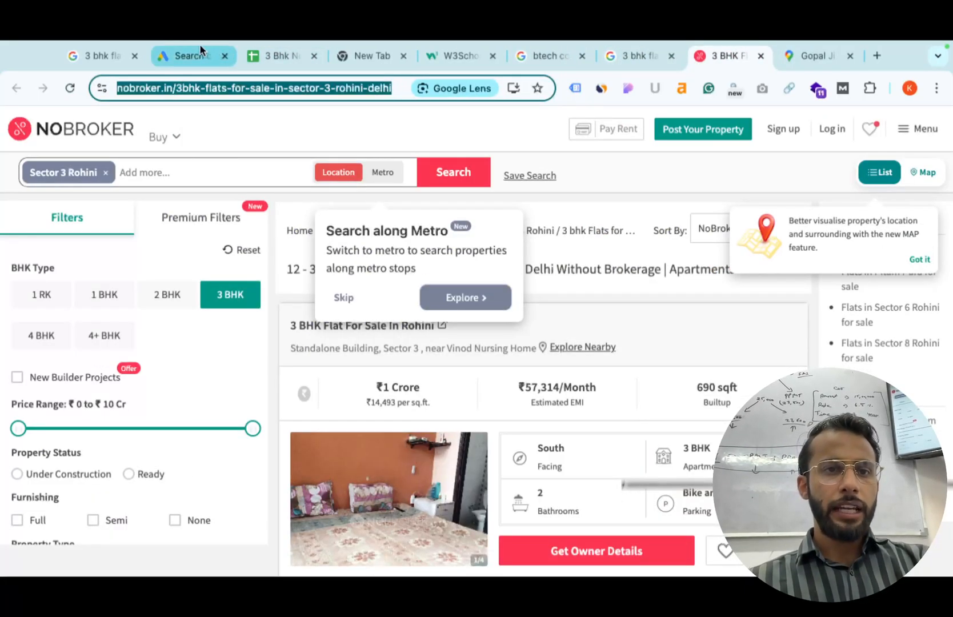
click(224, 55)
click(203, 403)
key(ctrl+v)
Use 'Ready to move flats in noida' from sheet cell E3 as the first headline.
scroll(200, 472, down, 6)
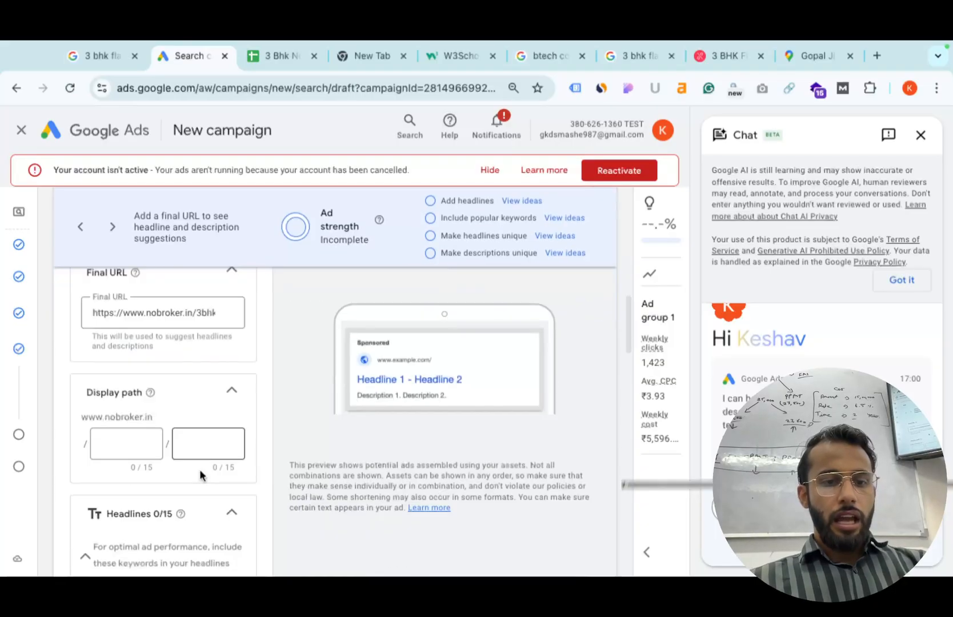
click(171, 470)
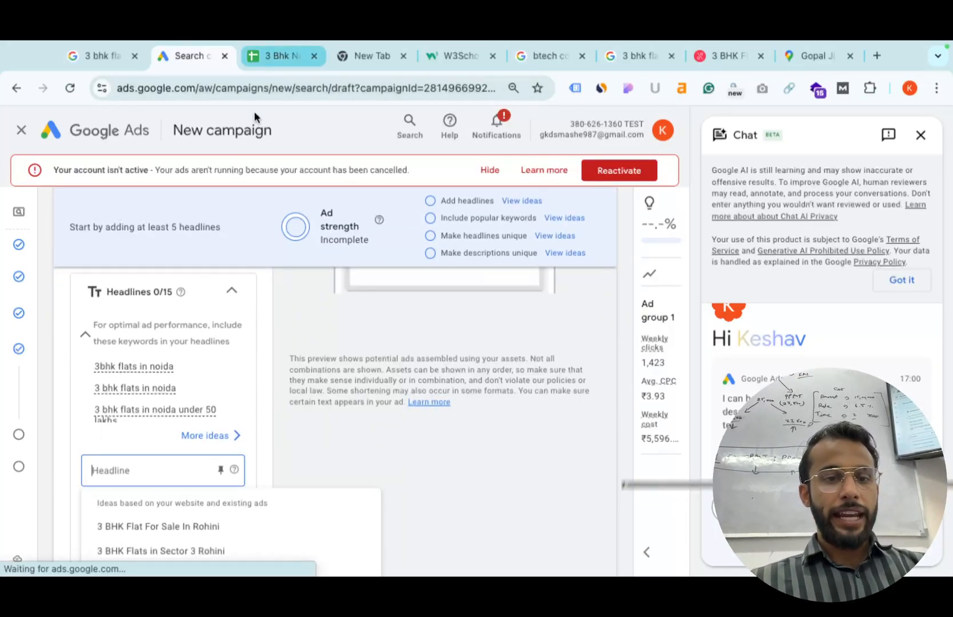
click(275, 463)
scroll(274, 463, up, 1)
scroll(273, 460, left, 1)
scroll(273, 459, down, 2)
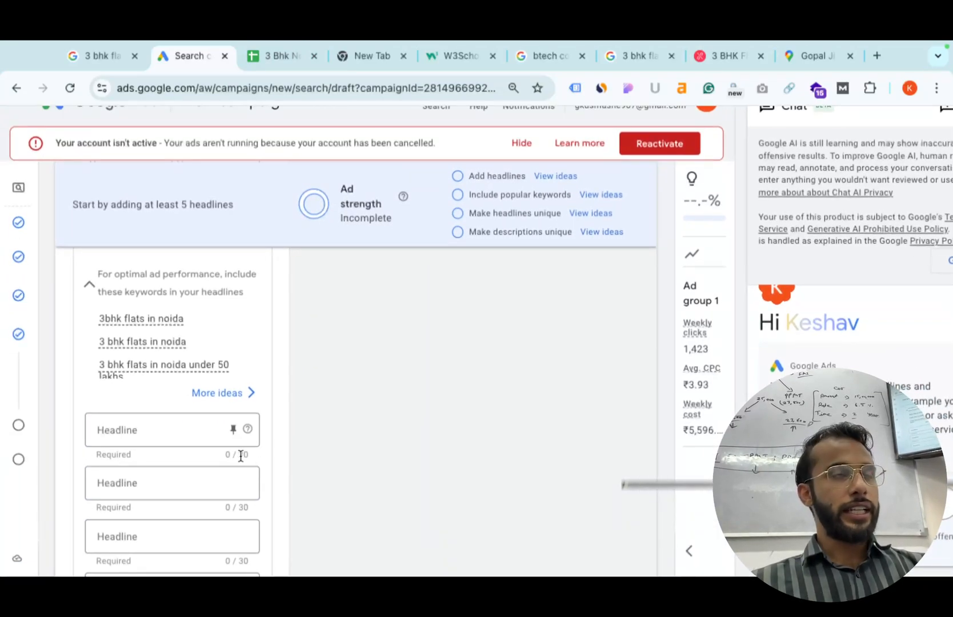
scroll(202, 410, up, 2)
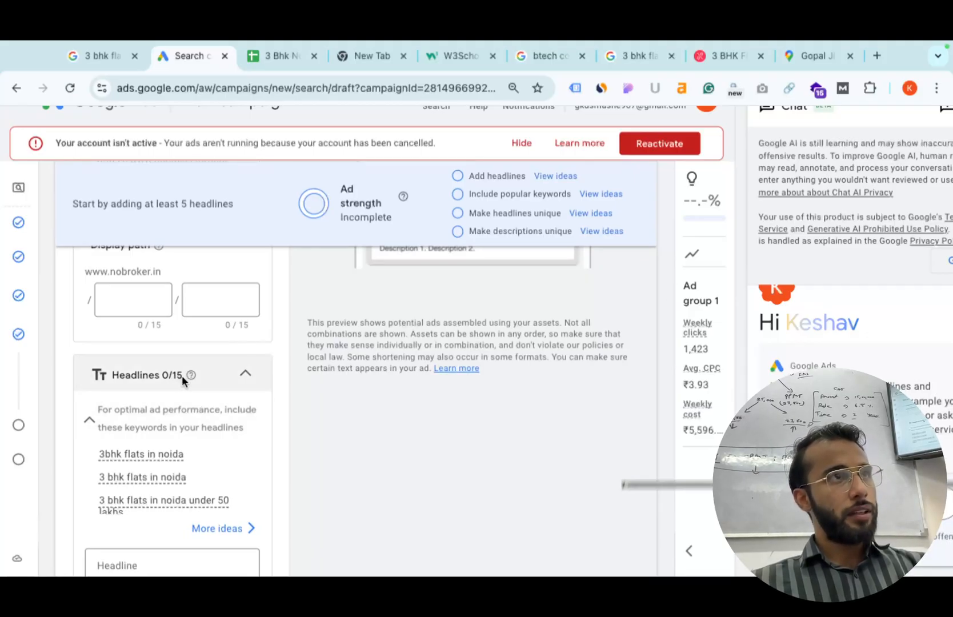
click(299, 60)
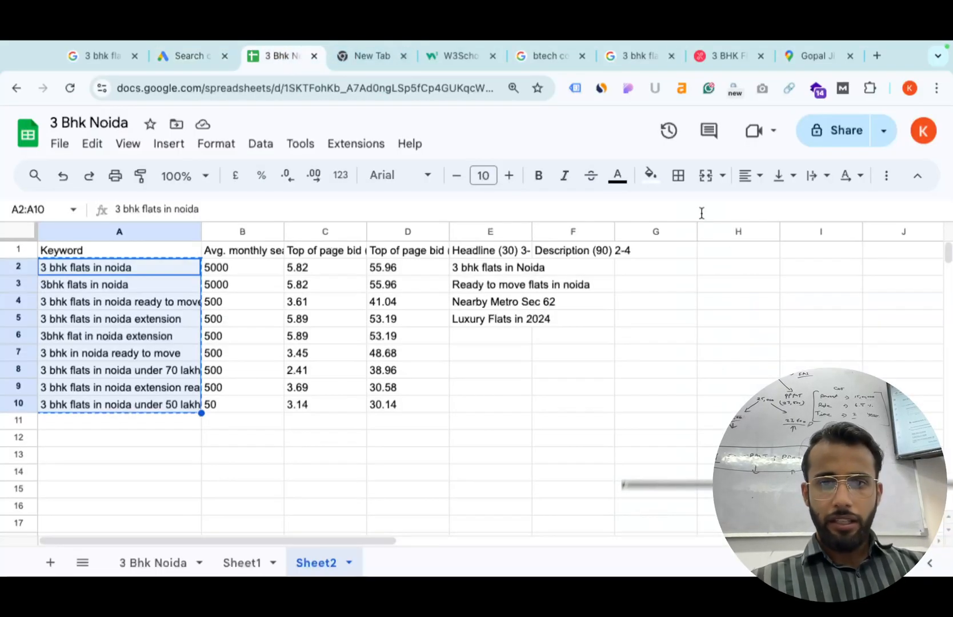
click(505, 284)
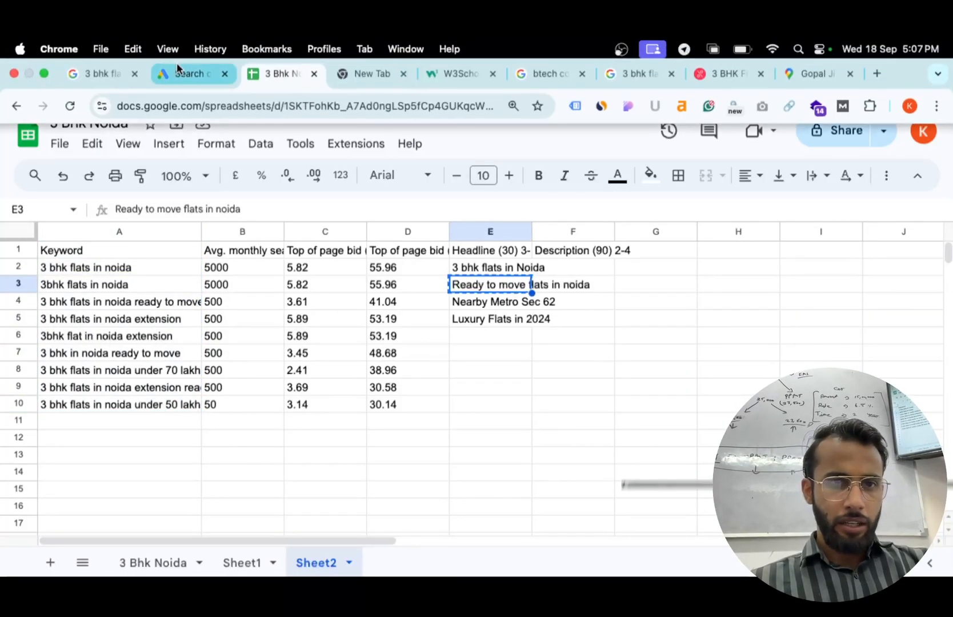
click(178, 55)
scroll(183, 492, down, 2)
click(159, 431)
text(Ready to move flats in noida)
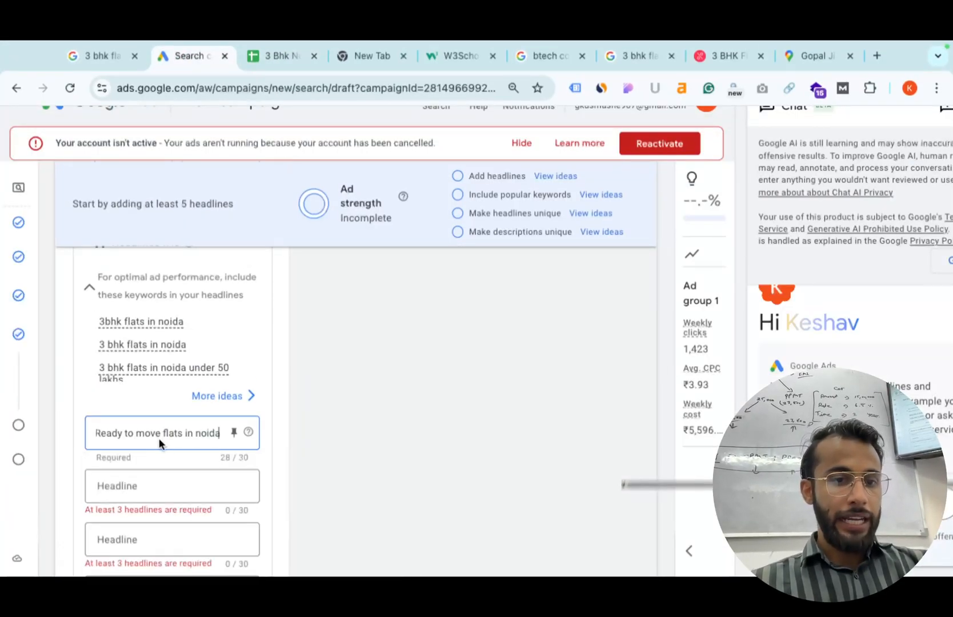
Fill headlines two to six from suggestions, e.g. '3 BHK Flats for Sale', 'Buy 3 BHK In Sector 3 Rohini'.
scroll(148, 484, down, 1)
click(164, 442)
click(174, 493)
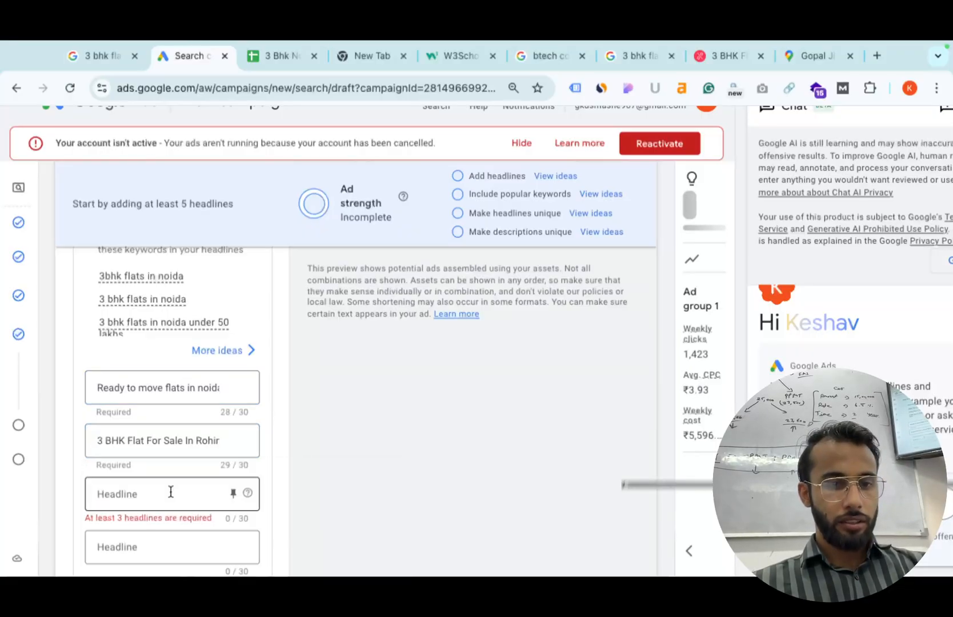
click(164, 550)
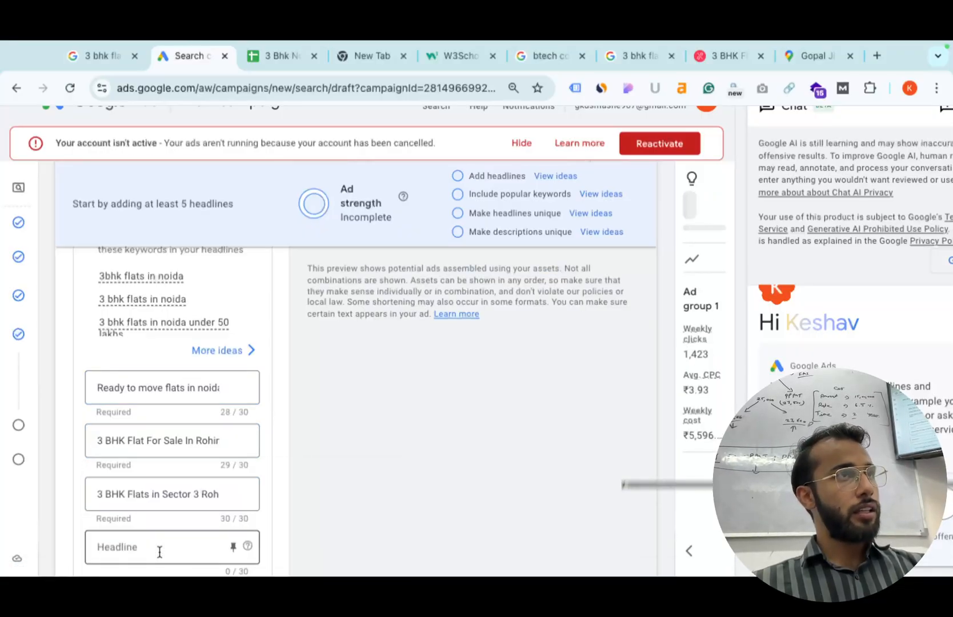
scroll(178, 505, down, 2)
click(154, 465)
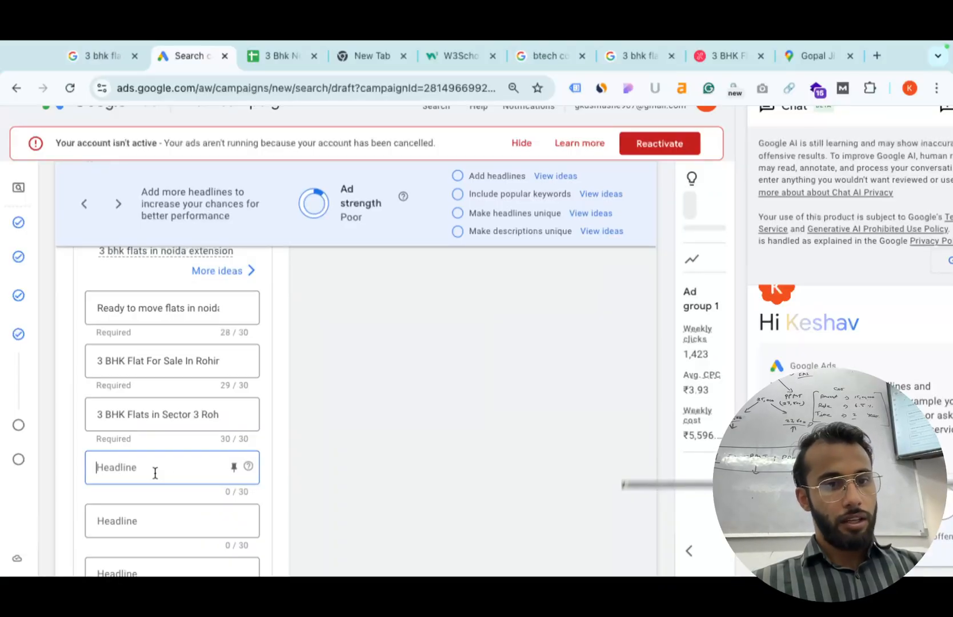
click(170, 528)
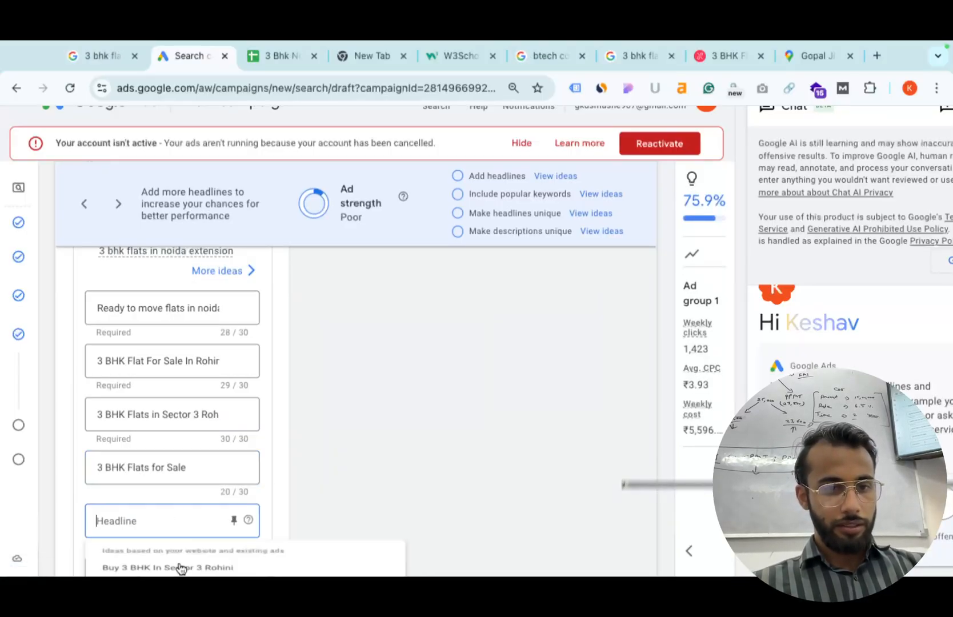
scroll(180, 563, down, 1)
click(185, 536)
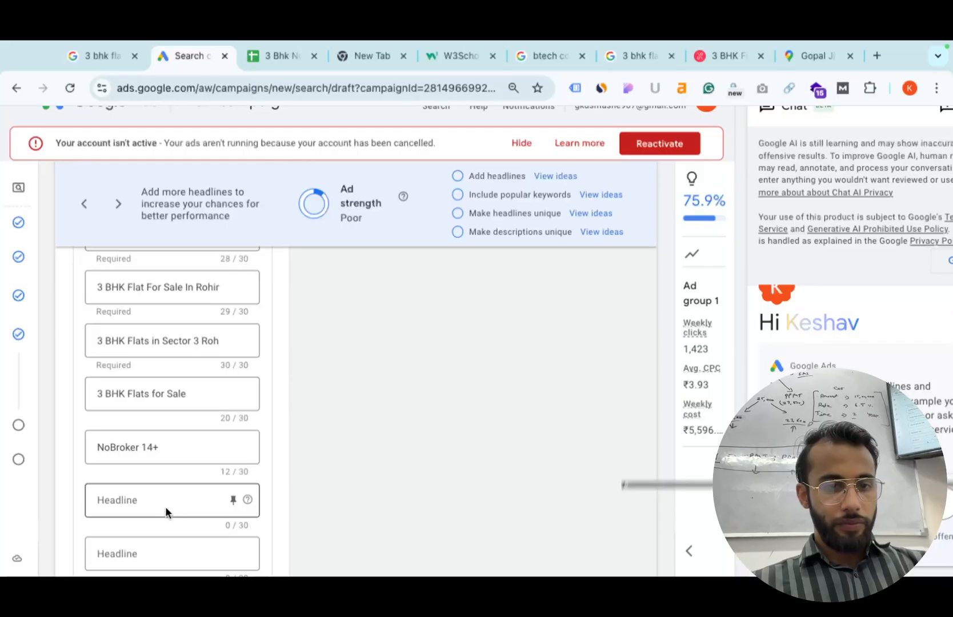
click(174, 506)
click(173, 560)
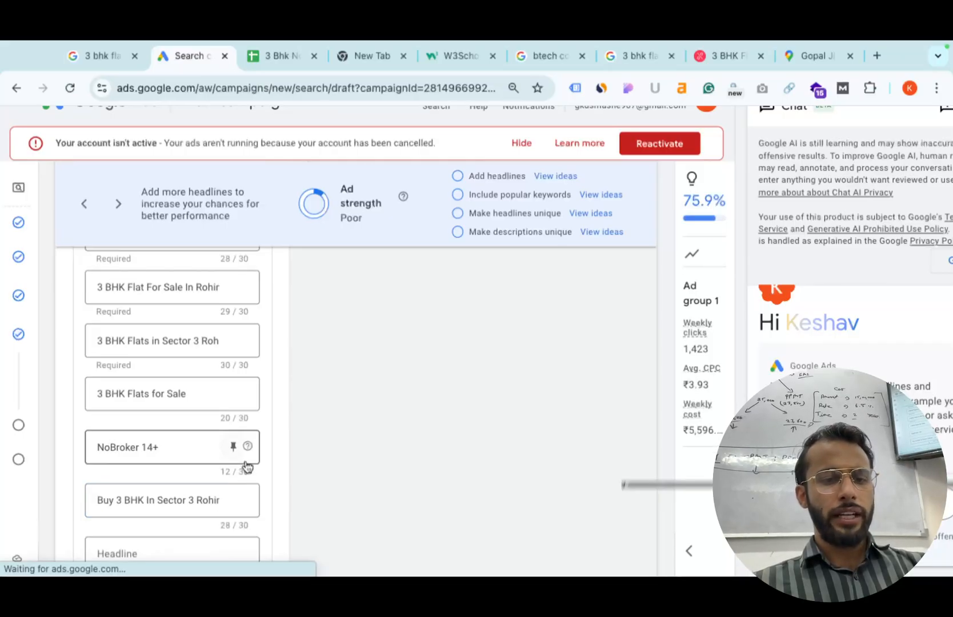
scroll(247, 465, down, 2)
scroll(258, 438, down, 1)
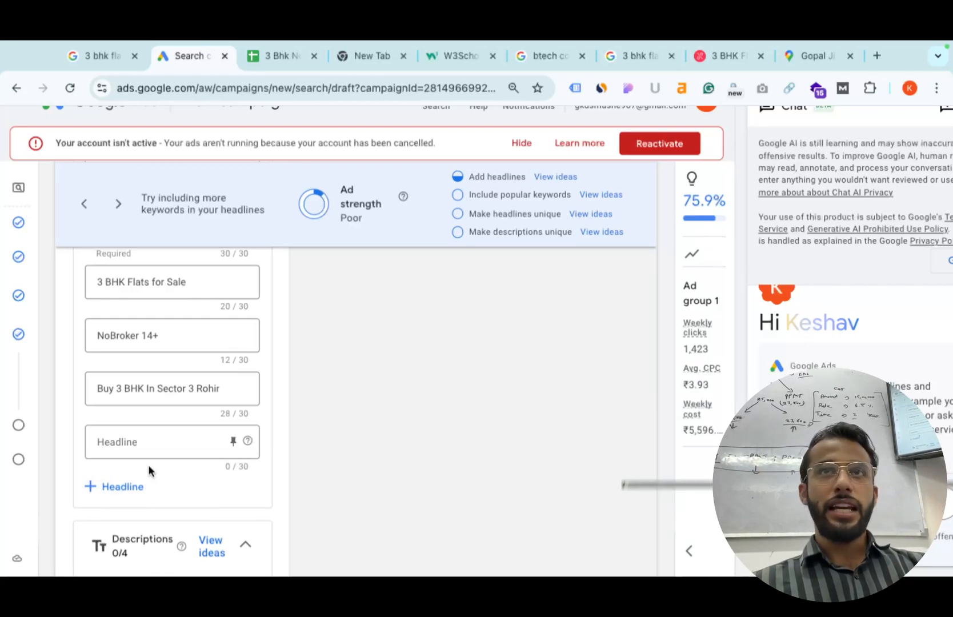
scroll(149, 470, down, 2)
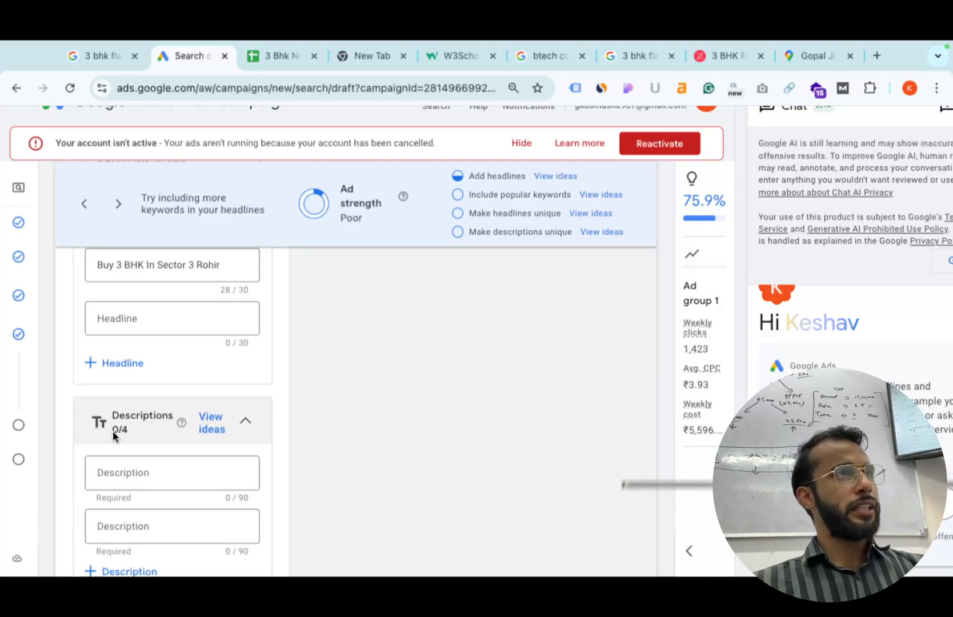
Fill both descriptions with suggested lines like '3 BHK Flat for Sale in Sector 3 Rohini, Delhi without Brokerage'.
click(159, 466)
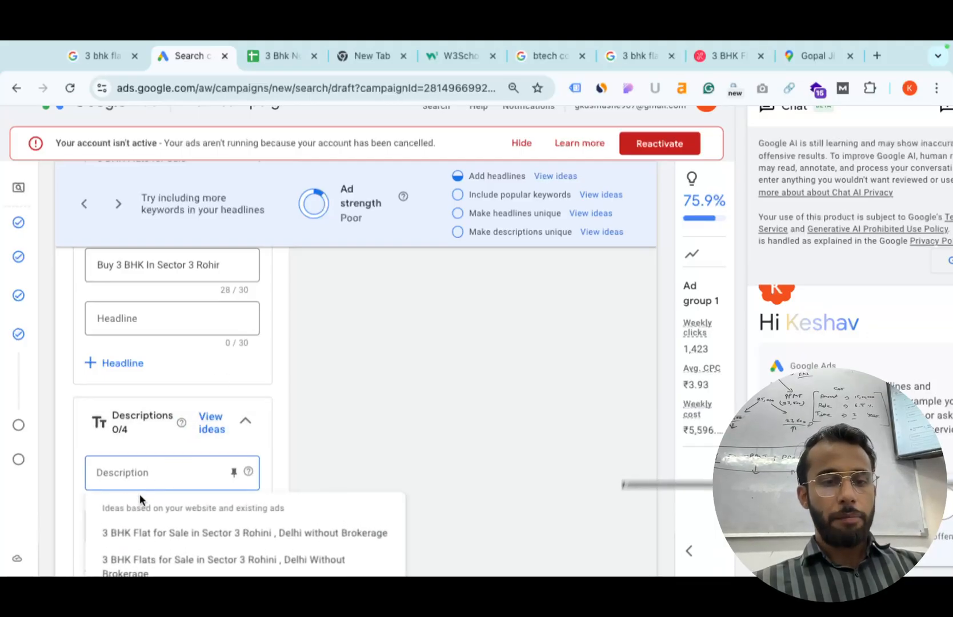
click(161, 533)
scroll(171, 513, down, 1)
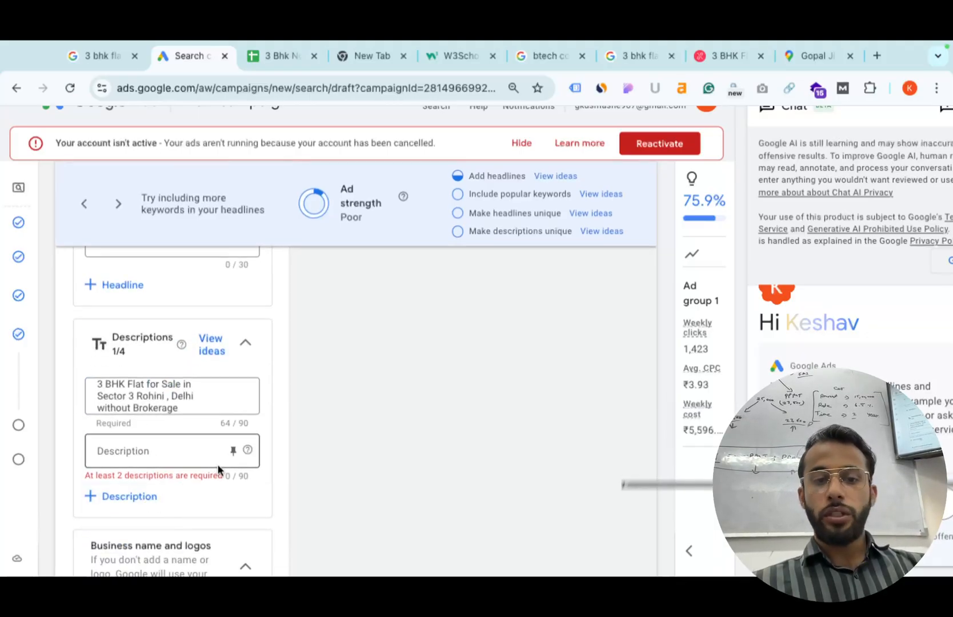
scroll(251, 439, up, 3)
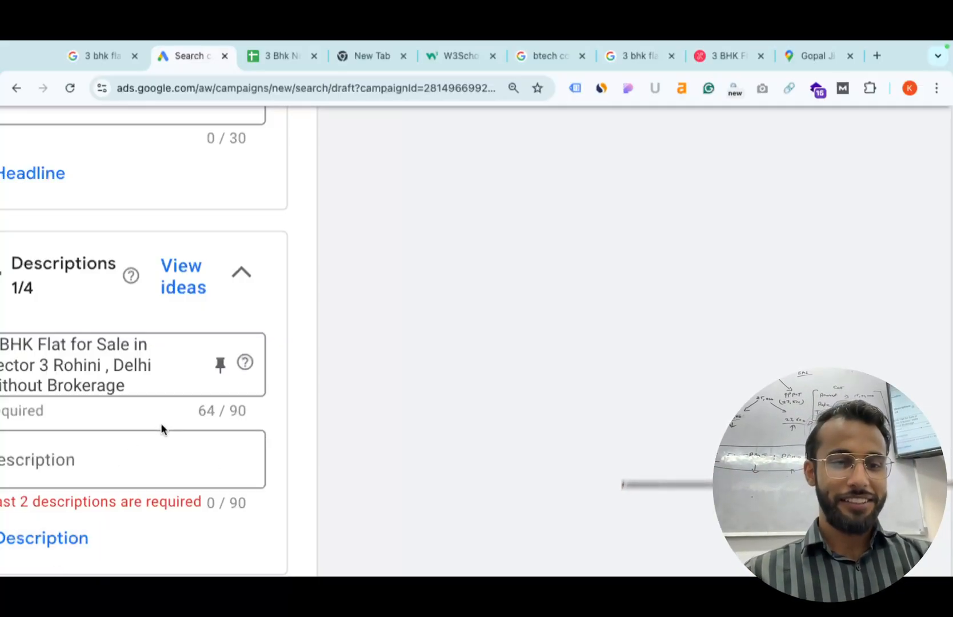
scroll(160, 423, down, 5)
click(132, 457)
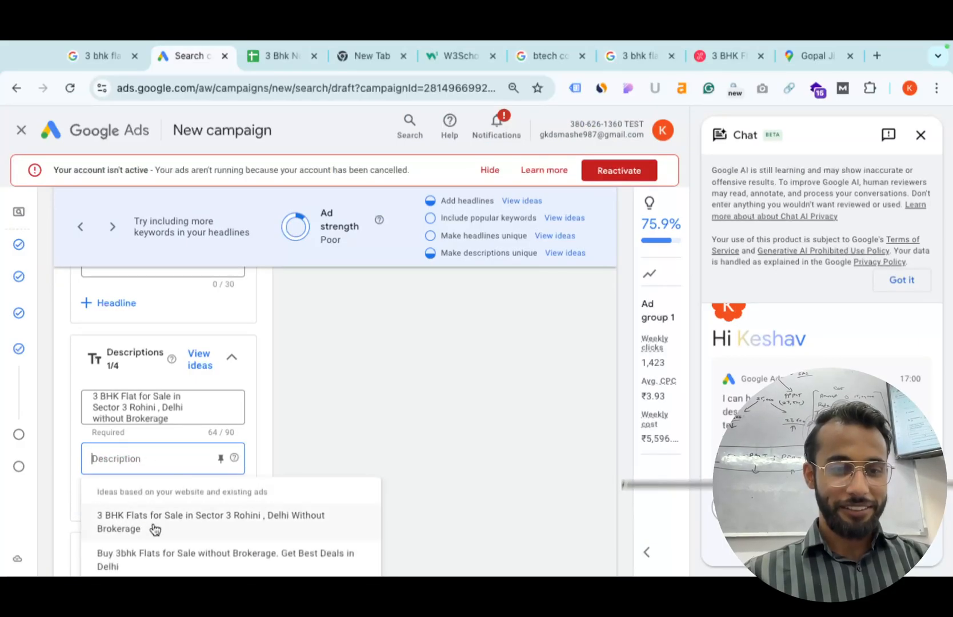
click(153, 526)
scroll(152, 523, down, 3)
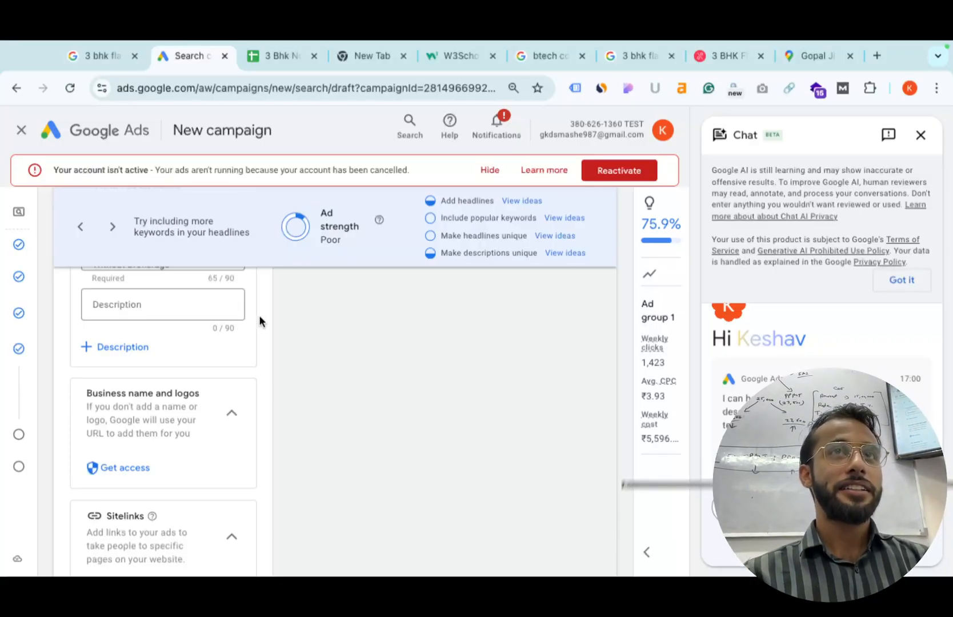
scroll(259, 318, down, 2)
scroll(260, 321, down, 1)
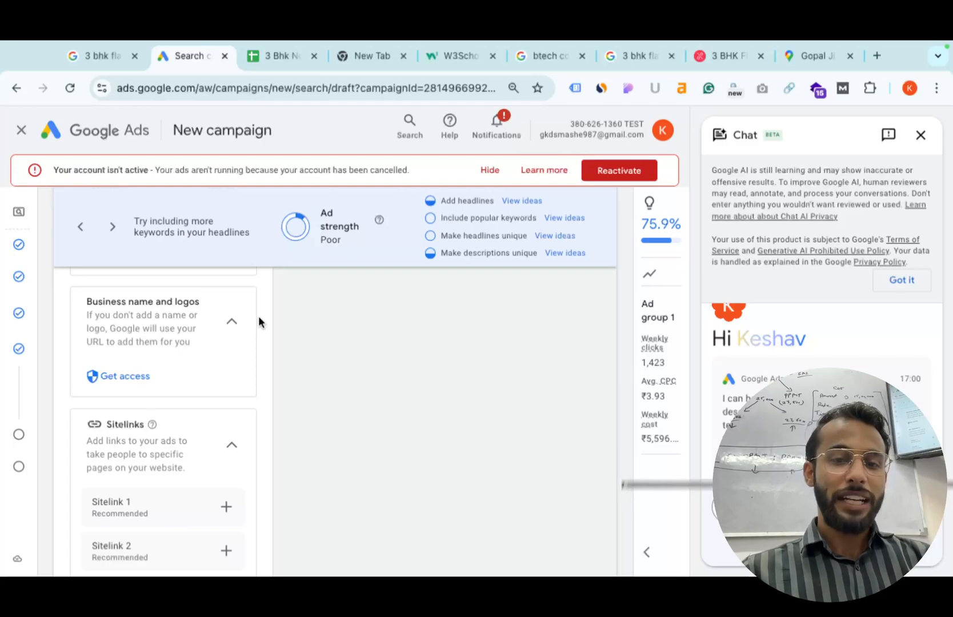
Close the Chat side panel and review the ad's headlines and descriptions.
click(920, 135)
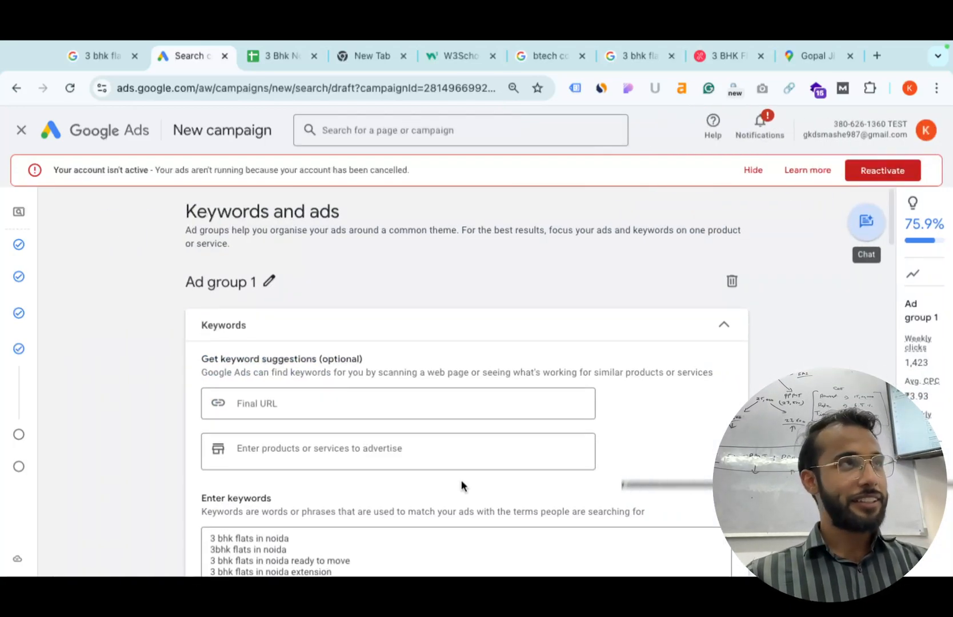
scroll(462, 483, down, 10)
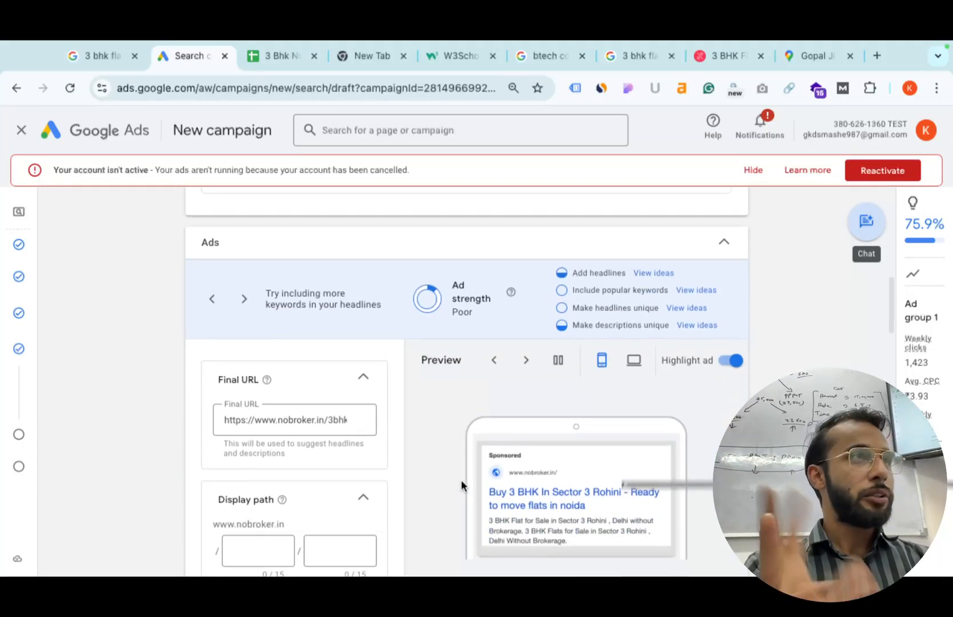
scroll(462, 484, down, 8)
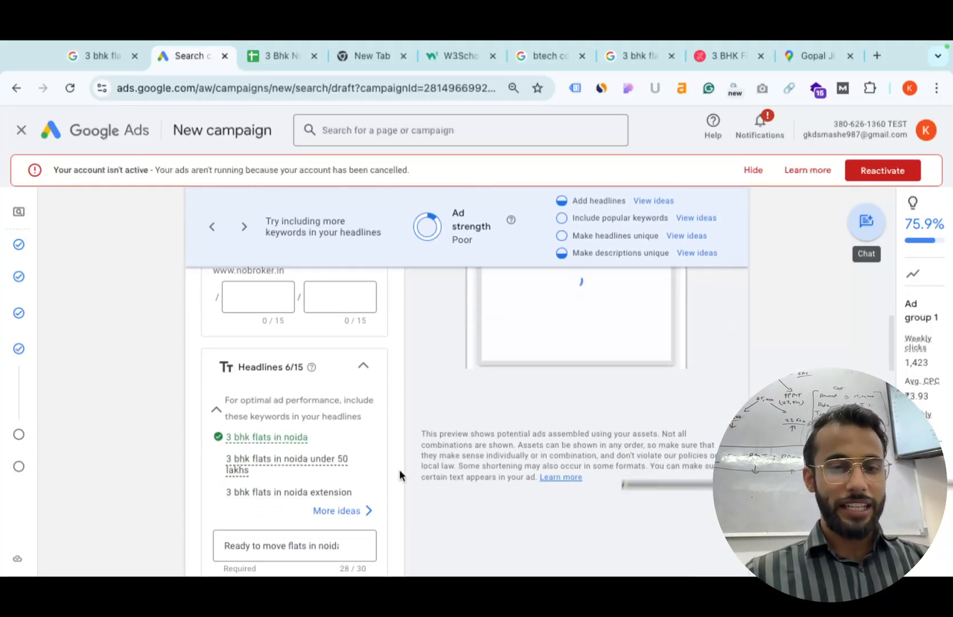
scroll(380, 469, down, 4)
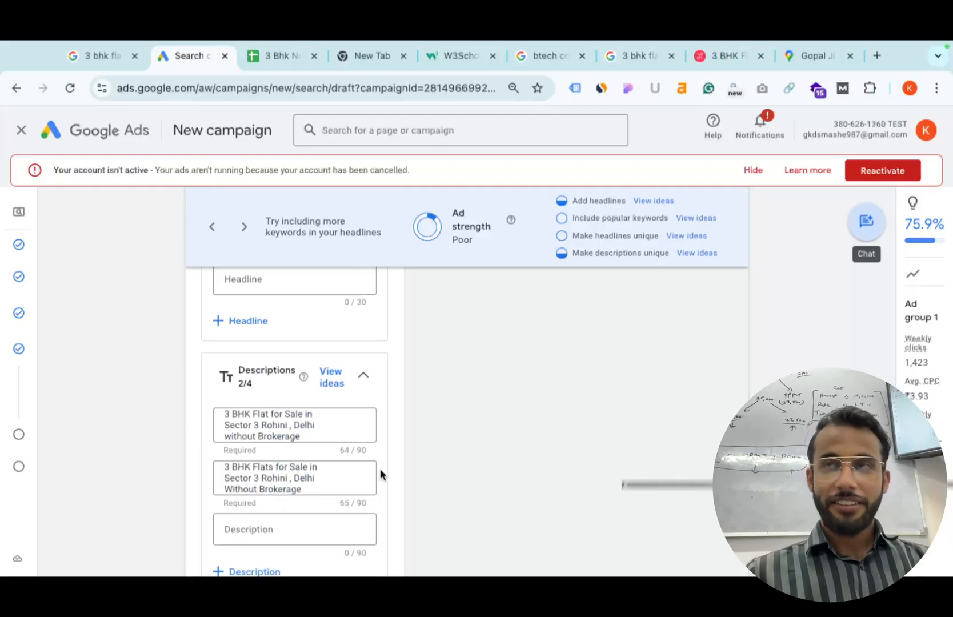
Upload the GST registration certificate PDF from Downloads into Sejda's online PDF editor at sejda.com/pdf-editor.
key(ctrl+t)
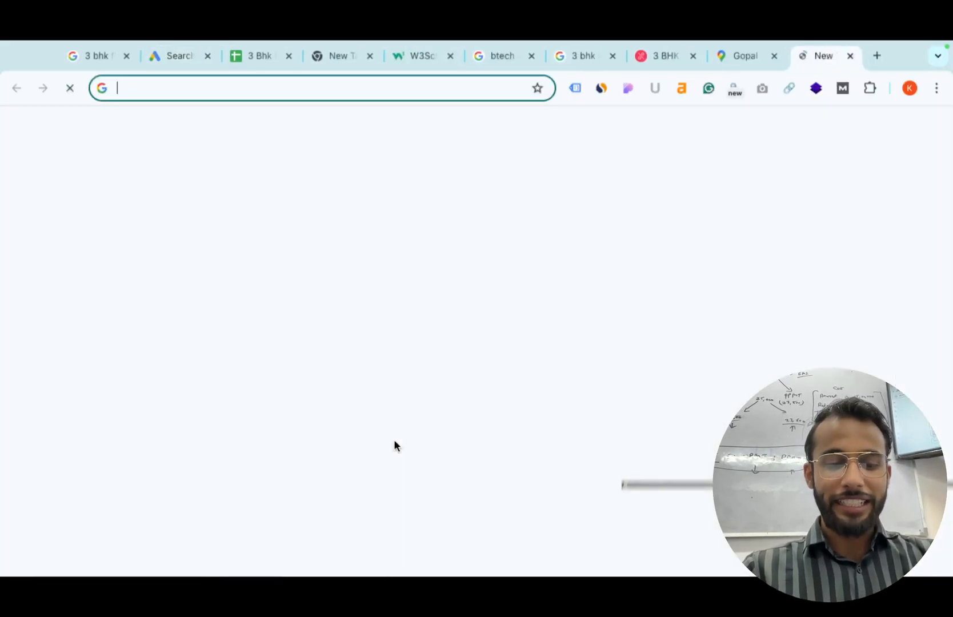
text(sejda.com/)
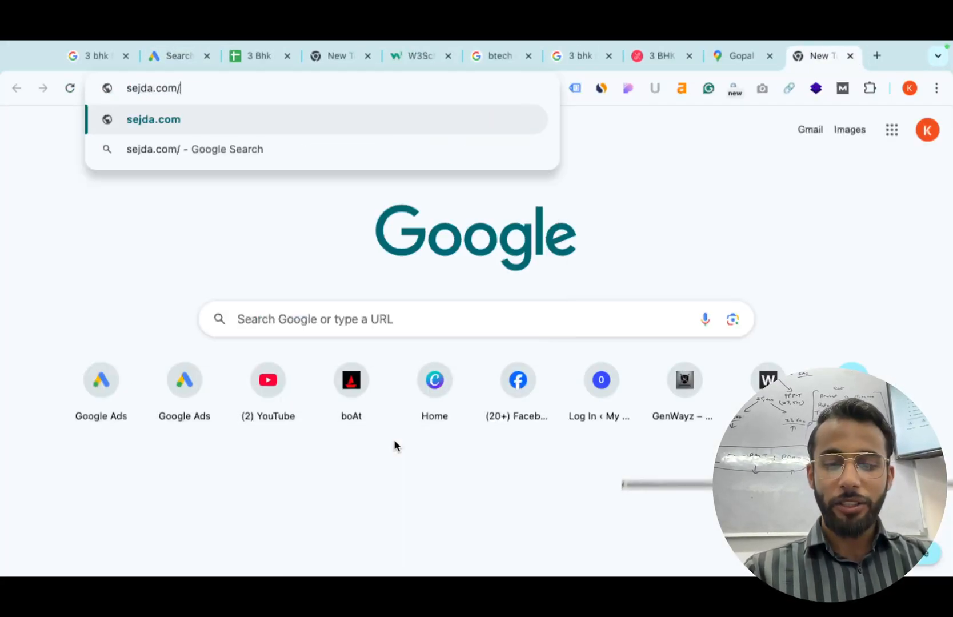
text(pdf-editor)
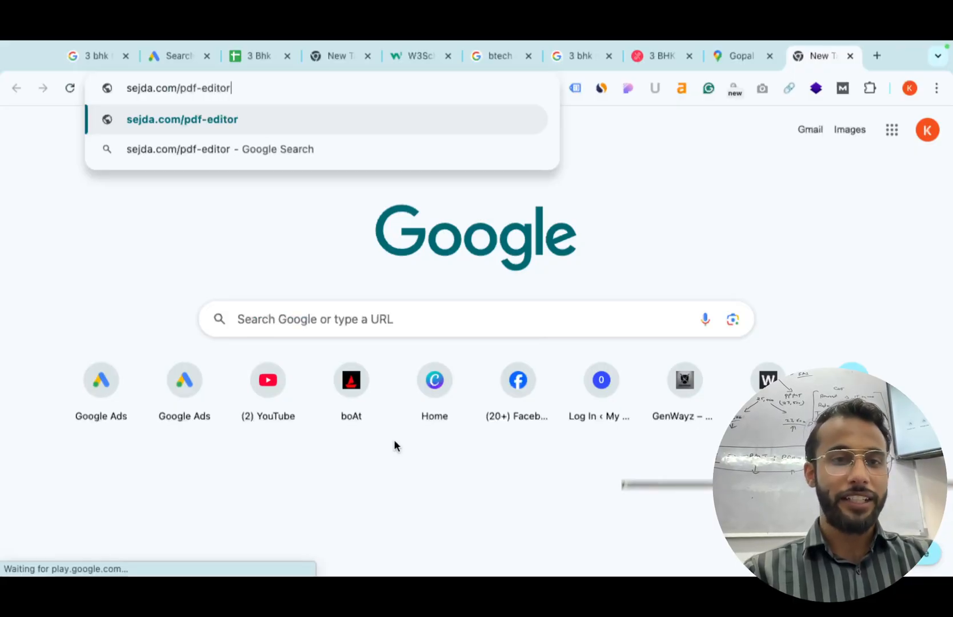
key(Return)
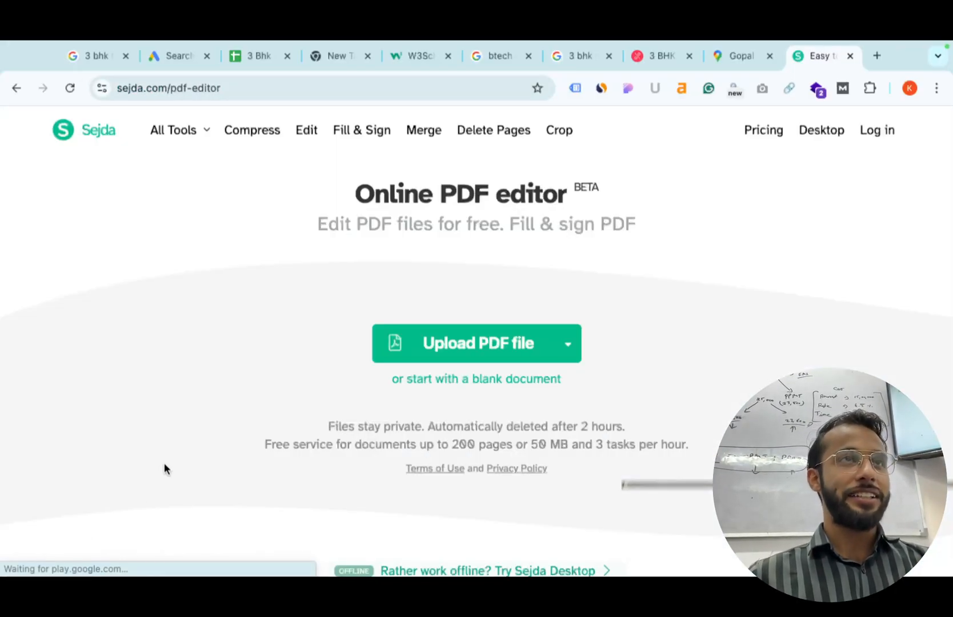
click(445, 344)
click(383, 251)
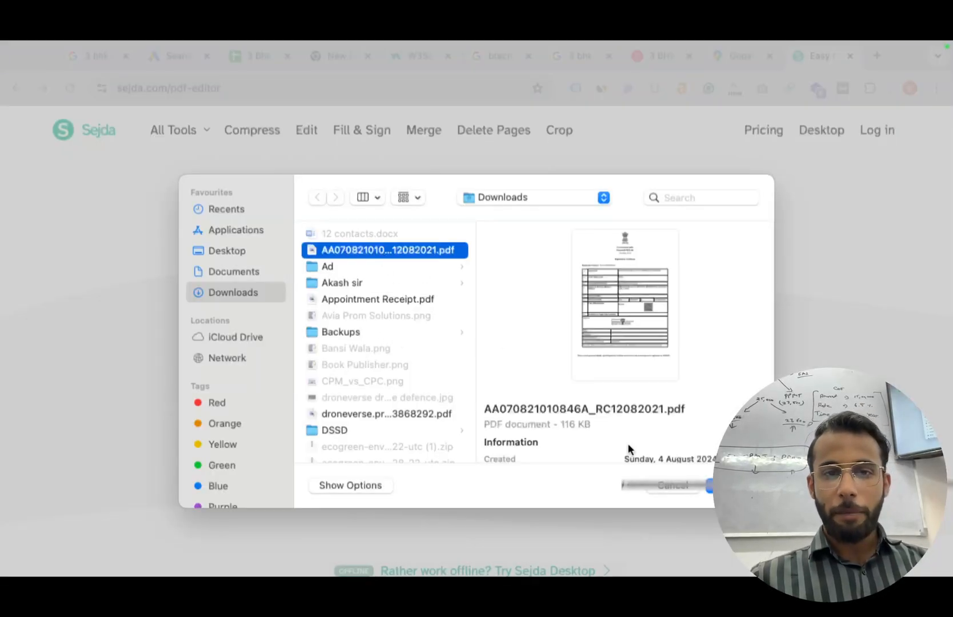
click(733, 485)
Review the opened PDF, dismiss the unsupported form fields notice, and start a 'canva pdf editor' search.
scroll(599, 485, down, 6)
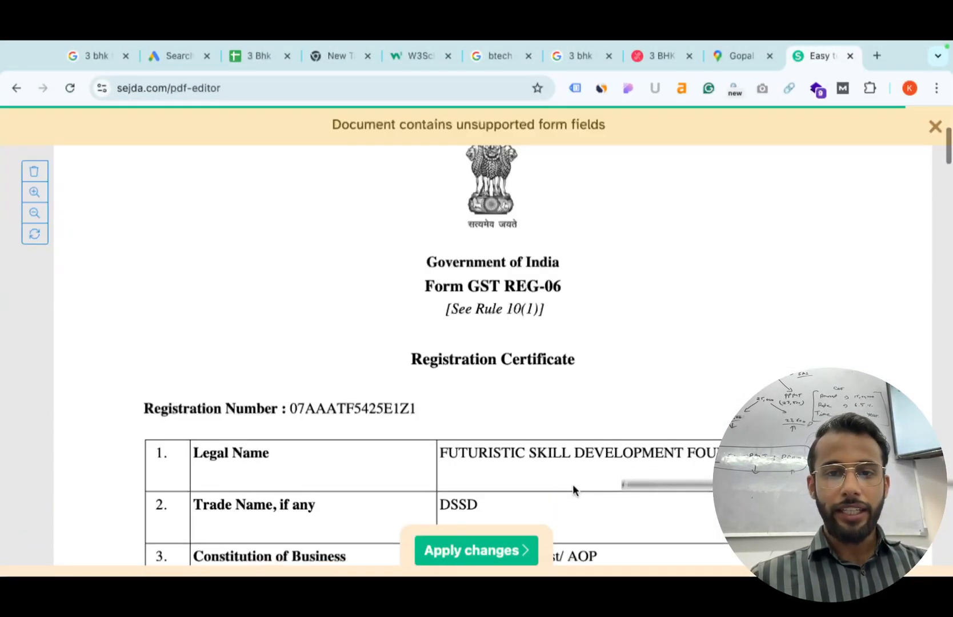
scroll(552, 489, down, 2)
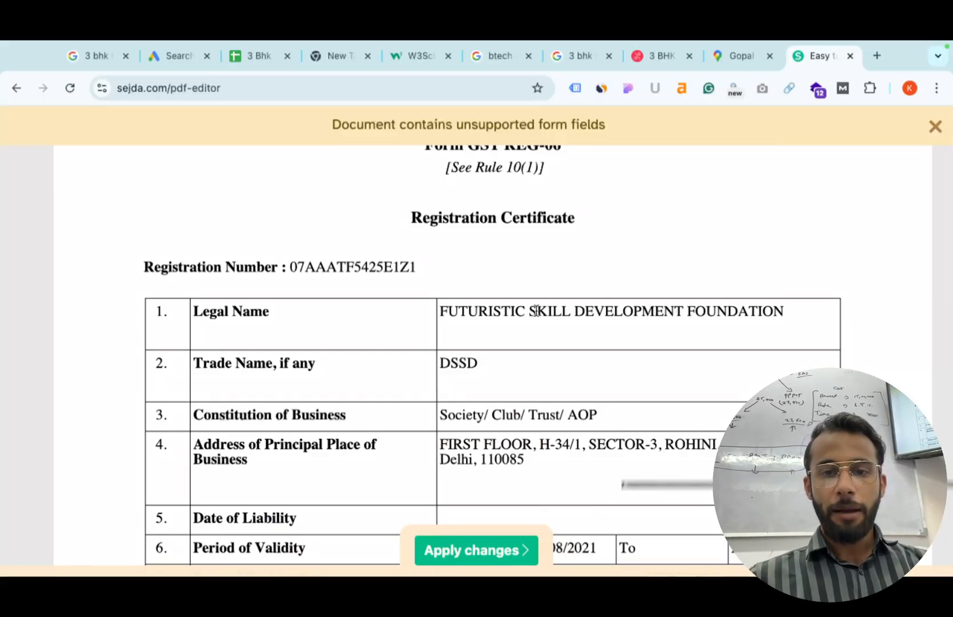
scroll(529, 321, down, 10)
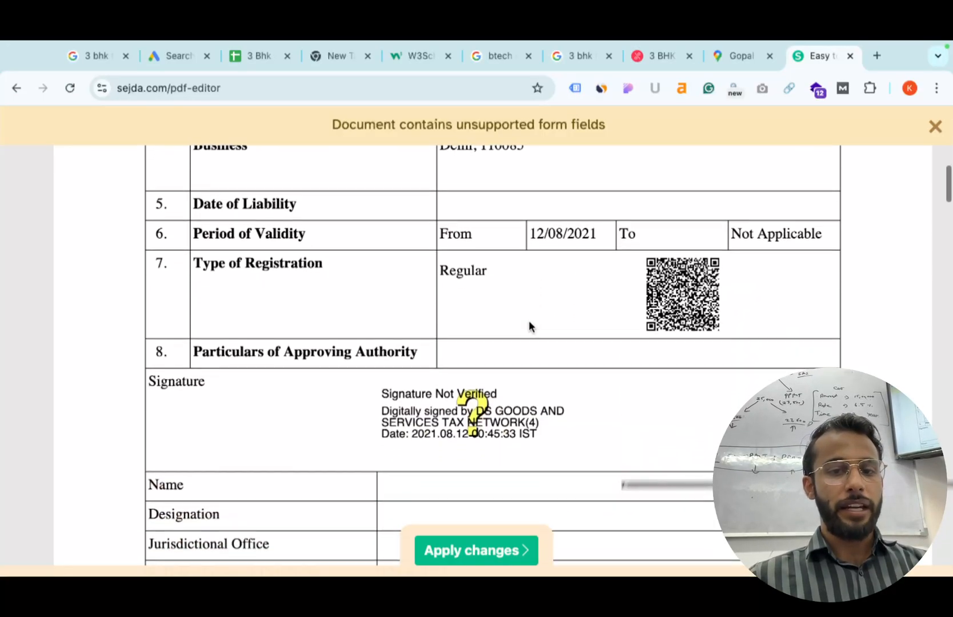
scroll(529, 320, up, 15)
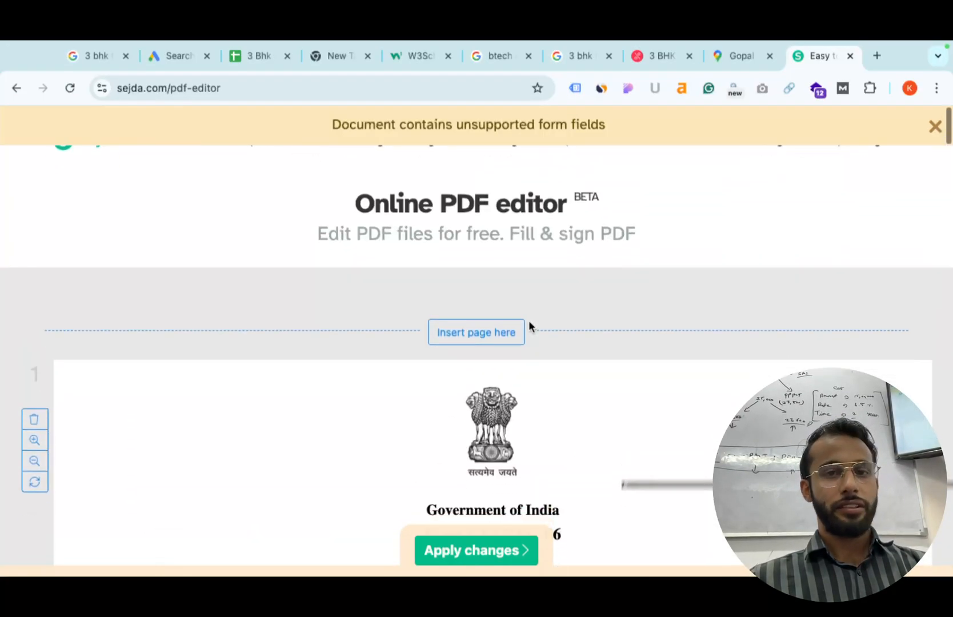
click(933, 126)
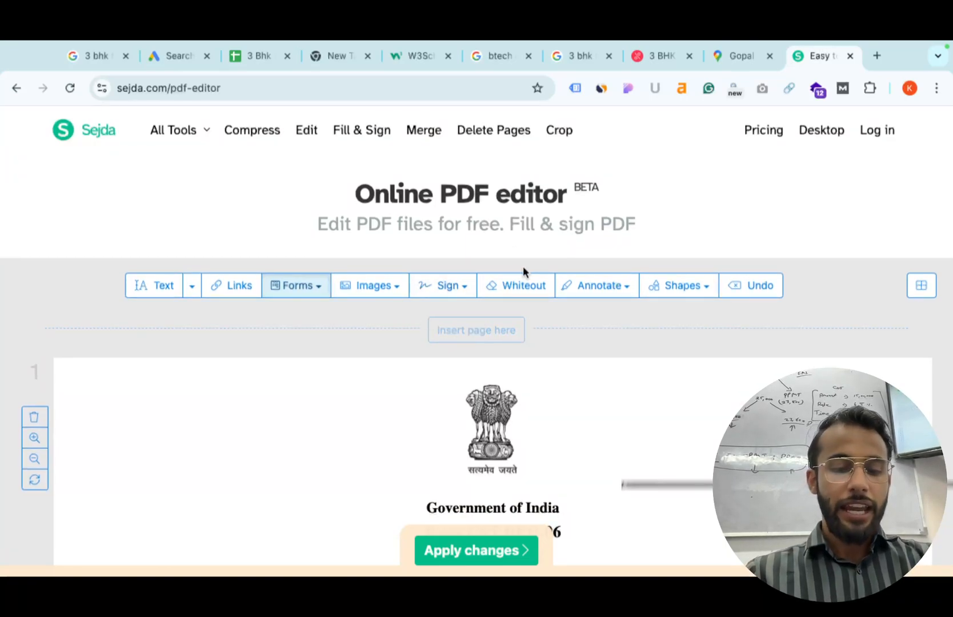
key(ctrl+t)
text(can)
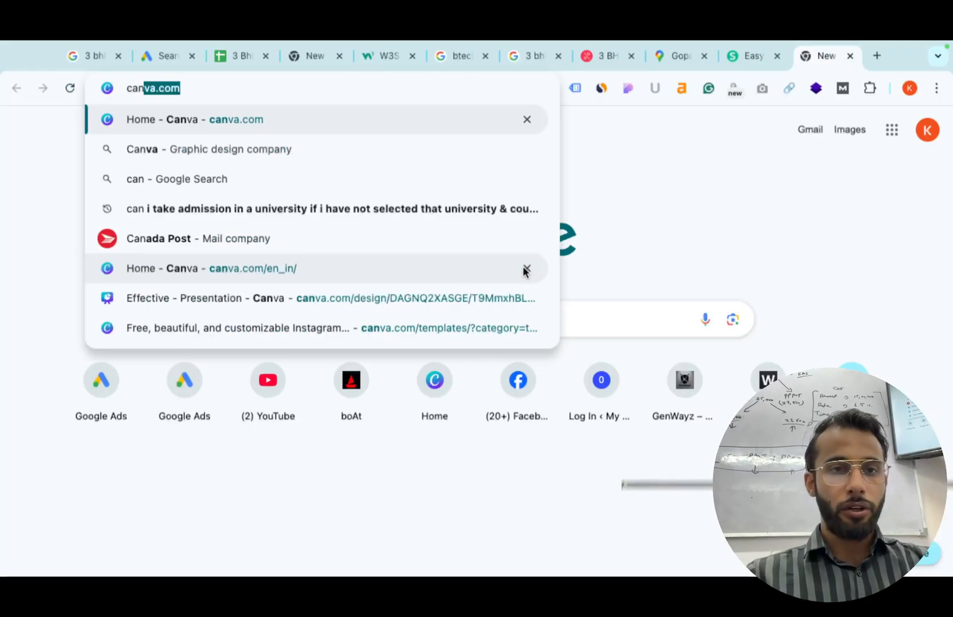
text(va pdf editor)
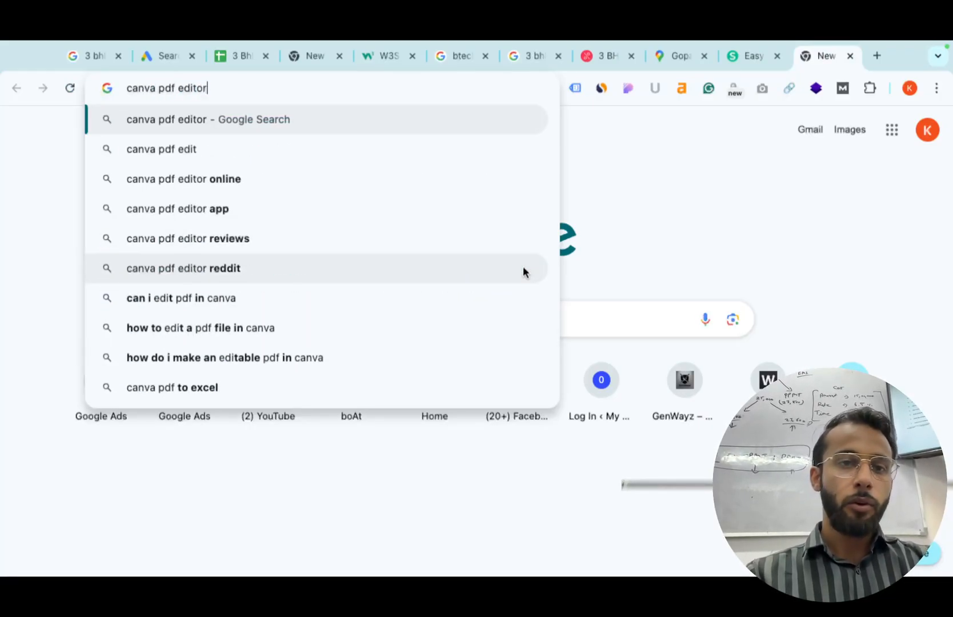
Run the 'canva pdf editor' Google search, then go back through the open tabs to the Google Ads campaign draft.
key(Return)
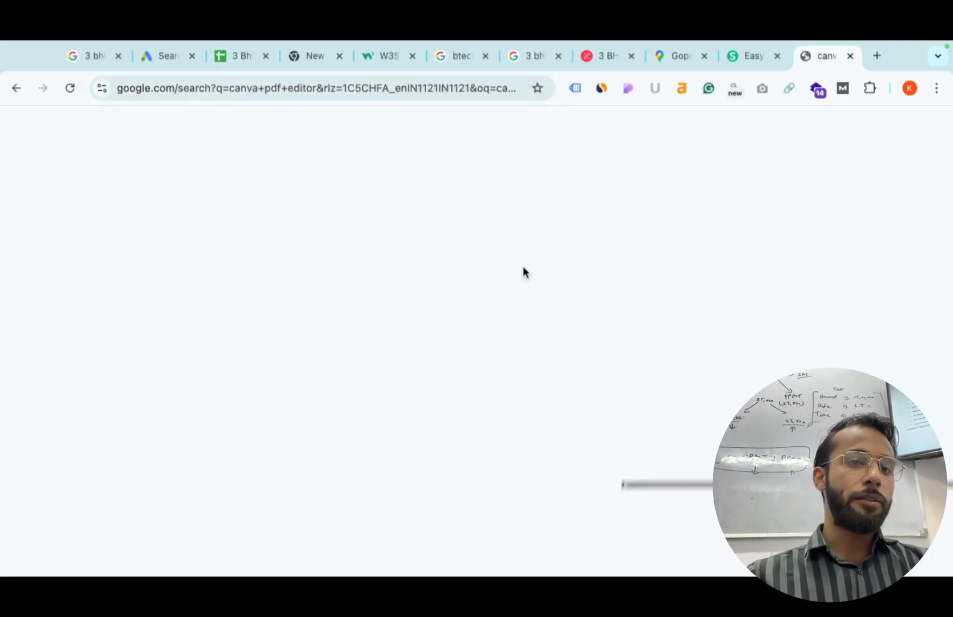
scroll(244, 476, down, 2)
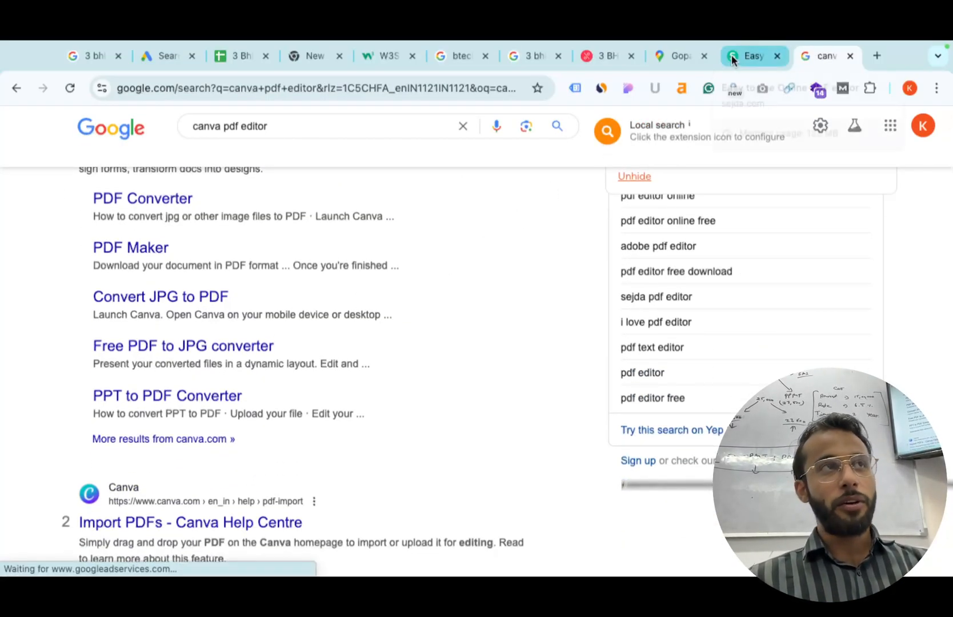
click(655, 60)
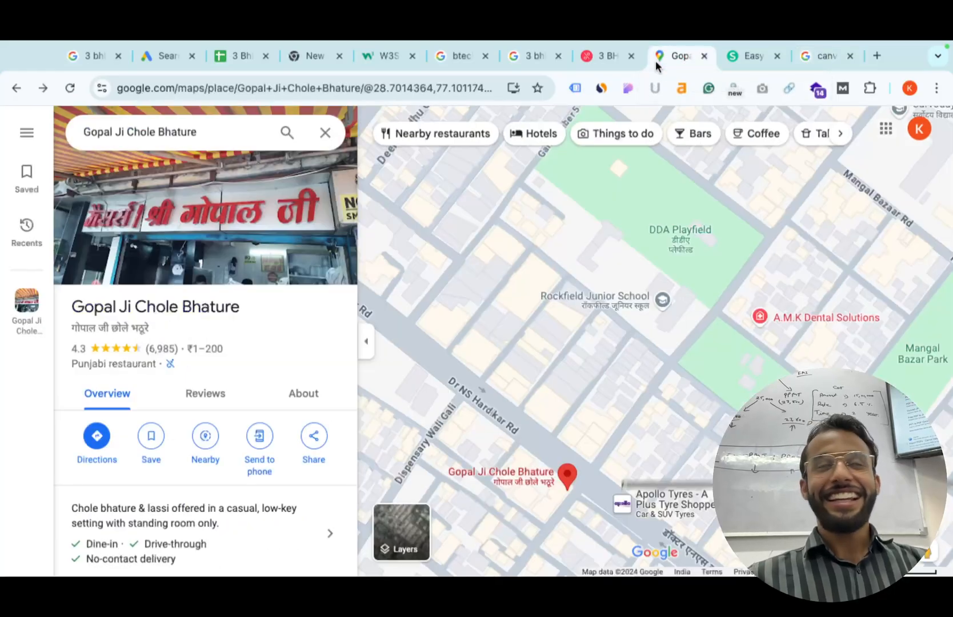
click(601, 52)
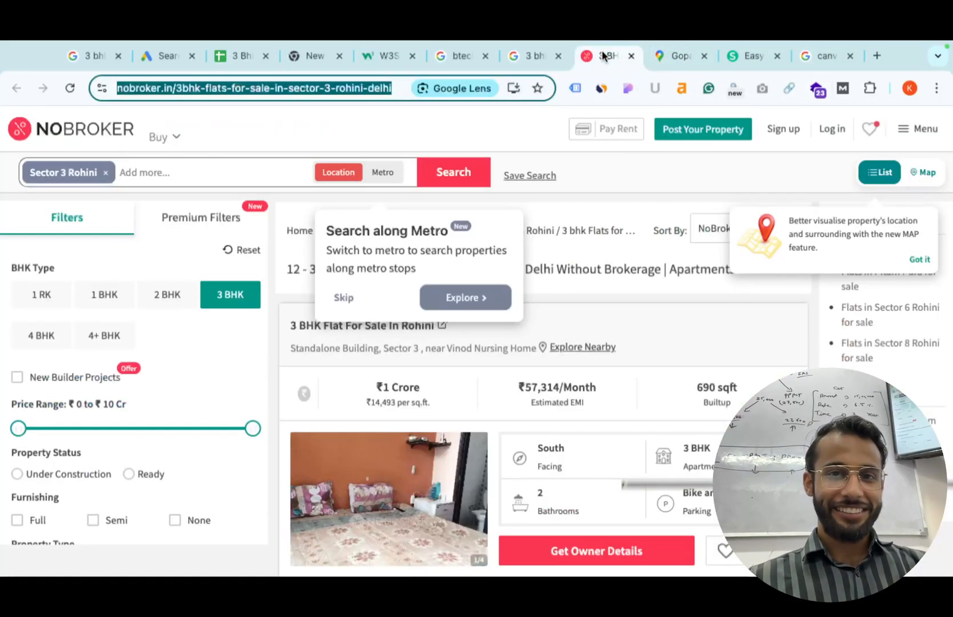
click(516, 53)
click(452, 57)
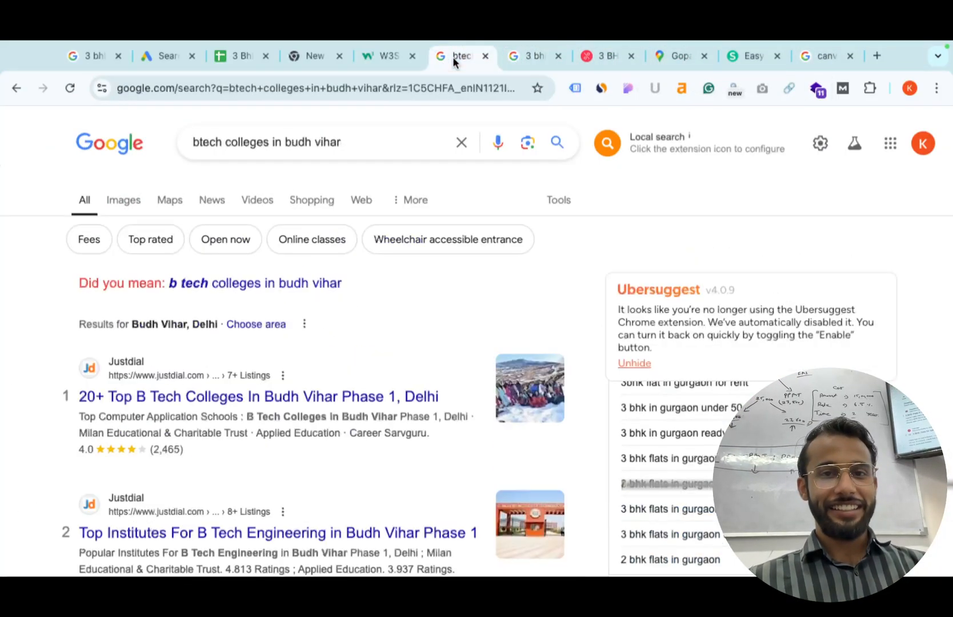
click(358, 52)
click(302, 57)
click(241, 57)
click(168, 56)
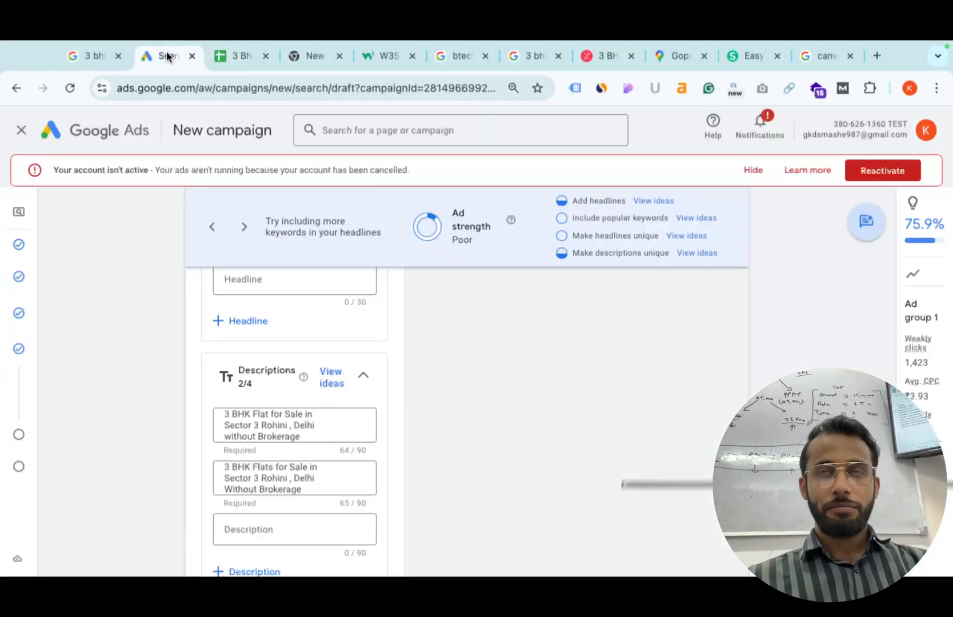
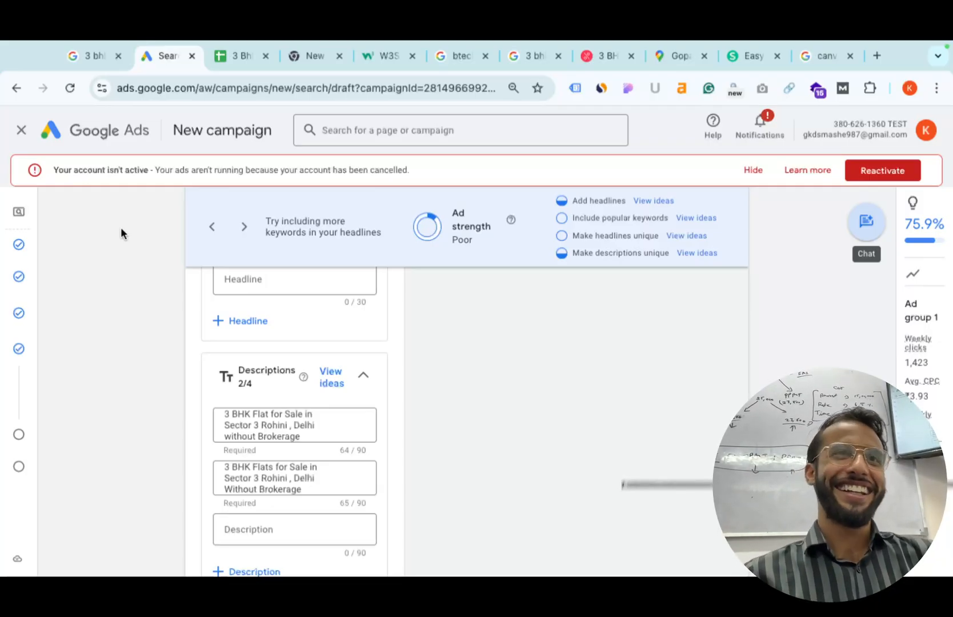
Search Google in a new tab for '10th cbse marksheet maker'.
scroll(255, 325, down, 1)
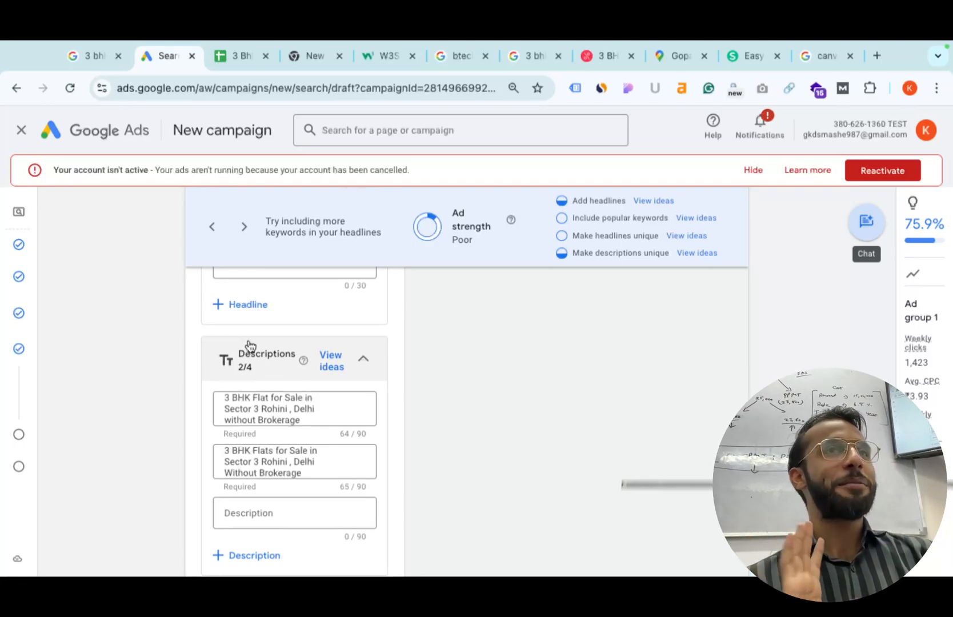
scroll(249, 345, down, 5)
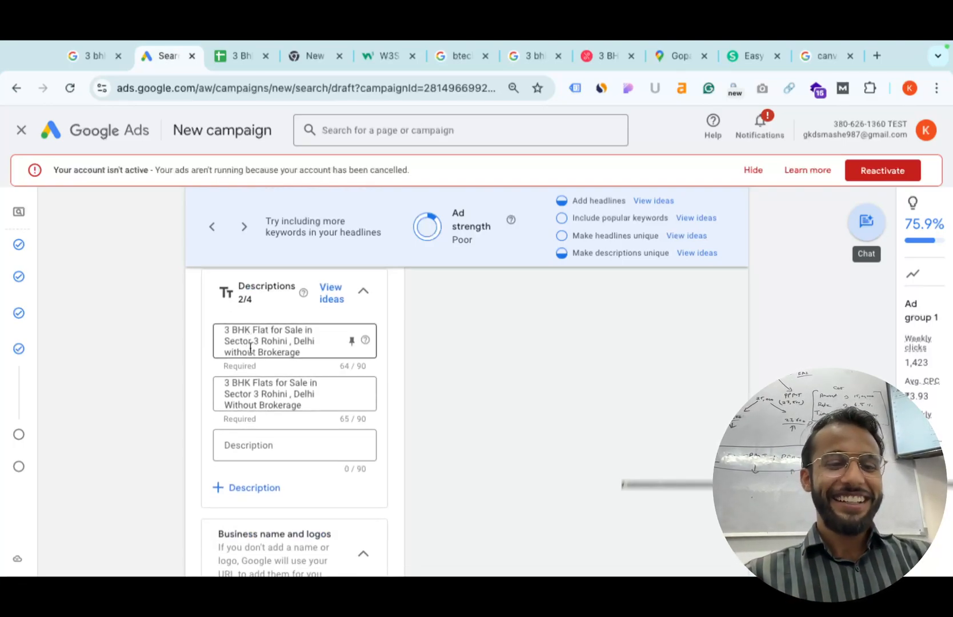
scroll(298, 410, down, 2)
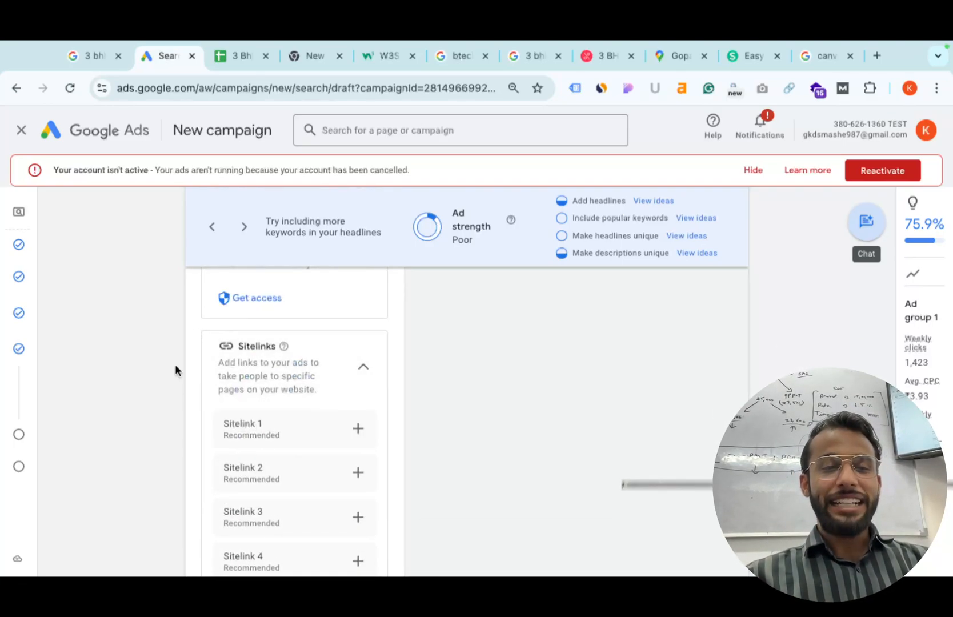
scroll(343, 399, up, 5)
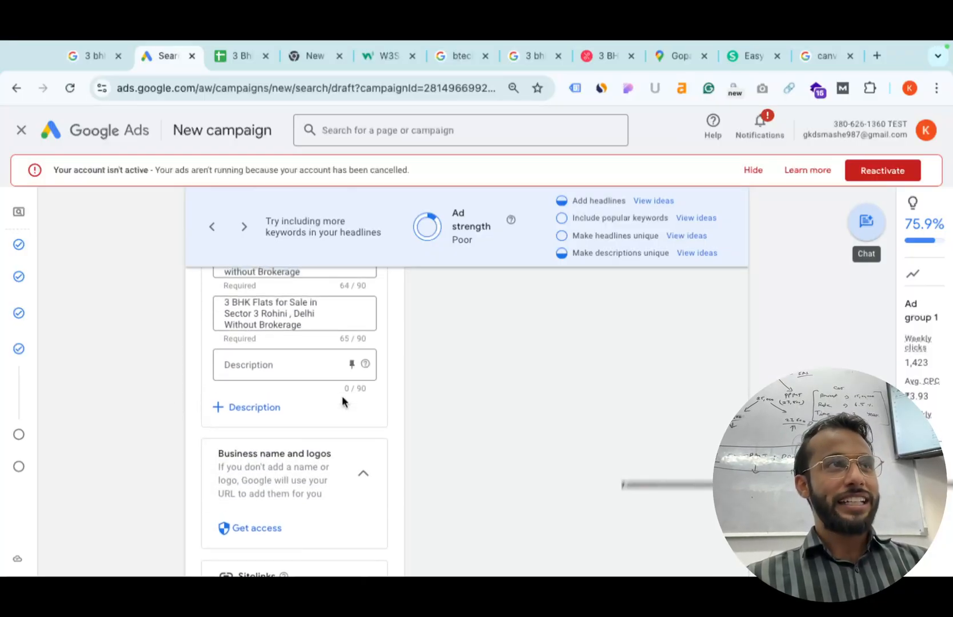
scroll(343, 399, up, 1)
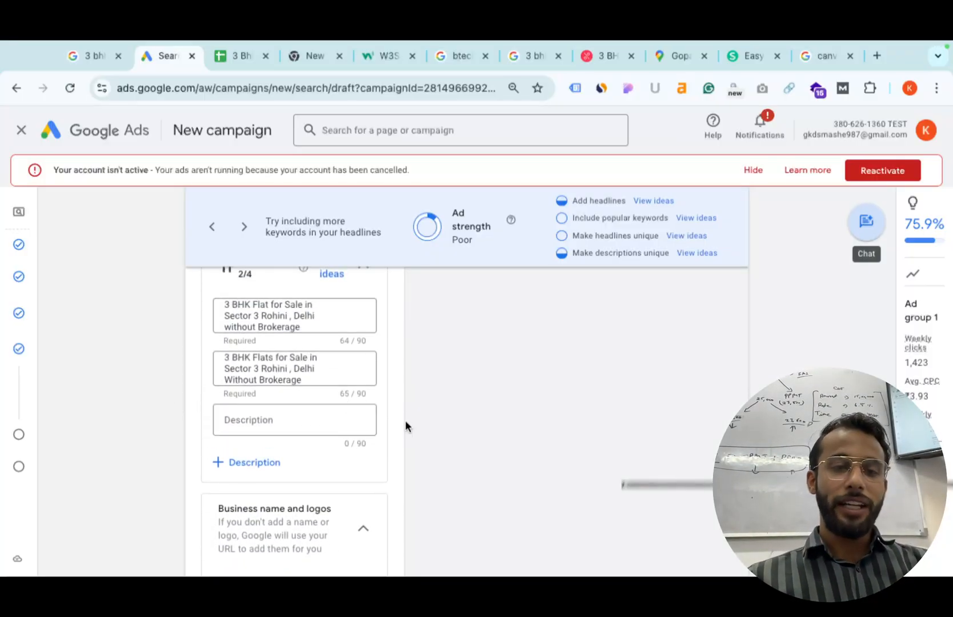
scroll(406, 423, up, 2)
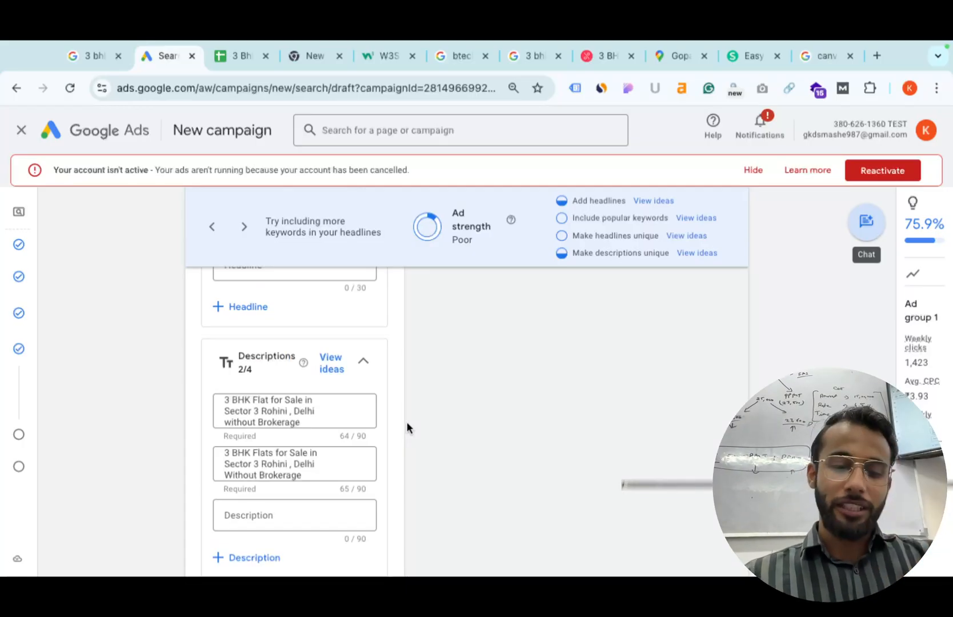
key(ctrl+t)
text(10)
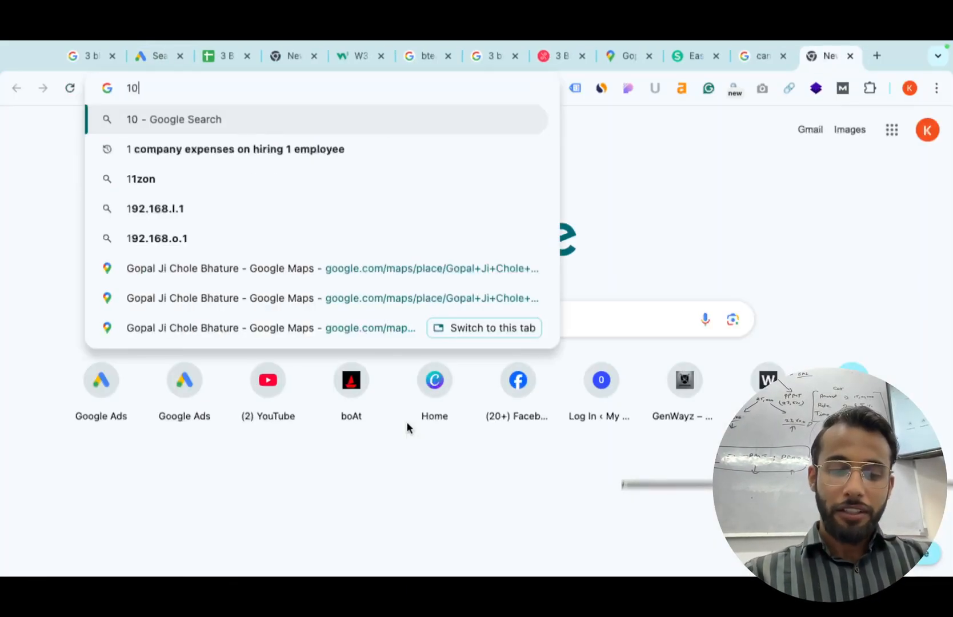
text(th cbs)
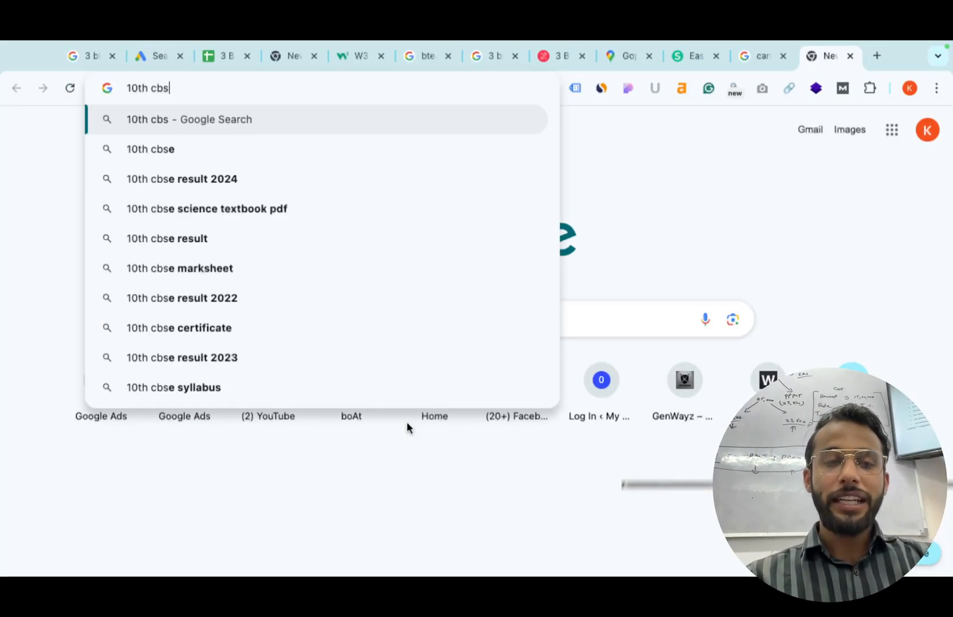
text(e mark)
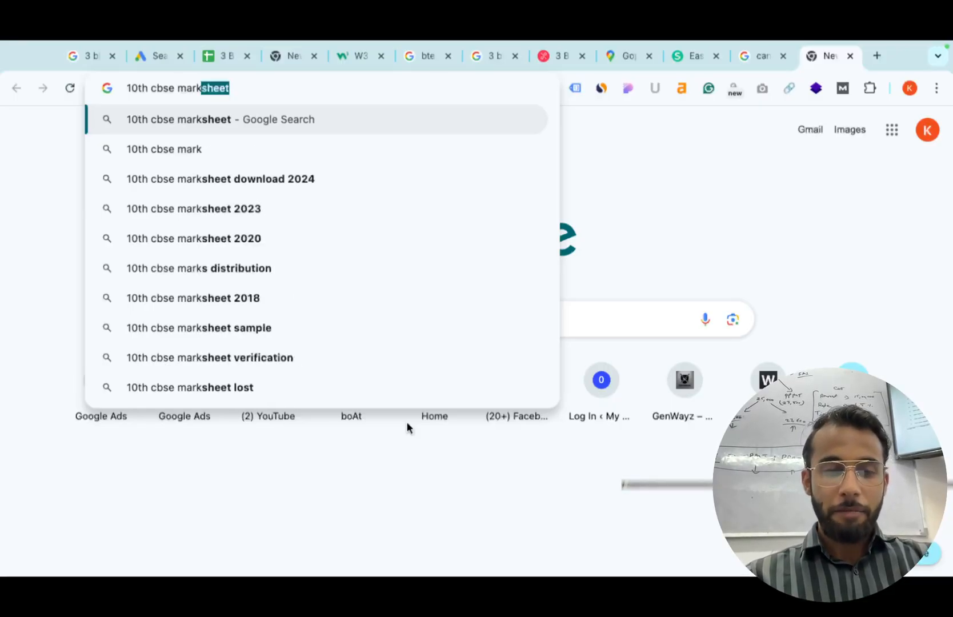
text(sgeet nmaker)
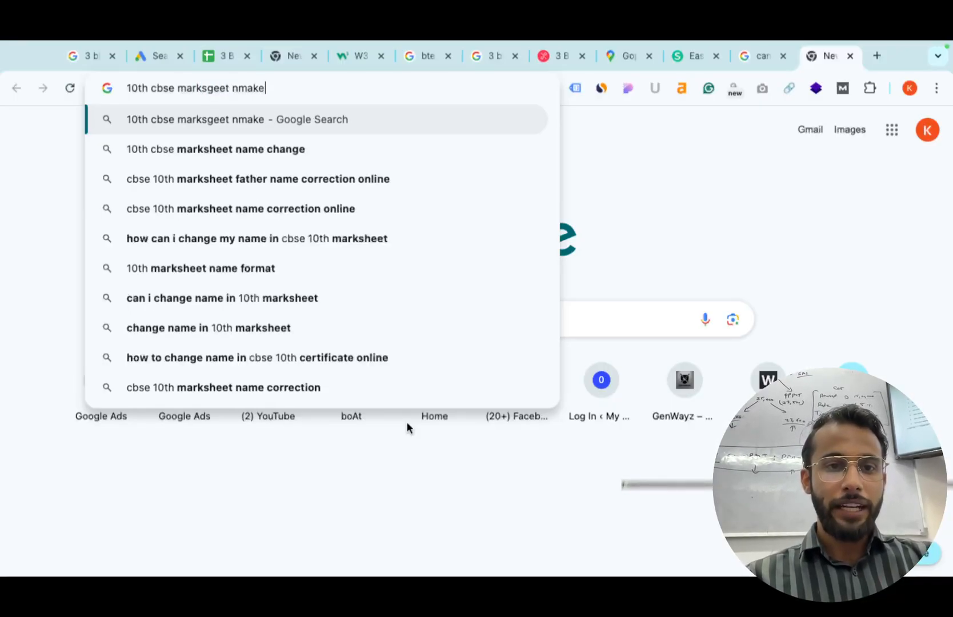
key(BackSpace)
key(BackSpace)
key(BackSpace)
key(BackSpace)
key(BackSpace)
key(BackSpace)
key(BackSpace)
key(BackSpace)
key(BackSpace)
key(BackSpace)
key(BackSpace)
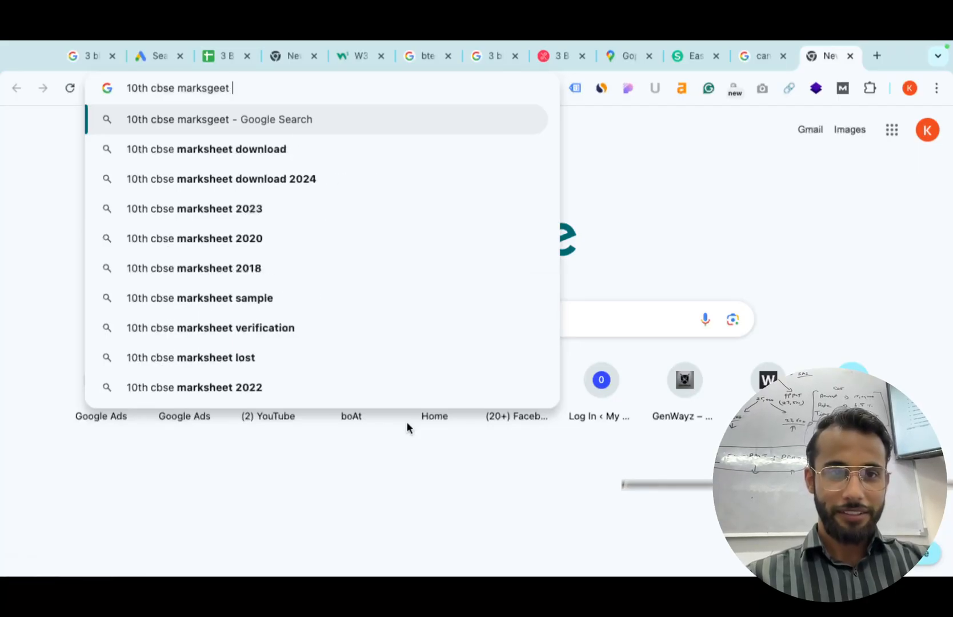
text(heet maker)
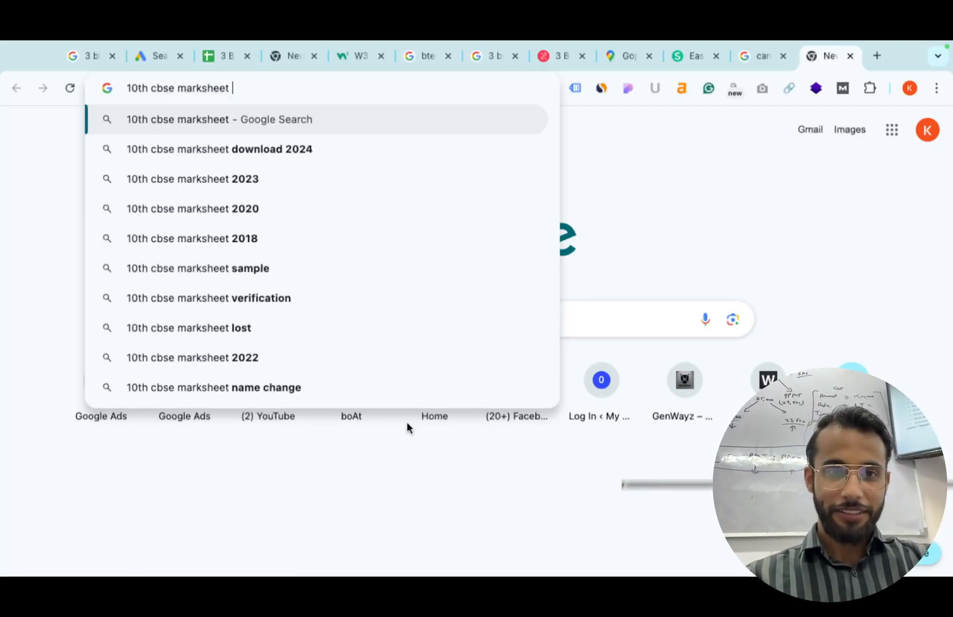
key(Return)
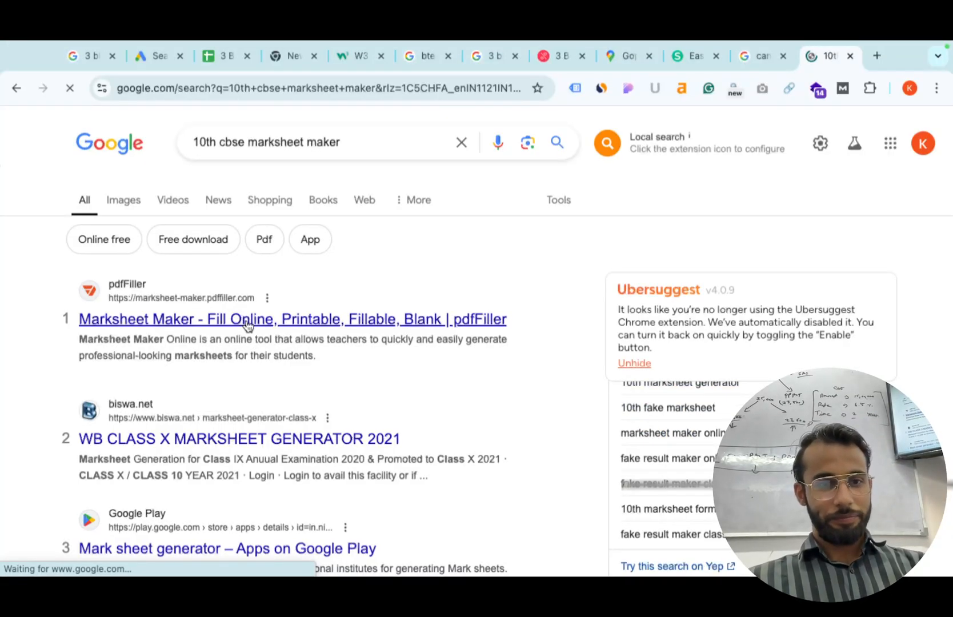
click(246, 323)
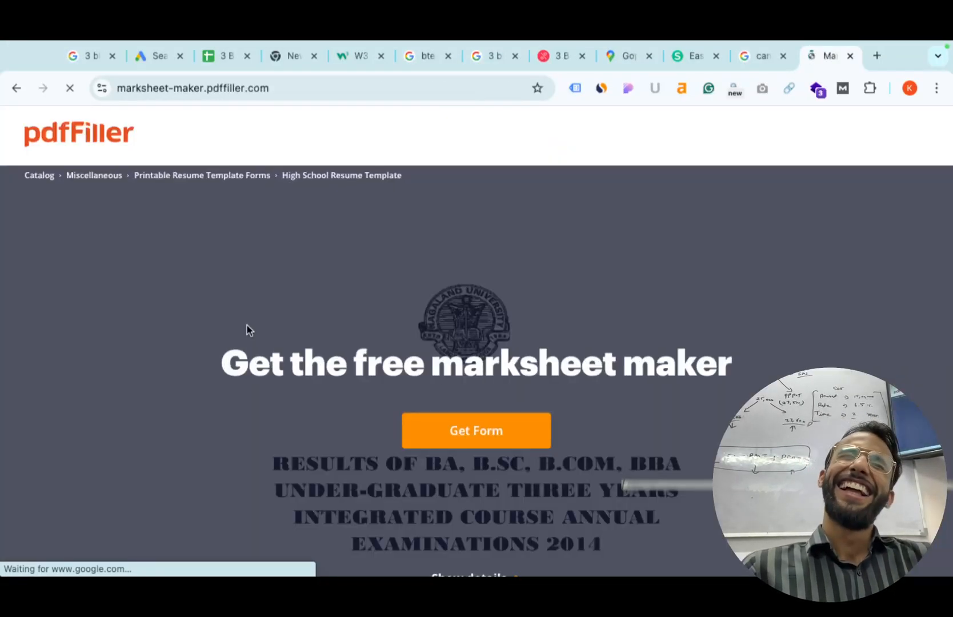
scroll(446, 418, down, 10)
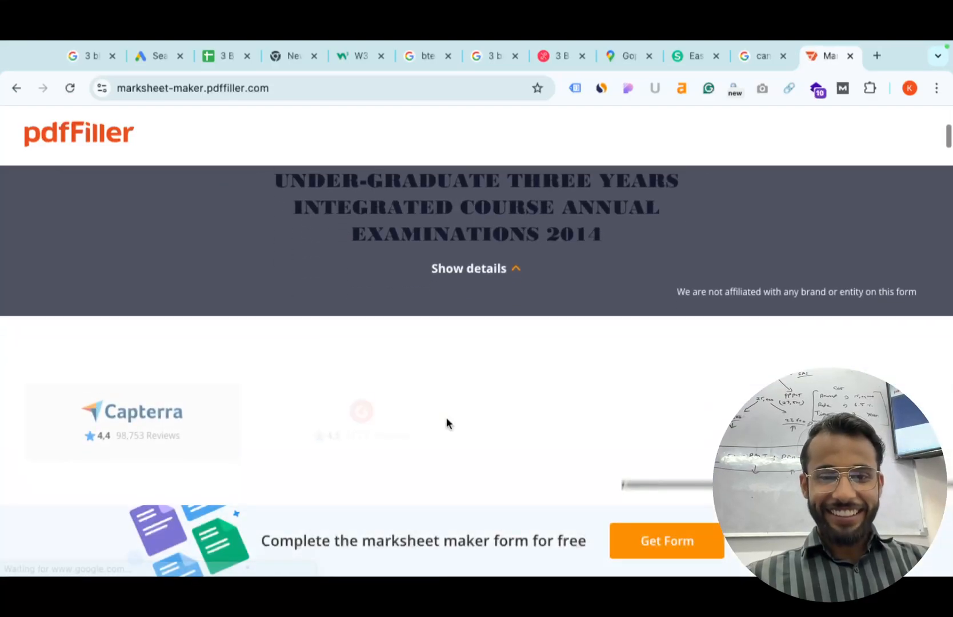
scroll(446, 418, up, 9)
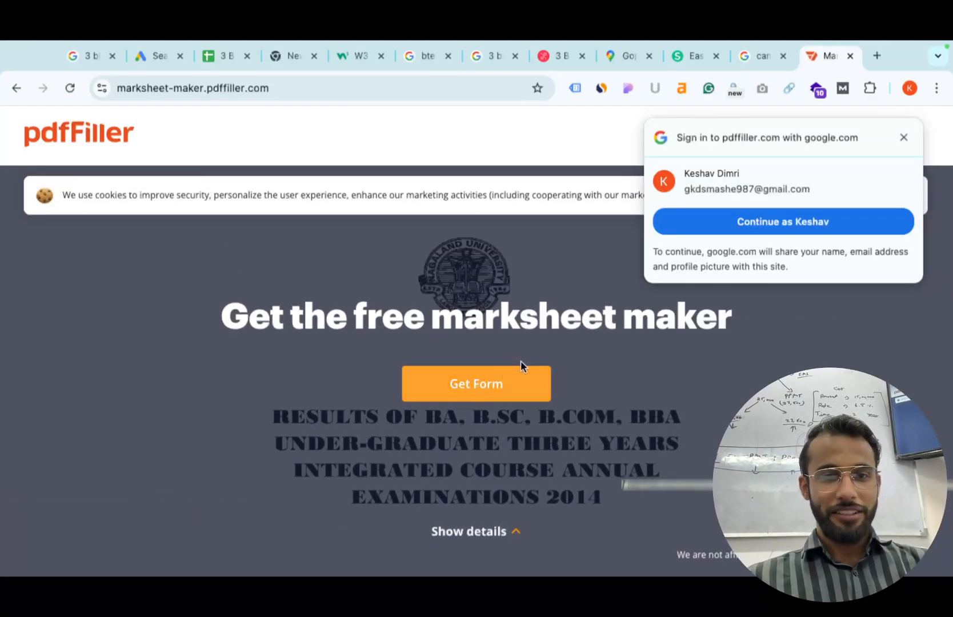
click(903, 137)
click(461, 385)
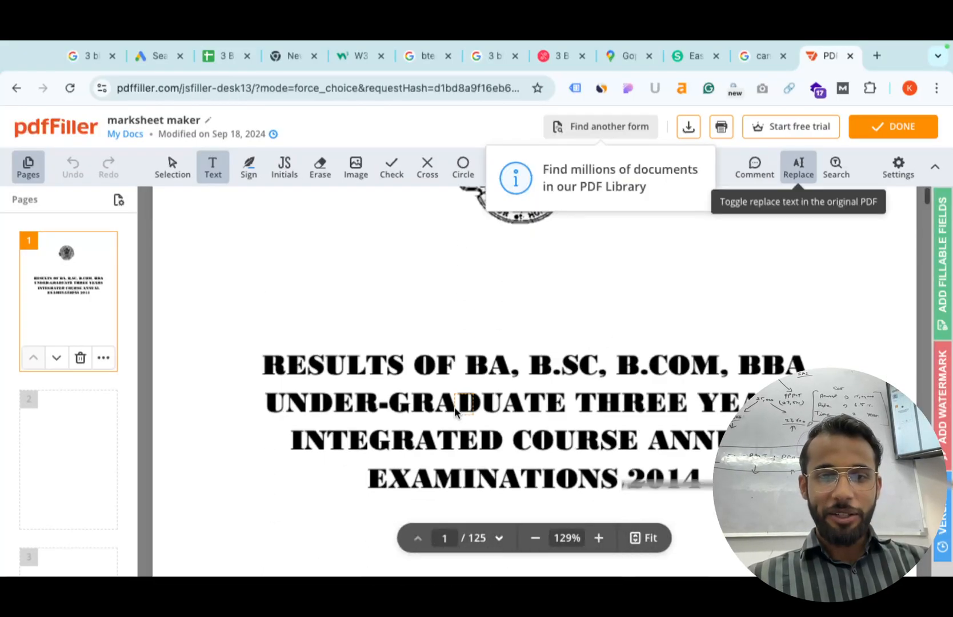
scroll(455, 412, down, 5)
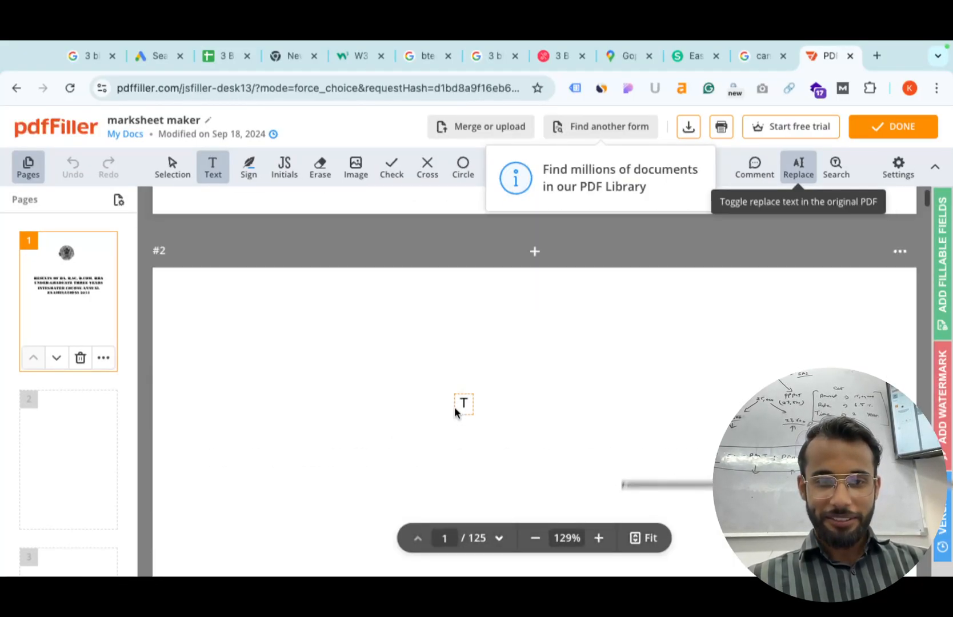
scroll(454, 413, up, 3)
scroll(454, 412, down, 5)
scroll(455, 413, up, 8)
scroll(456, 412, down, 3)
scroll(456, 413, up, 1)
scroll(455, 412, down, 8)
scroll(456, 412, down, 12)
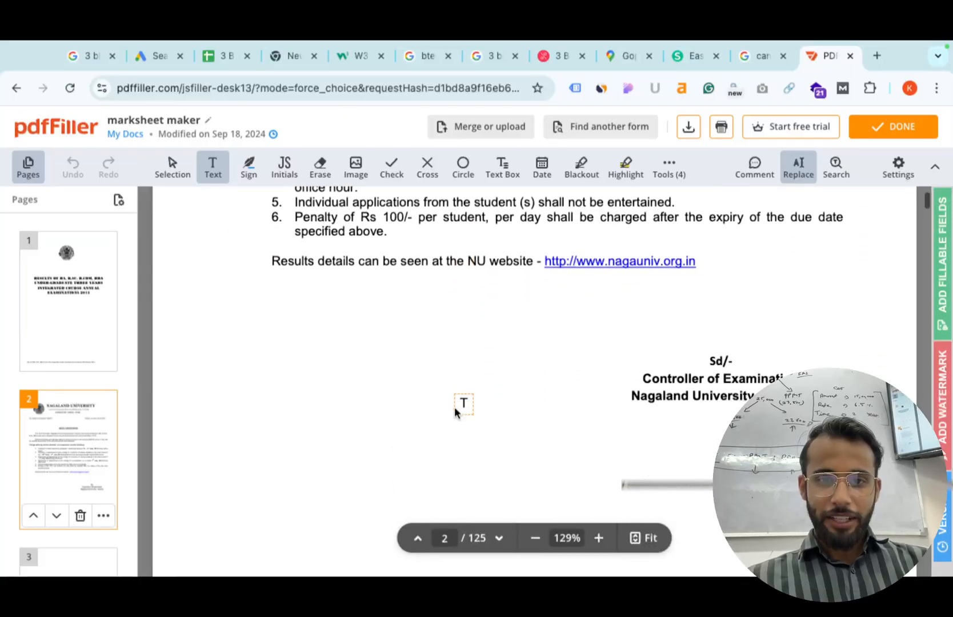
scroll(455, 412, down, 15)
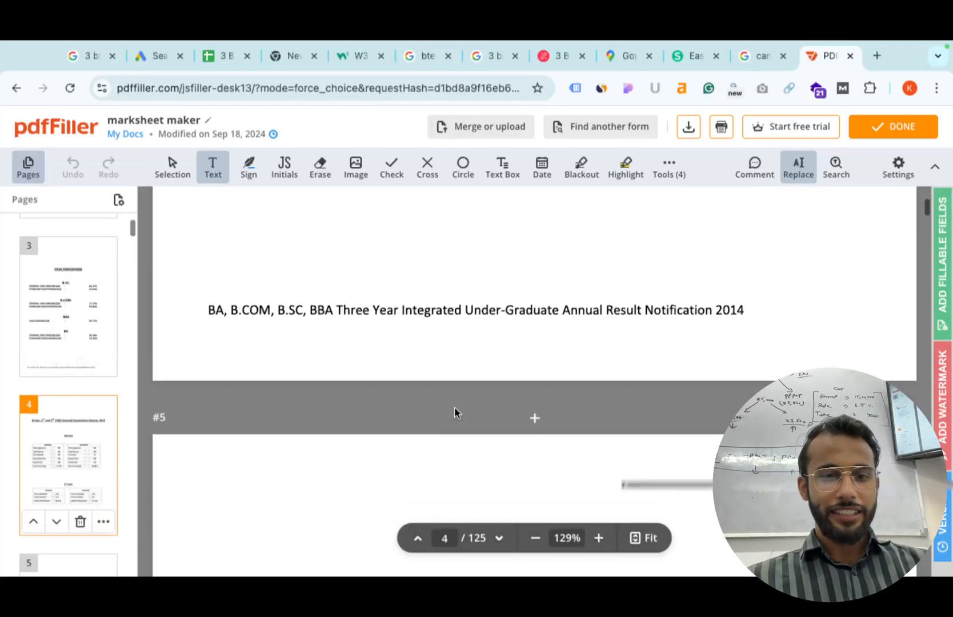
scroll(454, 412, down, 12)
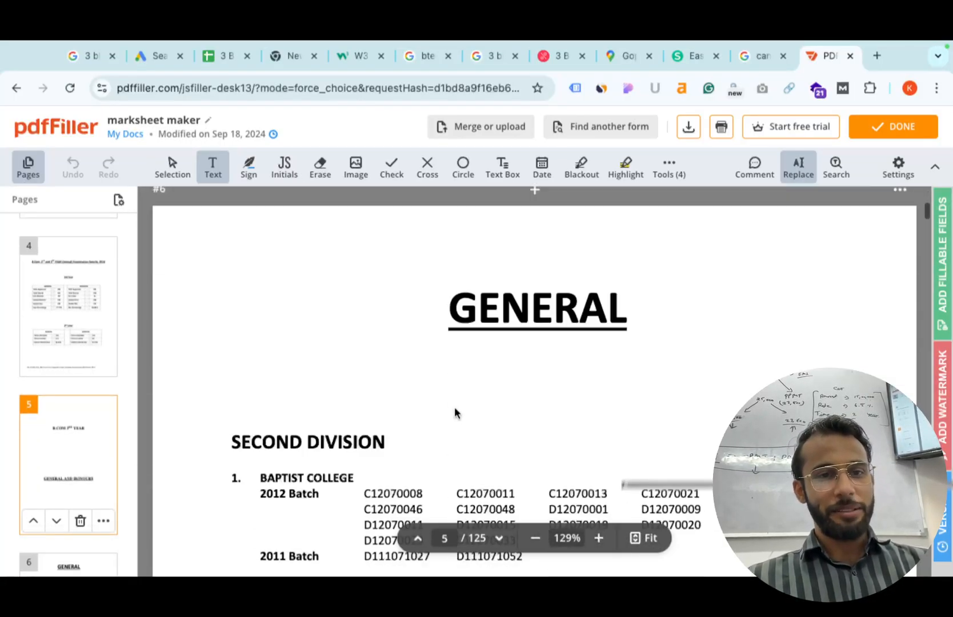
scroll(456, 412, left, 5)
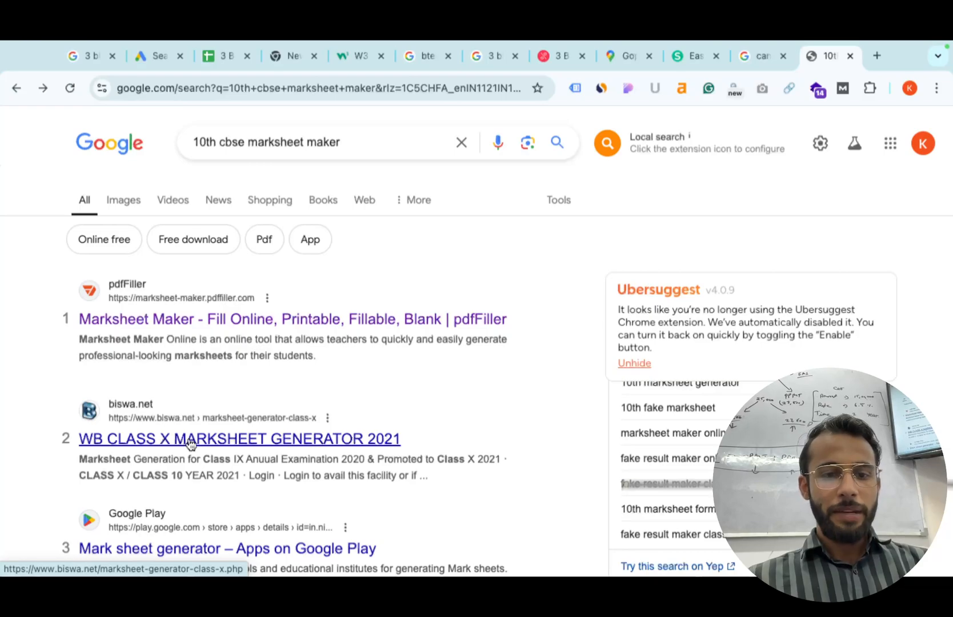
Browse the 'WB CLASS X MARKSHEET GENERATOR 2021' page on biswa.net, then return to the 'canva pdf editor' results.
click(190, 443)
scroll(189, 443, down, 10)
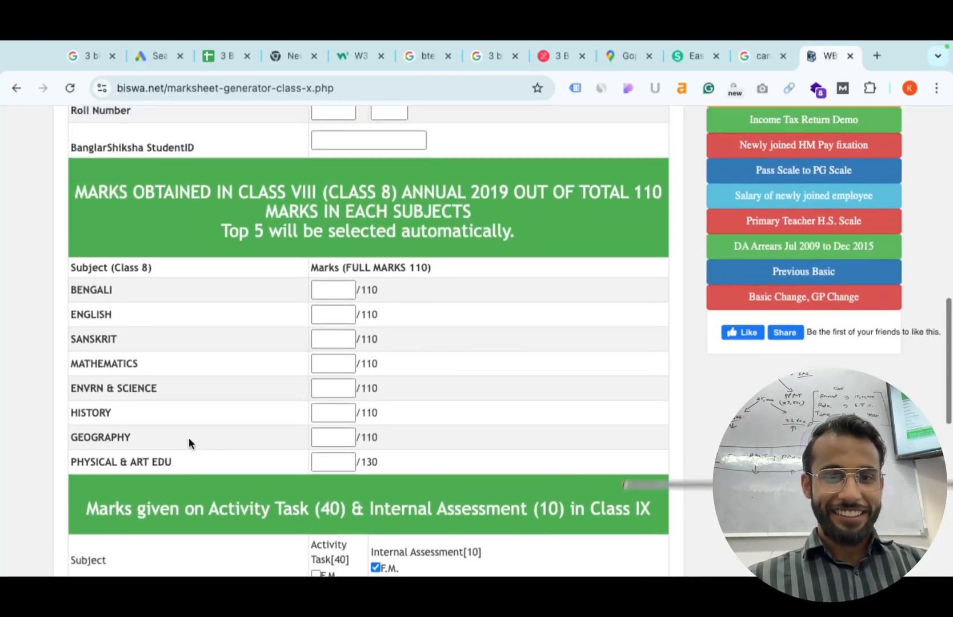
scroll(257, 371, up, 2)
scroll(334, 326, up, 4)
scroll(333, 326, down, 15)
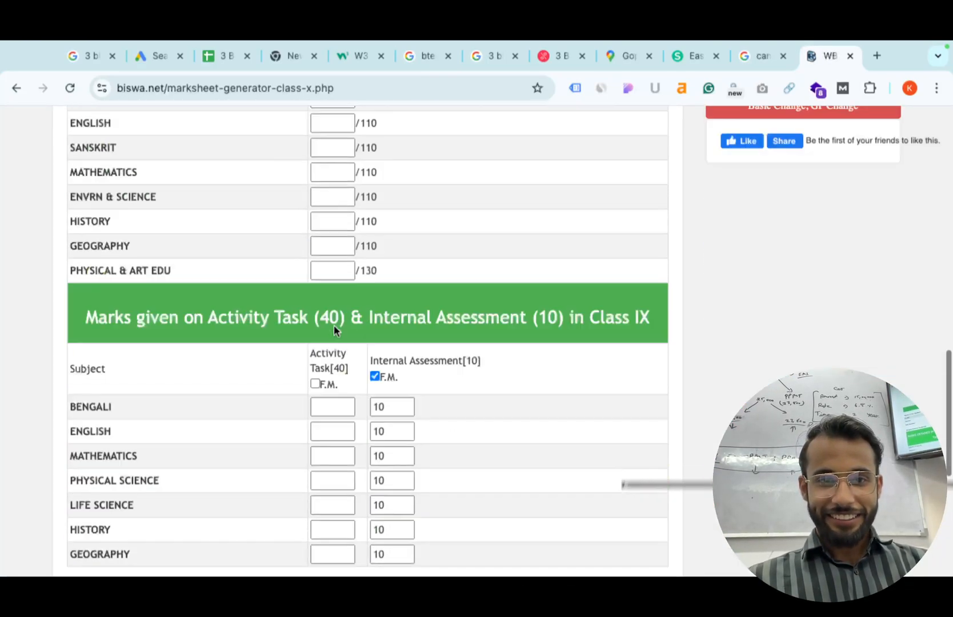
scroll(334, 326, up, 2)
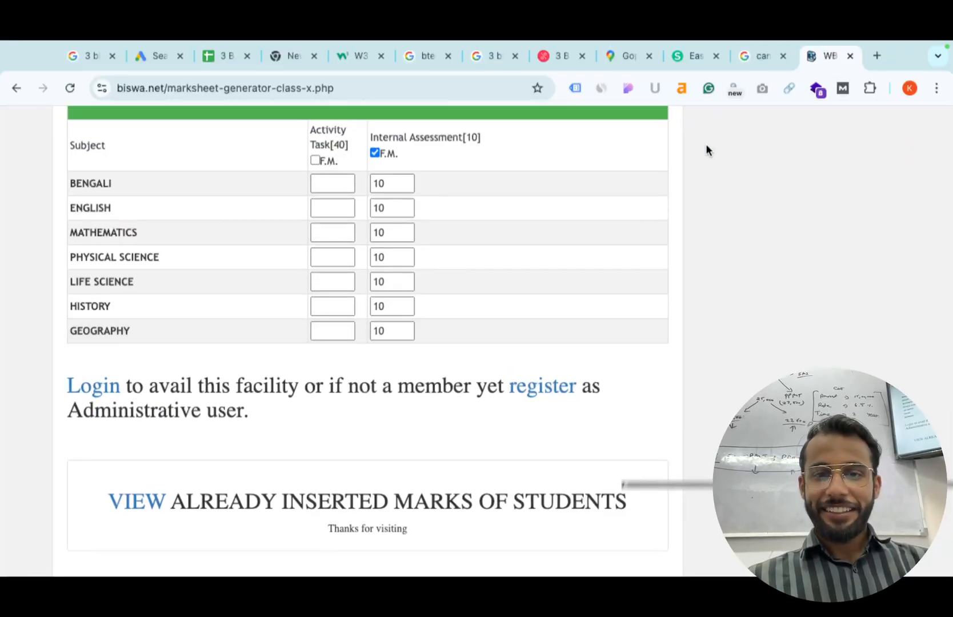
scroll(493, 351, up, 10)
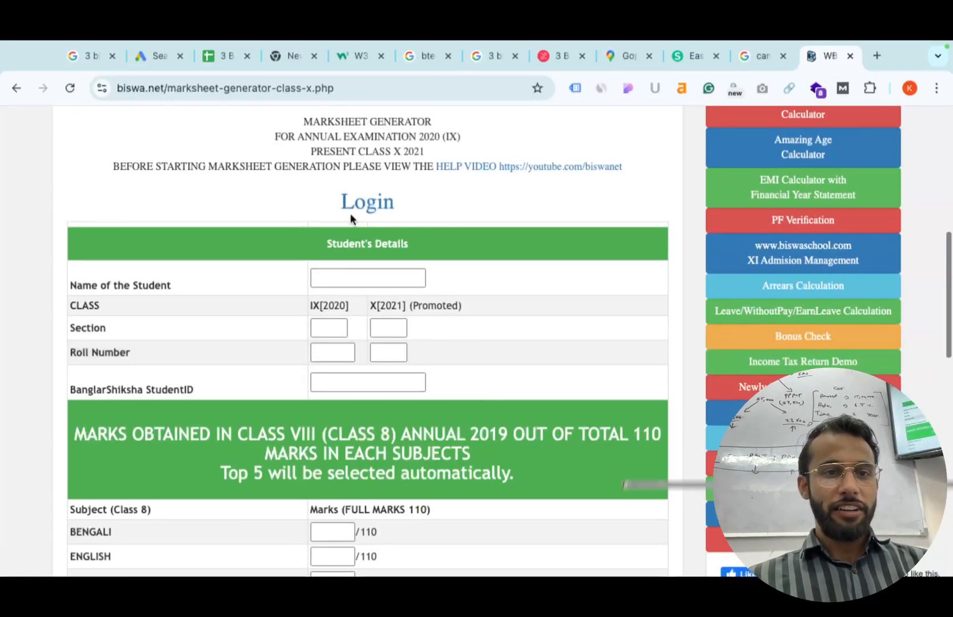
scroll(275, 170, up, 7)
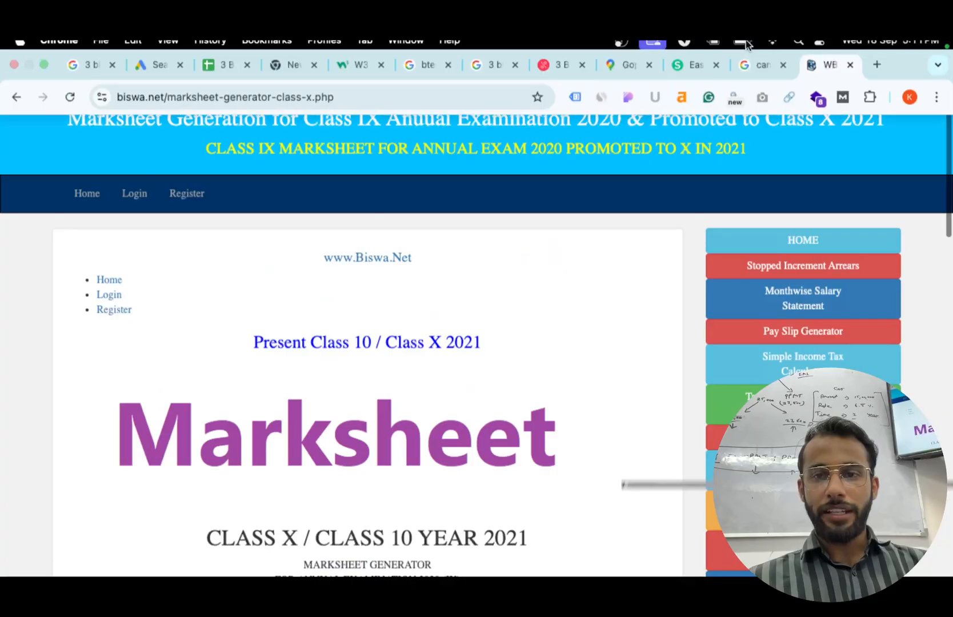
click(743, 71)
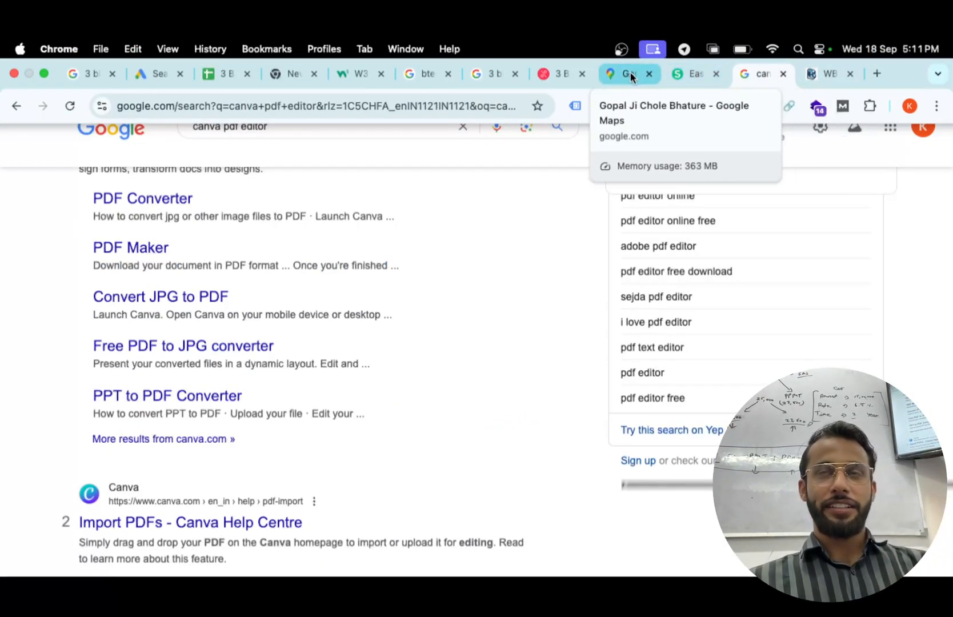
Scroll the Google Ads campaign draft to the Sitelinks card, then switch to the desktop.
click(166, 73)
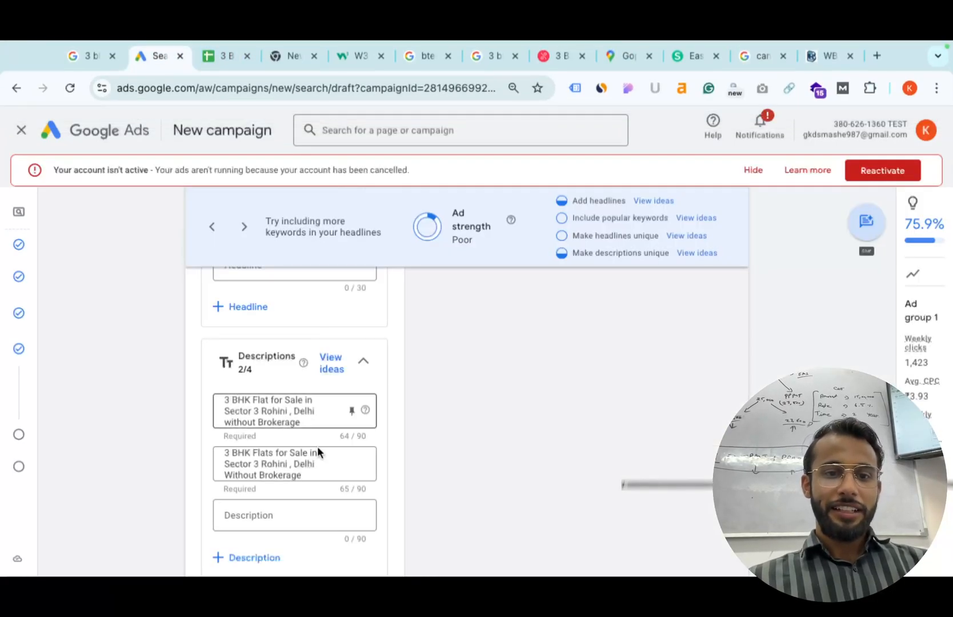
scroll(440, 456, down, 2)
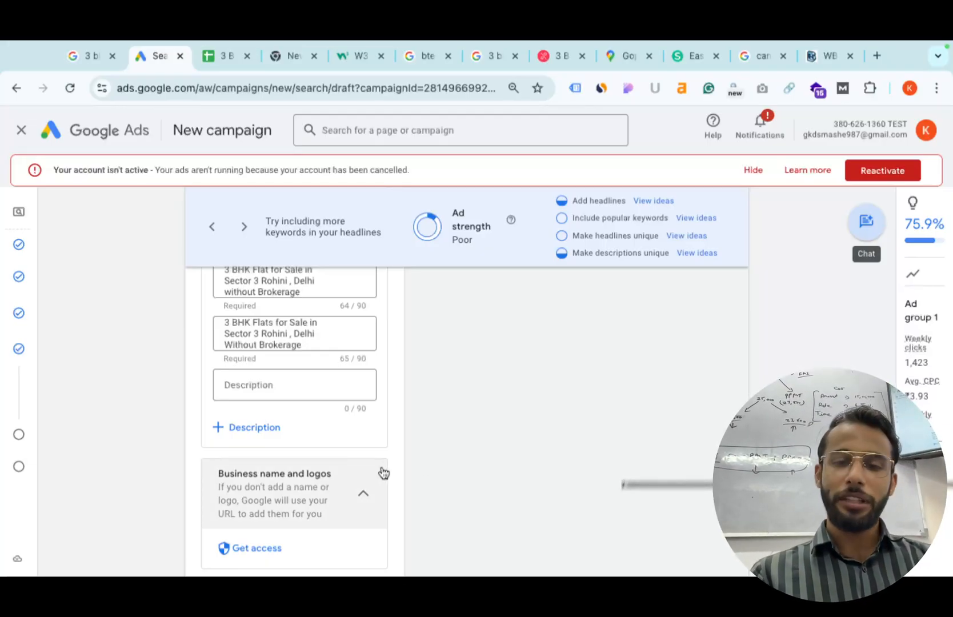
scroll(348, 503, down, 4)
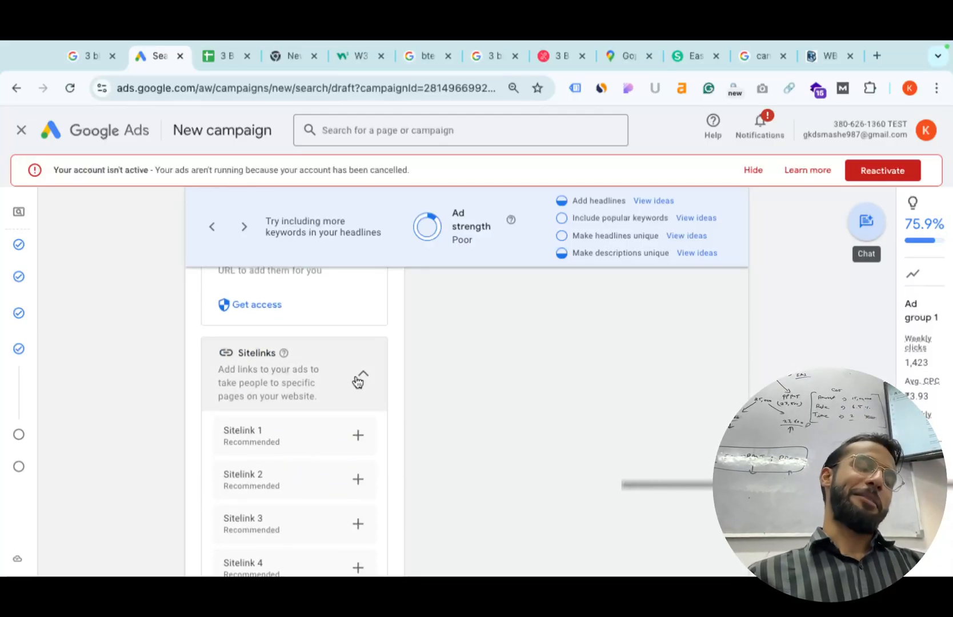
scroll(357, 381, down, 1)
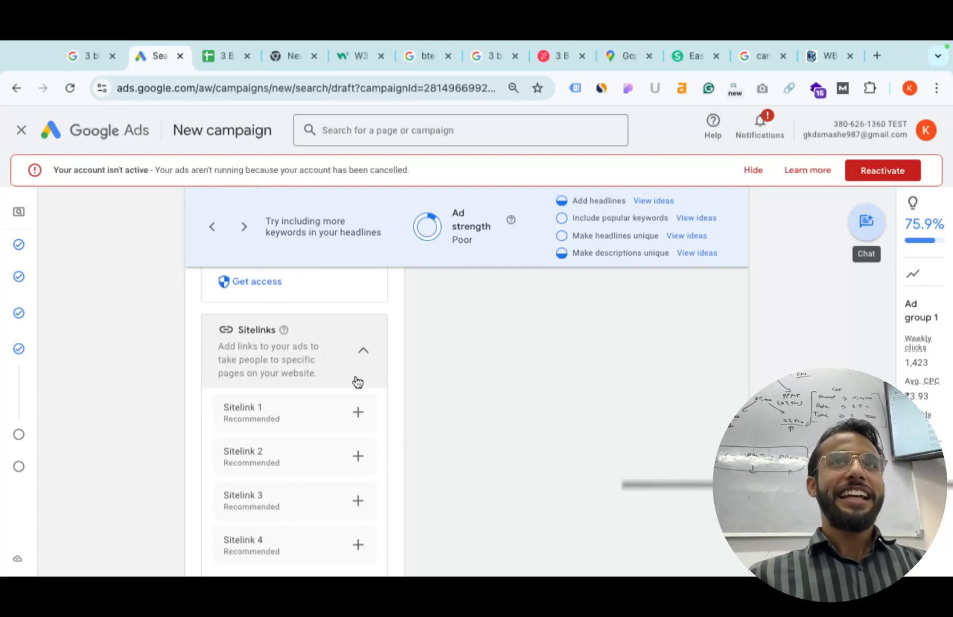
scroll(372, 386, up, 1)
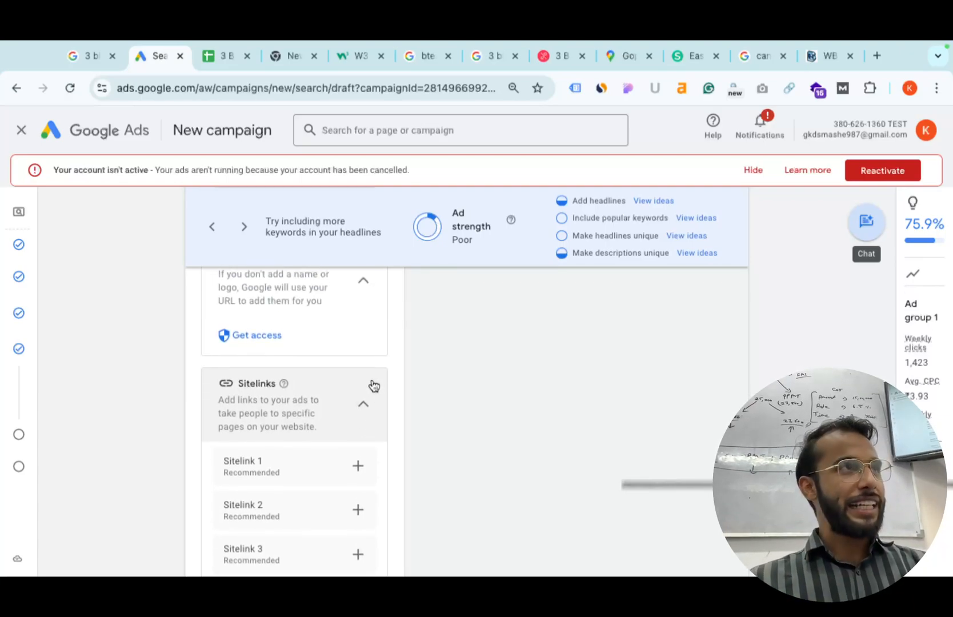
scroll(373, 386, down, 1)
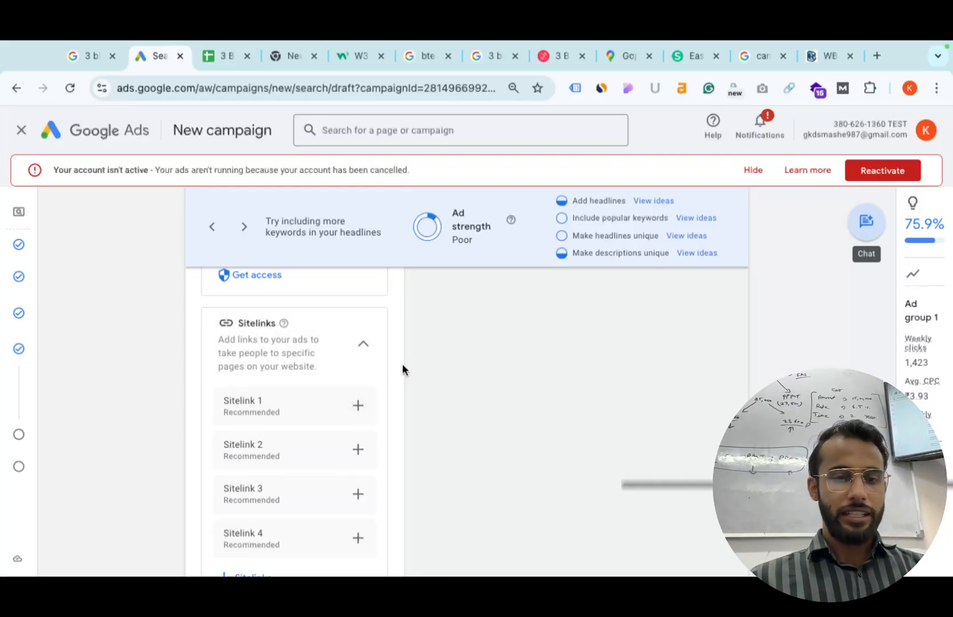
key(ctrl+Left)
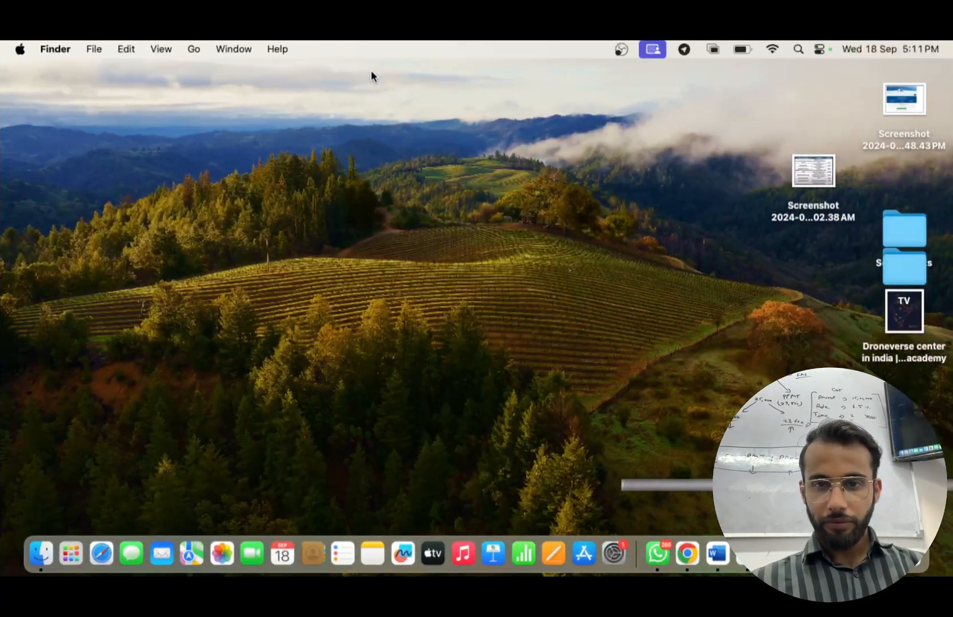
Open Google Ads Extensions from Documents > PDF > Google ads in Finder.
click(77, 554)
scroll(532, 312, right, 3)
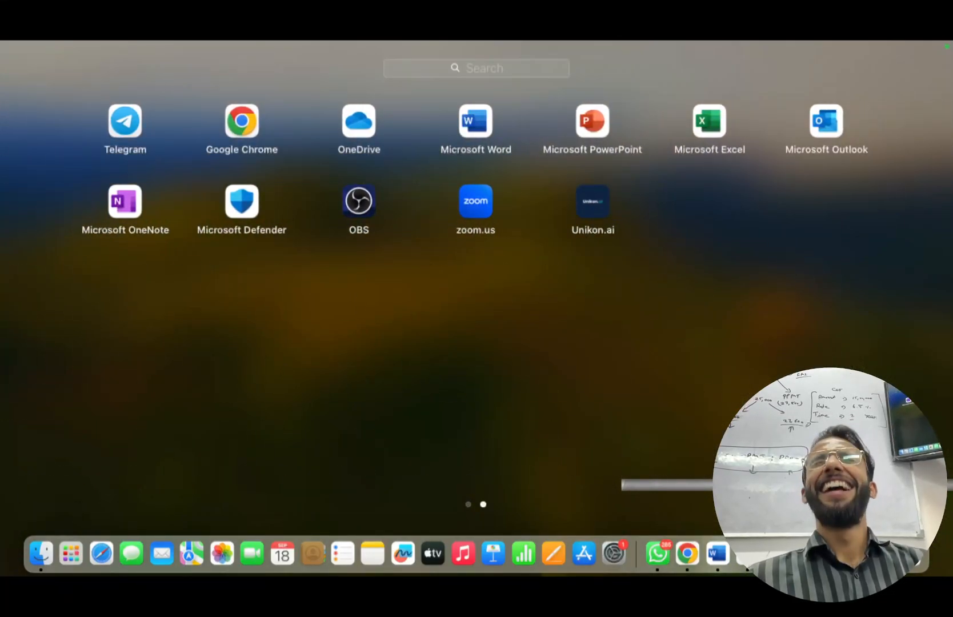
click(902, 553)
click(857, 159)
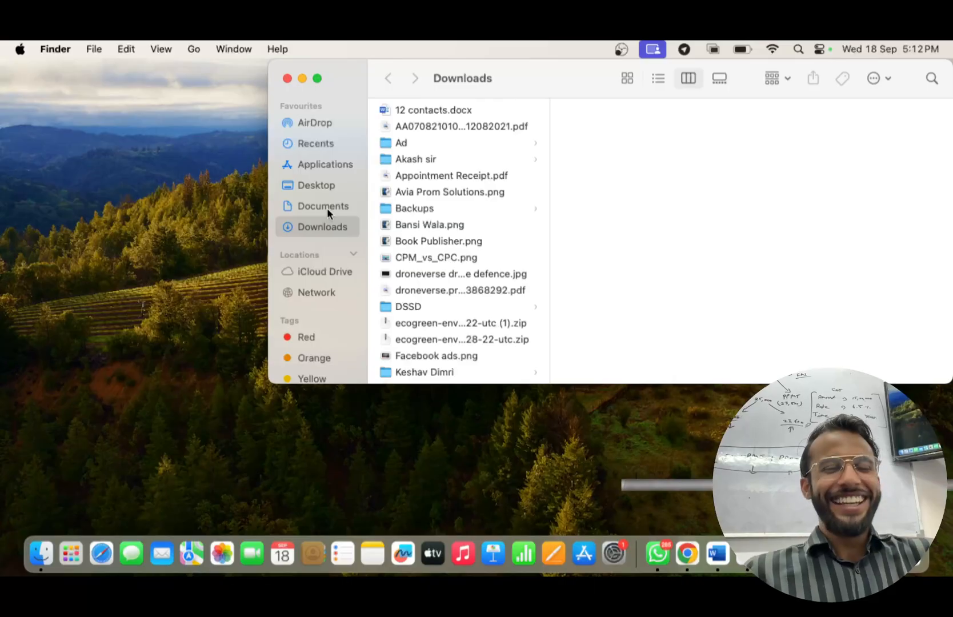
scroll(429, 322, down, 6)
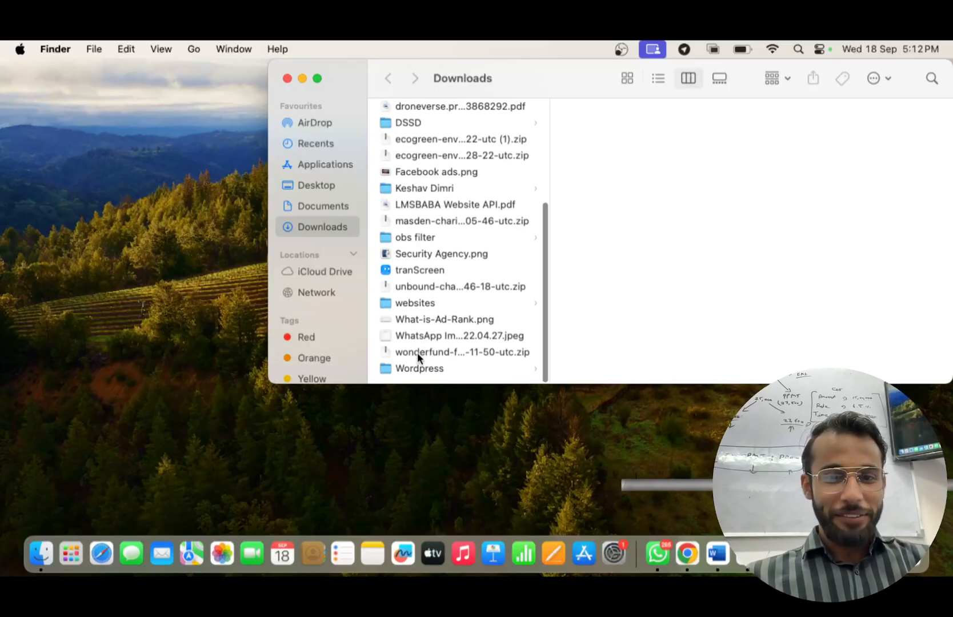
scroll(449, 234, up, 6)
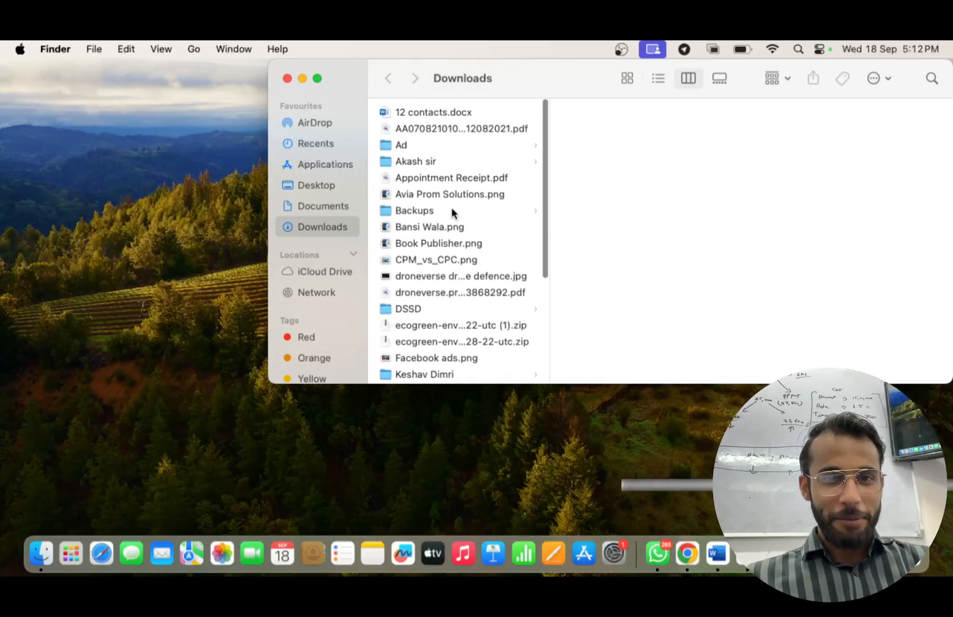
click(317, 204)
click(451, 107)
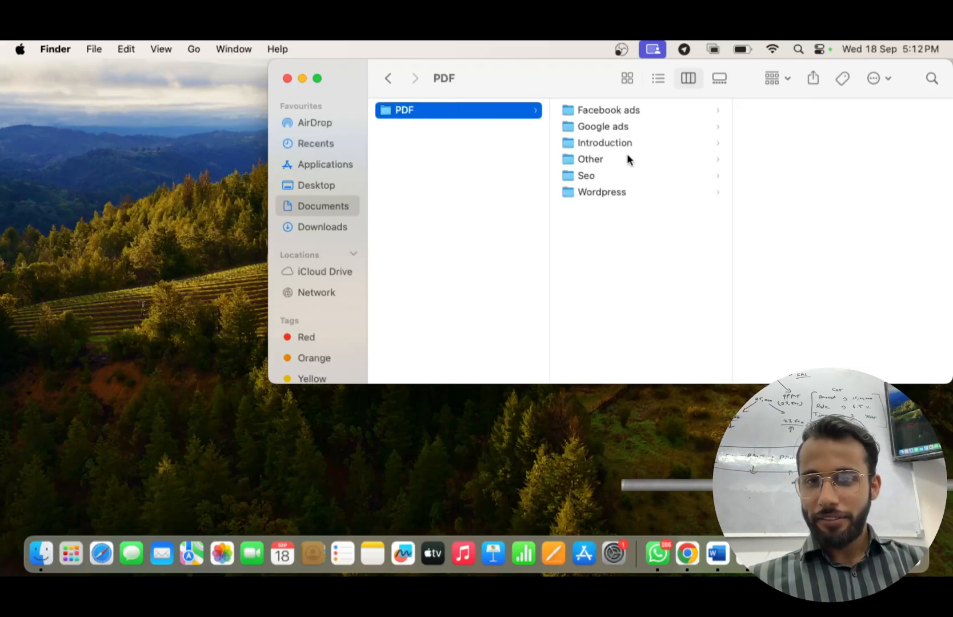
click(645, 142)
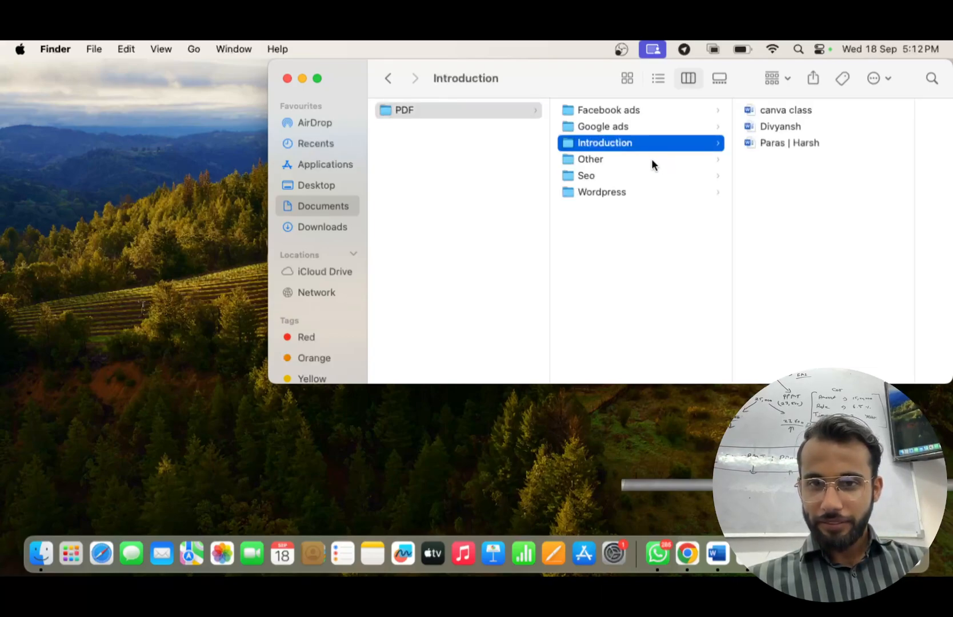
click(647, 123)
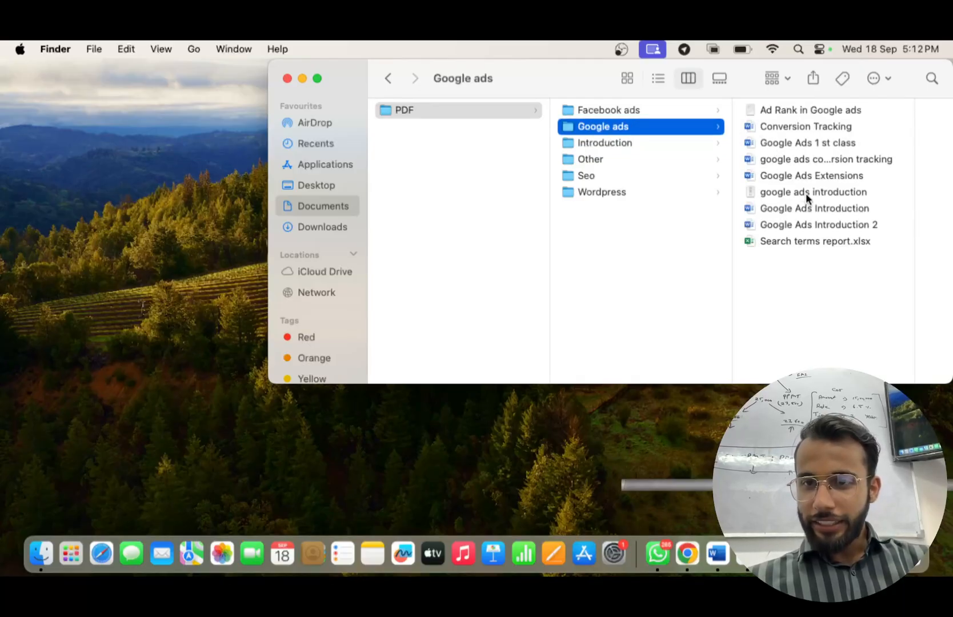
double_click(833, 175)
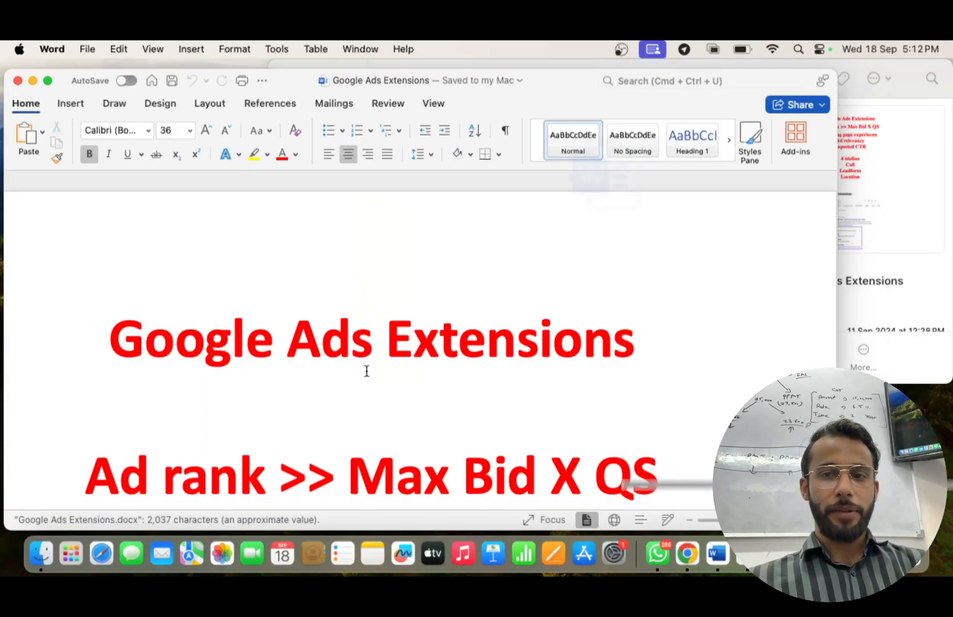
Make the Word window full screen and select the lines from Ad rank through Expected CTR.
click(48, 81)
scroll(266, 272, down, 3)
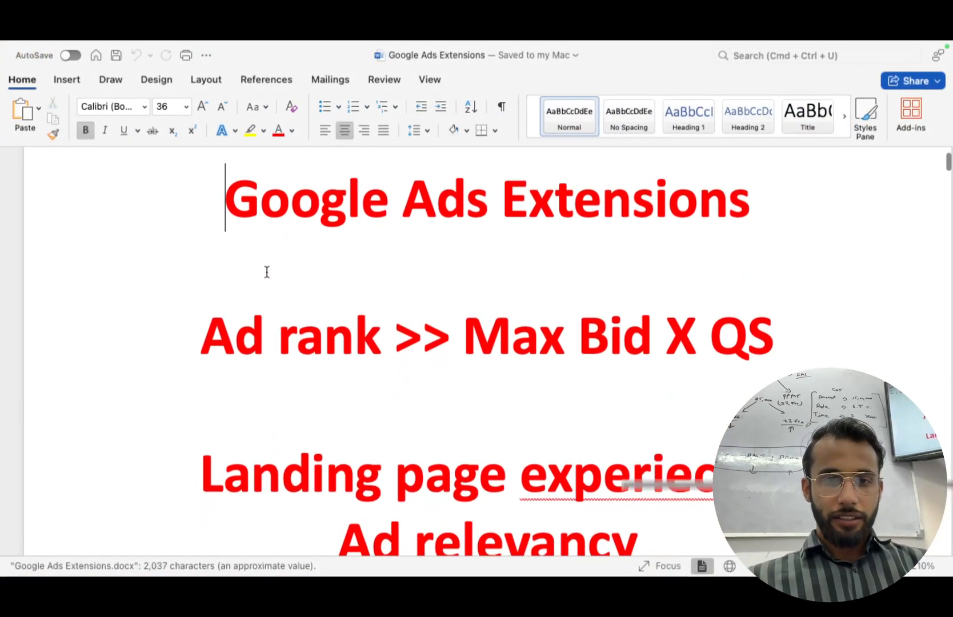
scroll(267, 272, down, 8)
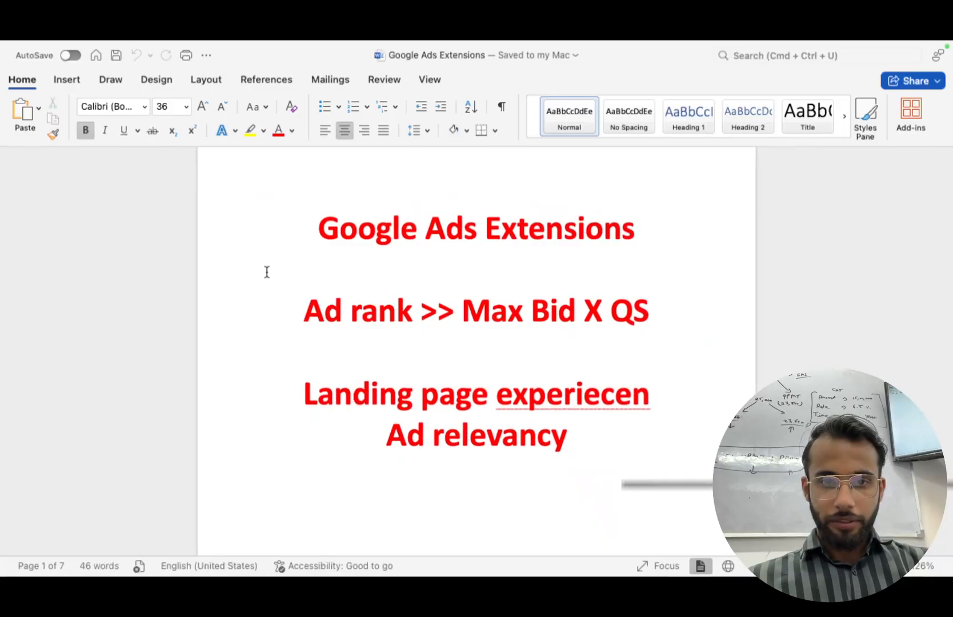
scroll(266, 272, down, 10)
scroll(267, 272, up, 9)
scroll(266, 272, up, 3)
drag(284, 285, 610, 481)
Delete the blank lines above '1. Sitelink Extension:' and review the sitelink examples.
scroll(609, 481, down, 15)
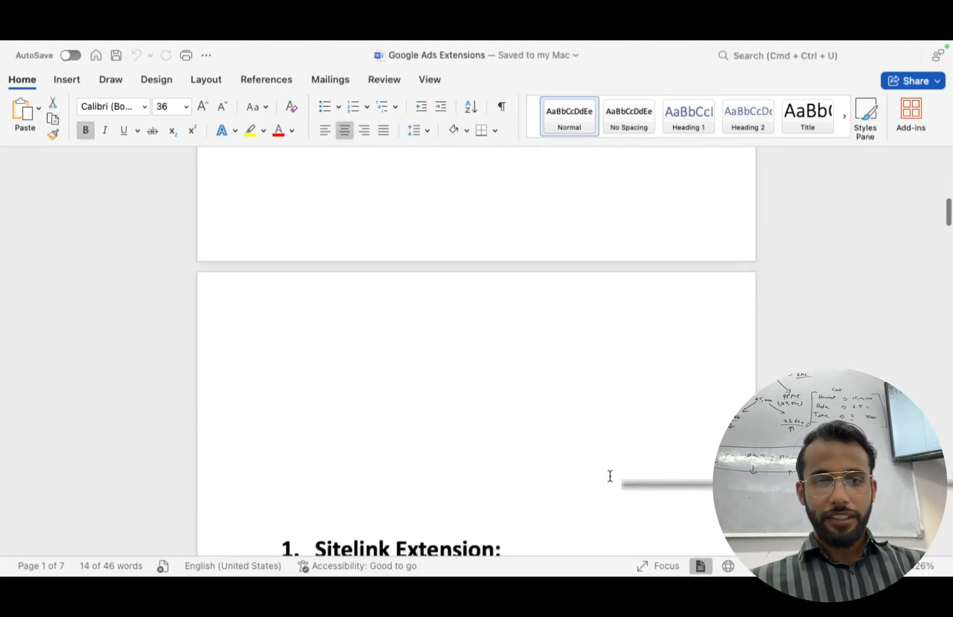
scroll(610, 481, down, 5)
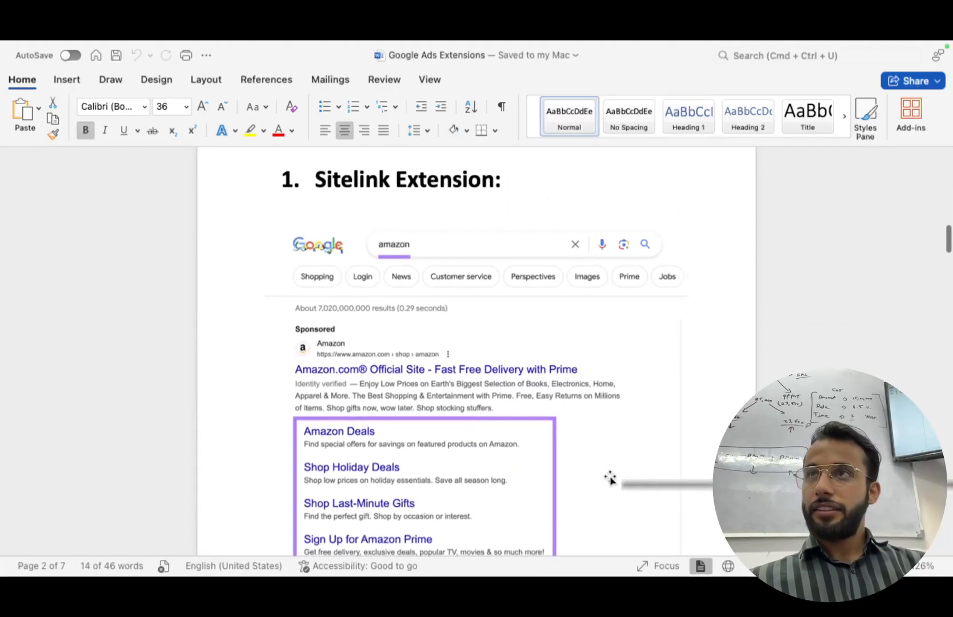
scroll(610, 478, down, 6)
scroll(609, 476, up, 9)
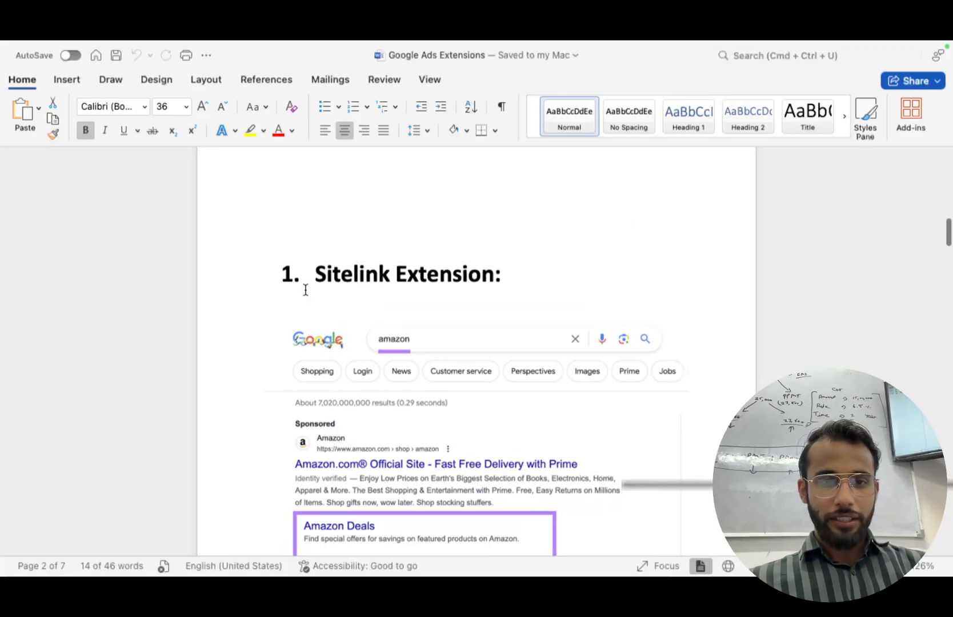
key(BackSpace)
key(BackSpace)
key(BackSpace)
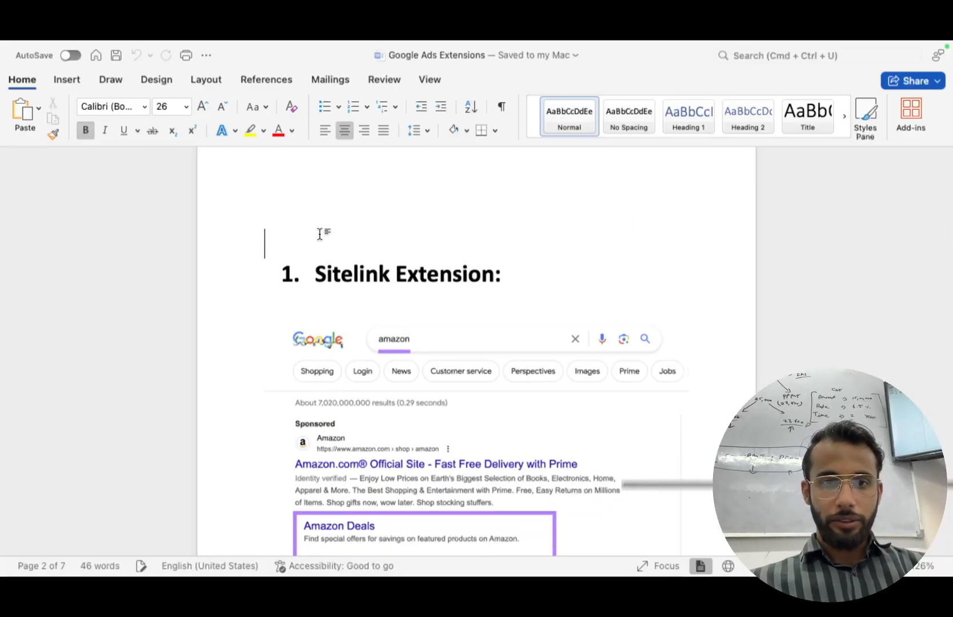
scroll(476, 351, up, 10)
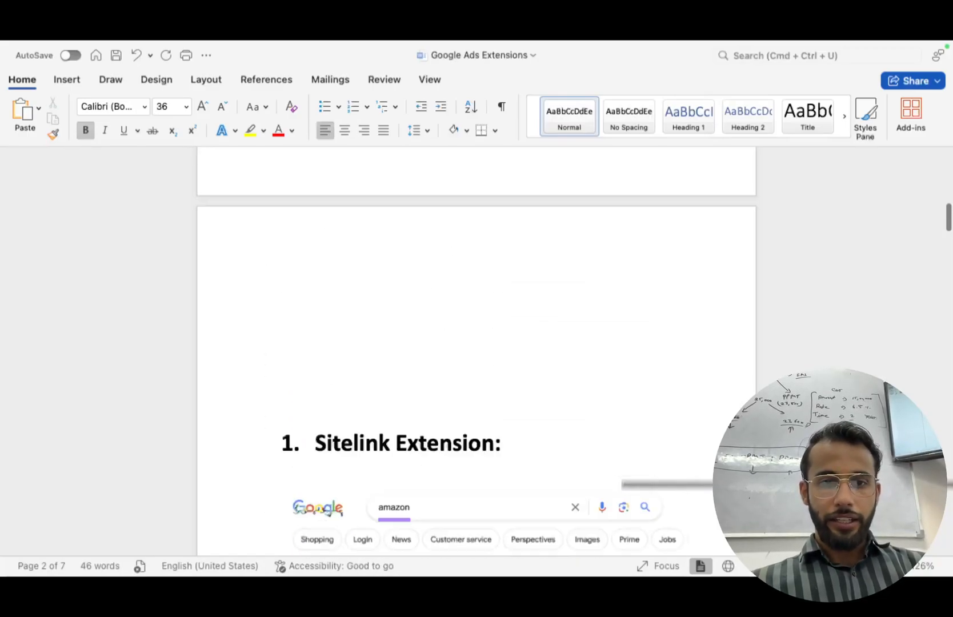
key(BackSpace)
key(BackSpace)
key(BackSpace)
key(BackSpace)
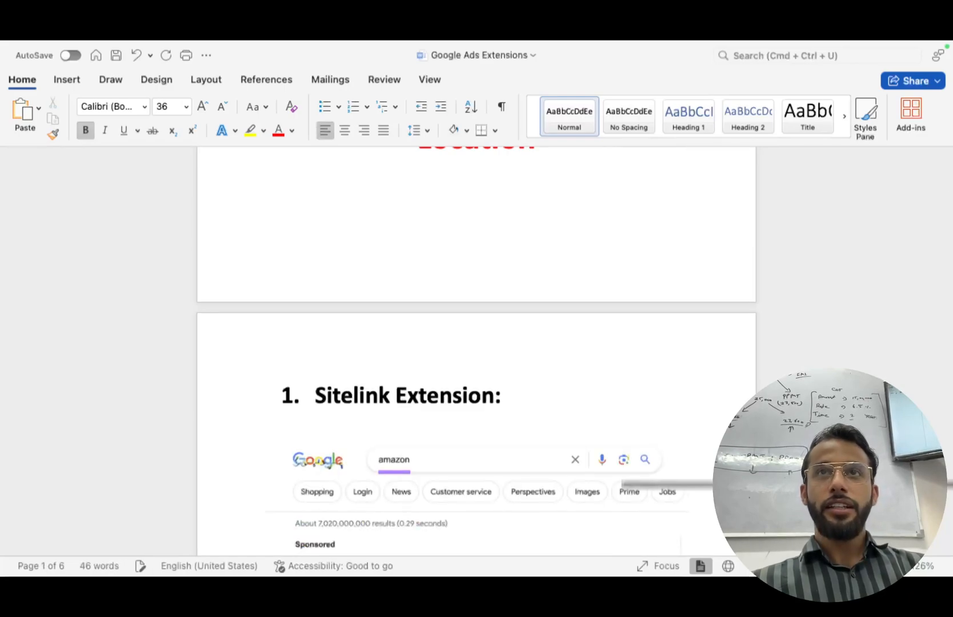
scroll(365, 262, down, 3)
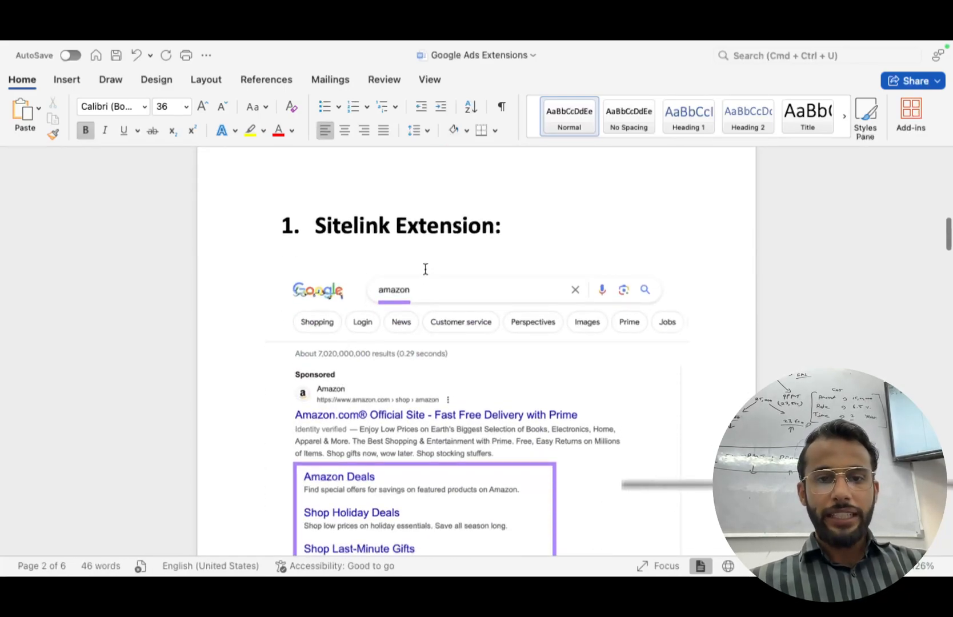
scroll(426, 271, up, 5)
scroll(425, 271, down, 1)
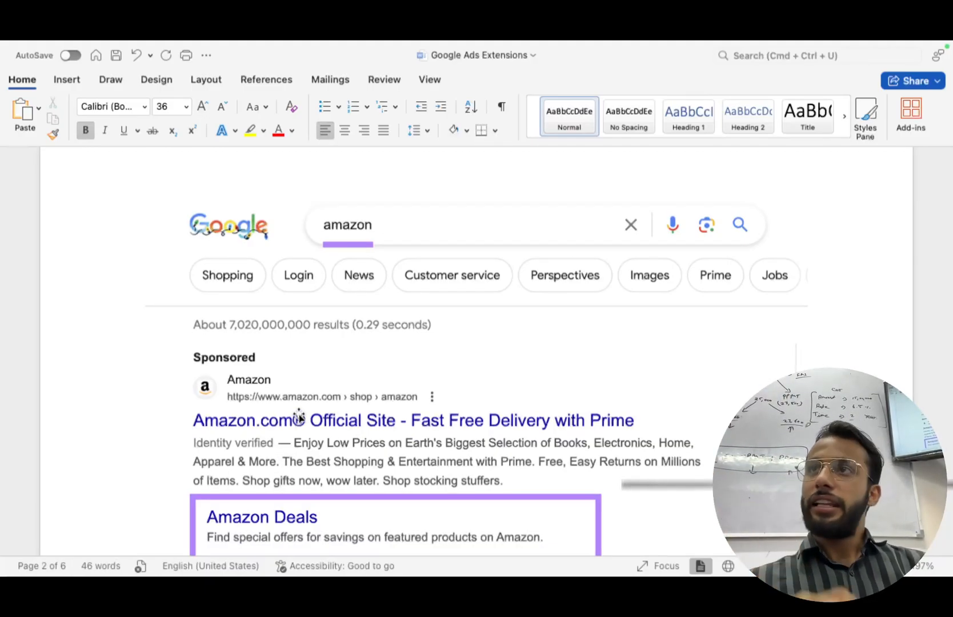
scroll(270, 478, down, 5)
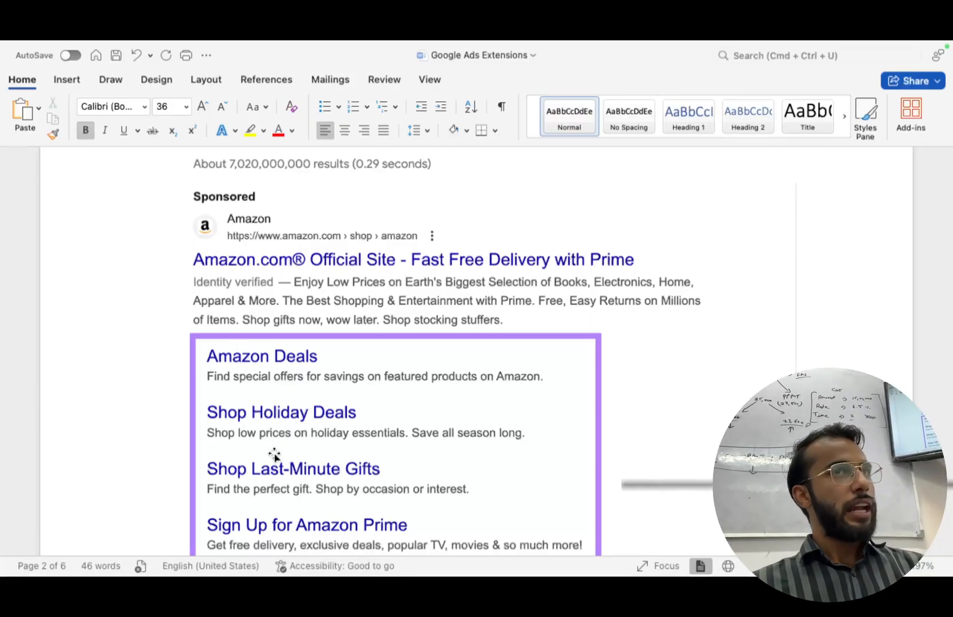
scroll(274, 455, down, 5)
scroll(273, 453, down, 5)
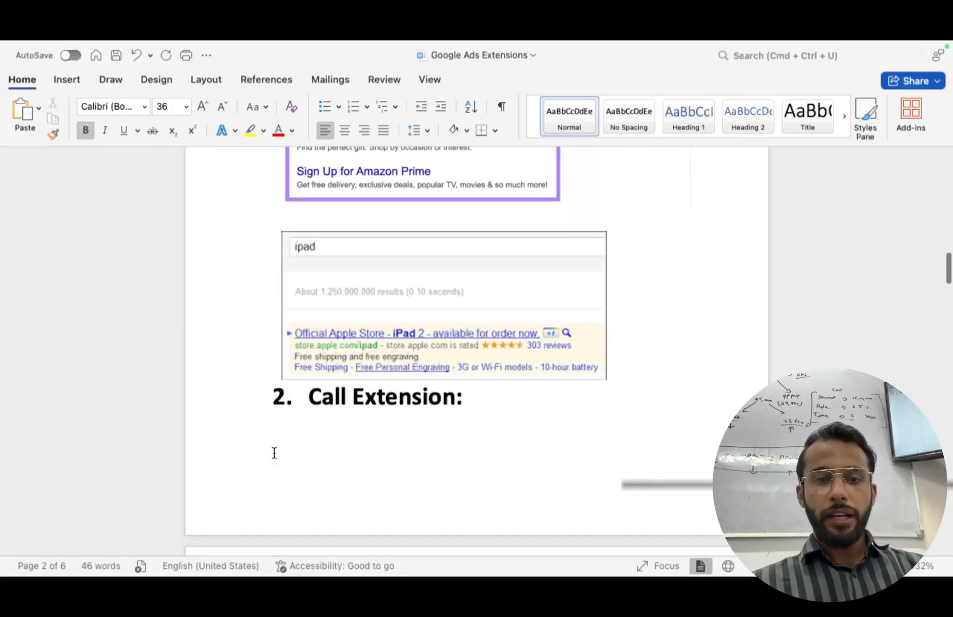
scroll(351, 407, down, 1)
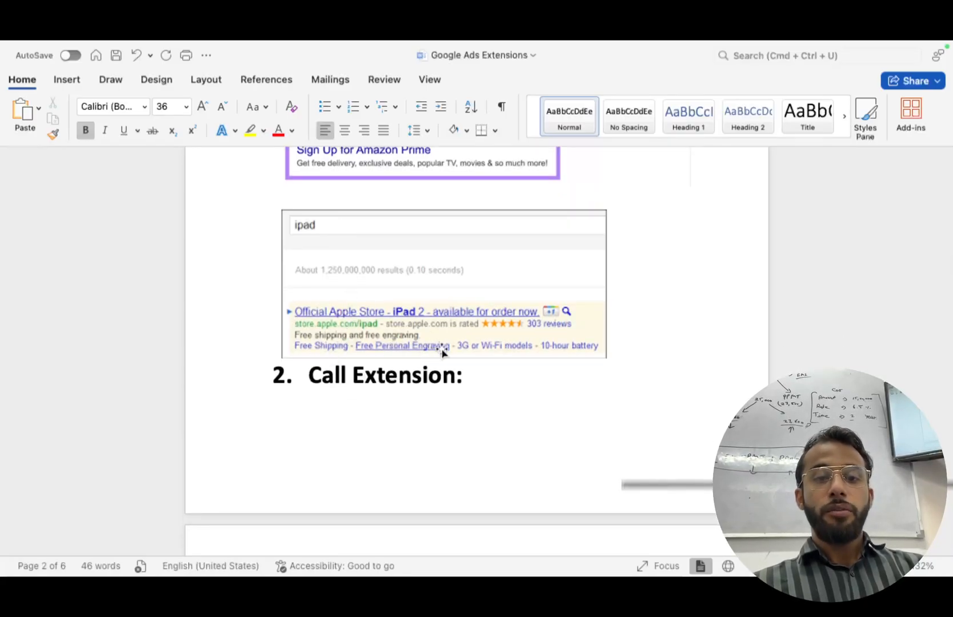
scroll(448, 362, up, 5)
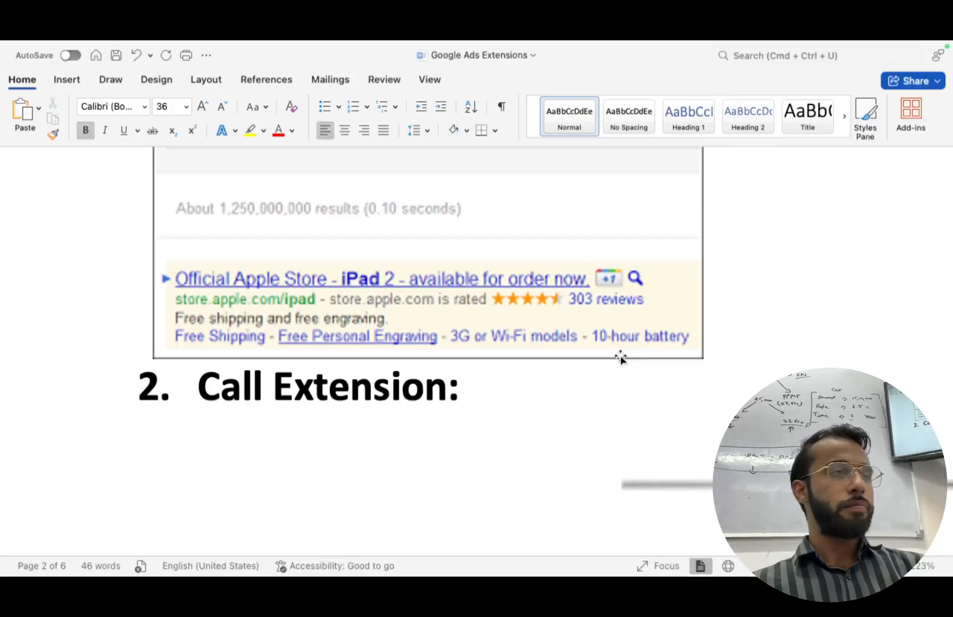
scroll(620, 358, down, 5)
scroll(619, 357, down, 3)
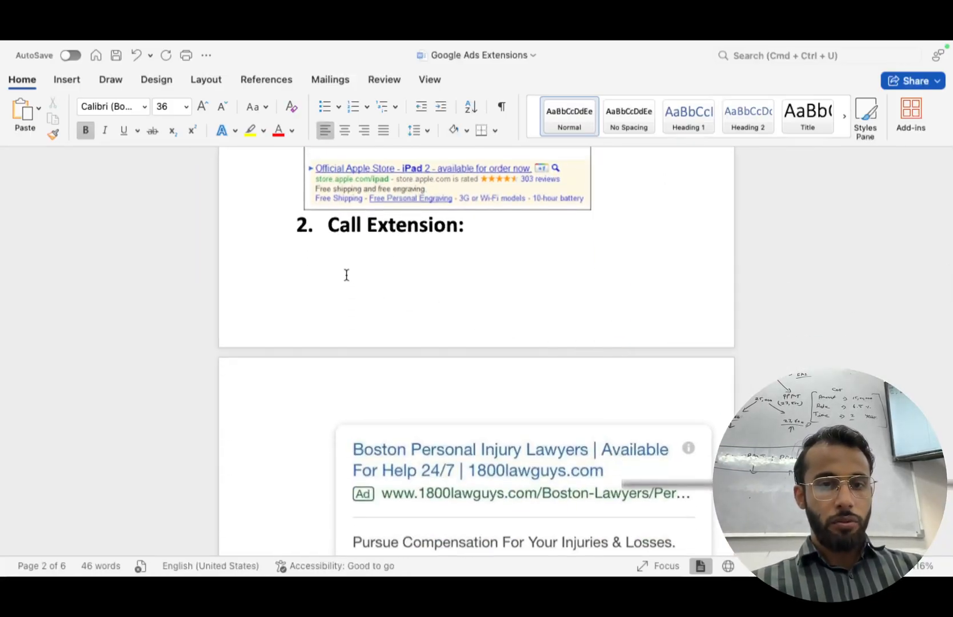
click(286, 235)
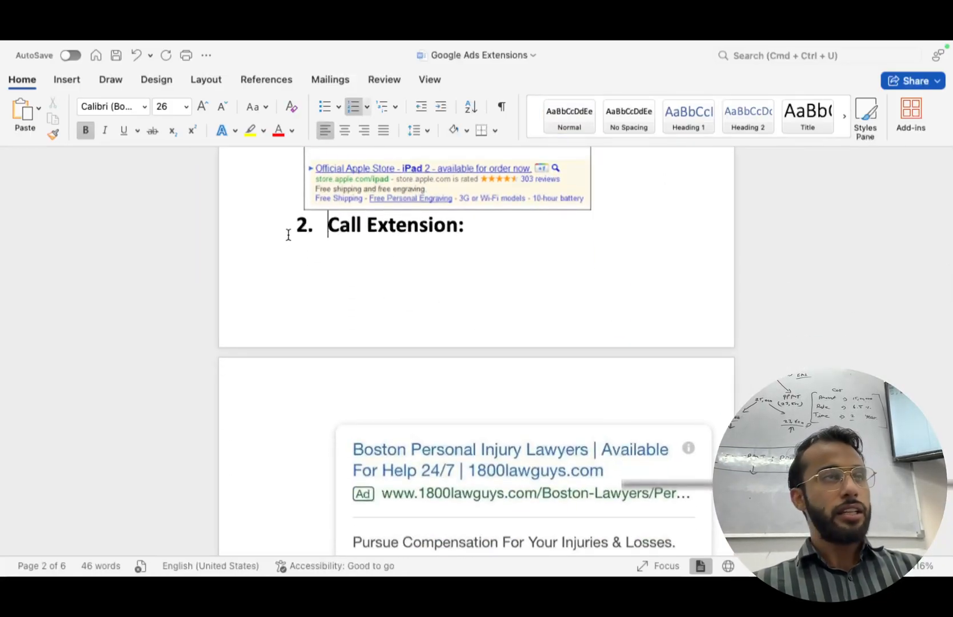
scroll(450, 238, down, 5)
scroll(418, 506, down, 3)
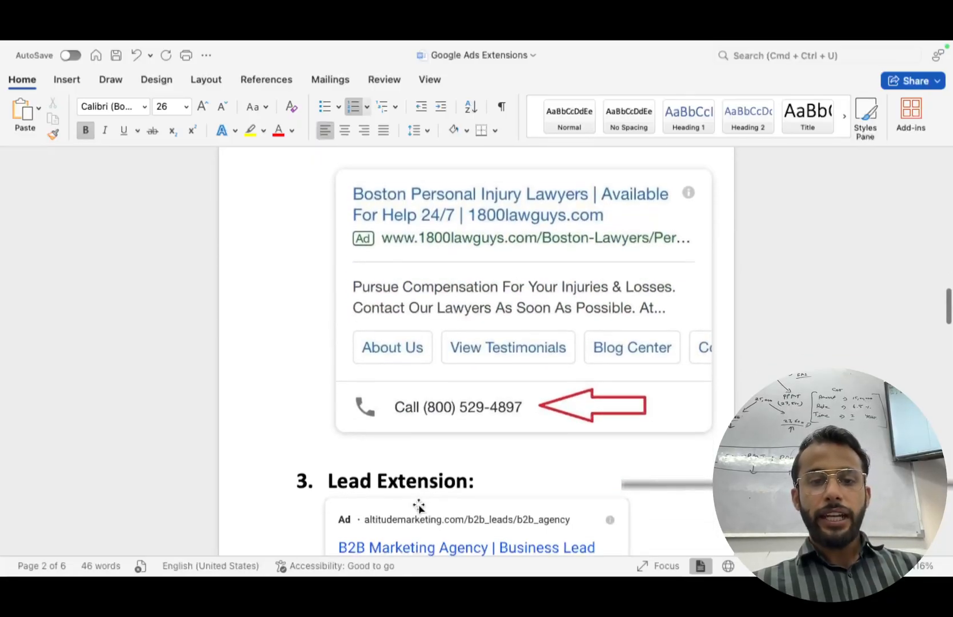
scroll(417, 423, down, 5)
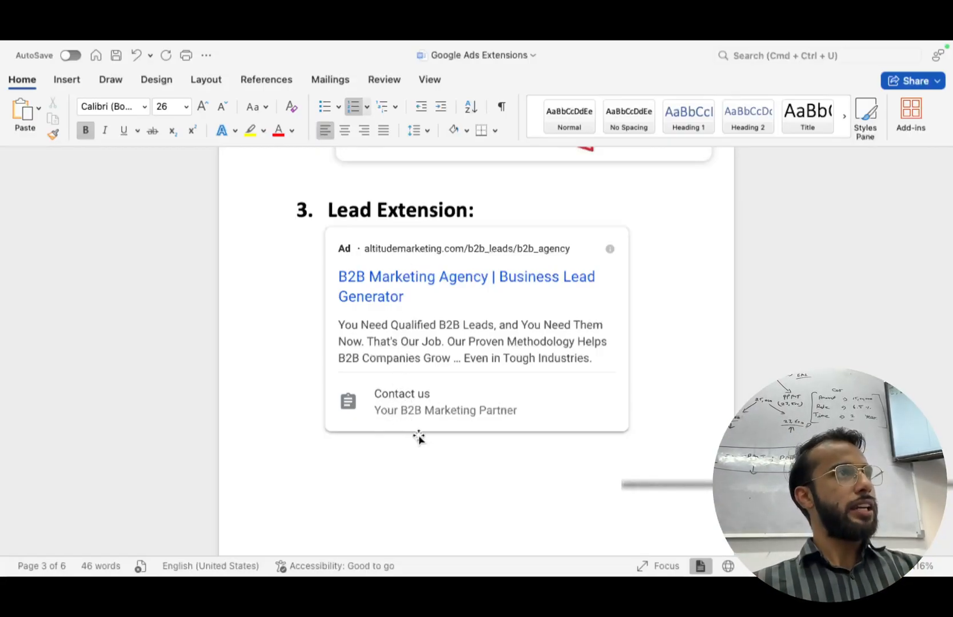
scroll(418, 434, down, 15)
scroll(419, 434, down, 5)
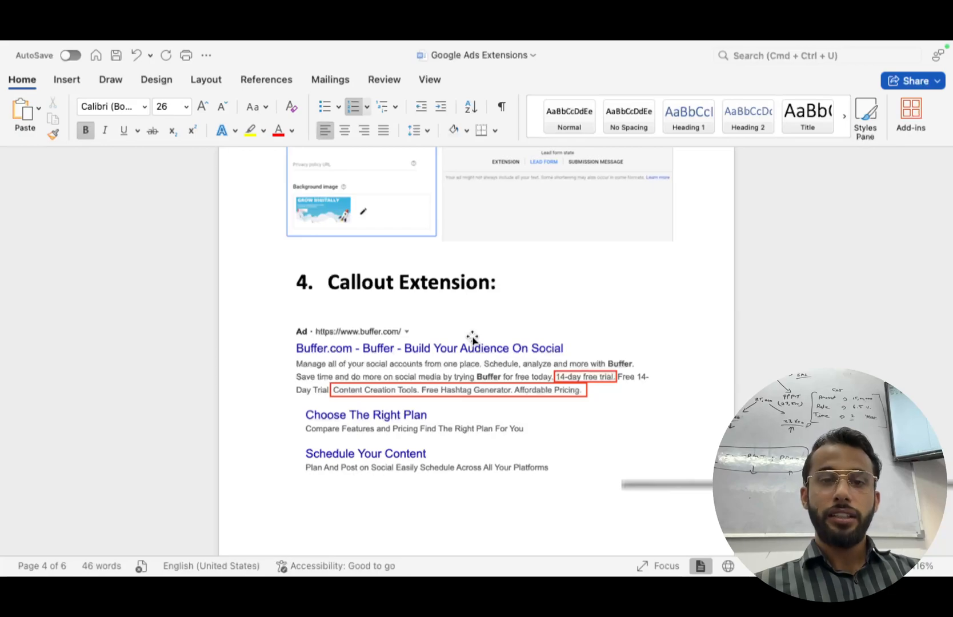
Scroll through the extension examples to the Price Extension and back up toward Sitelink Extension.
scroll(504, 378, up, 5)
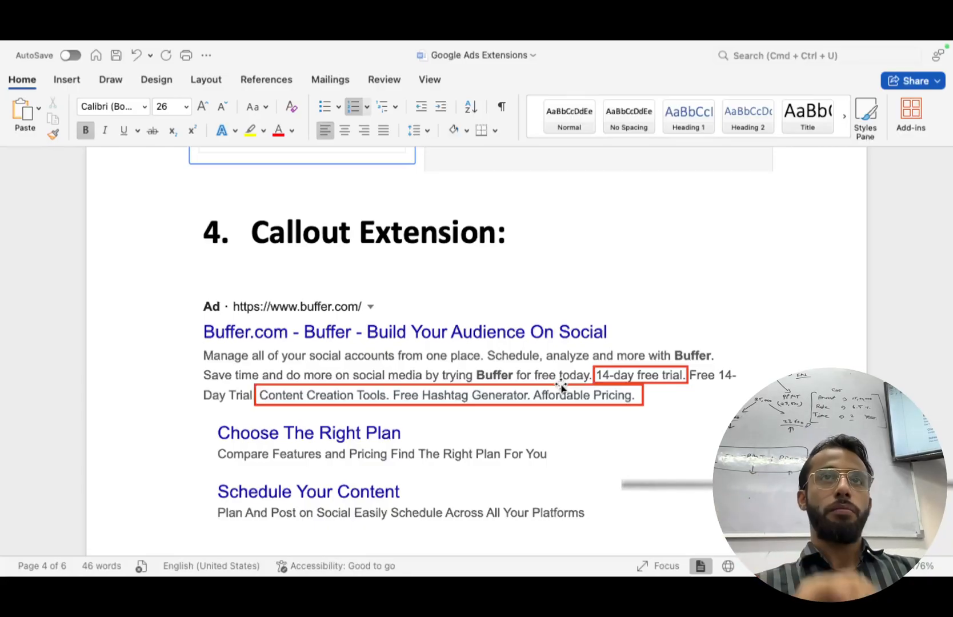
scroll(561, 386, down, 10)
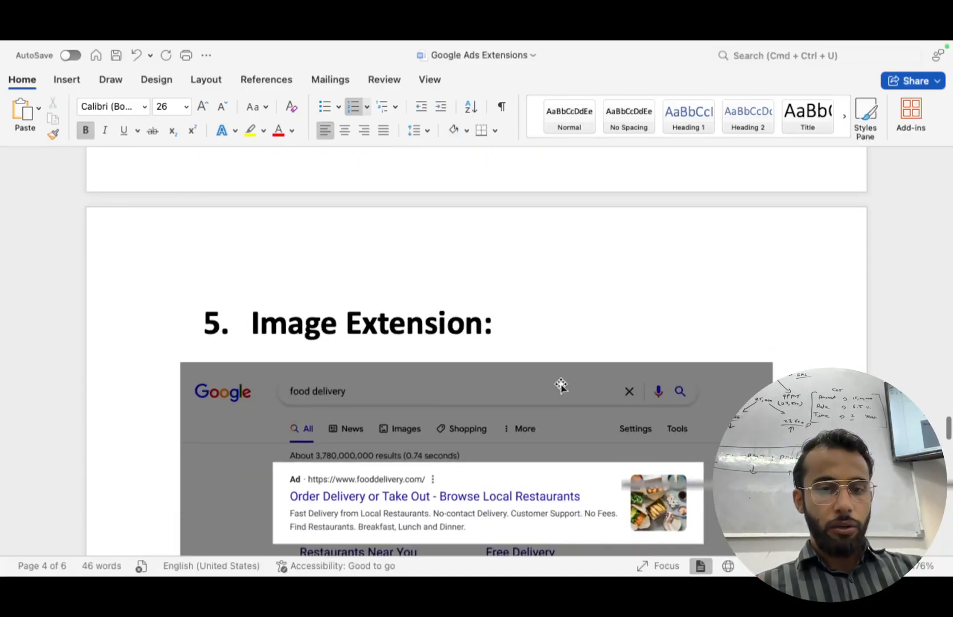
scroll(561, 386, down, 5)
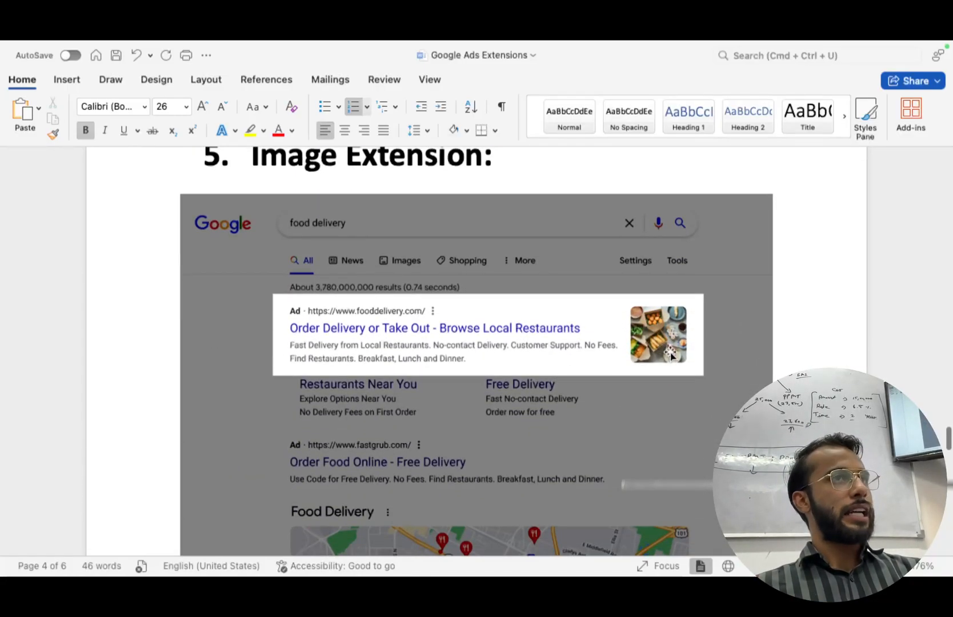
scroll(671, 354, down, 8)
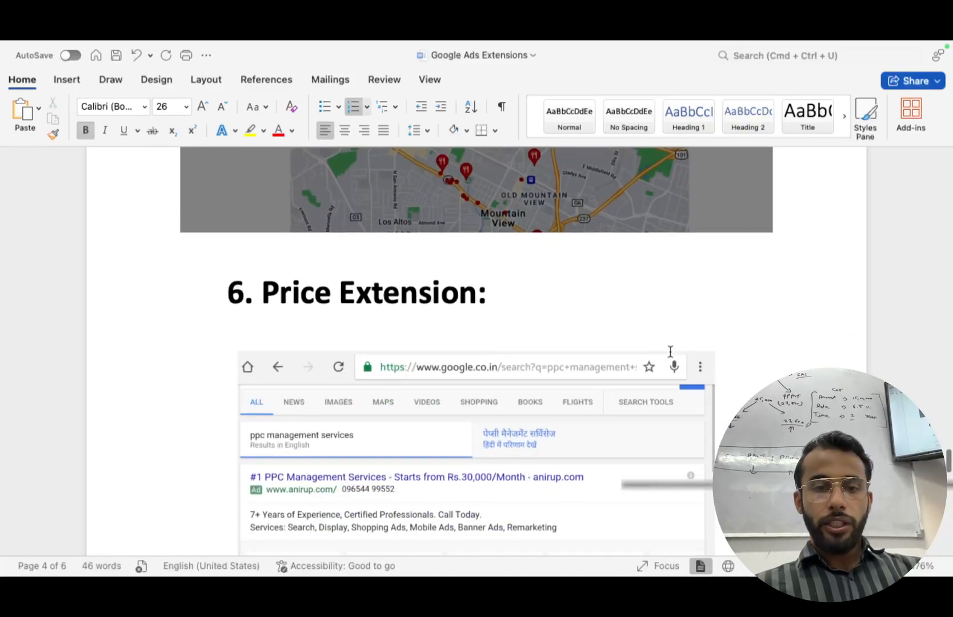
scroll(468, 311, down, 3)
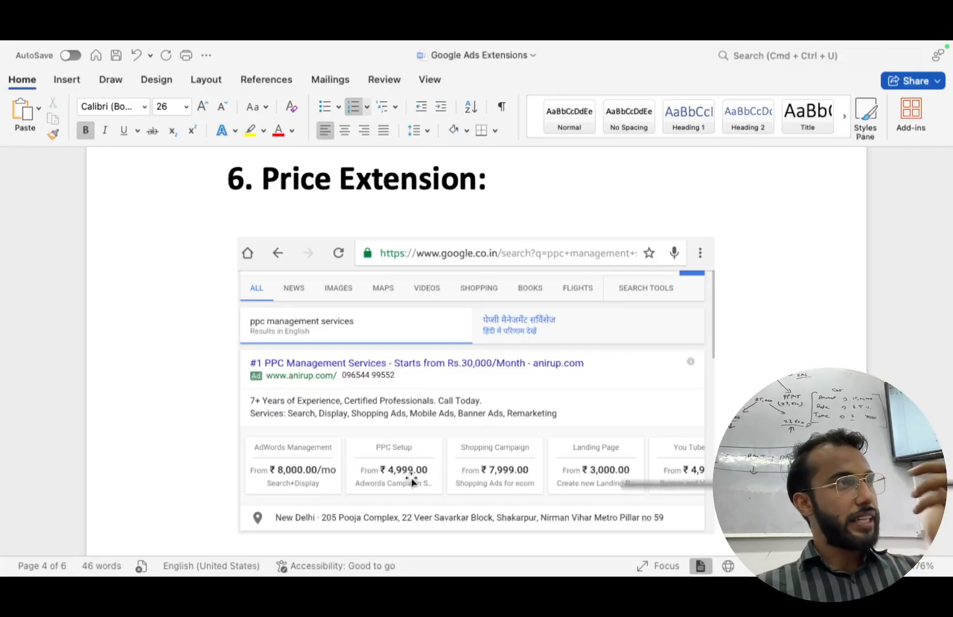
scroll(411, 479, down, 3)
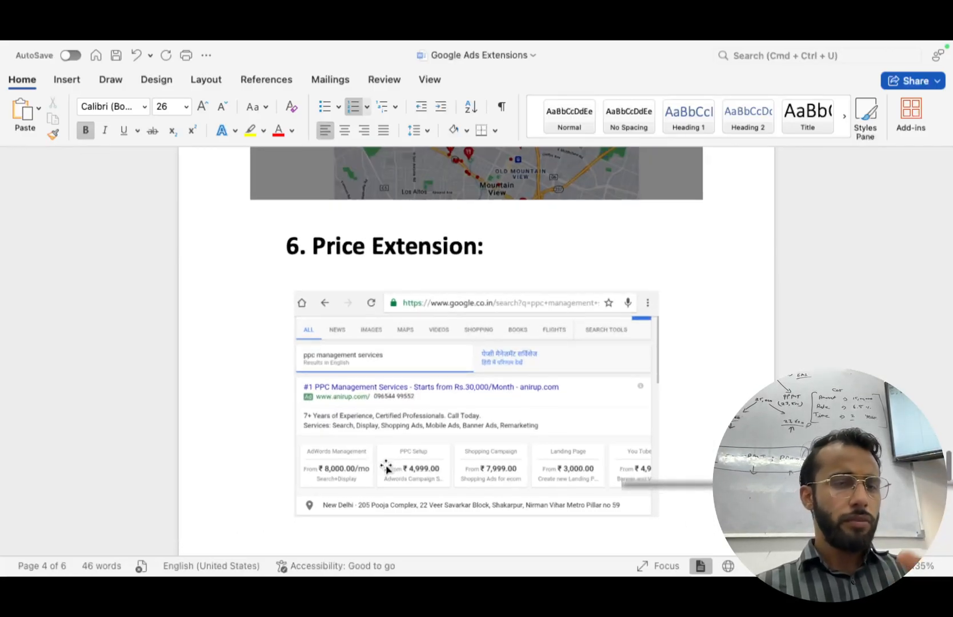
scroll(386, 467, up, 3)
scroll(386, 467, down, 2)
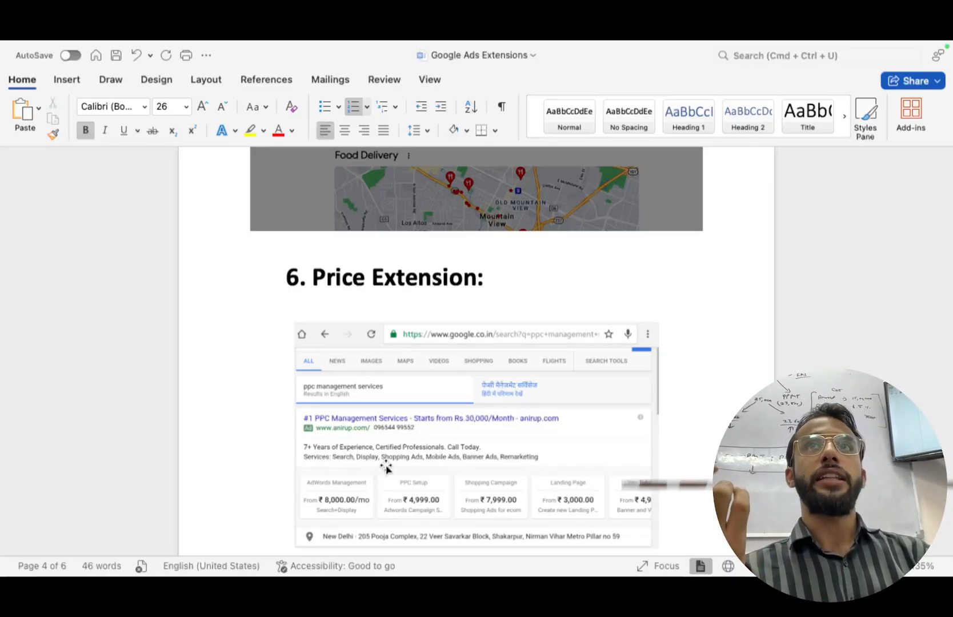
scroll(386, 467, up, 20)
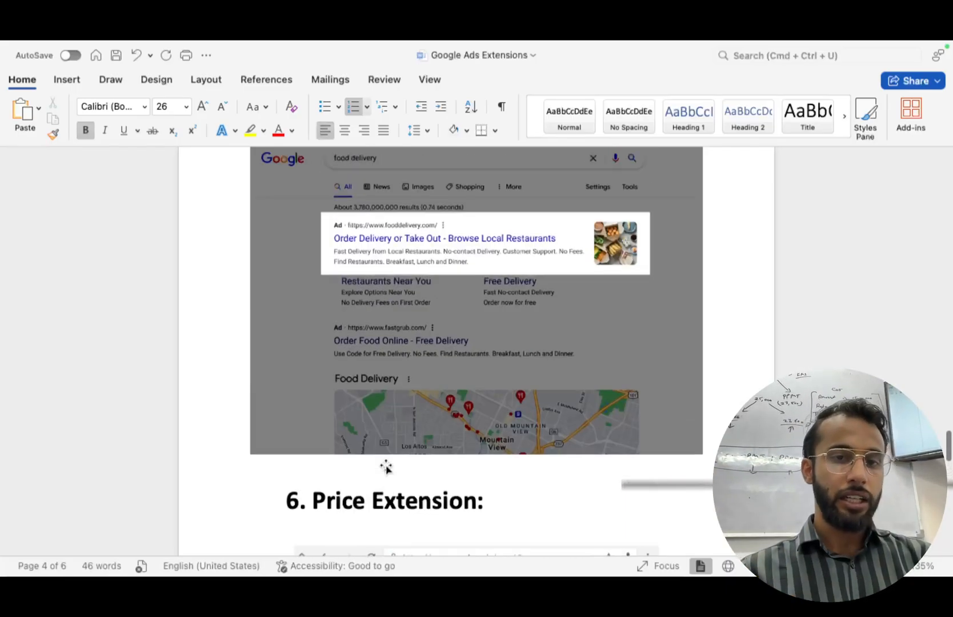
scroll(385, 467, up, 20)
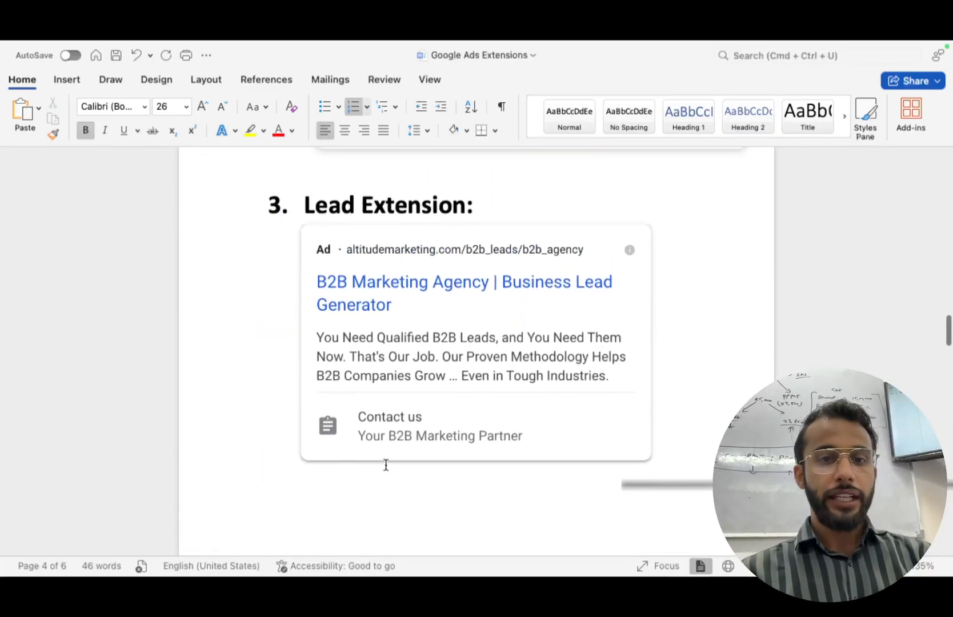
scroll(386, 467, up, 2)
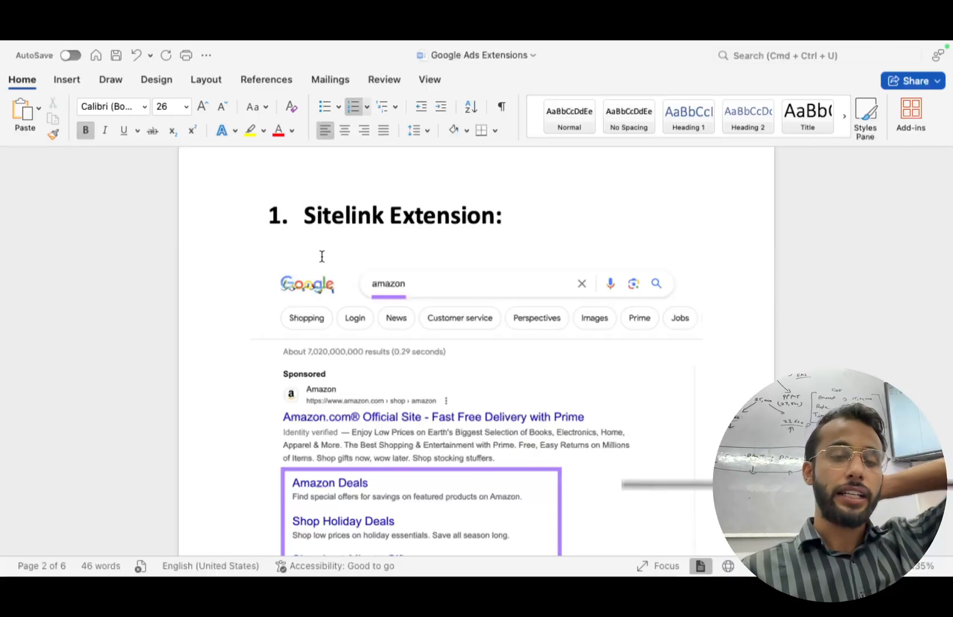
Back in Google Ads, create Sitelink 1 with the link text '50% off on Navratri'.
key(ctrl+Right)
key(ctrl+Left)
key(ctrl+Left)
key(ctrl+Left)
key(ctrl+Left)
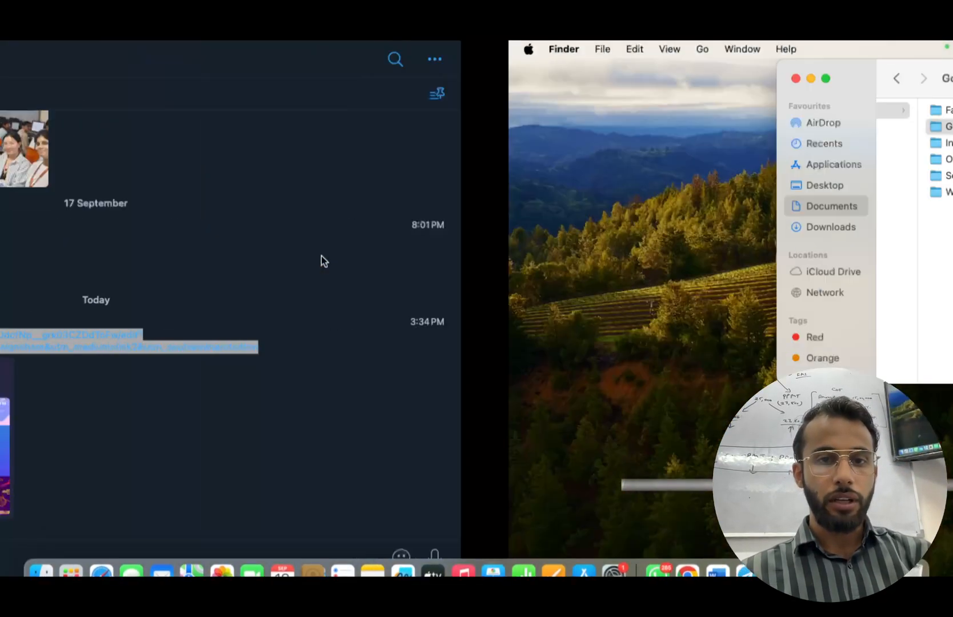
key(ctrl+Right)
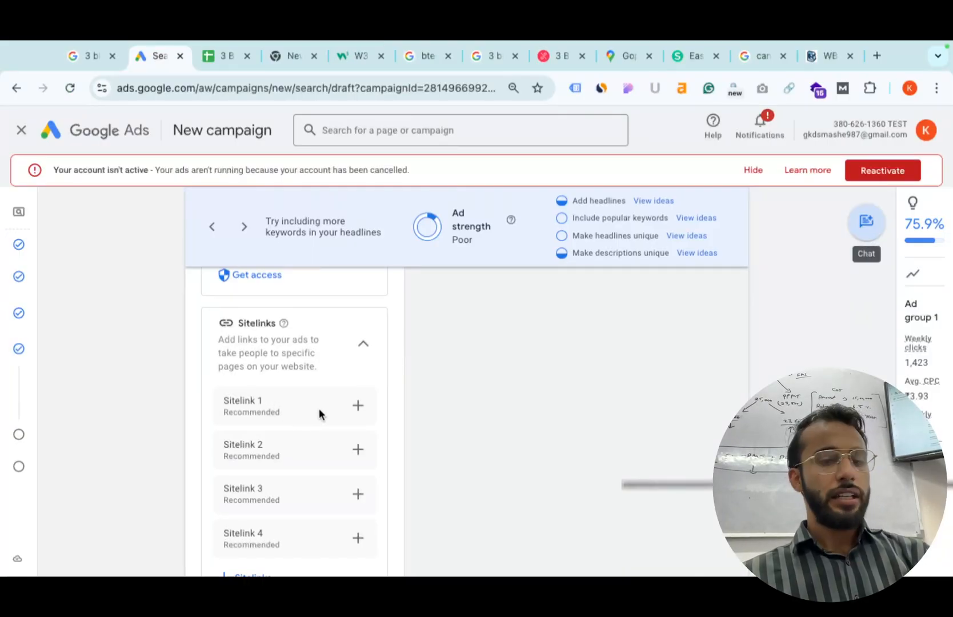
click(358, 405)
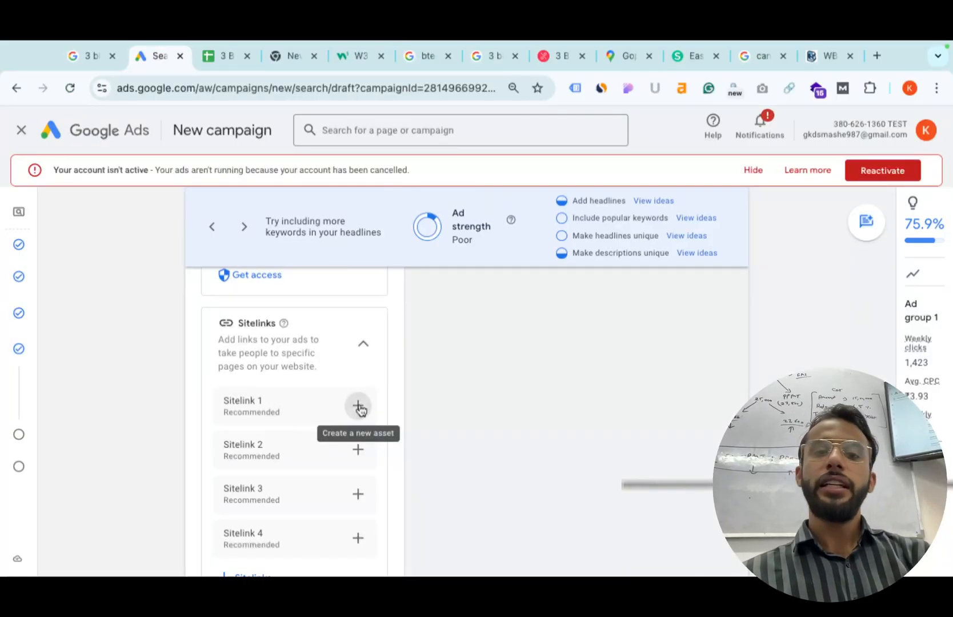
click(347, 256)
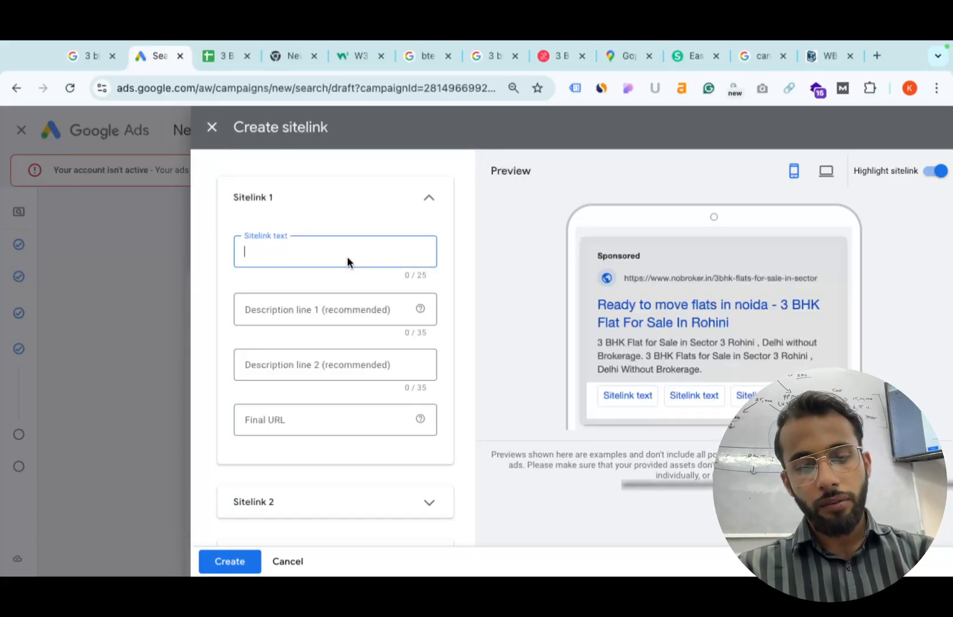
text(50% off on)
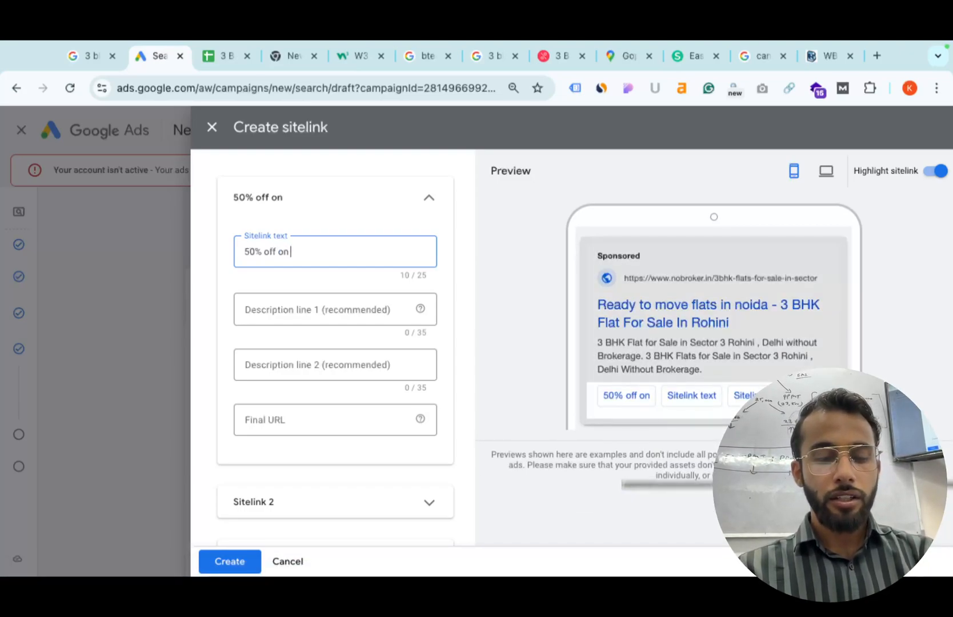
text(Navratri)
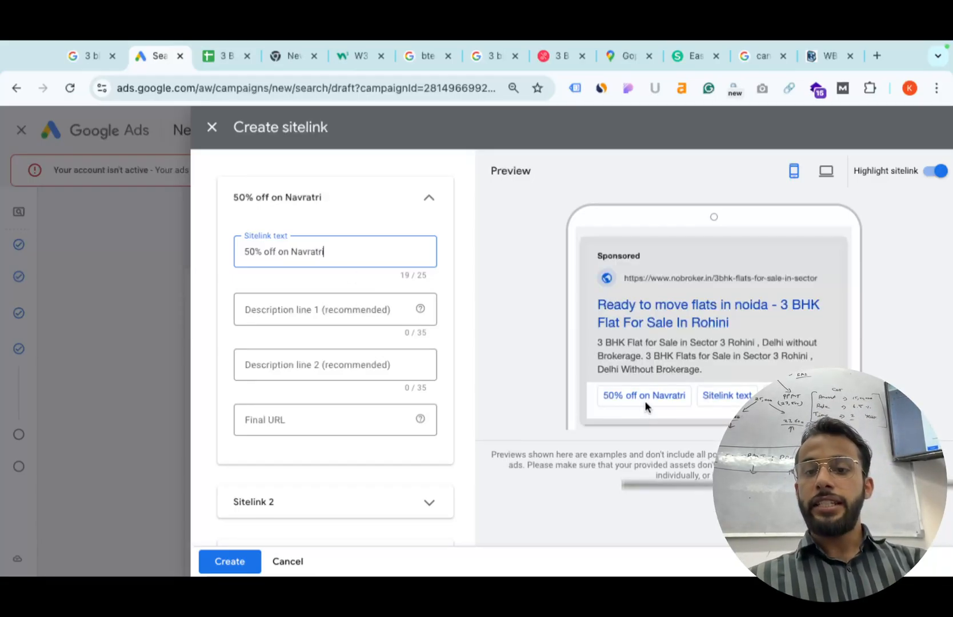
scroll(644, 400, up, 3)
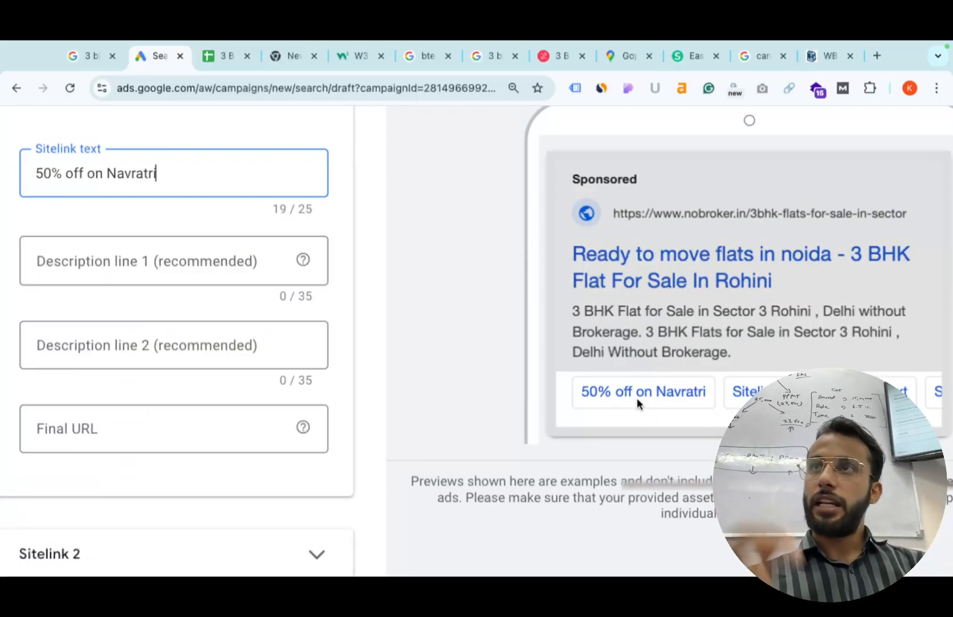
scroll(248, 366, down, 3)
Enter the description lines 'Under 50 lakhs flats' and 'Best flats in noida'.
click(302, 320)
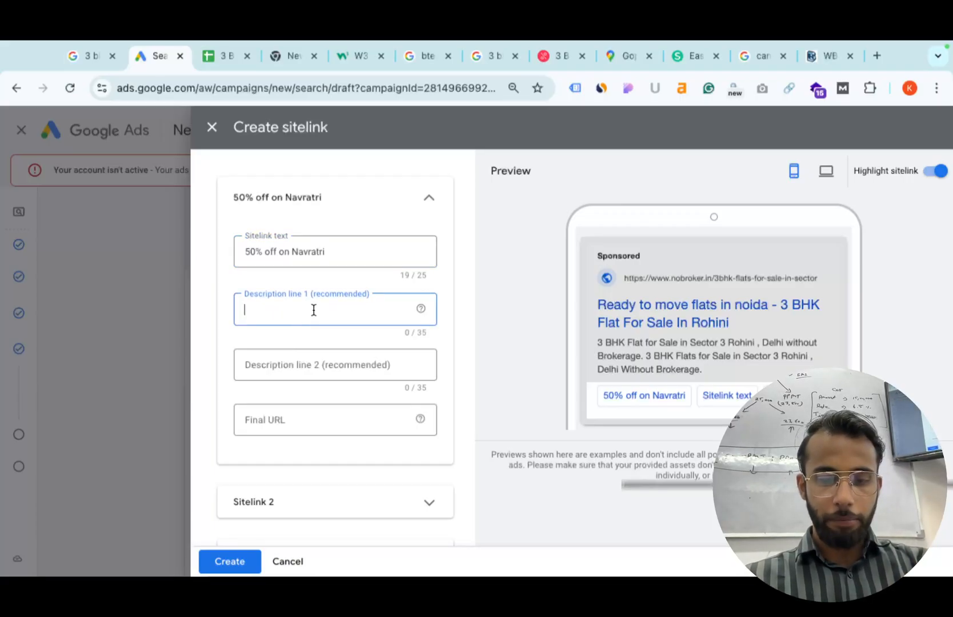
text(Under)
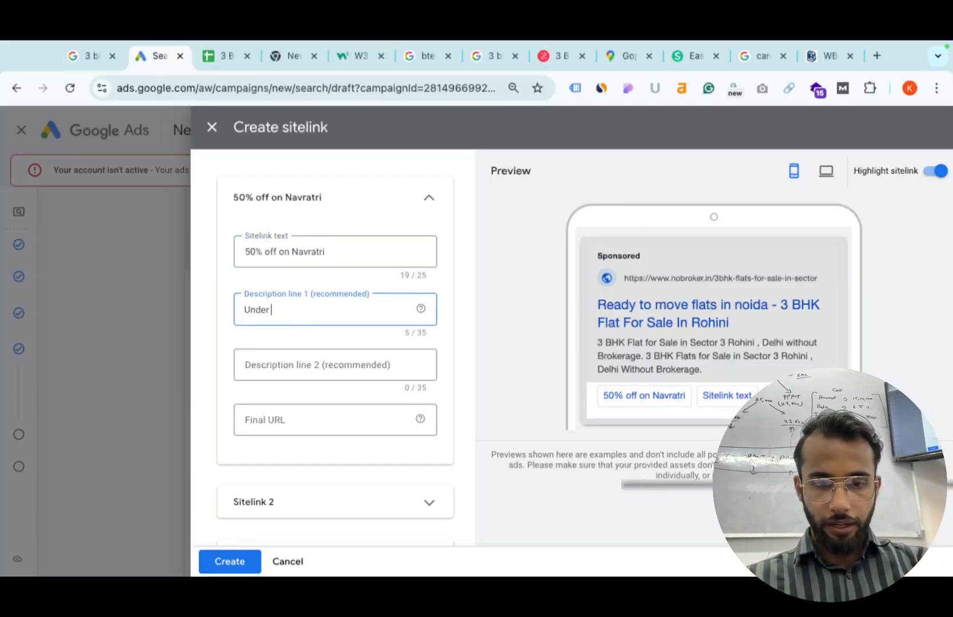
text( 50 lakhs flatsb)
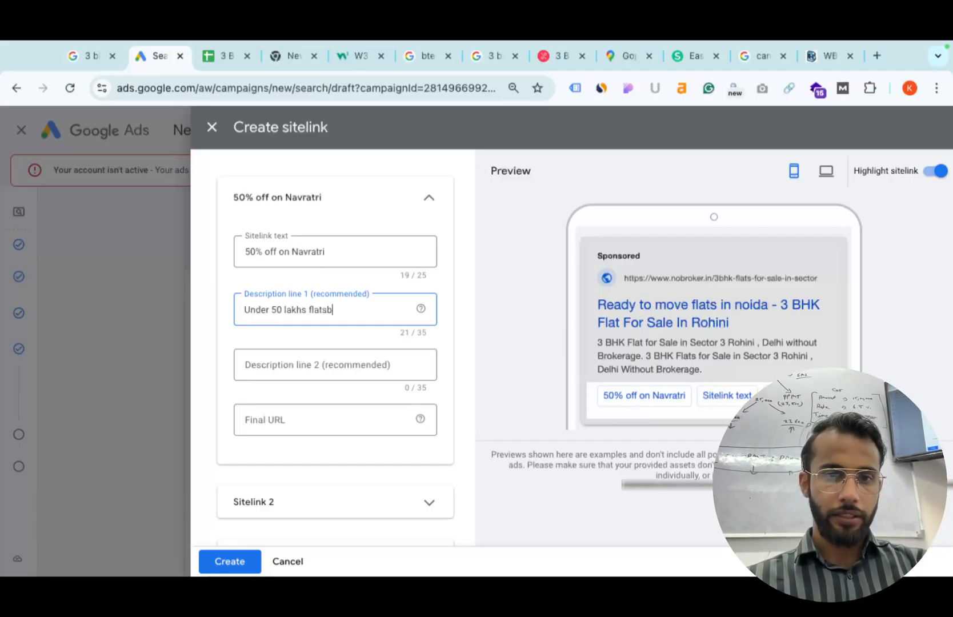
key(BackSpace)
click(282, 369)
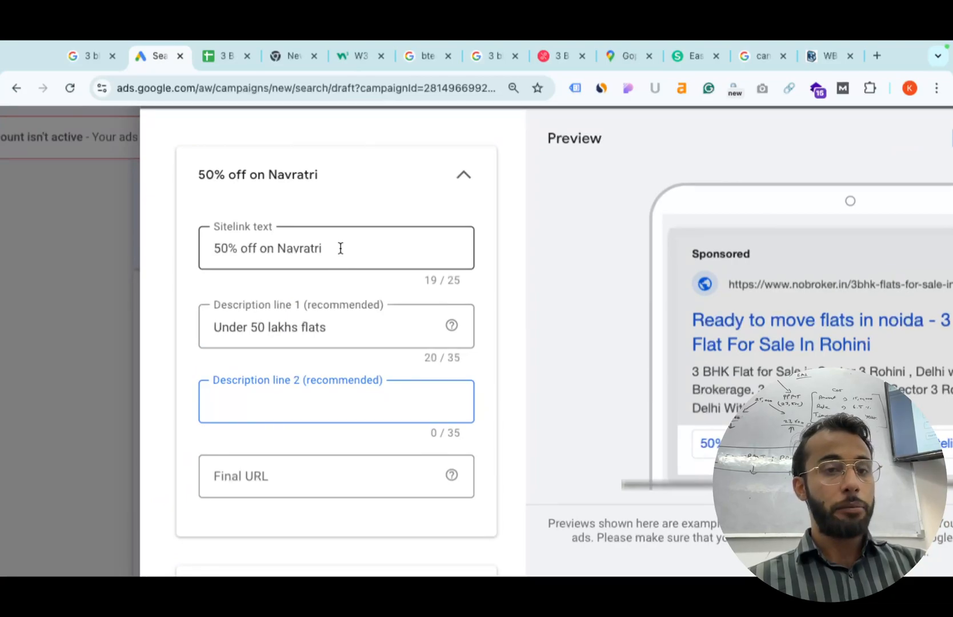
click(340, 249)
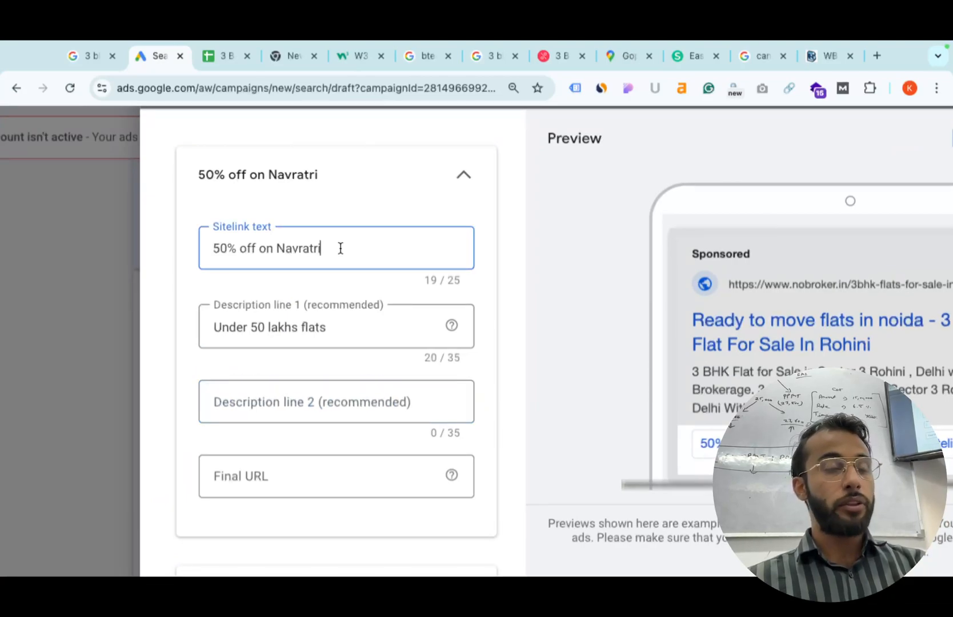
click(308, 330)
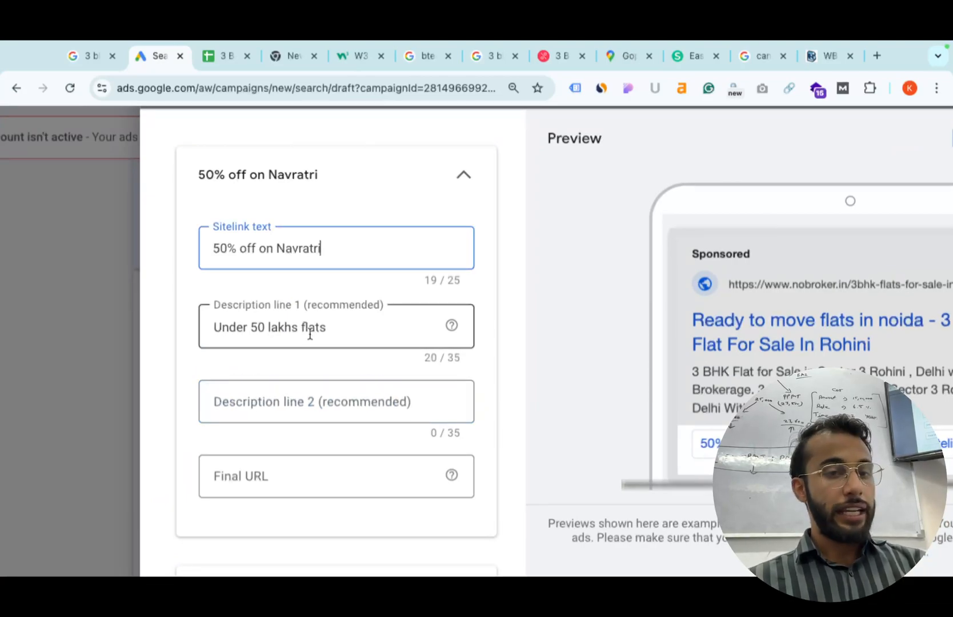
click(295, 411)
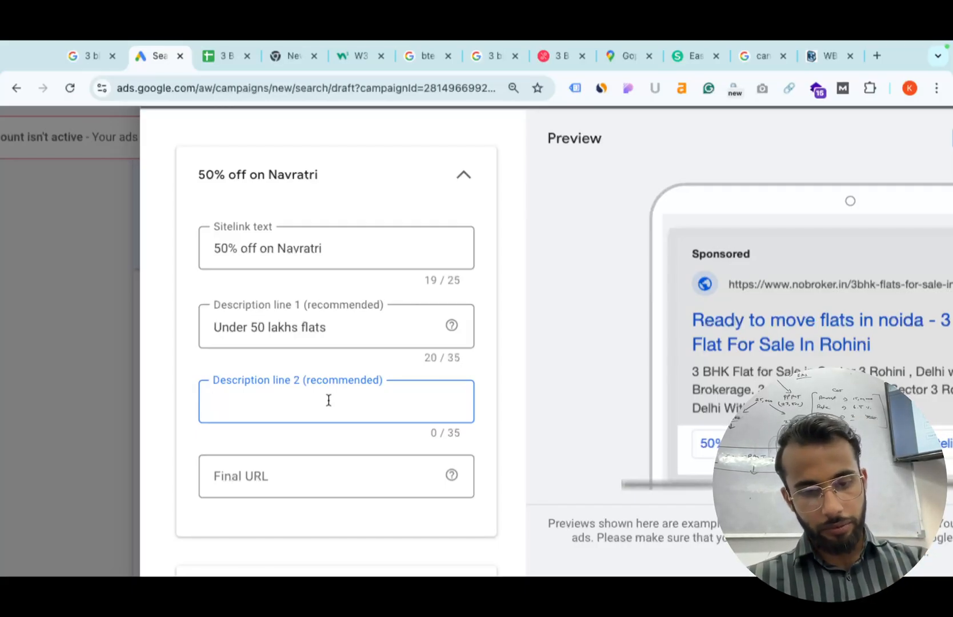
text(Best flats )
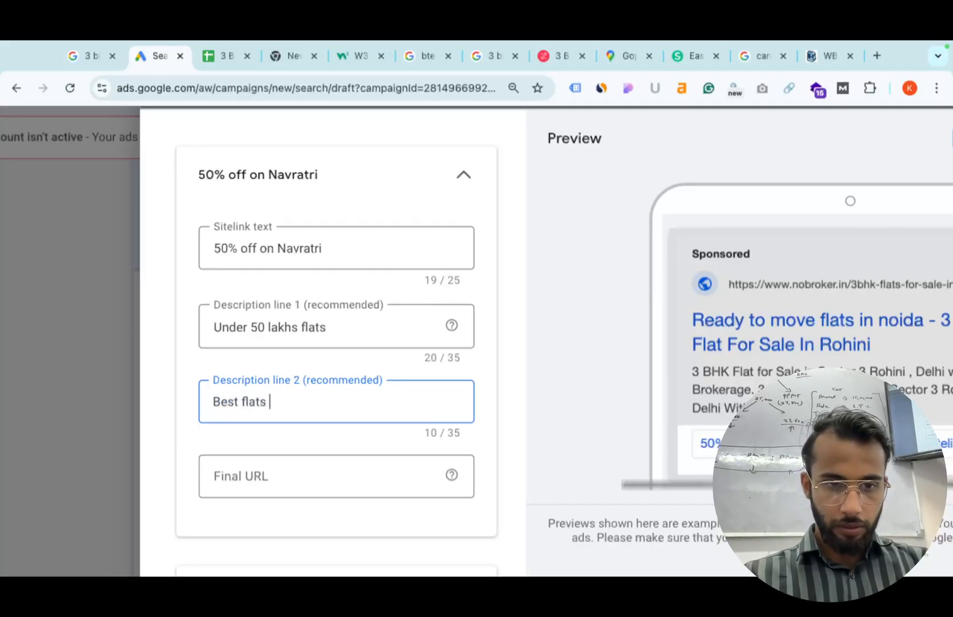
text(in noida)
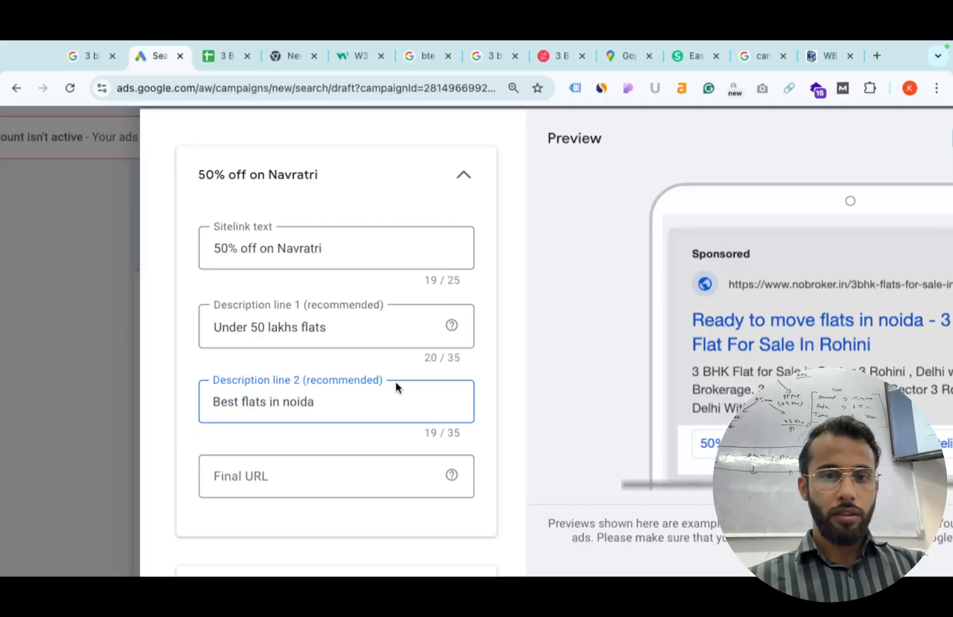
scroll(395, 381, down, 3)
Copy the NoBroker 3 BHK Sector 3 Rohini listing URL and paste it as the final URL.
click(309, 419)
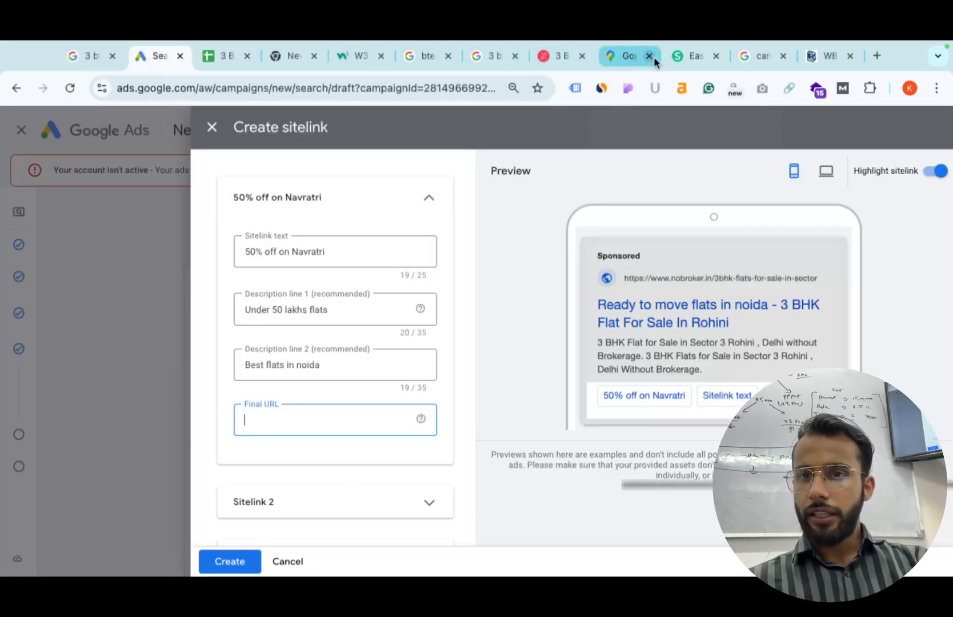
click(571, 56)
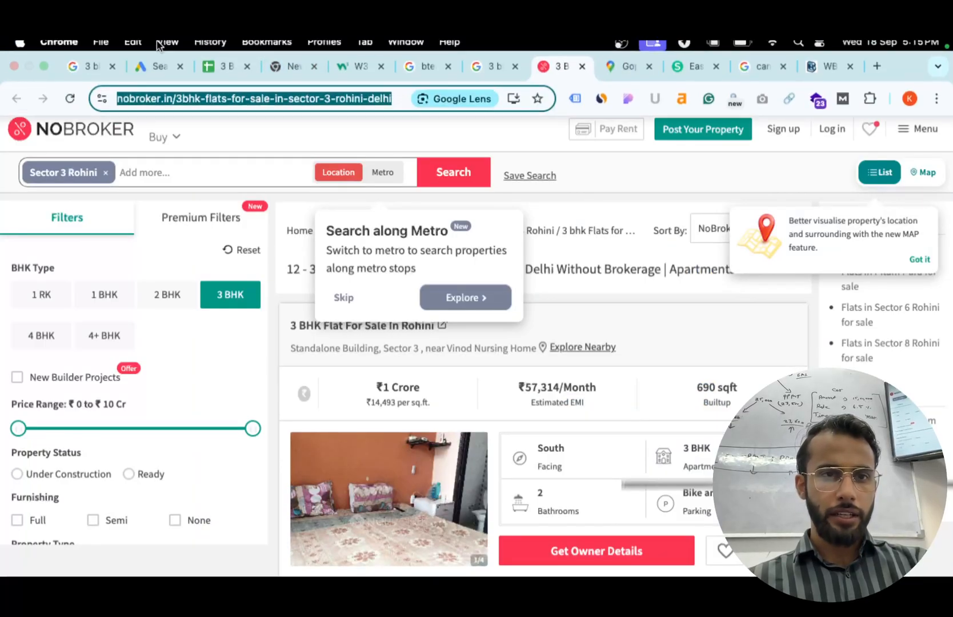
click(168, 48)
click(134, 75)
click(158, 74)
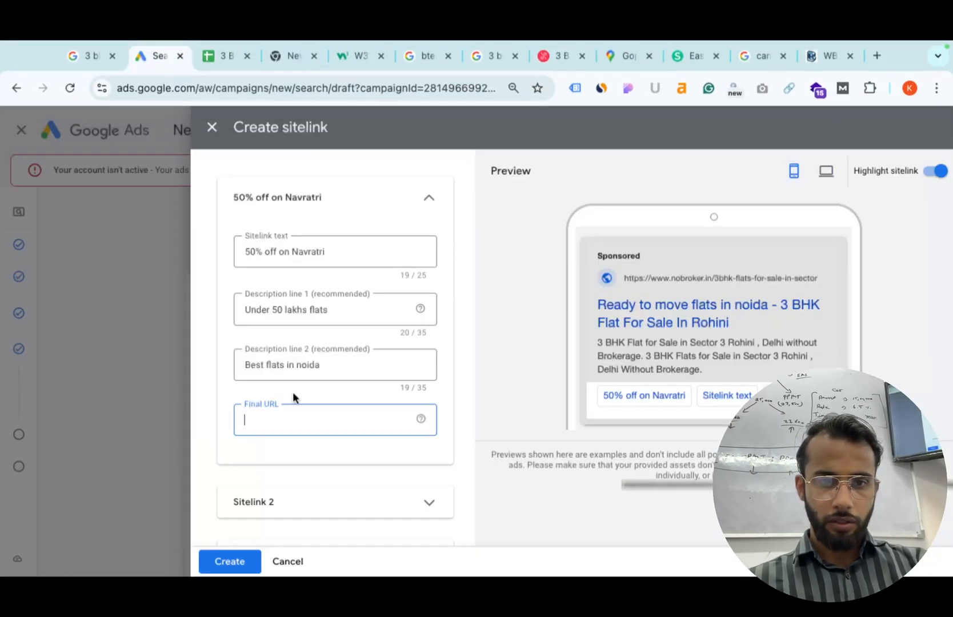
text(https://www.nobroker.in/3bhk-flats-for-sale-in-sector-3-rohini-delhi)
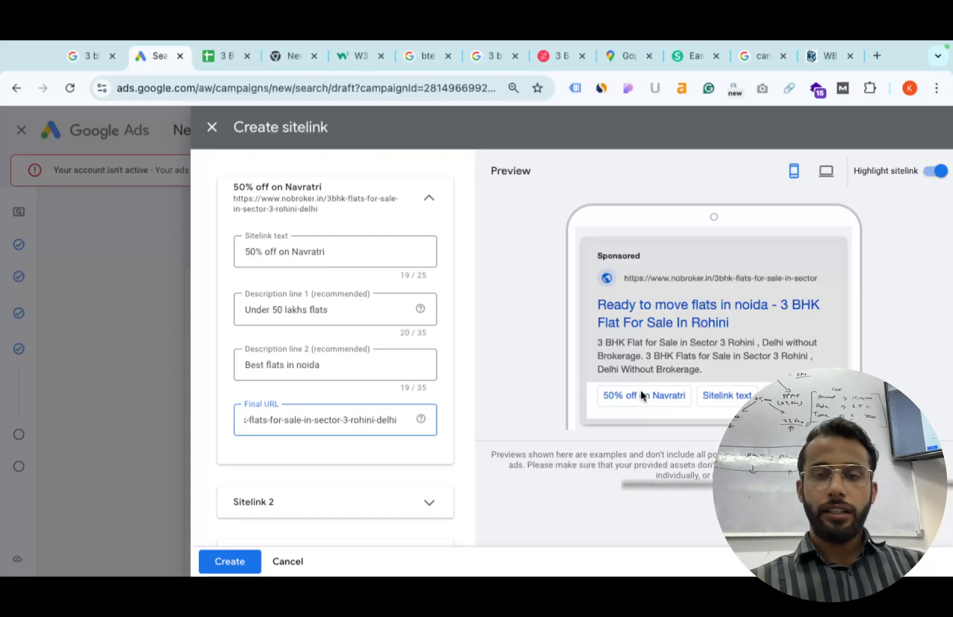
key(ctrl+Left)
key(ctrl+Left)
key(ctrl+Left)
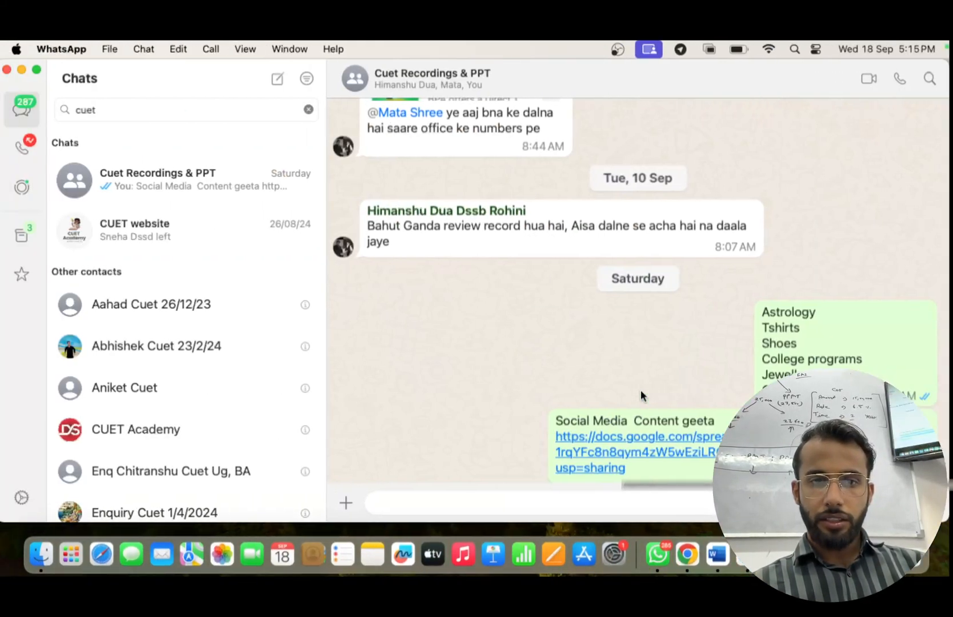
key(ctrl+Right)
key(ctrl+Right)
key(ctrl+Right)
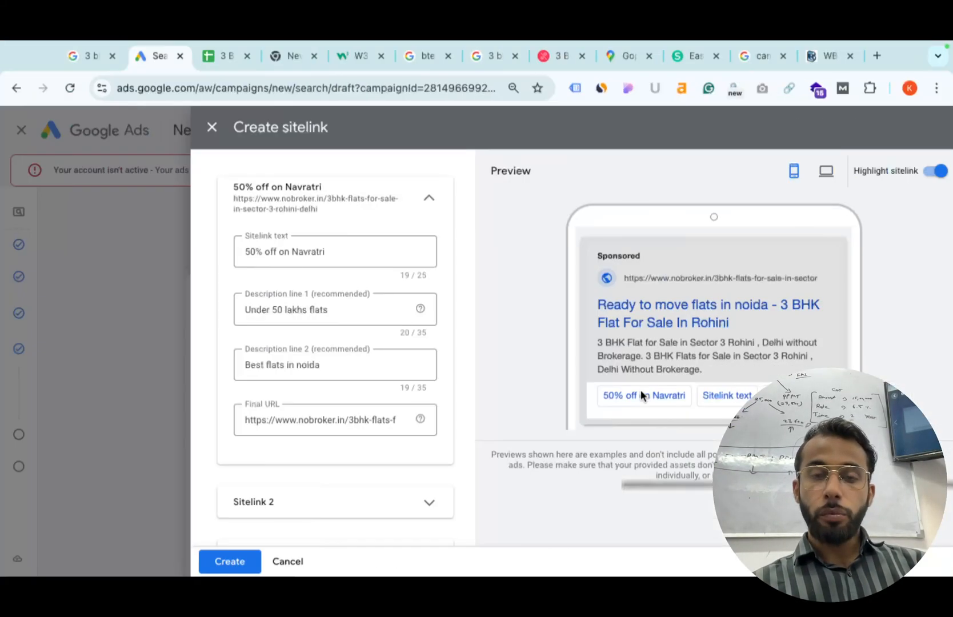
key(ctrl+Right)
key(ctrl+Right)
key(ctrl+Right)
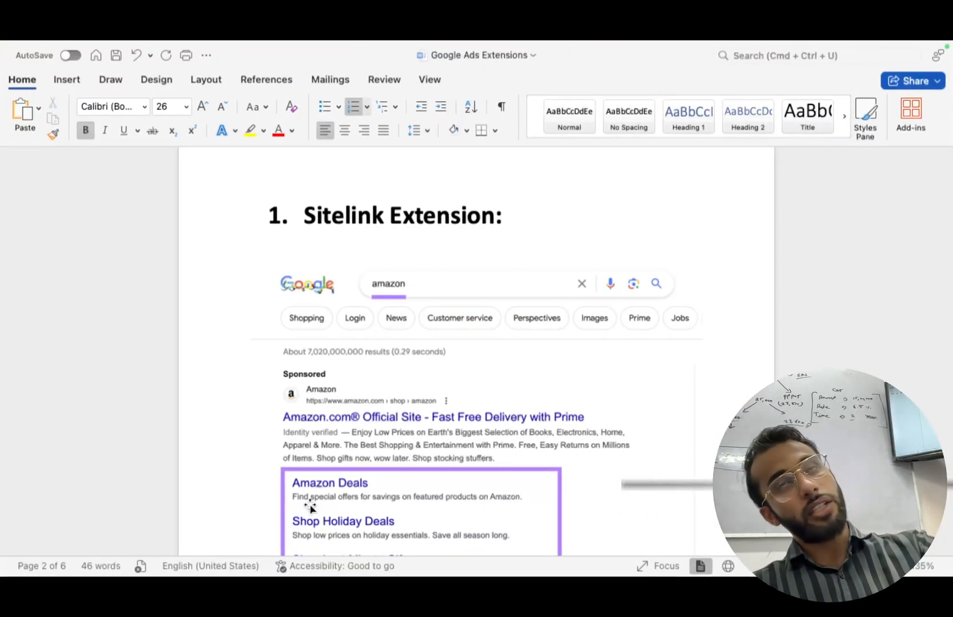
scroll(309, 506, down, 15)
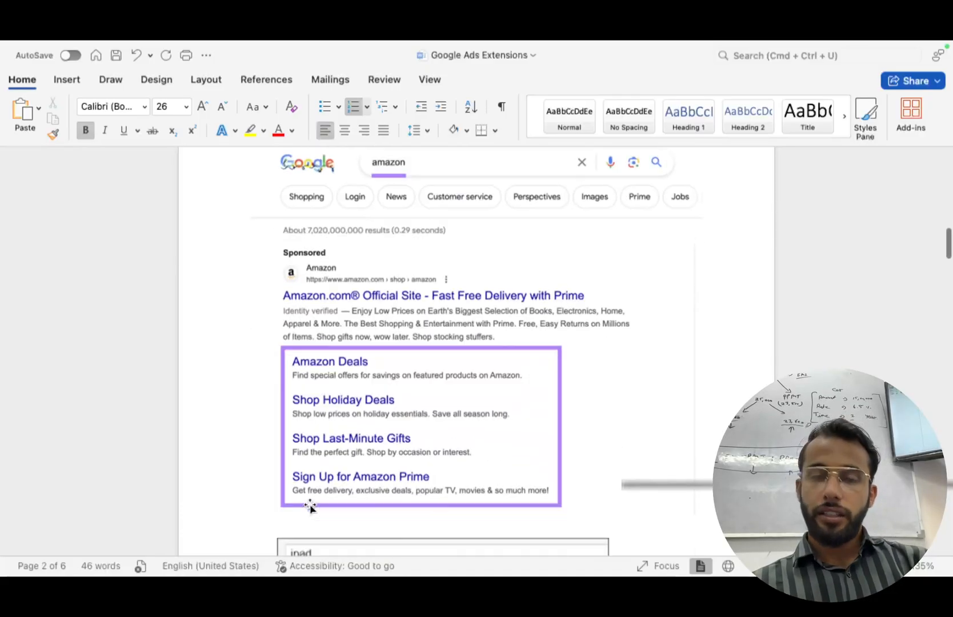
scroll(367, 434, down, 2)
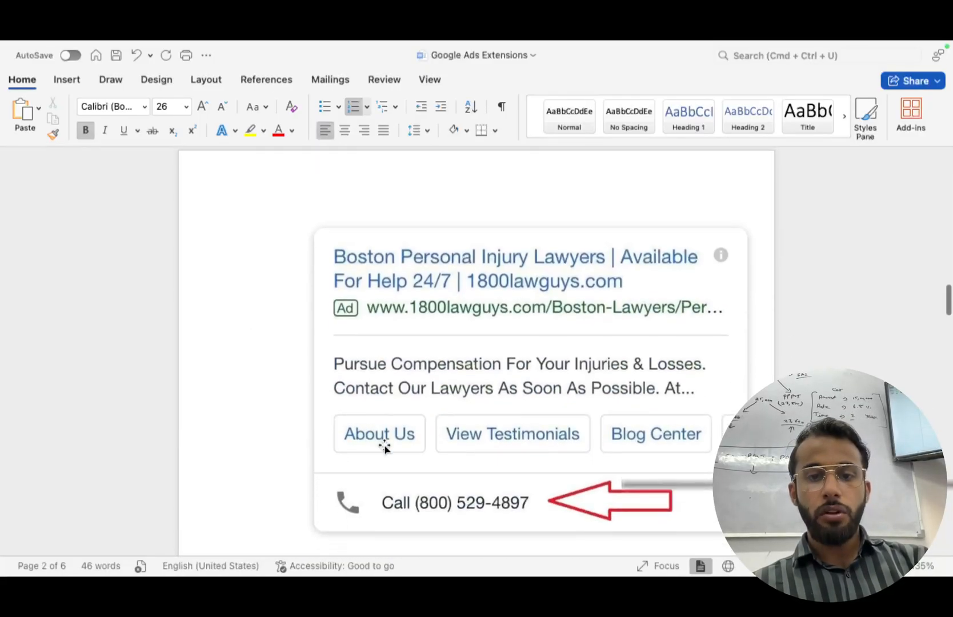
scroll(382, 444, up, 2)
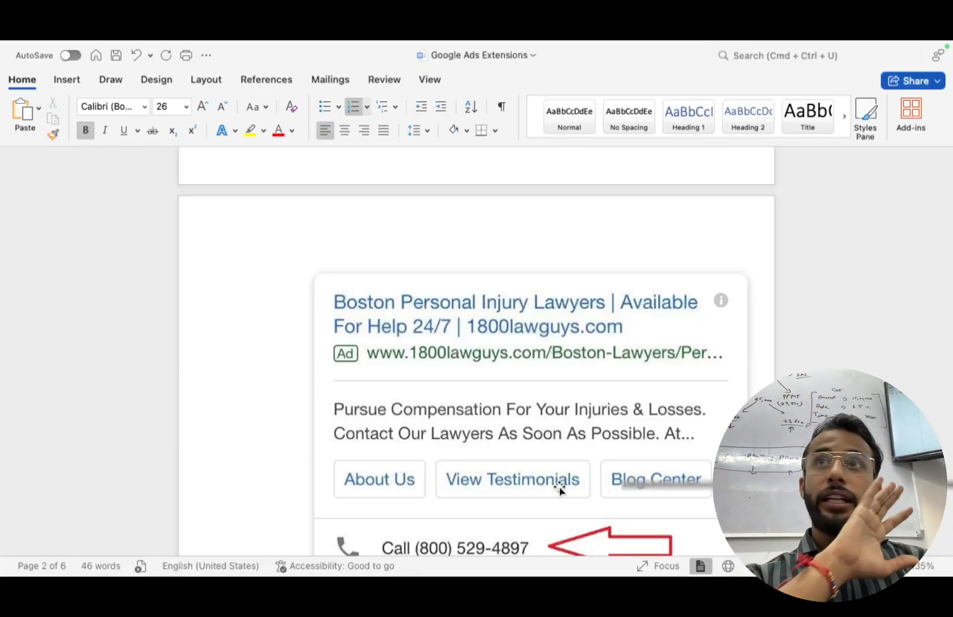
scroll(565, 351, up, 10)
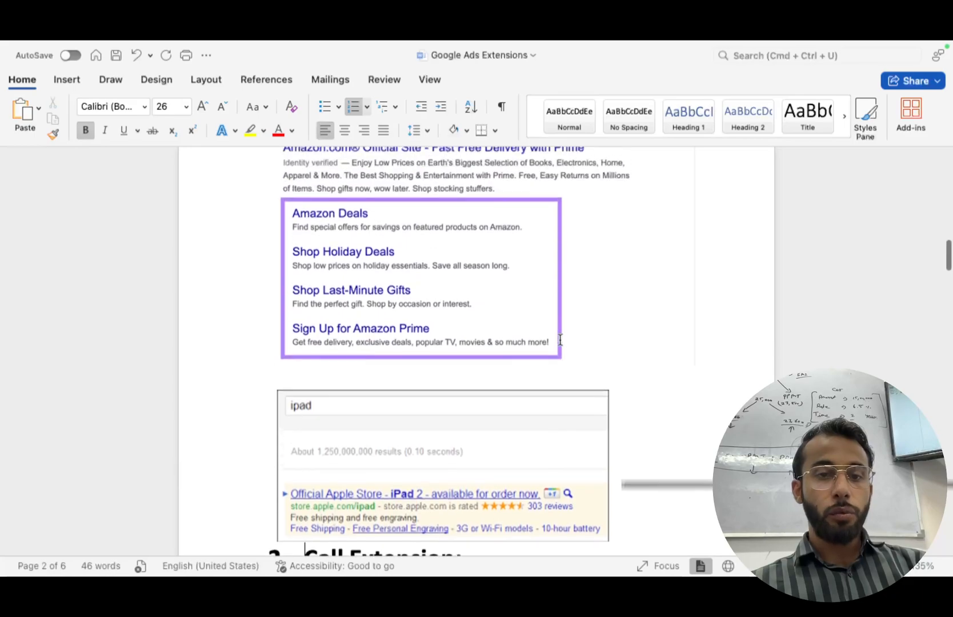
scroll(385, 308, up, 5)
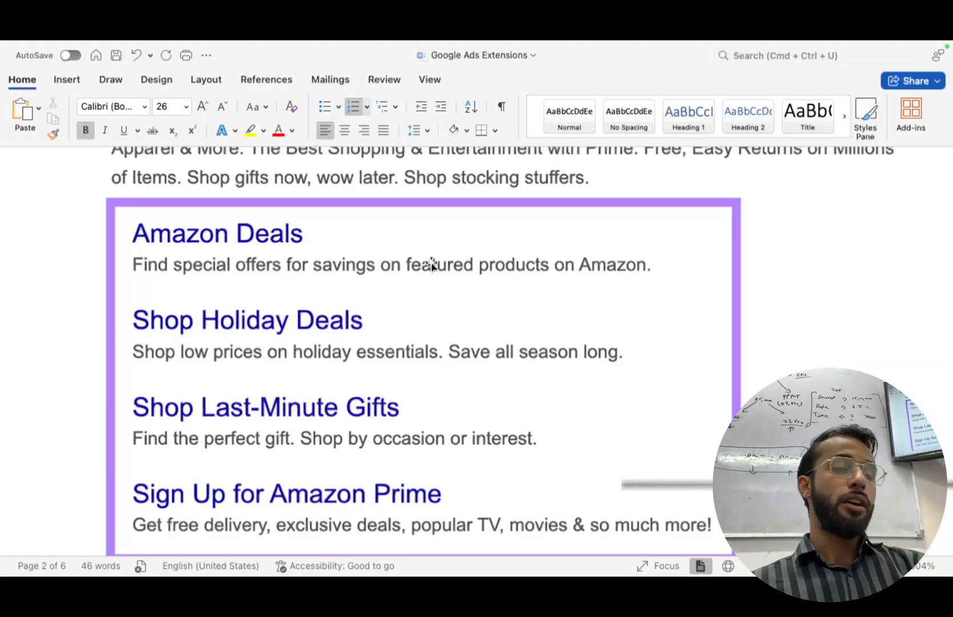
scroll(432, 265, down, 5)
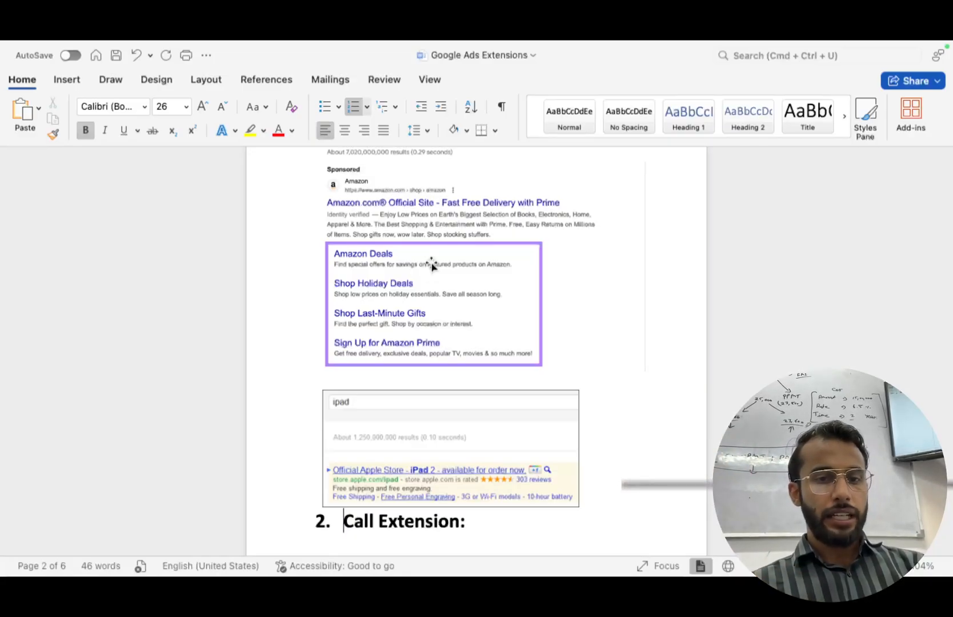
key(ctrl+Right)
key(ctrl+Right)
Fill Sitelink 2 with 'World Class Amenities', '24x7 Electricity' and 'Near sec 63 Metro'.
key(ctrl+Left)
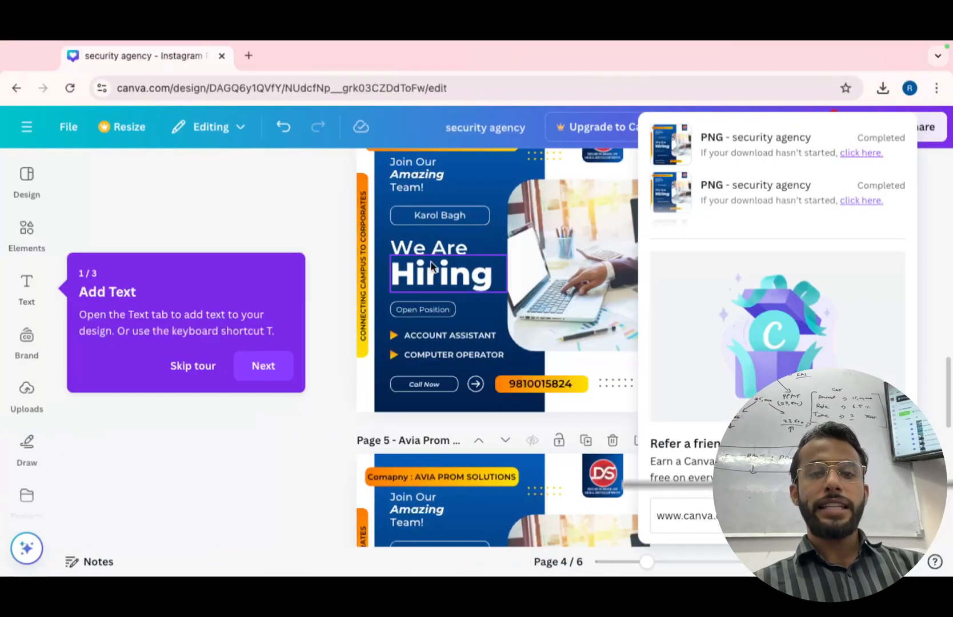
key(ctrl+Left)
key(ctrl+Left)
key(ctrl+Left)
key(ctrl+Left)
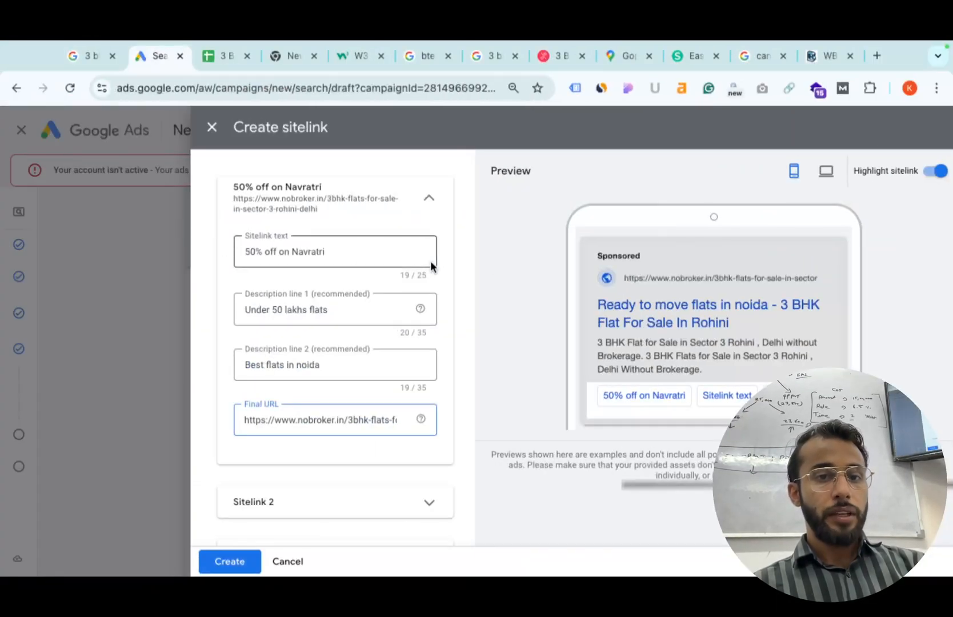
scroll(297, 416, down, 2)
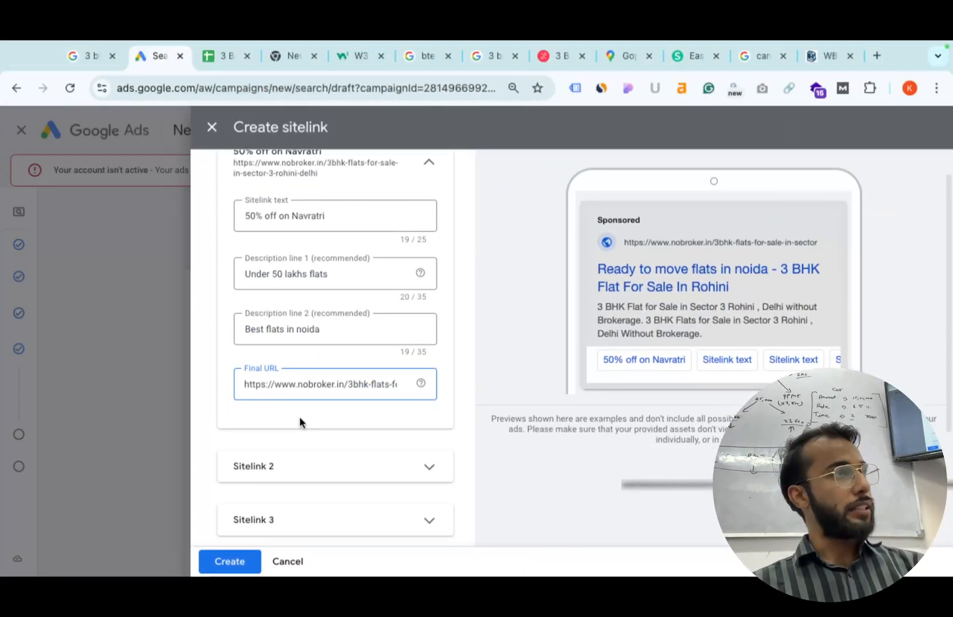
click(343, 472)
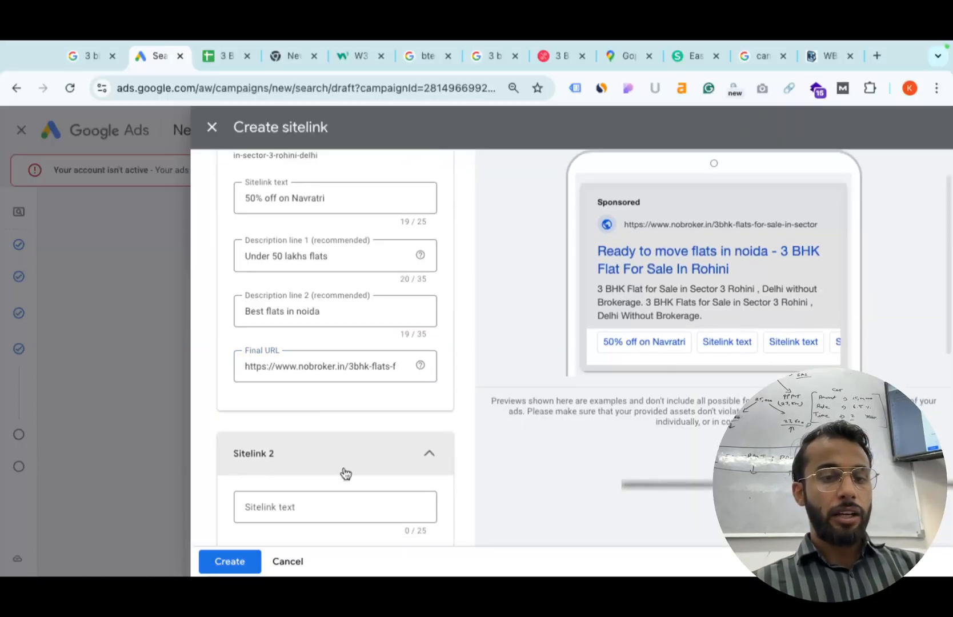
click(341, 395)
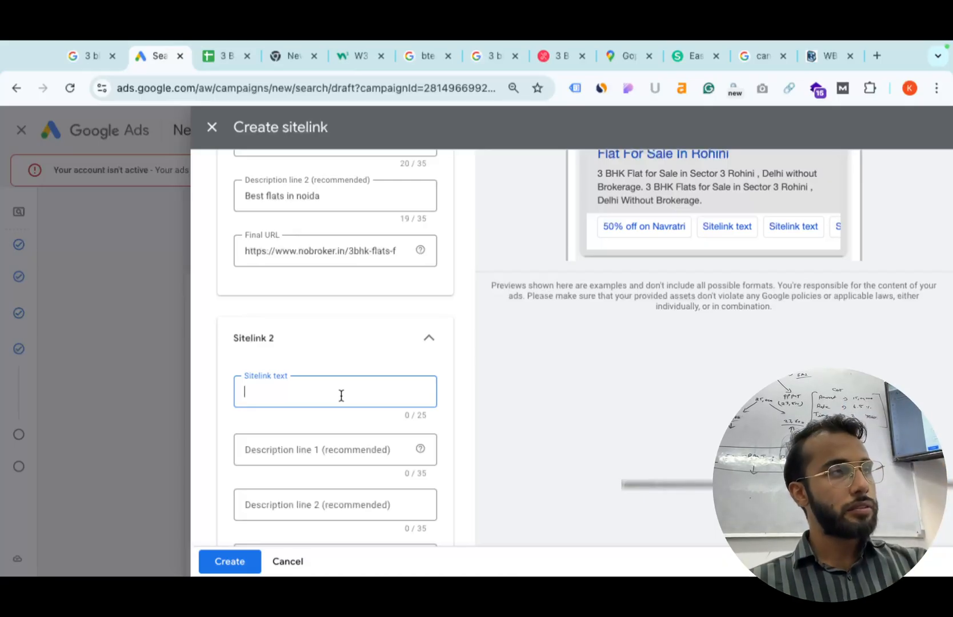
text(World Class Ameni)
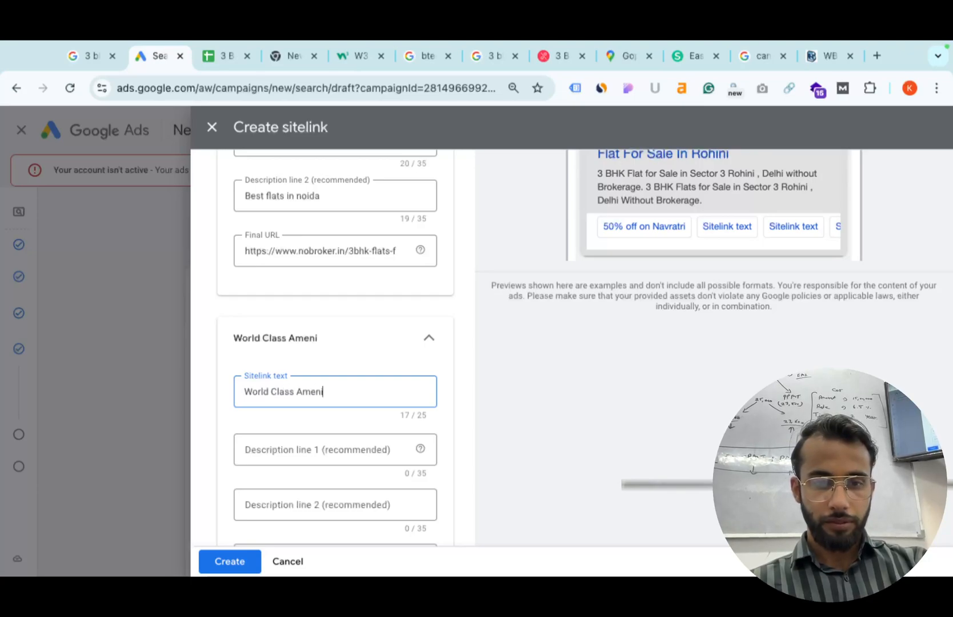
text(ties)
click(309, 447)
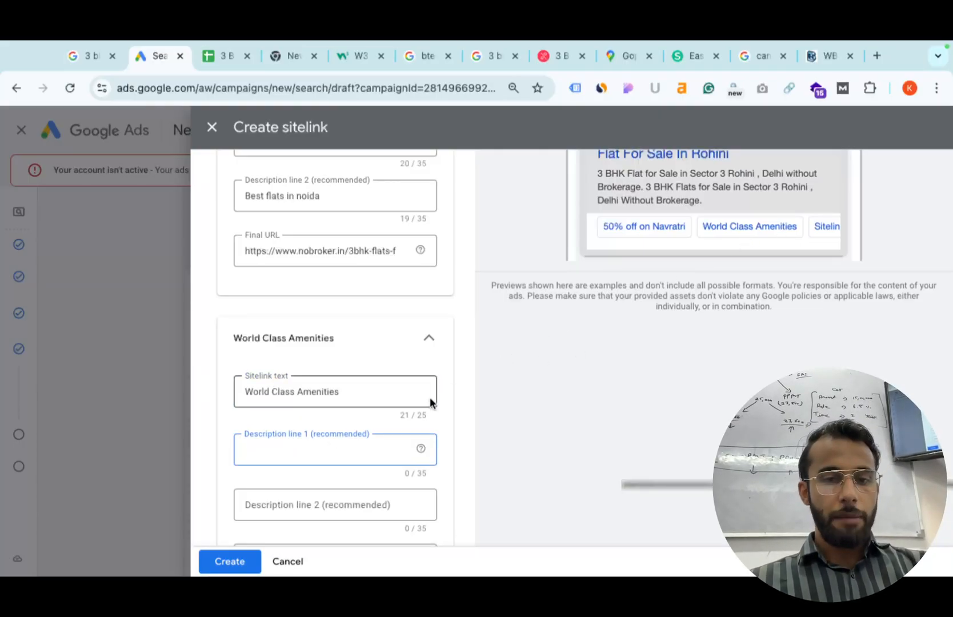
text(2)
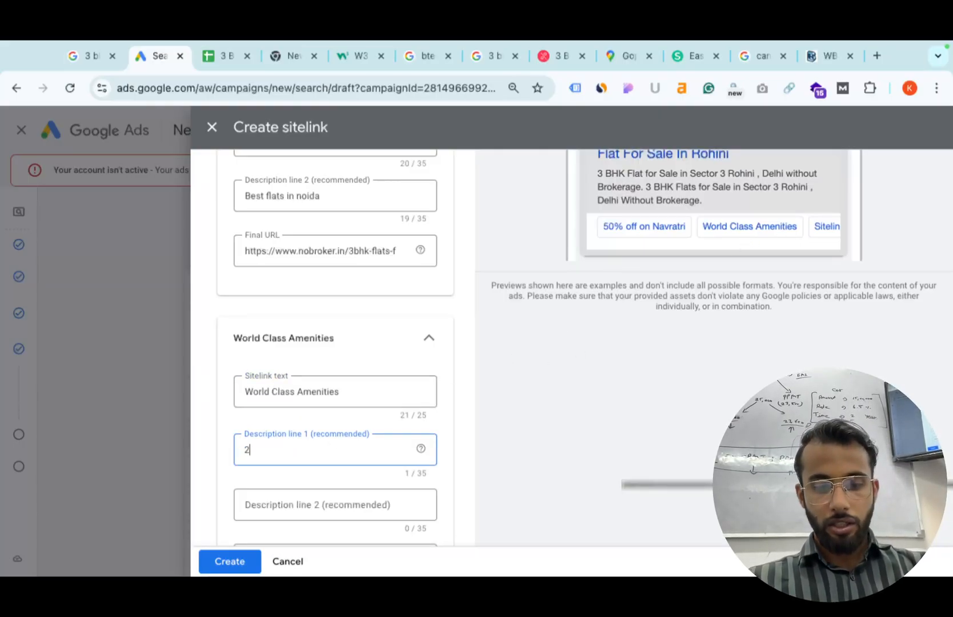
text(4x7)
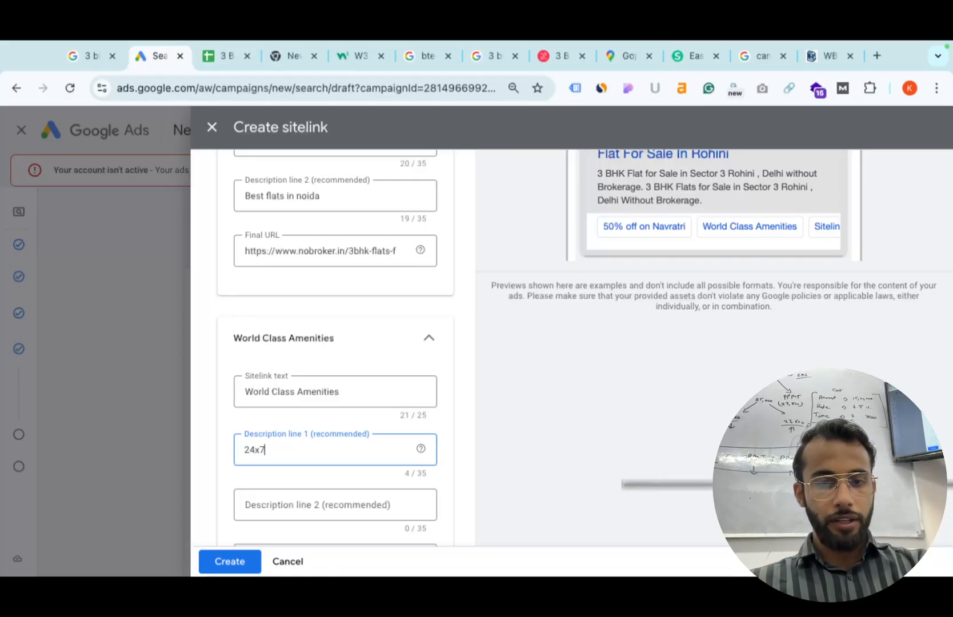
text( Elec)
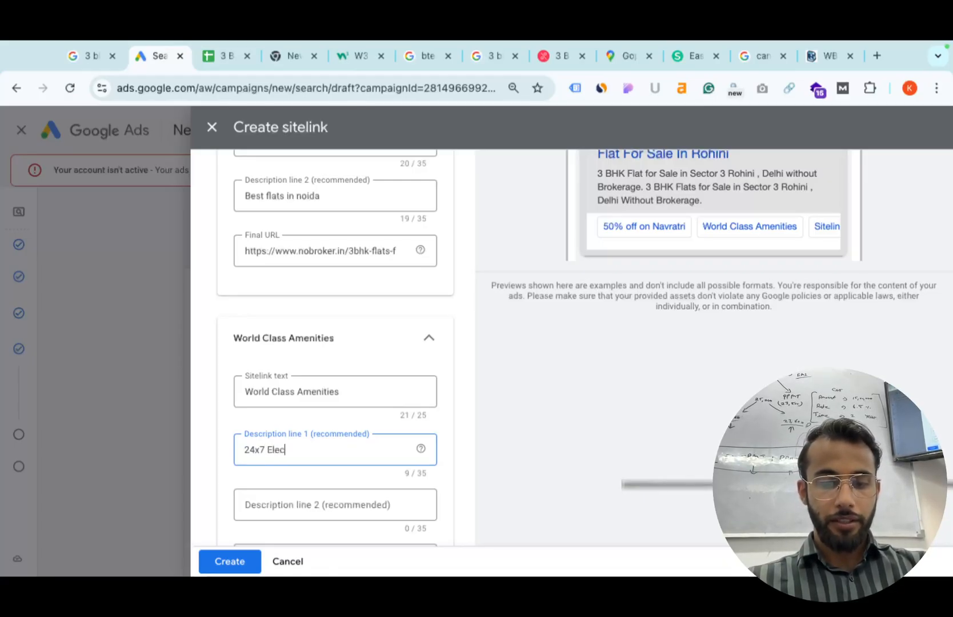
text(tricity)
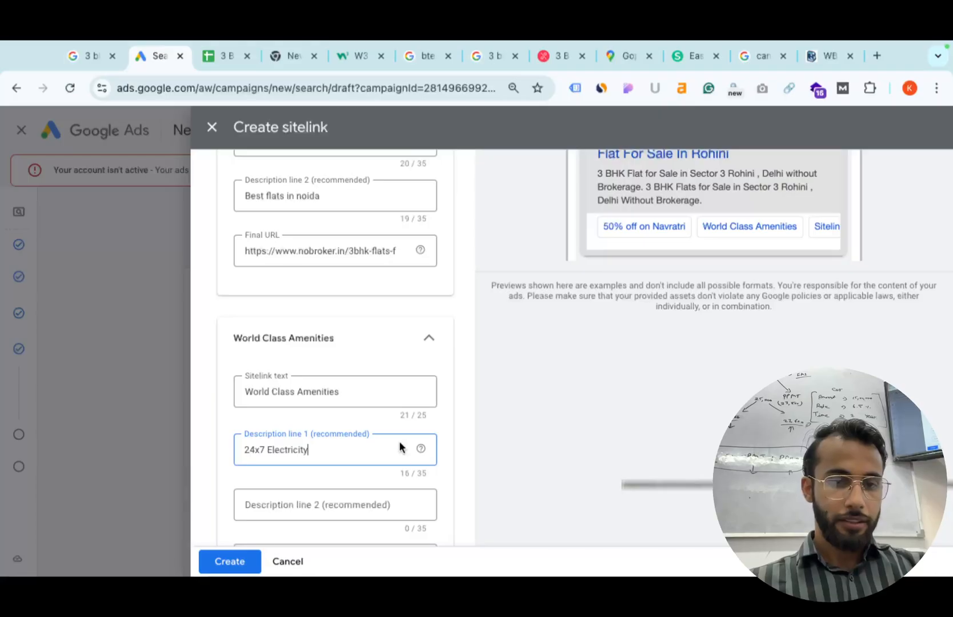
click(334, 513)
text(Near)
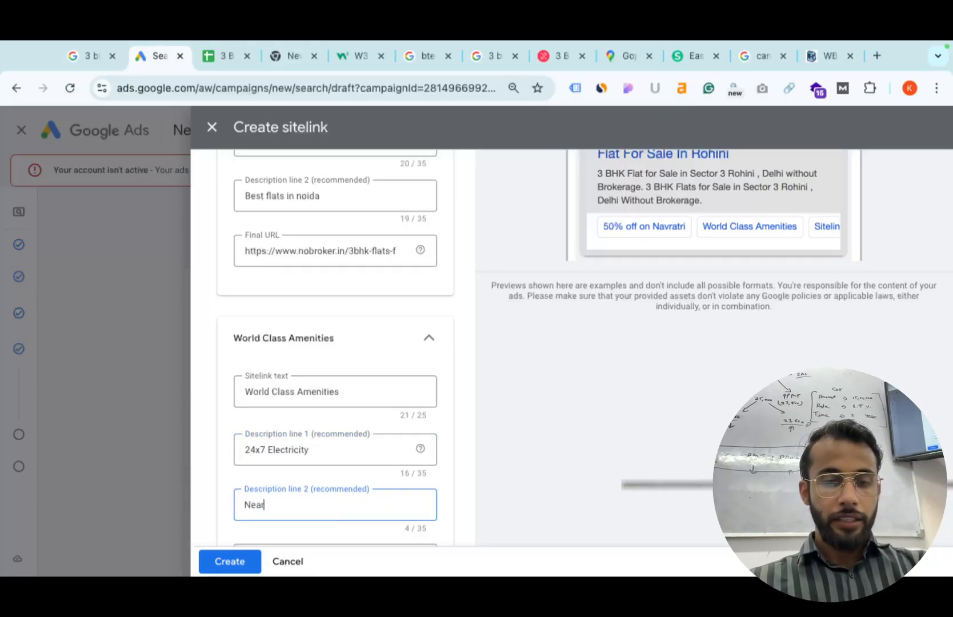
text( sec)
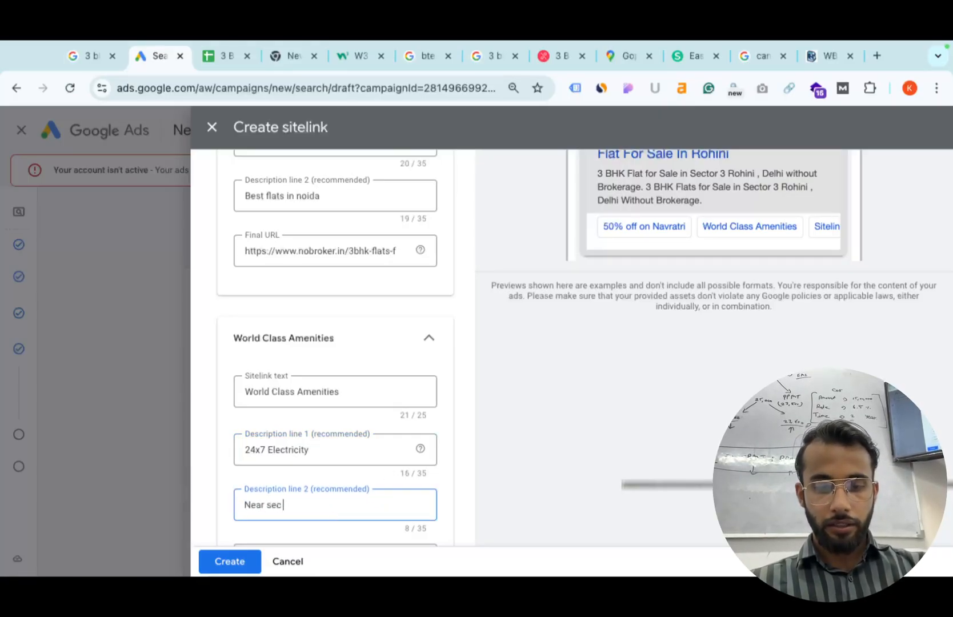
text( 62)
text( Metro)
Paste the flats page URL as Sitelink 2's final URL and save both sitelinks.
mouse_move(420, 449)
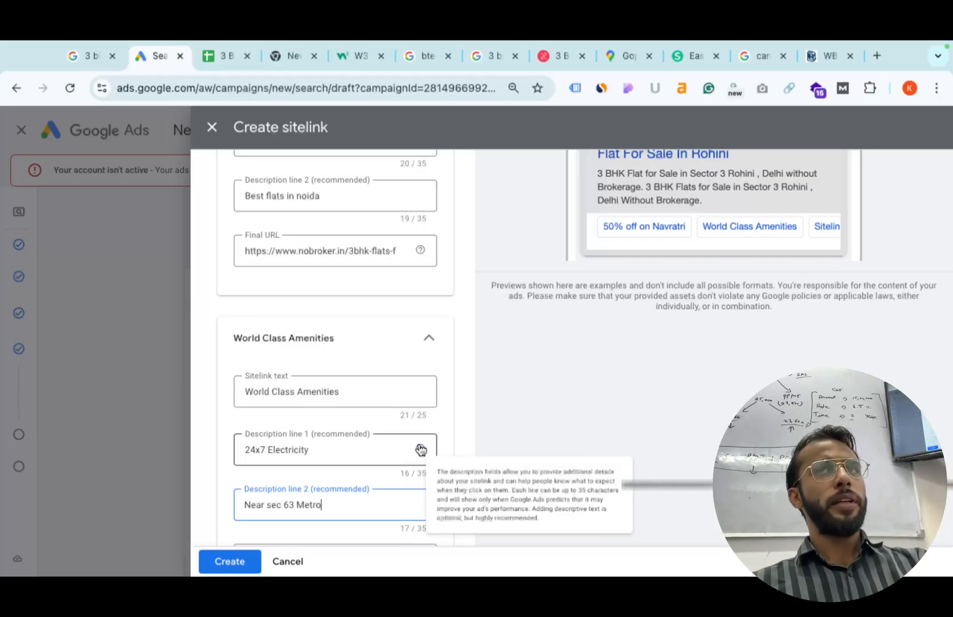
scroll(395, 409, up, 1)
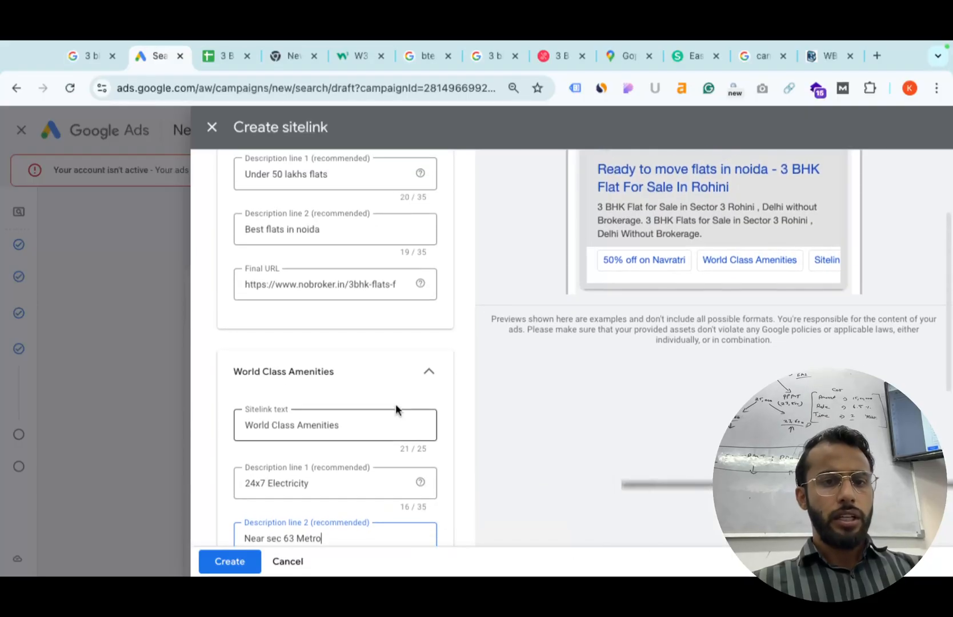
scroll(380, 423, down, 3)
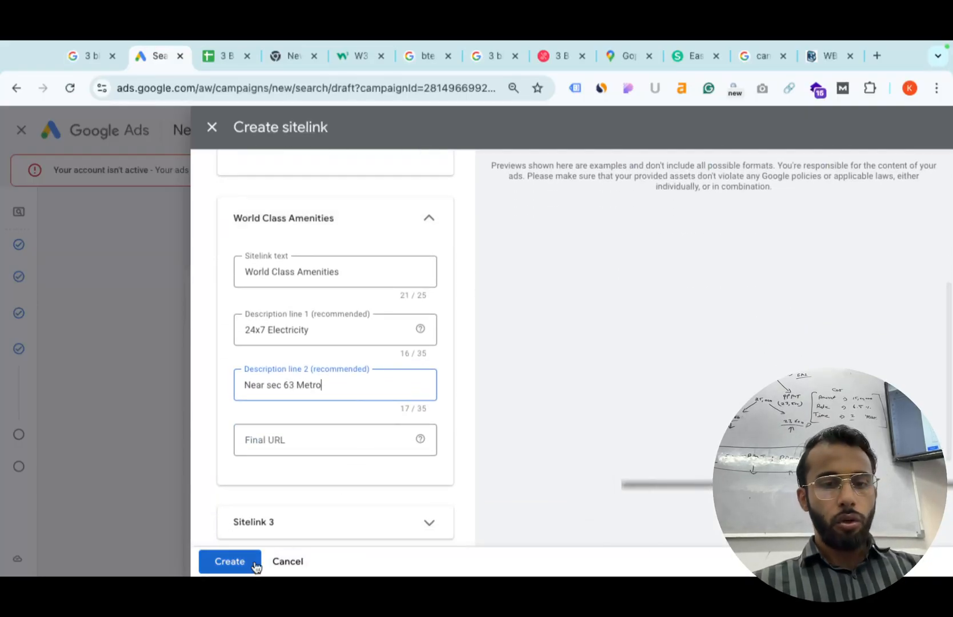
scroll(295, 497, down, 3)
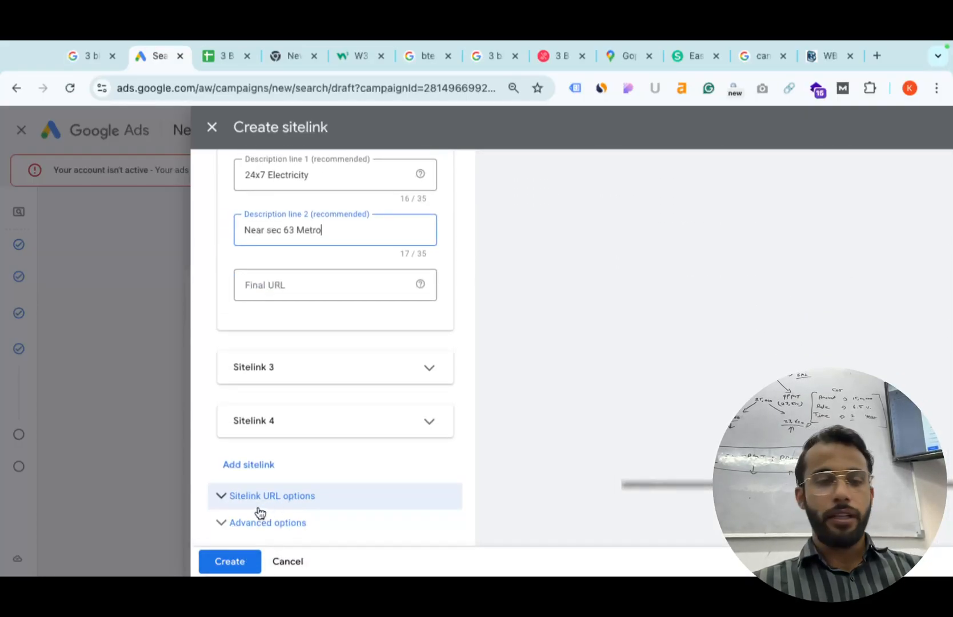
click(227, 561)
click(297, 283)
key(ctrl+v)
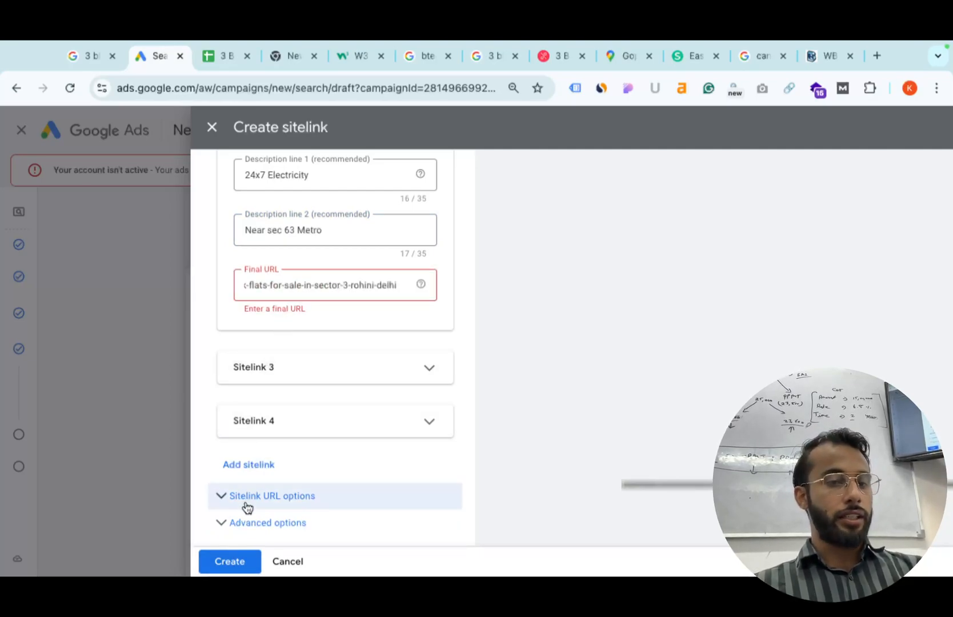
click(229, 561)
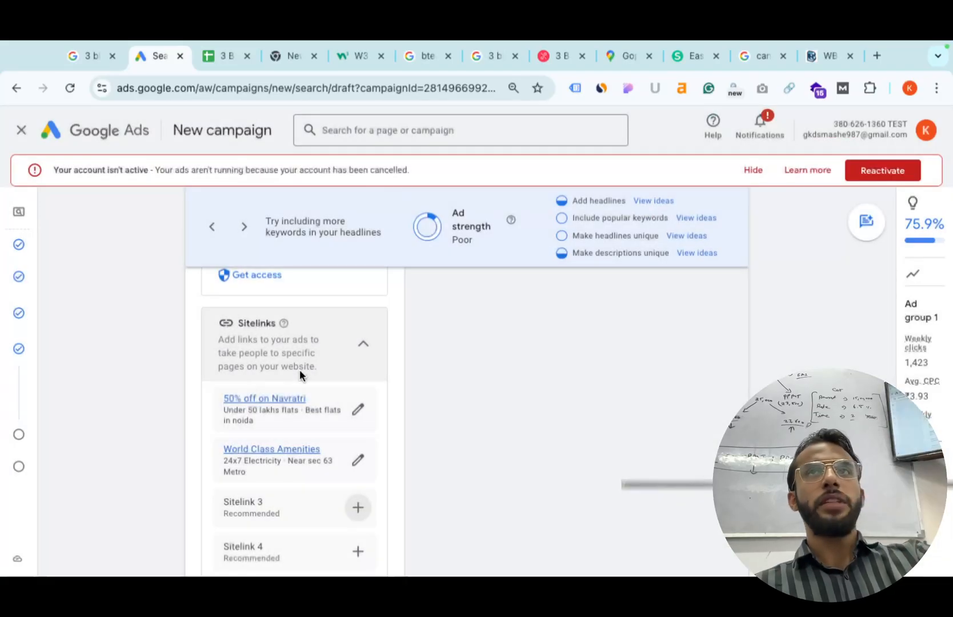
Select the callouts '60% valuable offer live', 'Eid offer' and '20% off upto 2 lakhs rs', then start a new callout.
scroll(300, 369, down, 2)
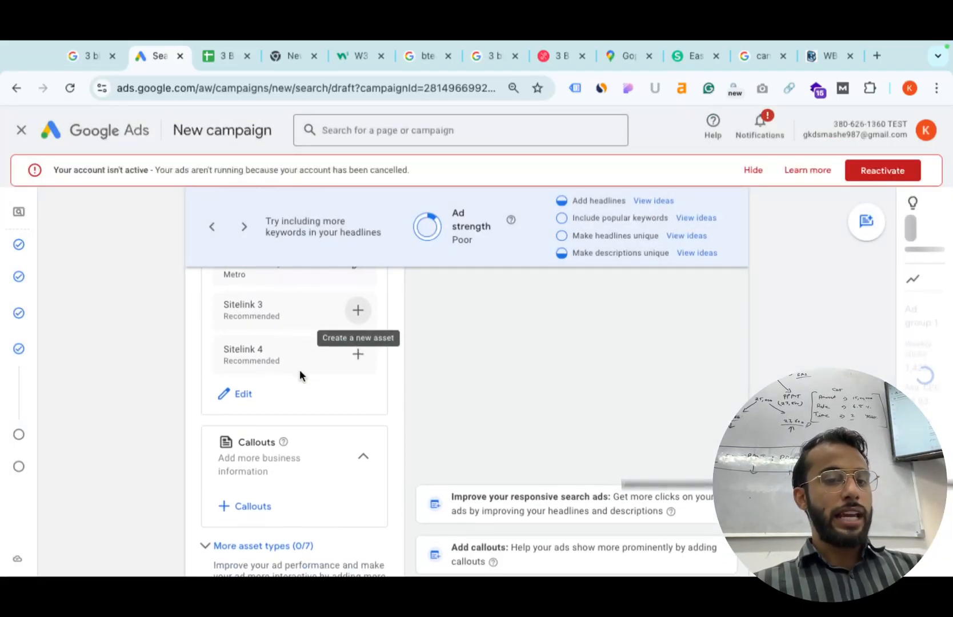
scroll(252, 494, down, 1)
scroll(252, 494, down, 1)
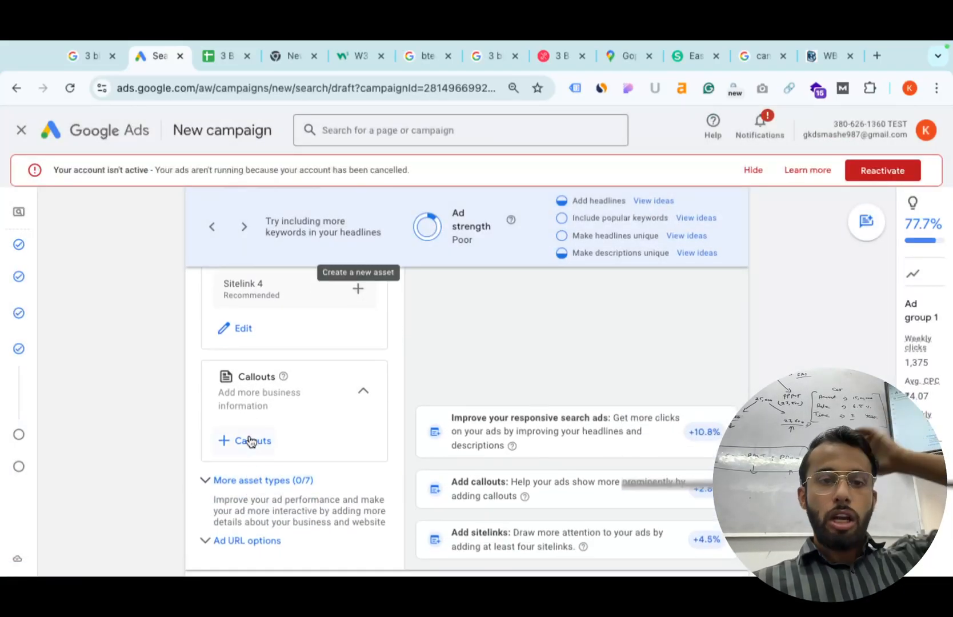
click(245, 439)
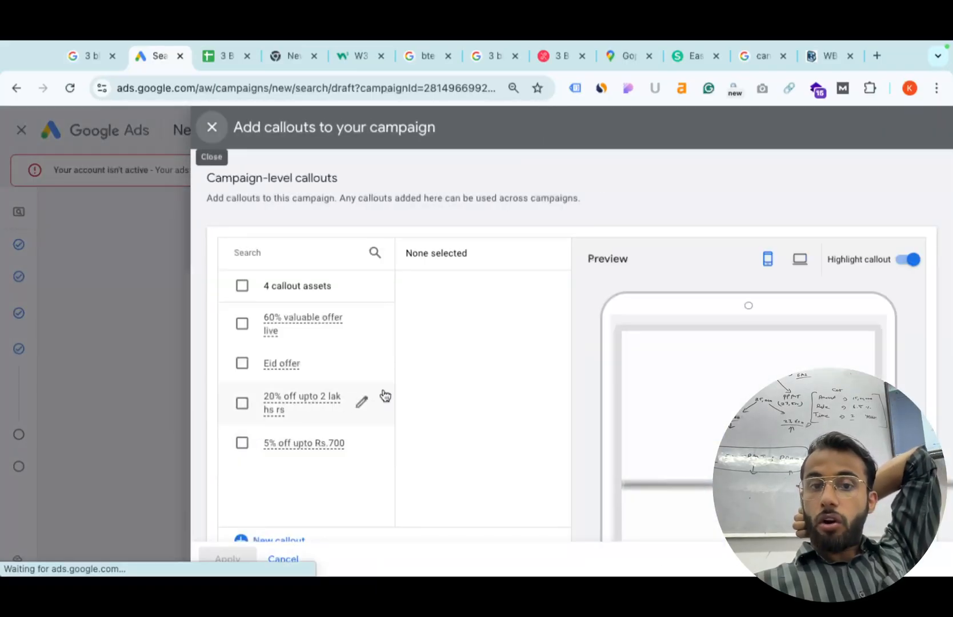
scroll(585, 366, down, 1)
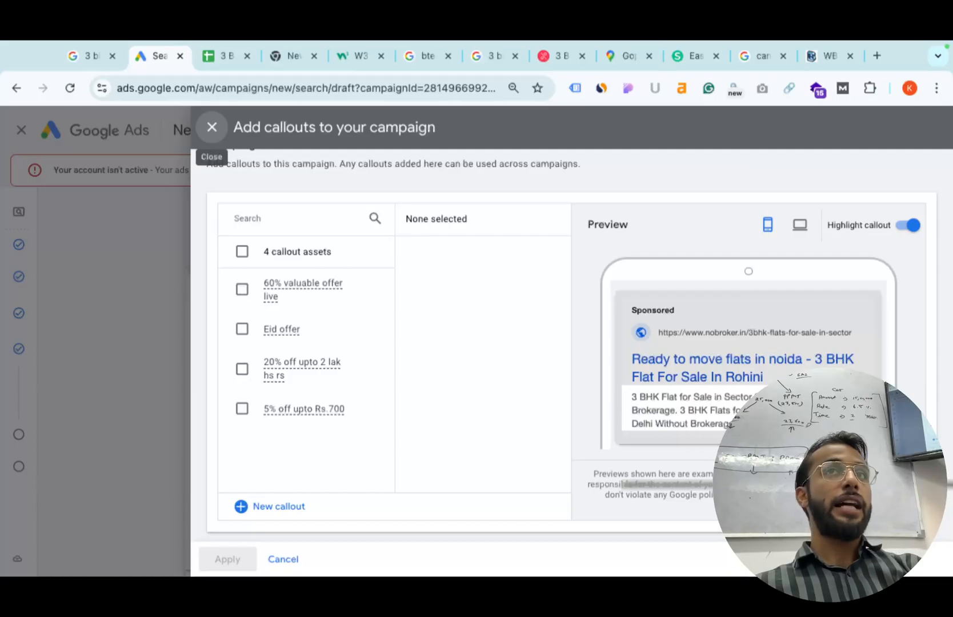
click(241, 289)
click(241, 330)
click(242, 368)
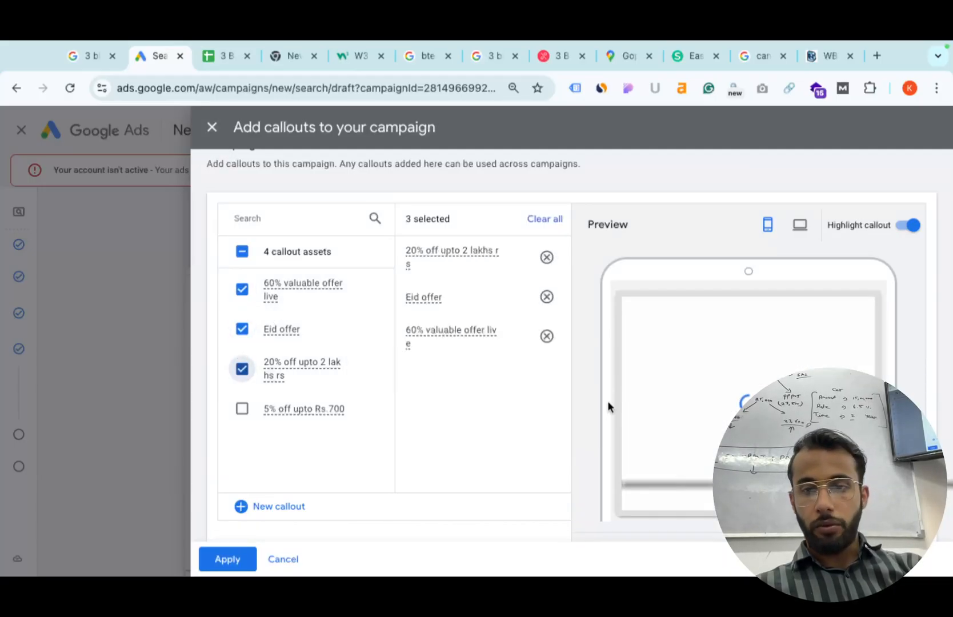
scroll(768, 448, up, 5)
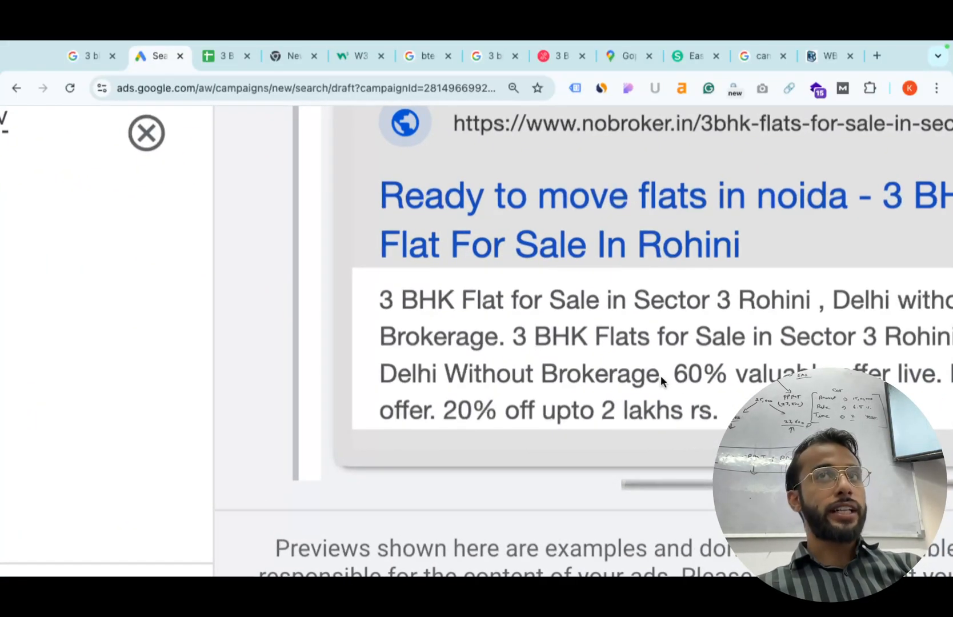
scroll(670, 377, right, 3)
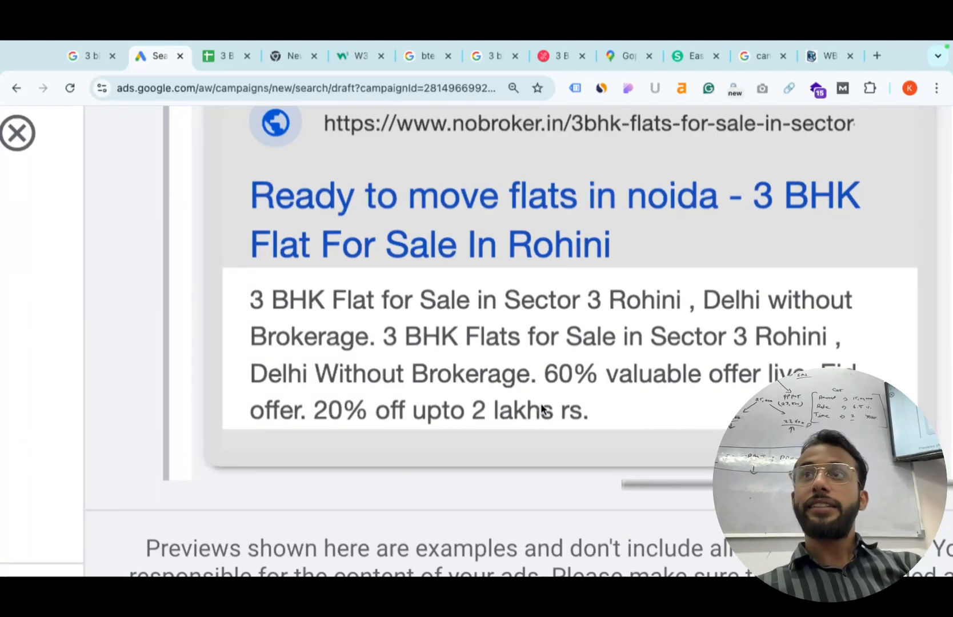
key(Escape)
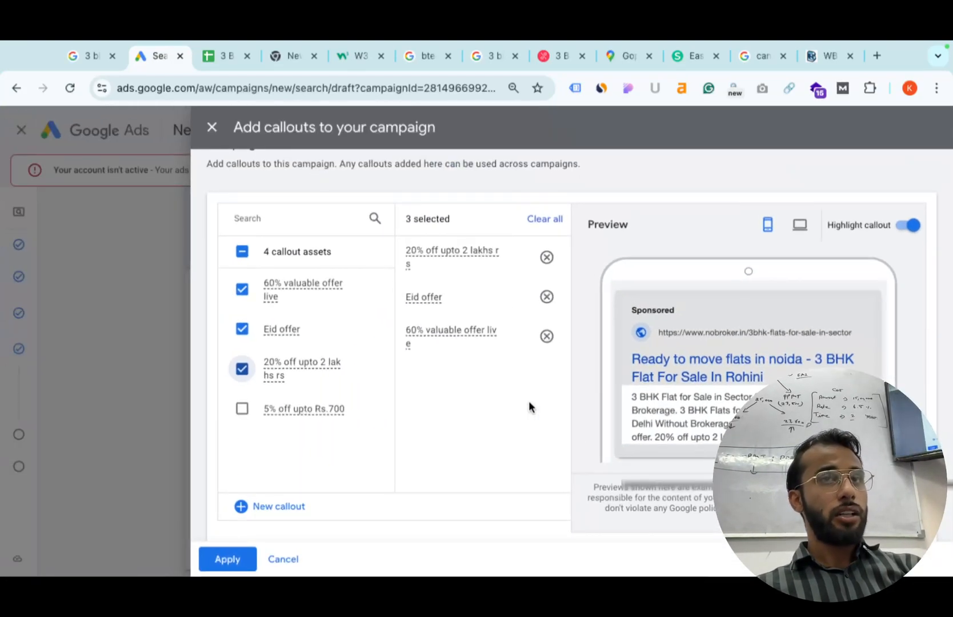
click(263, 506)
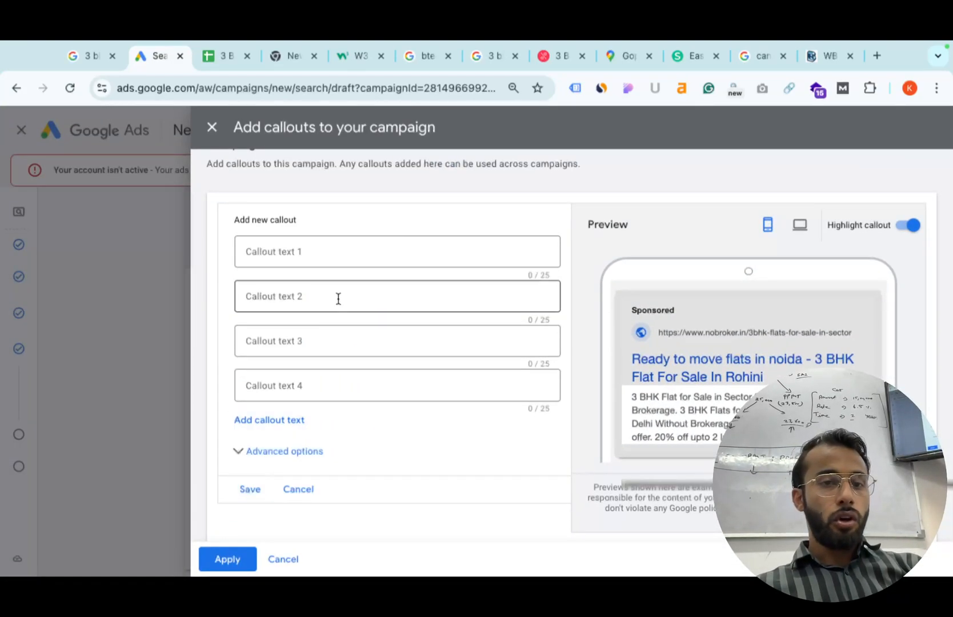
Save a 'Call Now' callout and apply the selected callouts to the campaign.
click(334, 245)
text(Call Now)
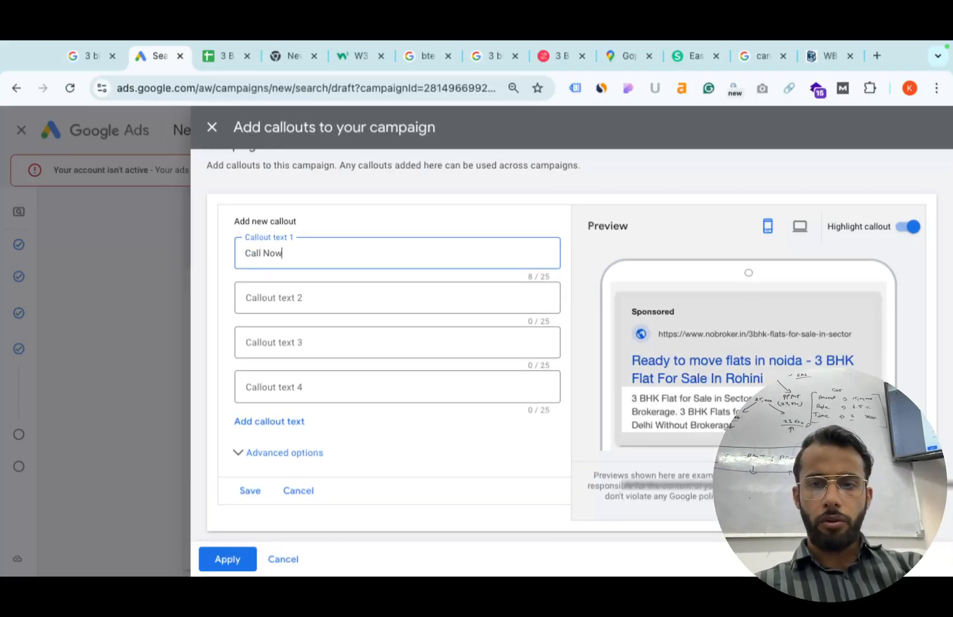
scroll(856, 432, up, 5)
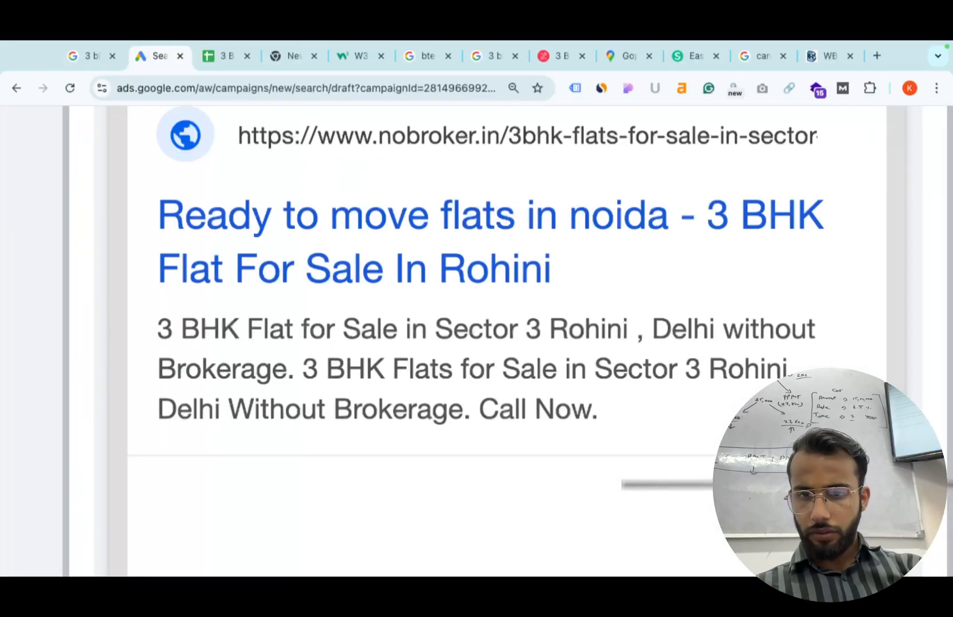
scroll(866, 435, down, 1)
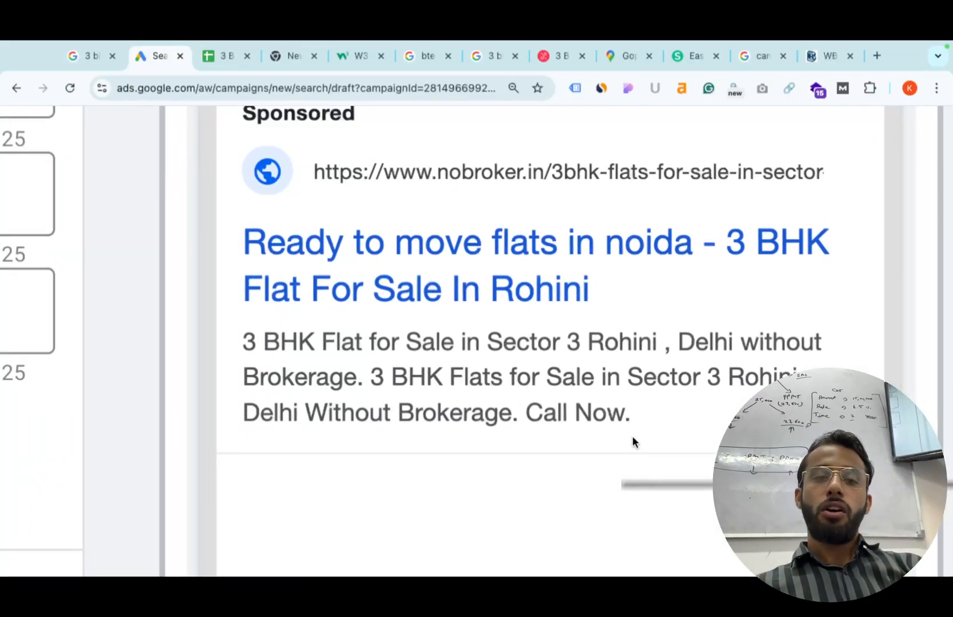
scroll(632, 435, down, 5)
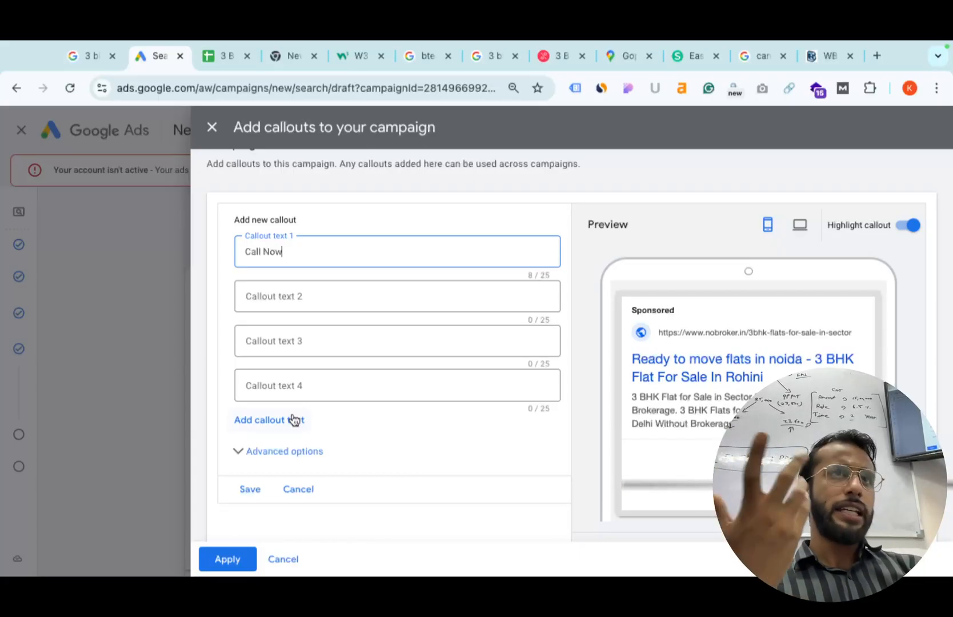
click(251, 487)
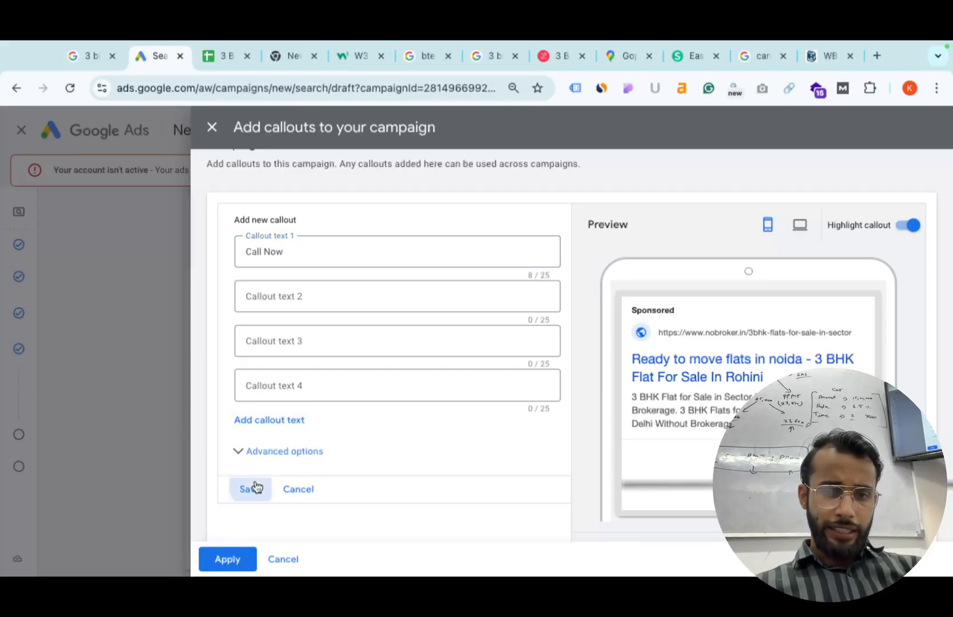
click(240, 557)
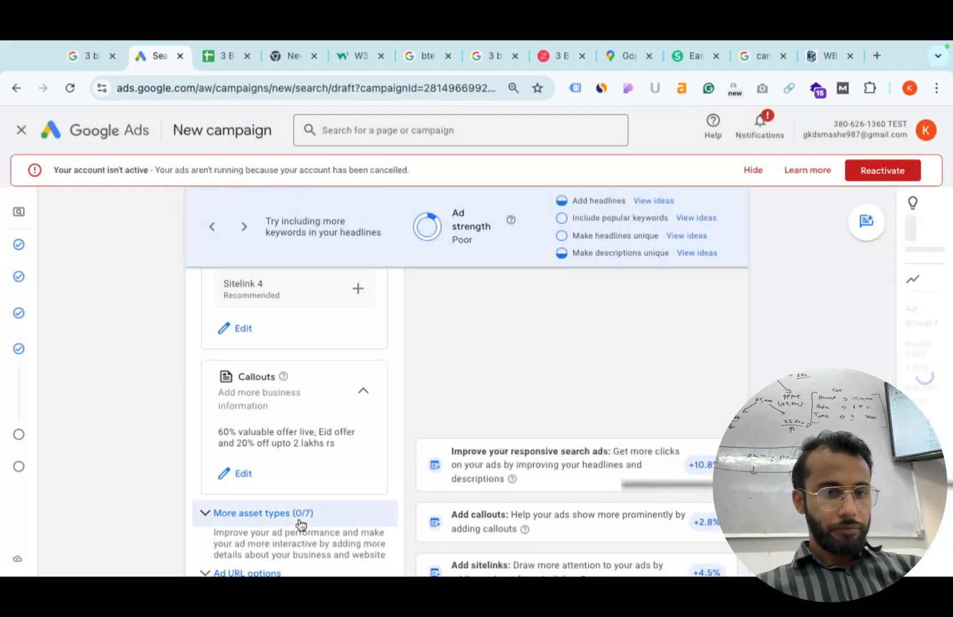
Add a call asset using only the second of the two phone numbers.
scroll(298, 520, down, 2)
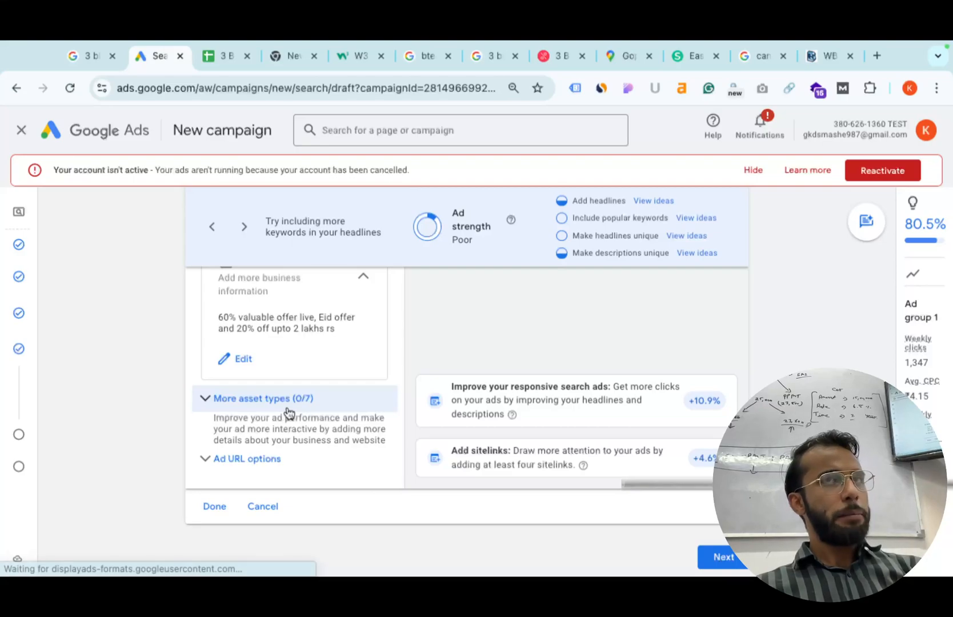
click(288, 406)
scroll(285, 484, down, 1)
scroll(285, 484, down, 1)
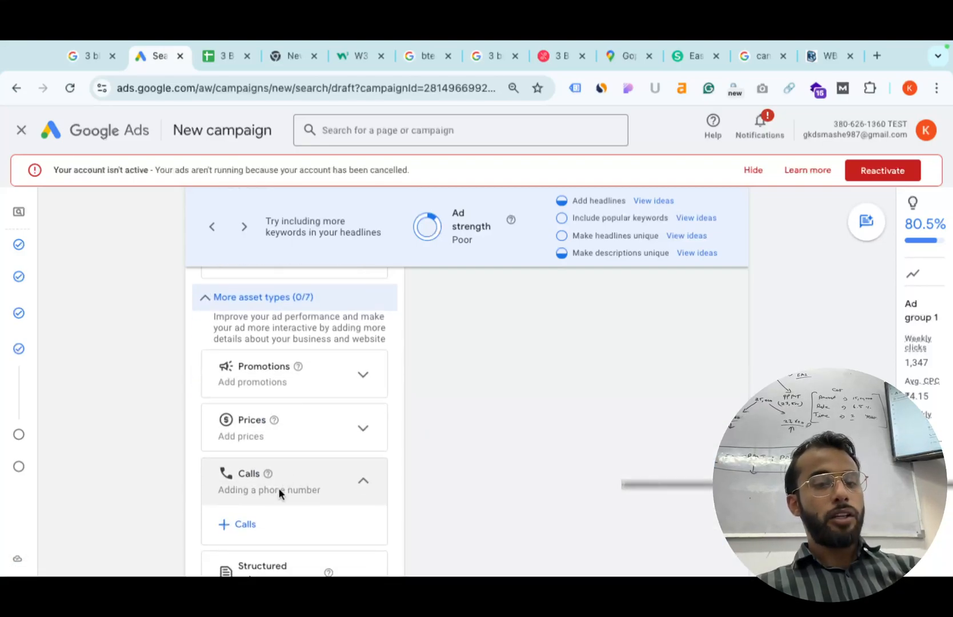
click(251, 521)
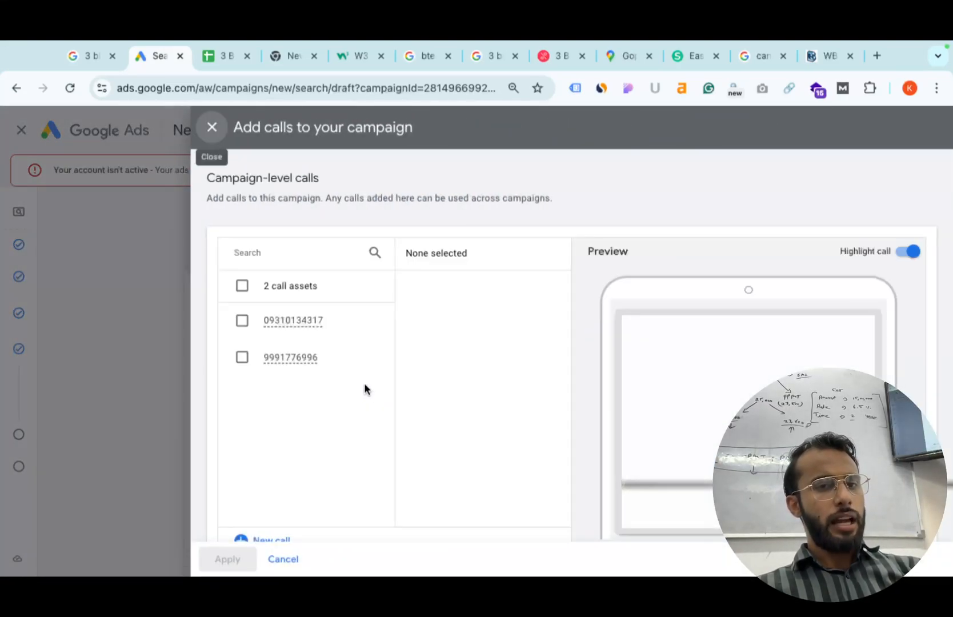
click(241, 320)
click(239, 356)
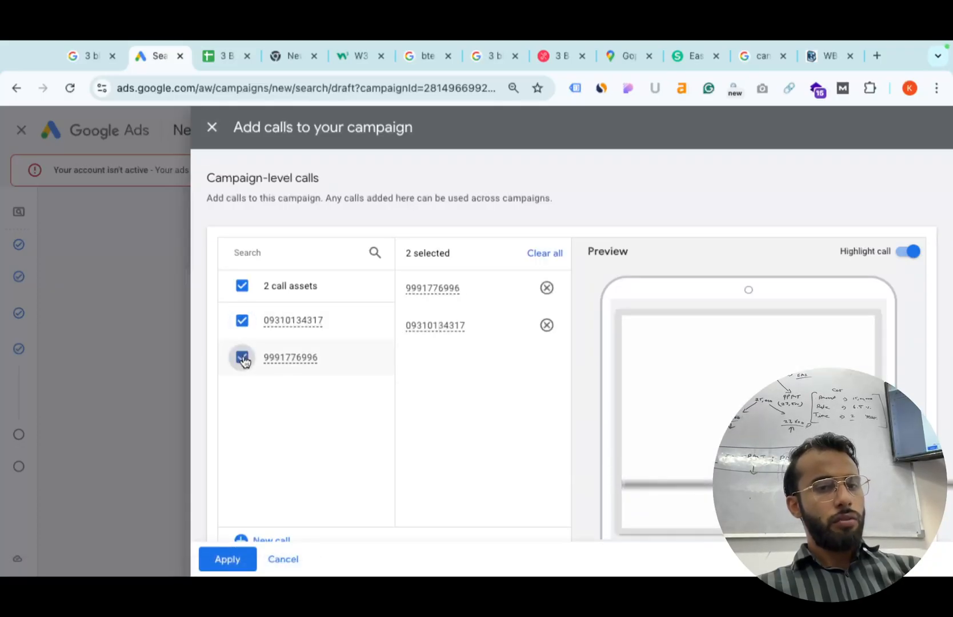
click(241, 320)
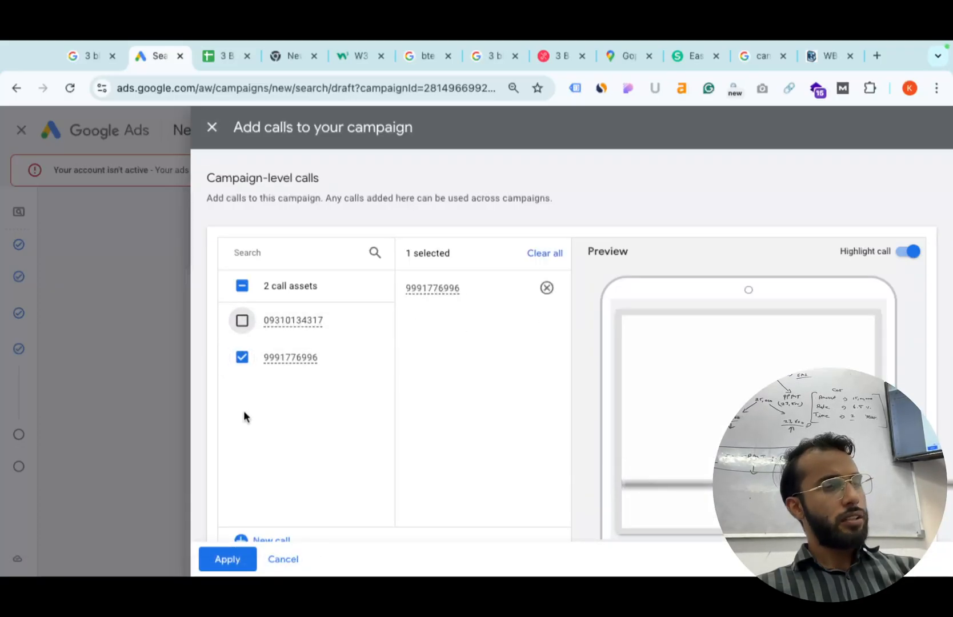
scroll(375, 374, down, 1)
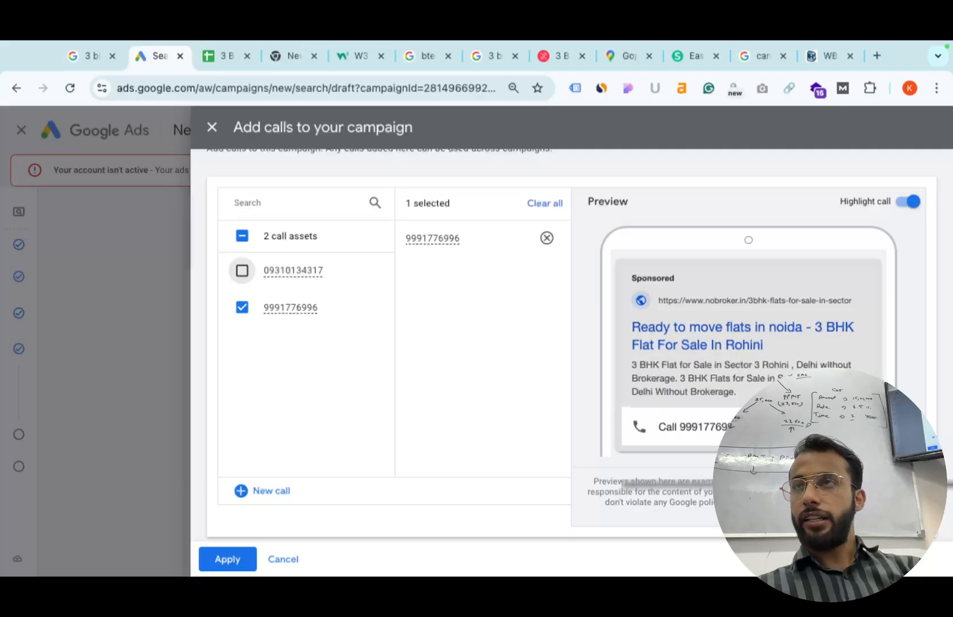
click(228, 559)
scroll(291, 450, down, 2)
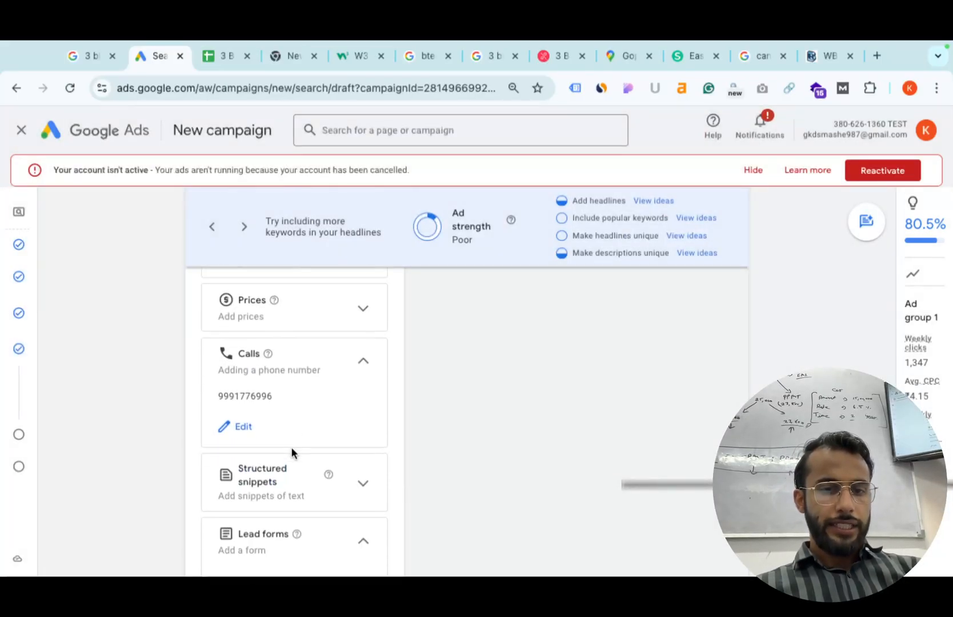
scroll(337, 539, down, 1)
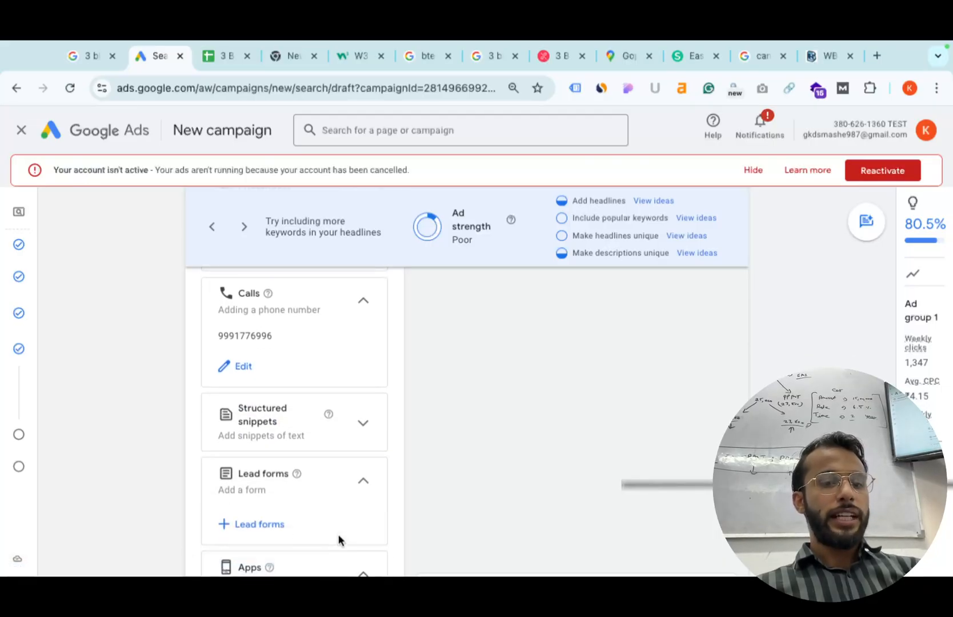
Create a lead form with headline 'Best 3 Bhk Flats in Noida' and business name 'No Broker'.
click(263, 524)
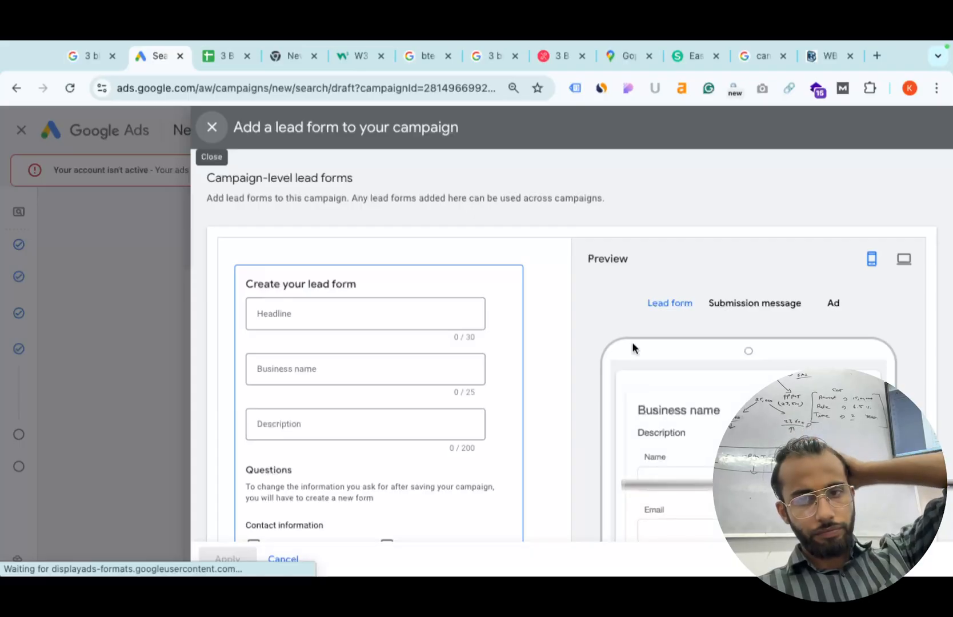
scroll(632, 341, down, 3)
scroll(521, 295, up, 3)
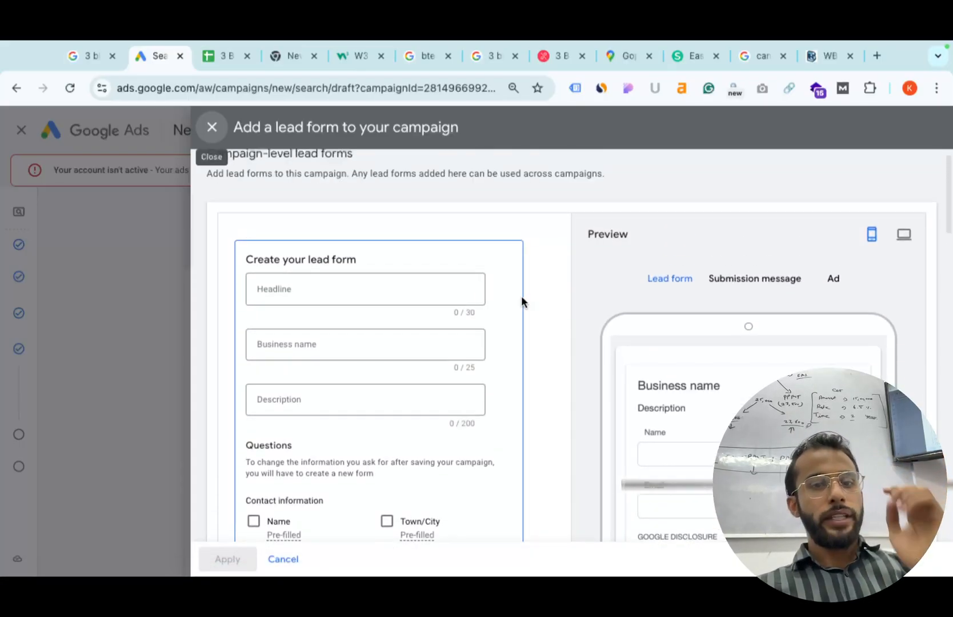
click(297, 277)
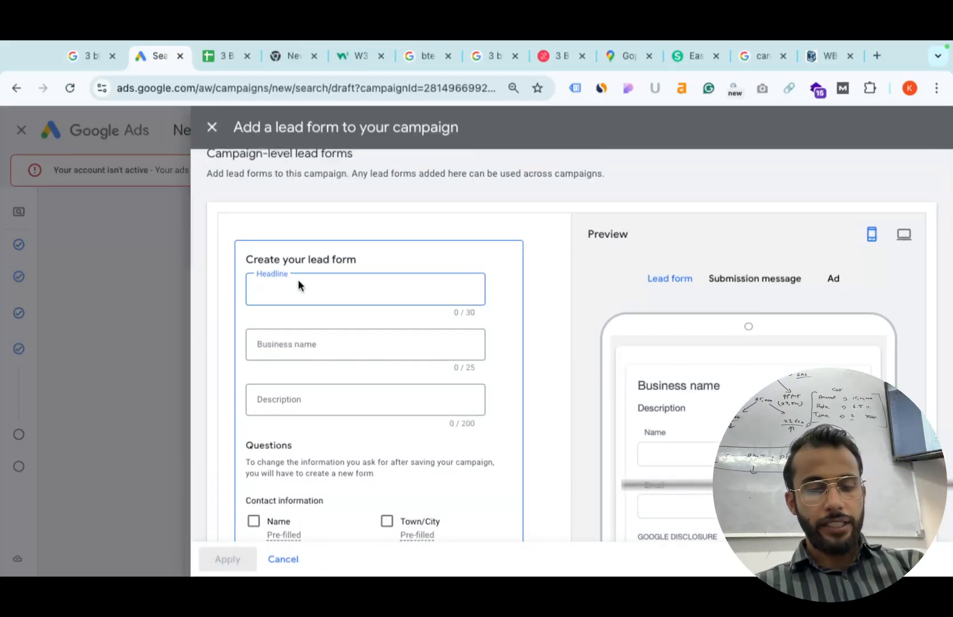
text(Best )
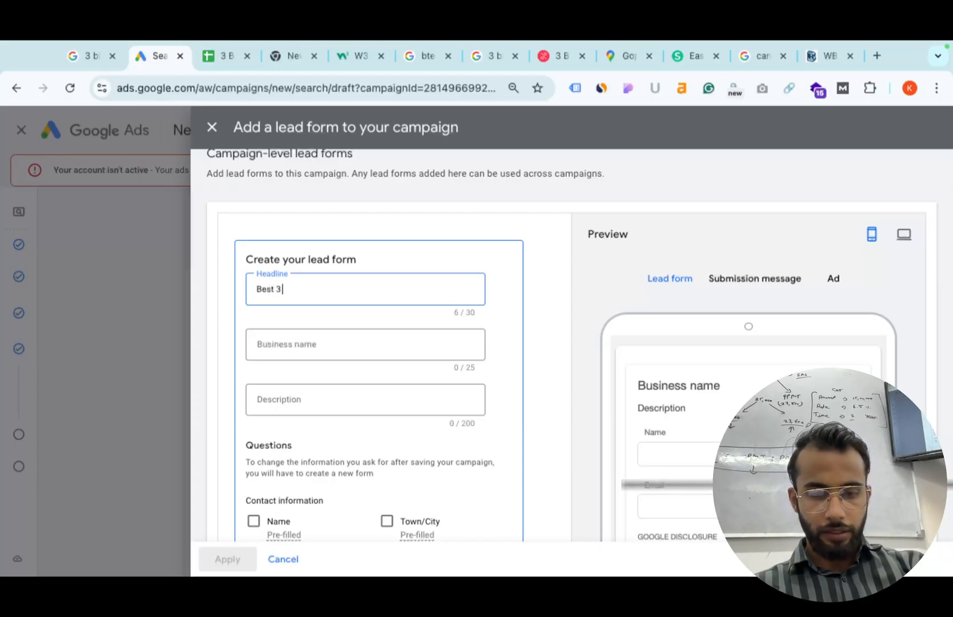
text(3 Bh)
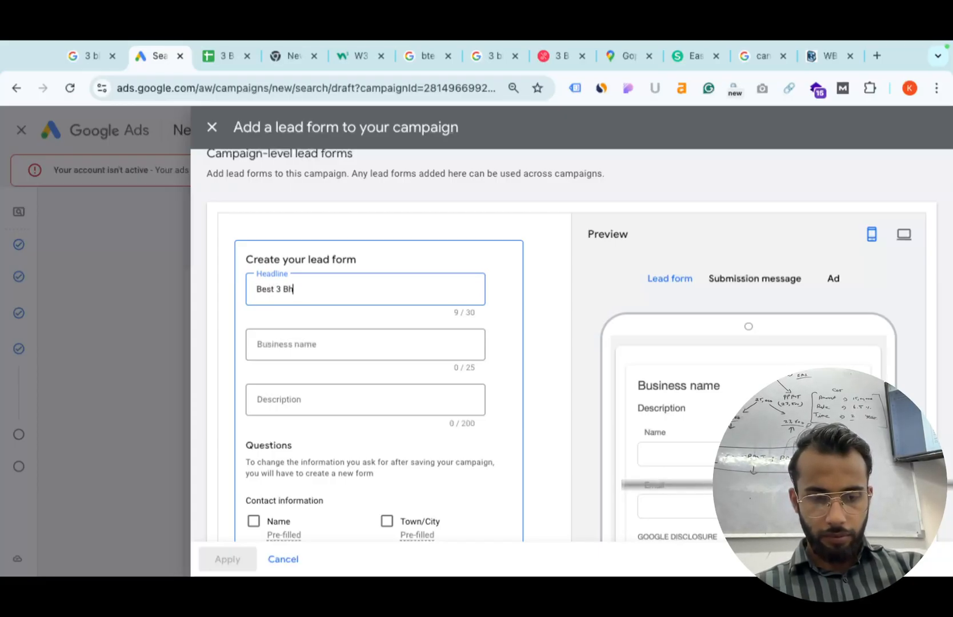
text(k)
text(kF)
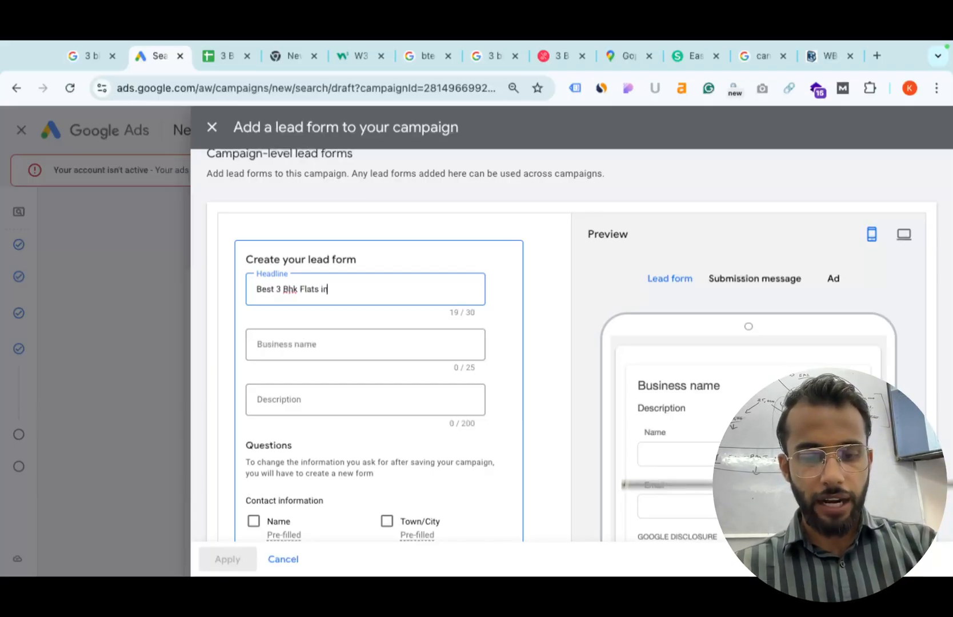
click(290, 346)
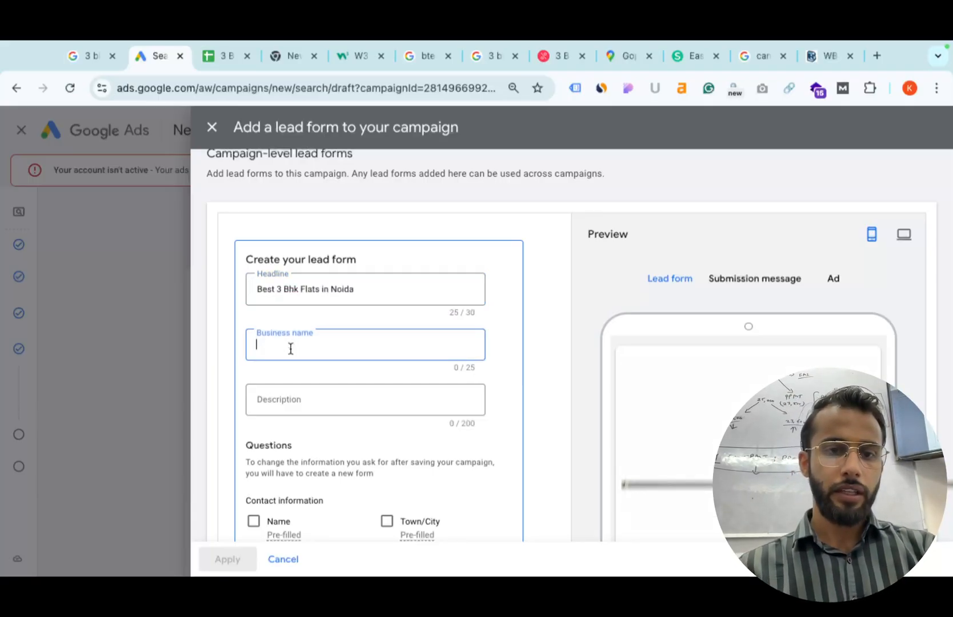
text(No)
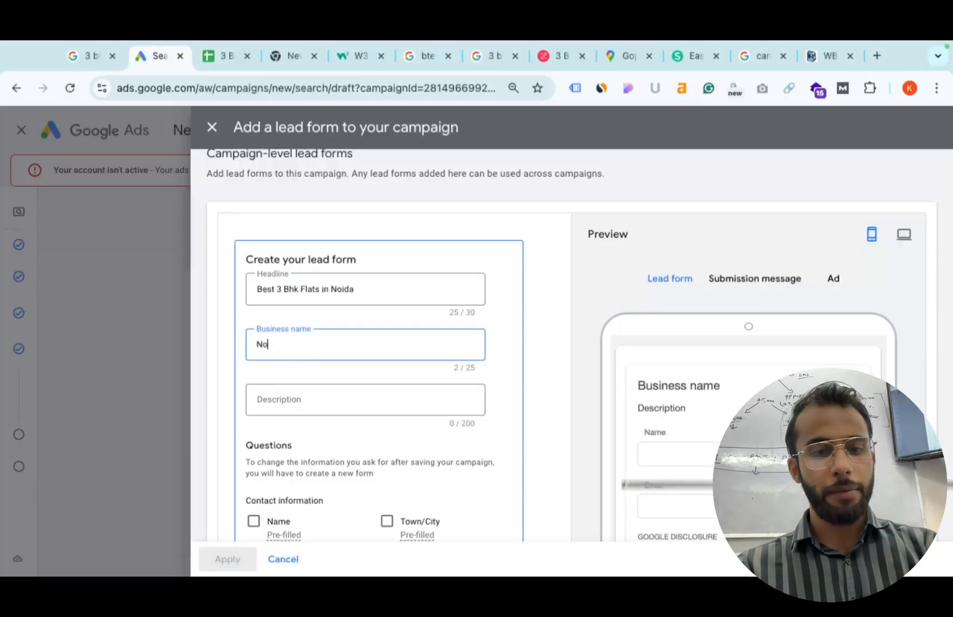
text( Broke)
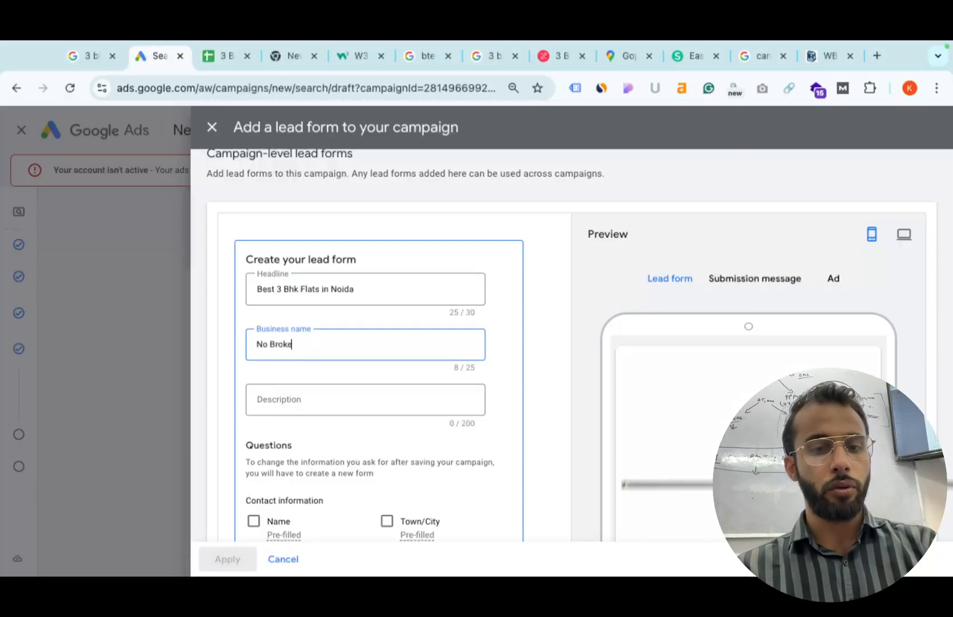
text(r)
click(277, 399)
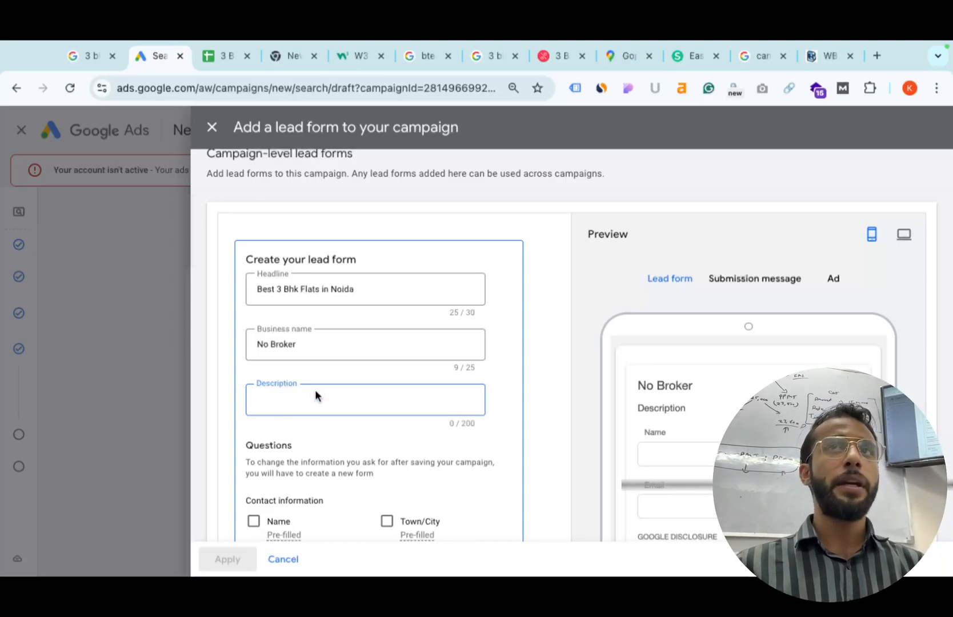
Make the lead form ask for full name, phone number and Town/City.
scroll(315, 391, down, 2)
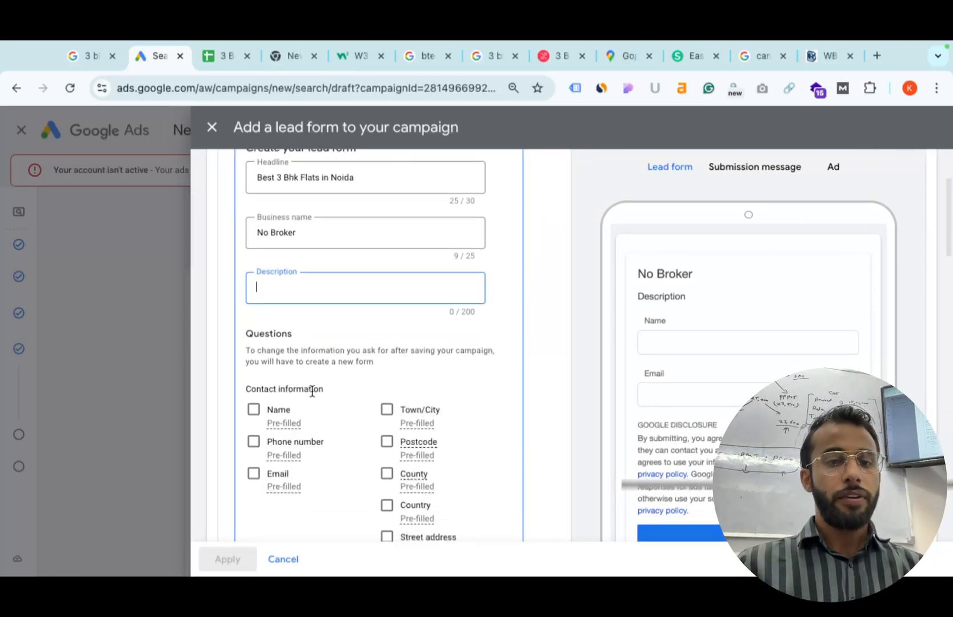
click(254, 410)
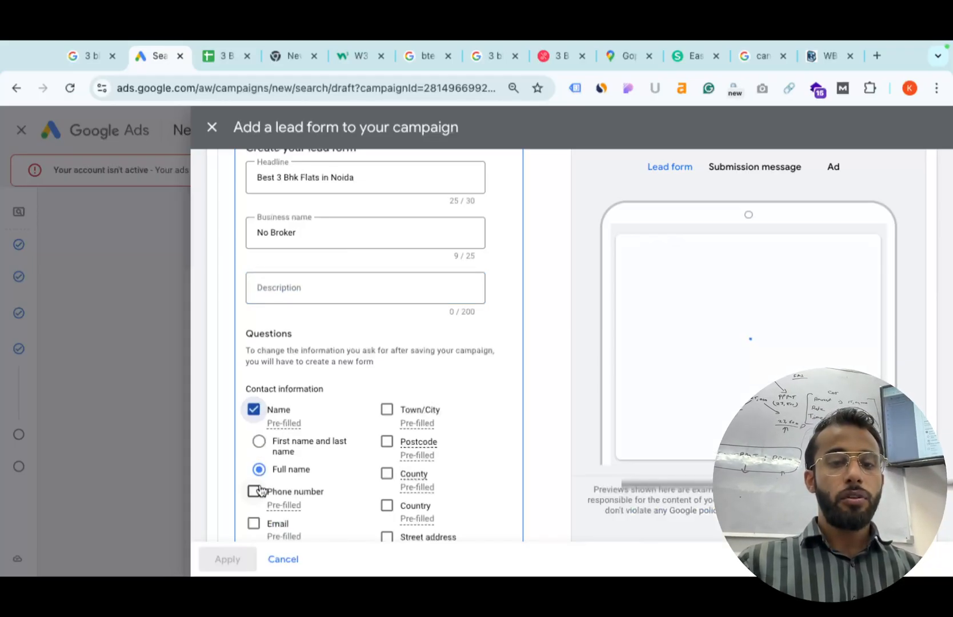
click(254, 491)
click(386, 410)
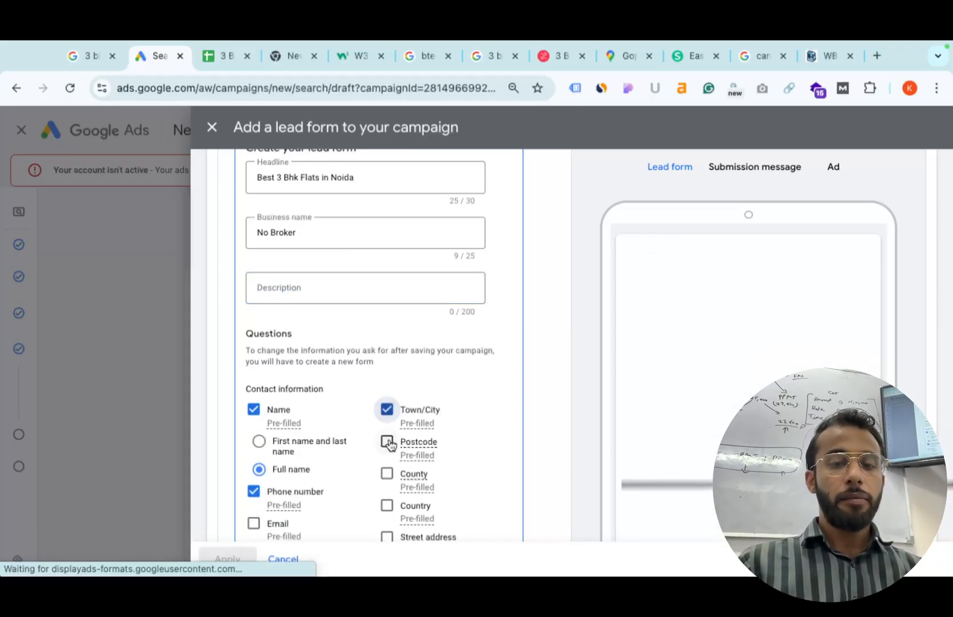
scroll(390, 444, down, 2)
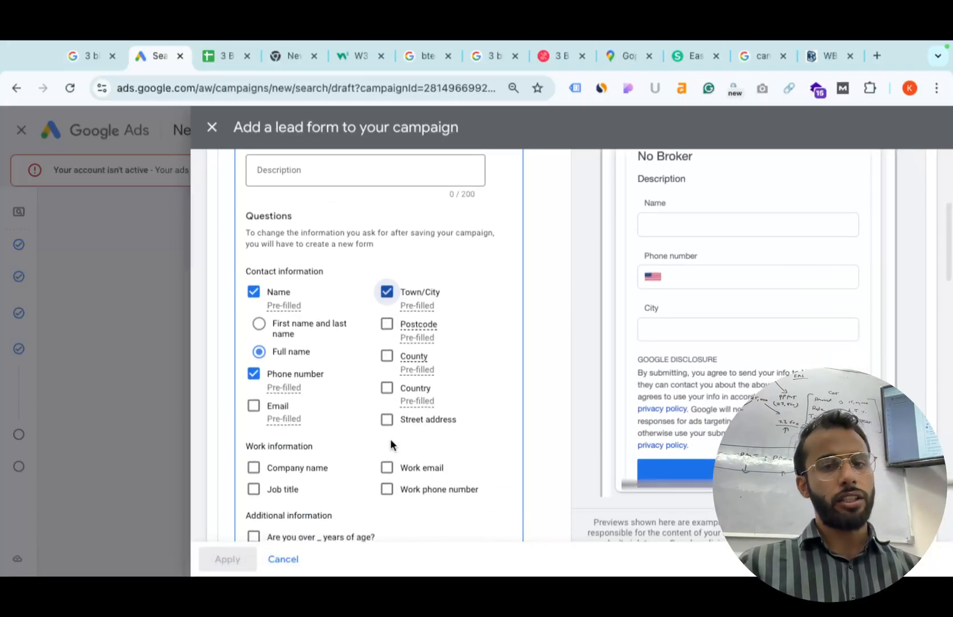
scroll(390, 439, down, 2)
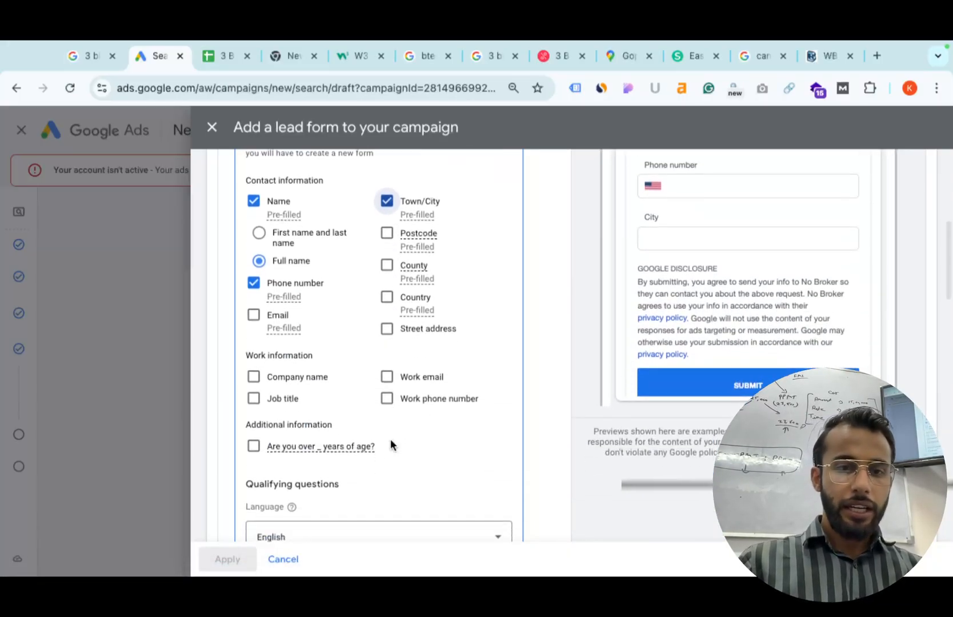
scroll(286, 409, down, 2)
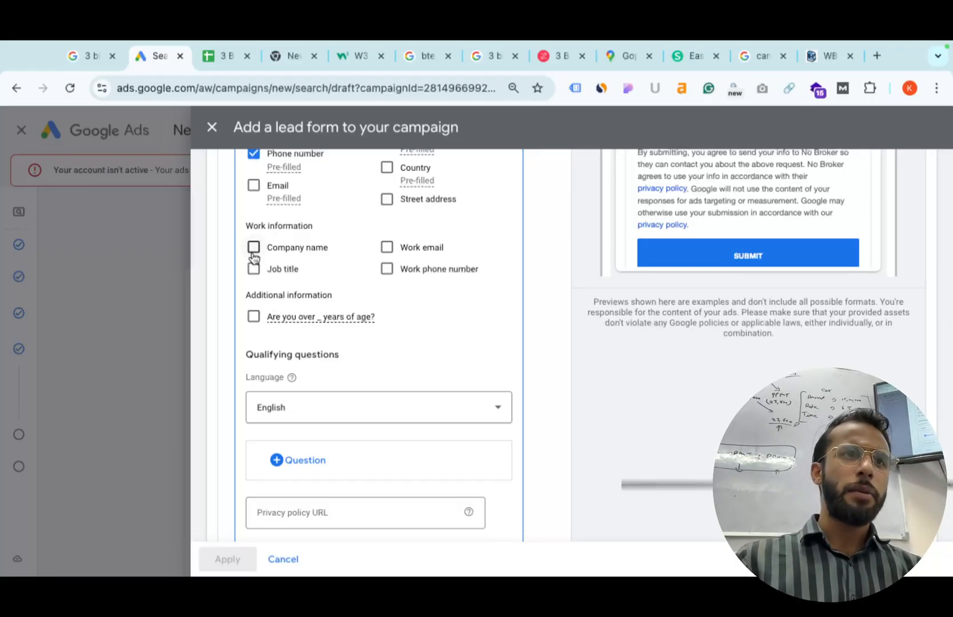
scroll(285, 365, down, 2)
Select the privacy policy URL field, then preview the ad and the post-submission message.
click(286, 394)
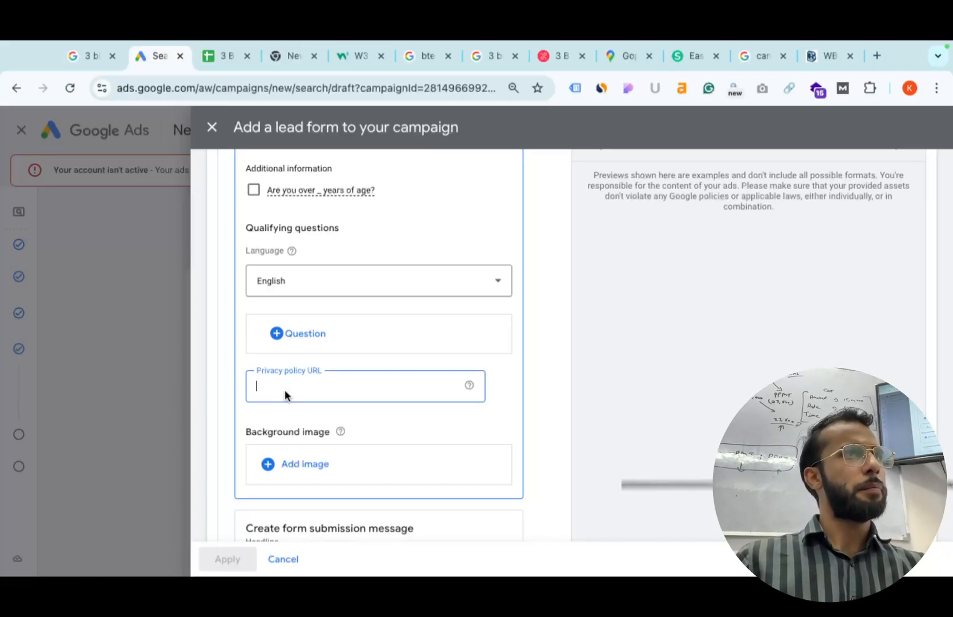
scroll(284, 394, down, 2)
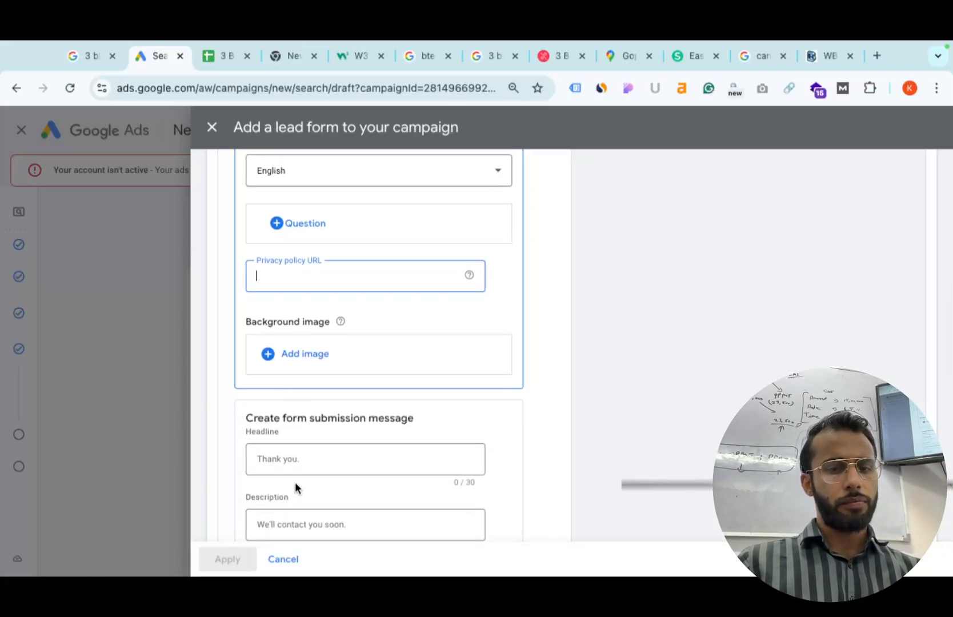
scroll(295, 482, down, 3)
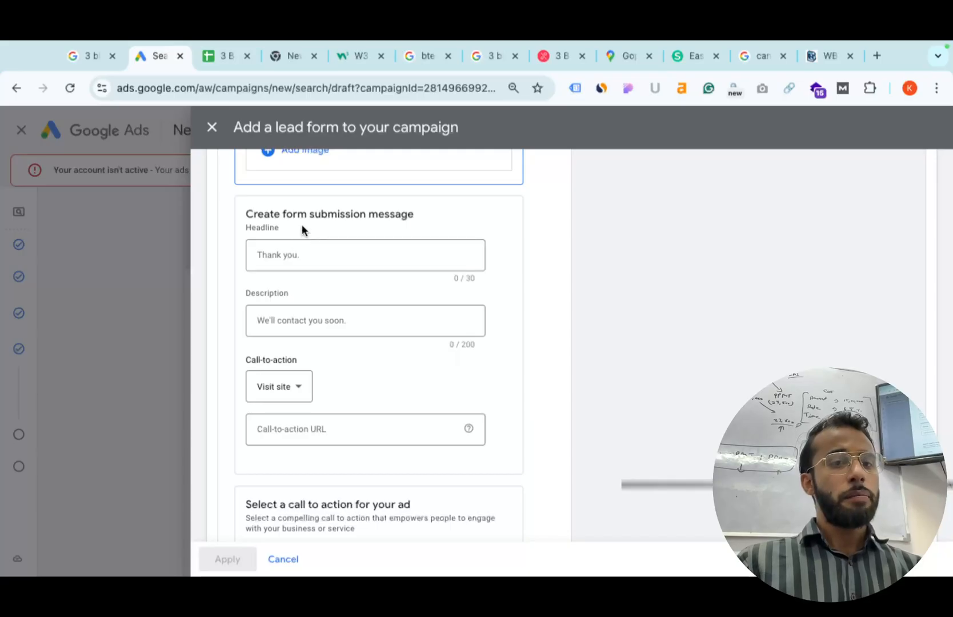
scroll(607, 260, up, 15)
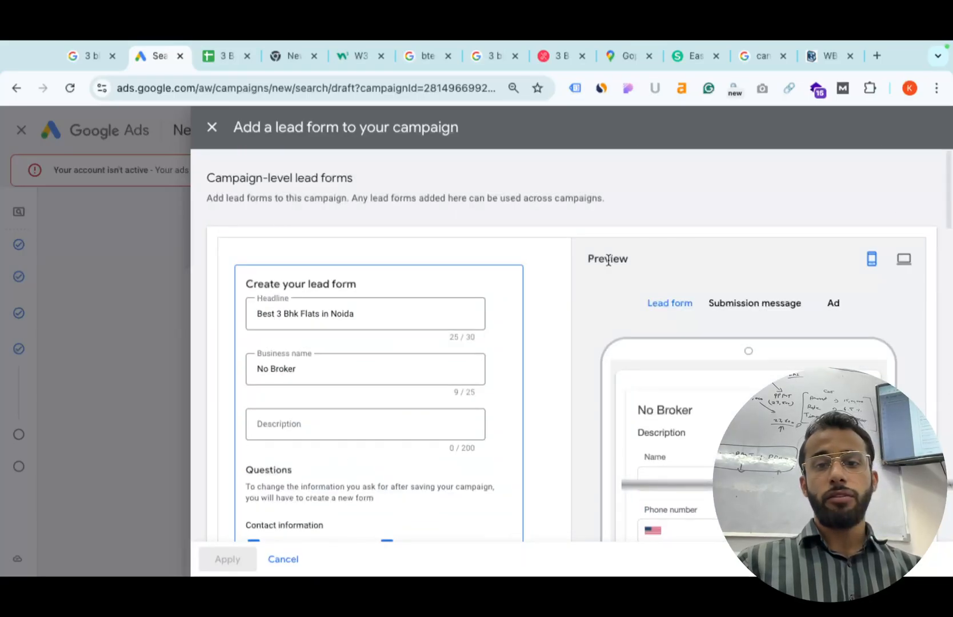
click(835, 303)
click(763, 311)
scroll(703, 386, down, 3)
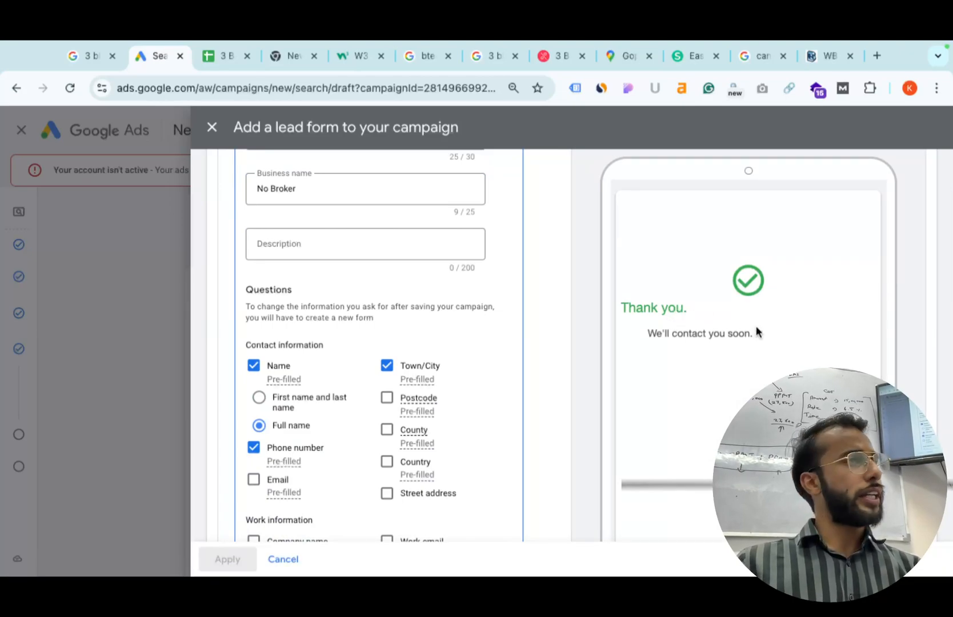
scroll(730, 402, down, 2)
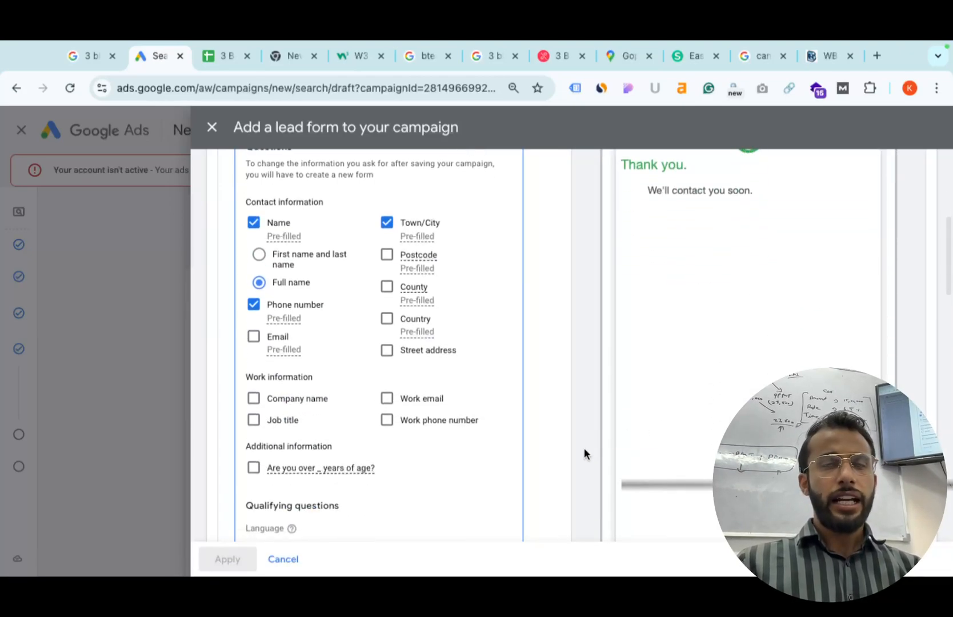
scroll(573, 450, down, 10)
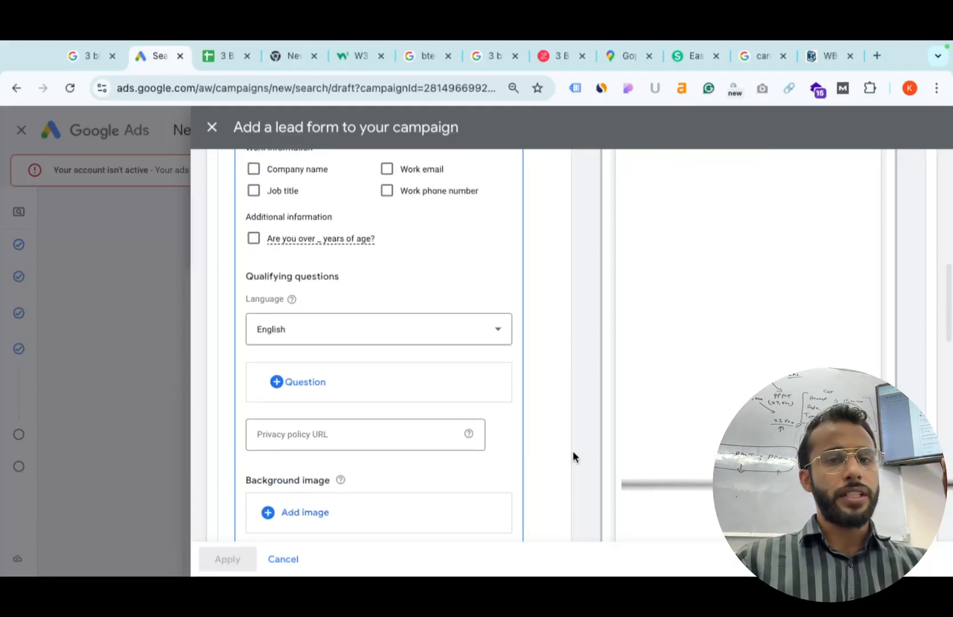
Paste the 3 BHK Rohini listing URL as the lead form's call-to-action URL.
click(292, 379)
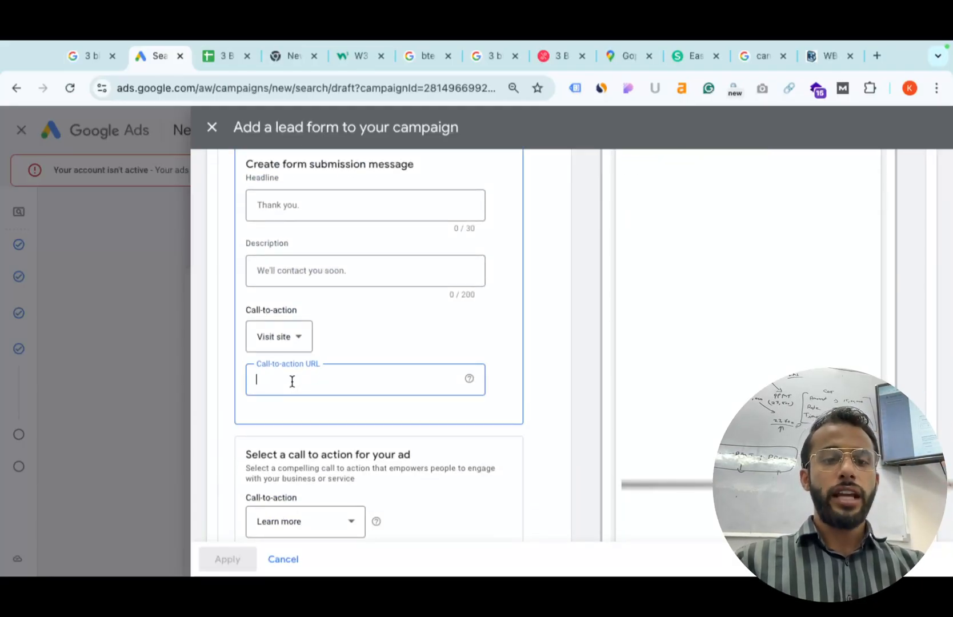
key(ctrl+v)
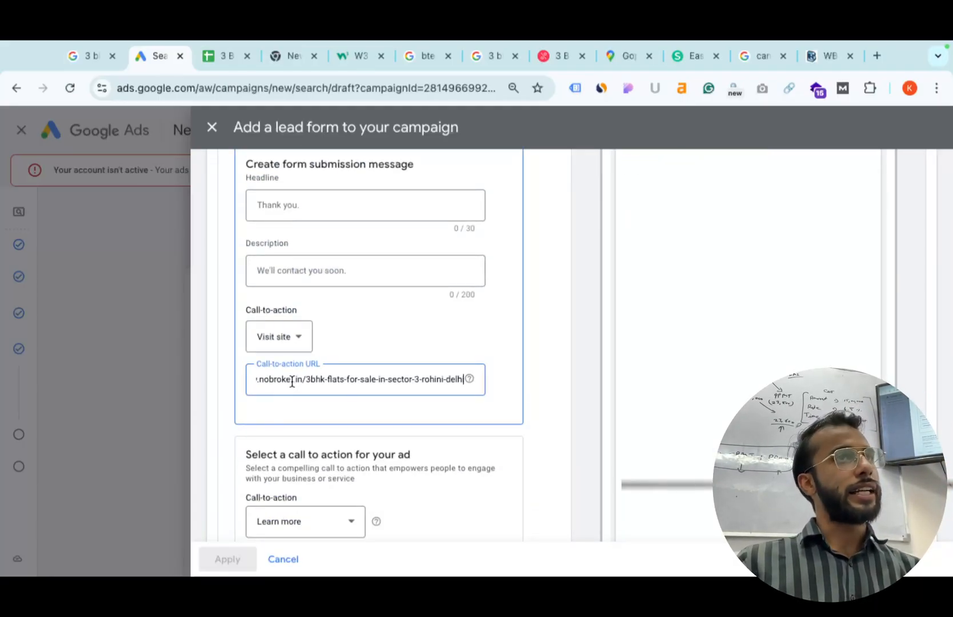
scroll(294, 450, down, 3)
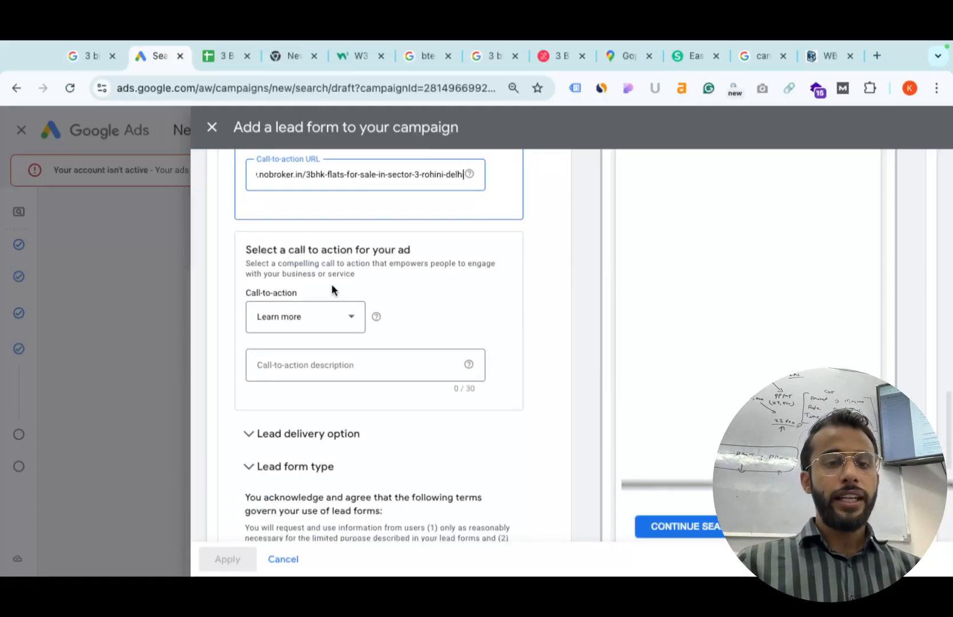
scroll(691, 326, up, 10)
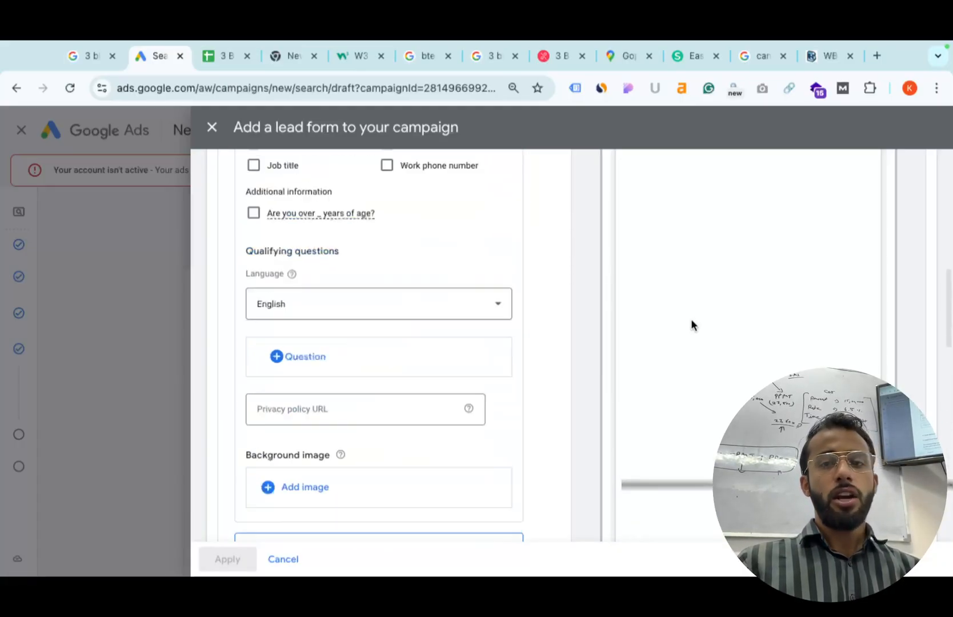
scroll(694, 311, down, 3)
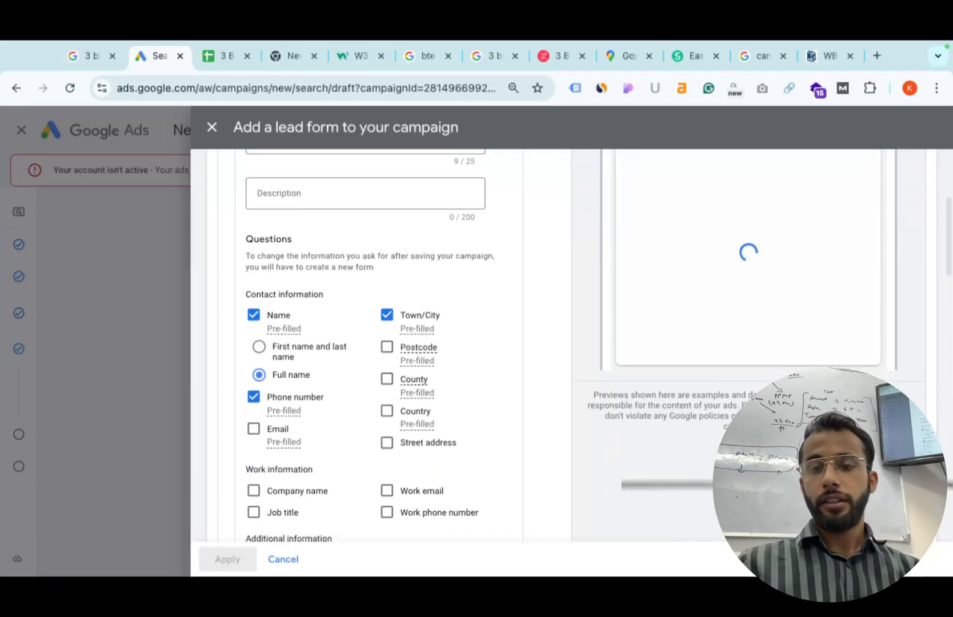
scroll(693, 305, up, 3)
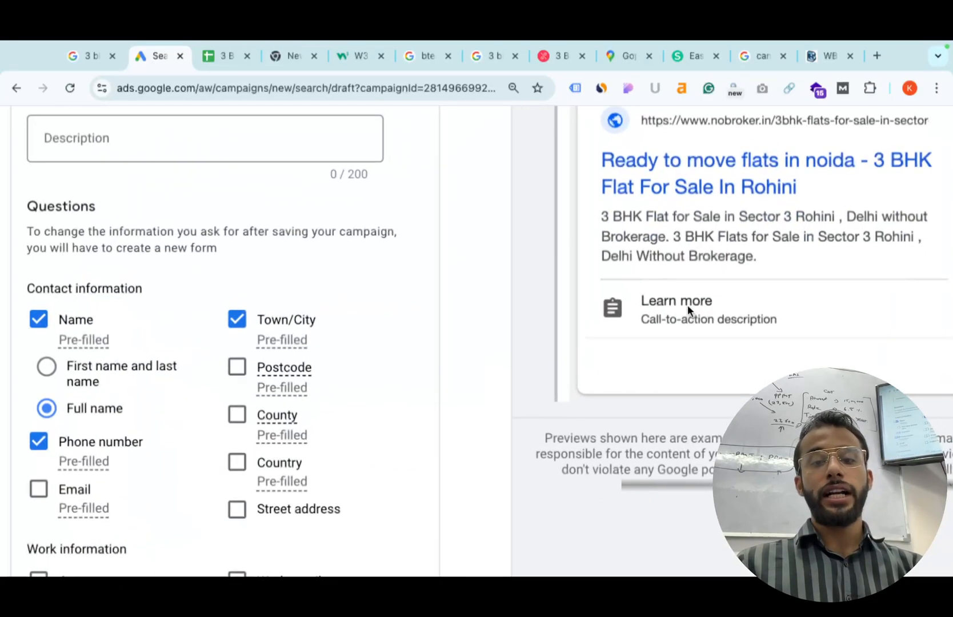
scroll(739, 317, down, 3)
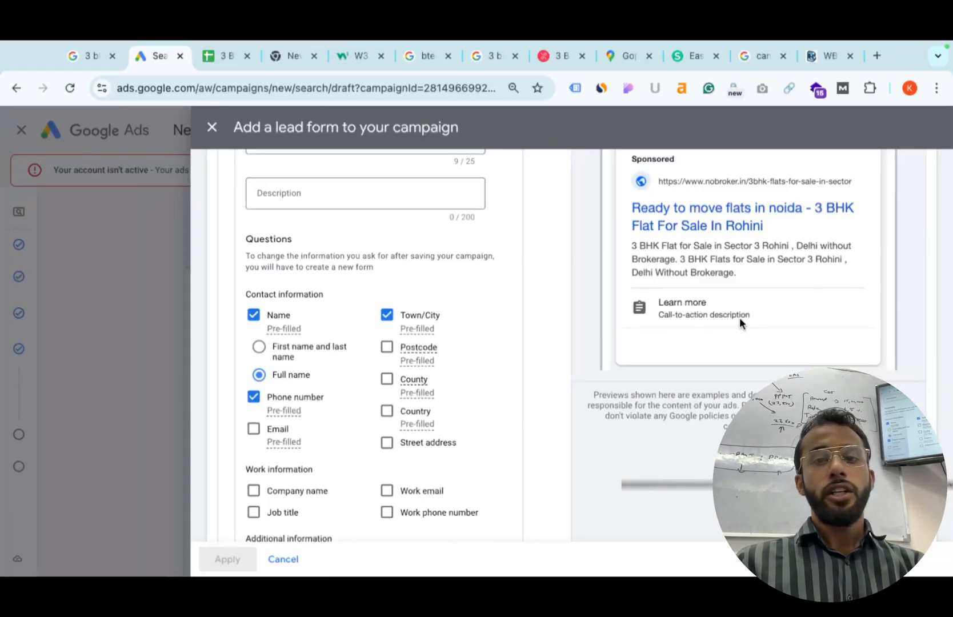
scroll(739, 317, down, 5)
scroll(739, 318, down, 10)
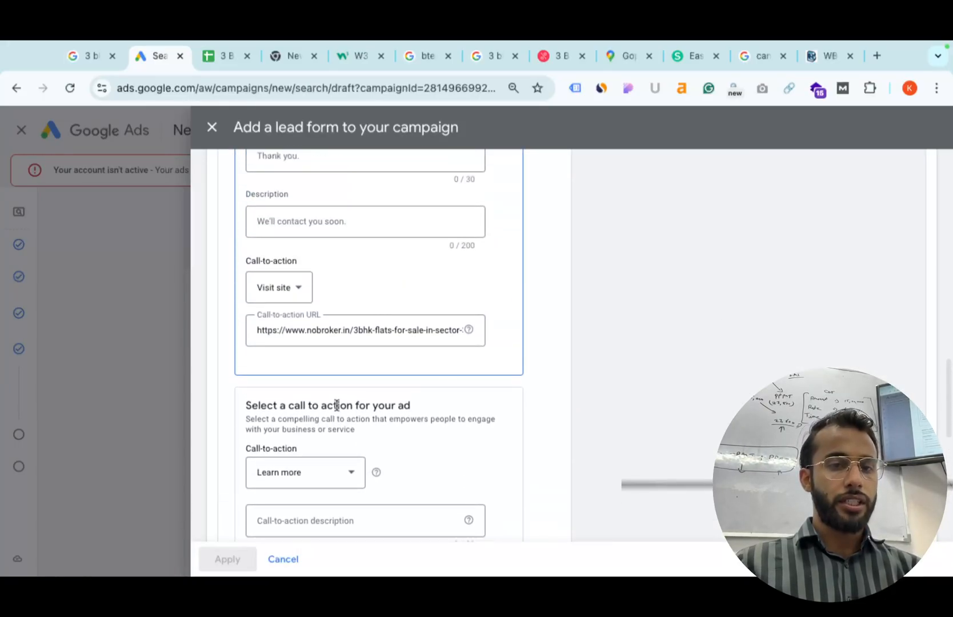
Set the ad's call to action to Contact us and begin its description.
click(295, 473)
click(296, 248)
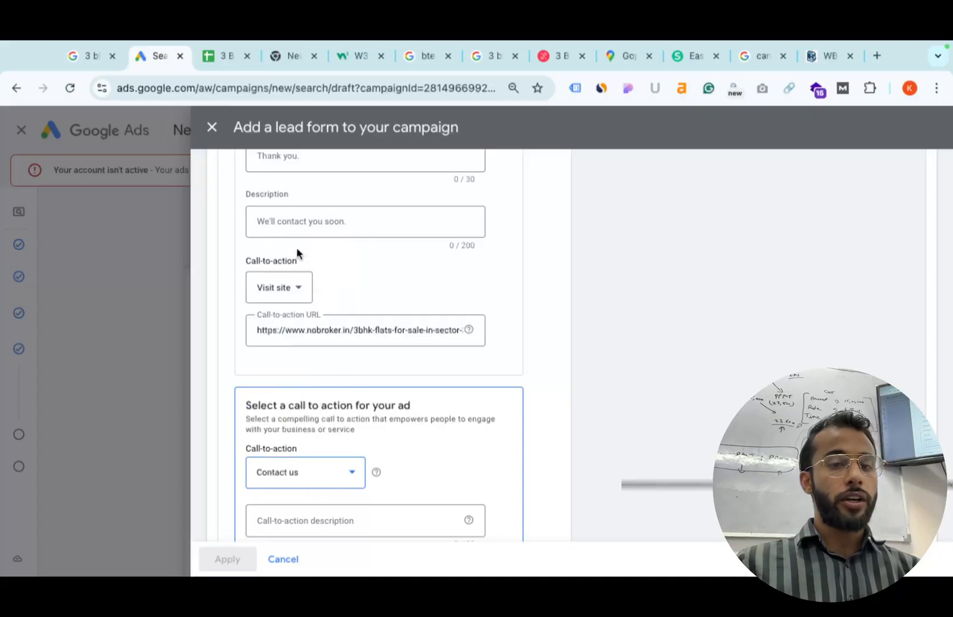
click(314, 520)
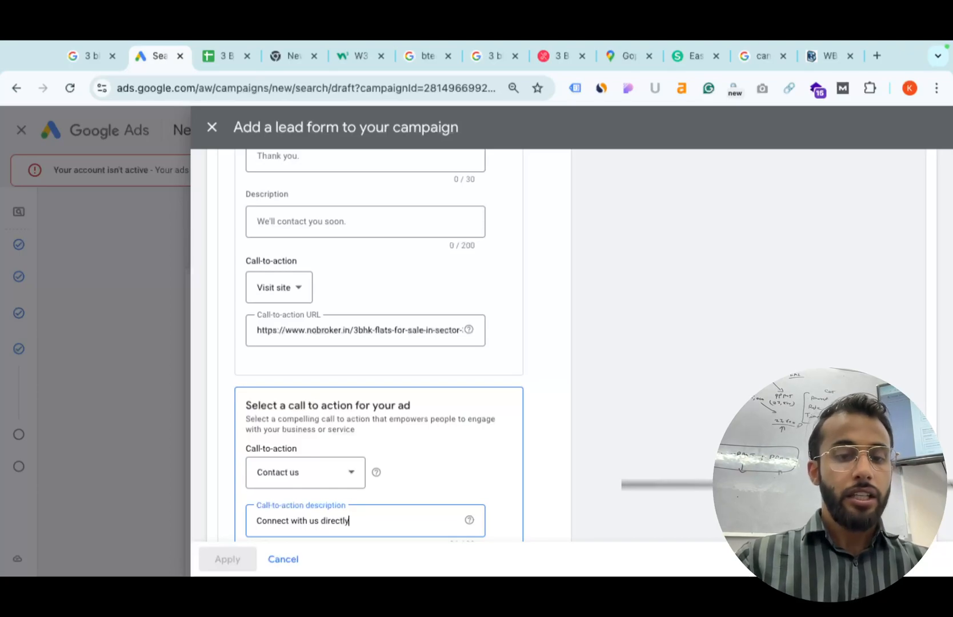
scroll(416, 399, down, 3)
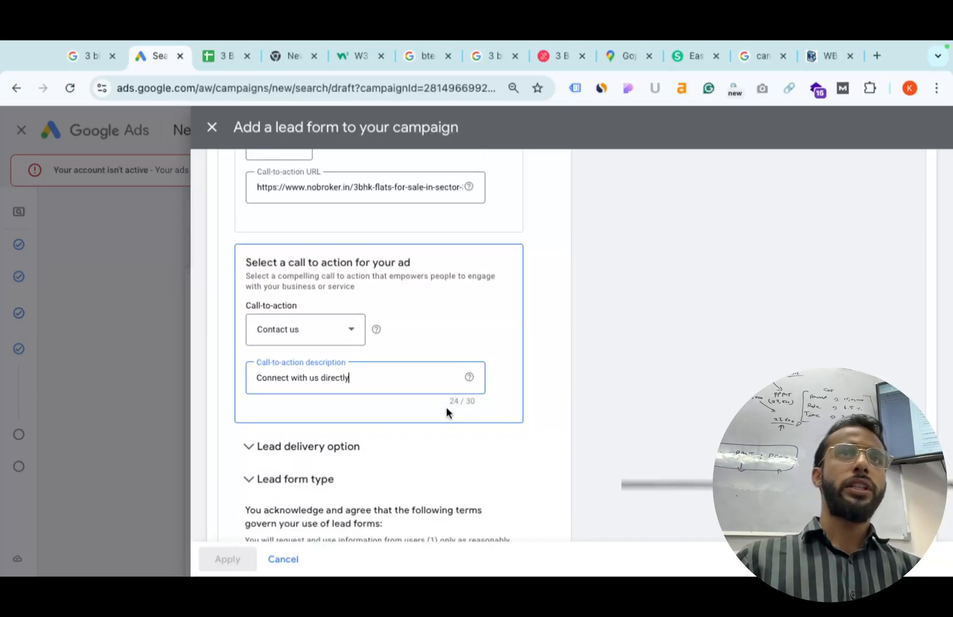
scroll(265, 526, down, 2)
scroll(264, 527, down, 4)
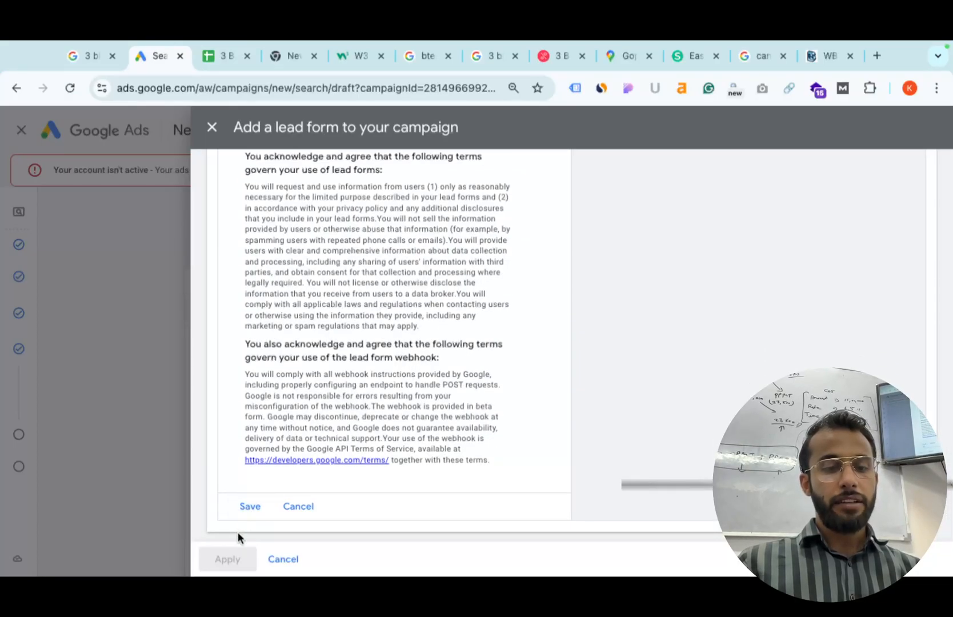
Try saving and applying the lead form, then discard it and return to the campaign.
click(249, 508)
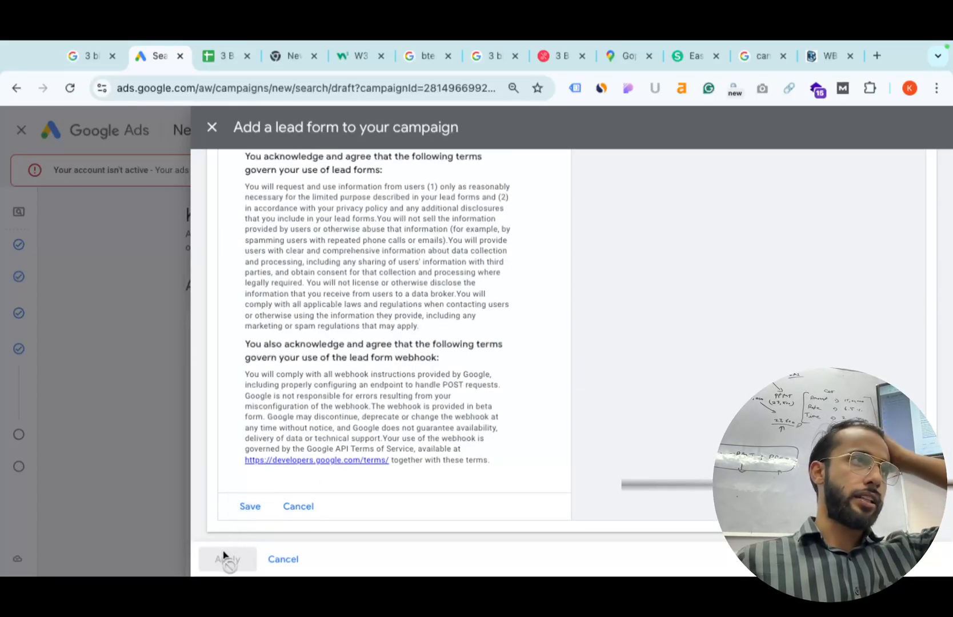
click(294, 506)
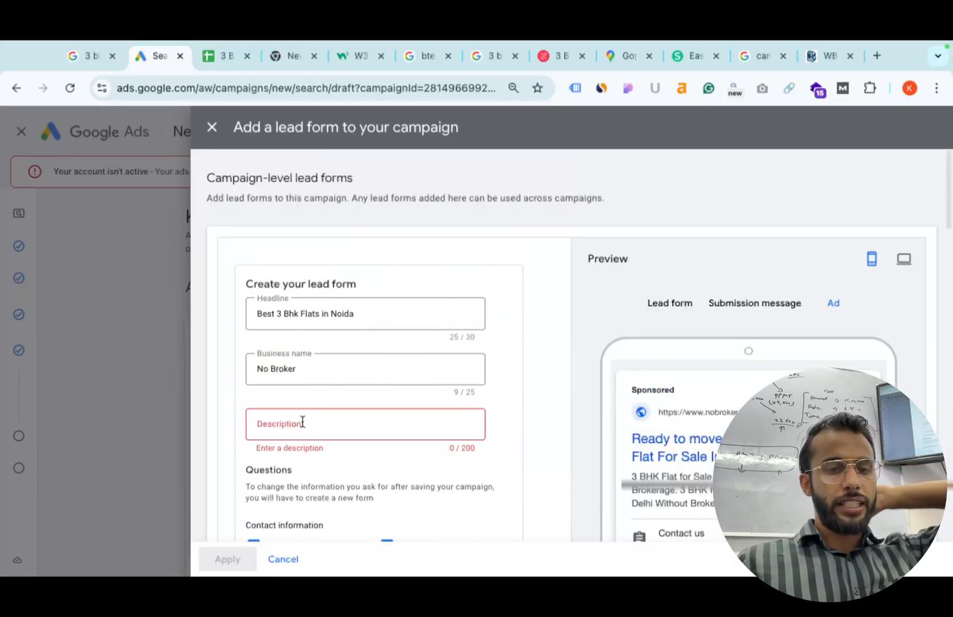
scroll(302, 422, down, 1)
scroll(290, 405, down, 5)
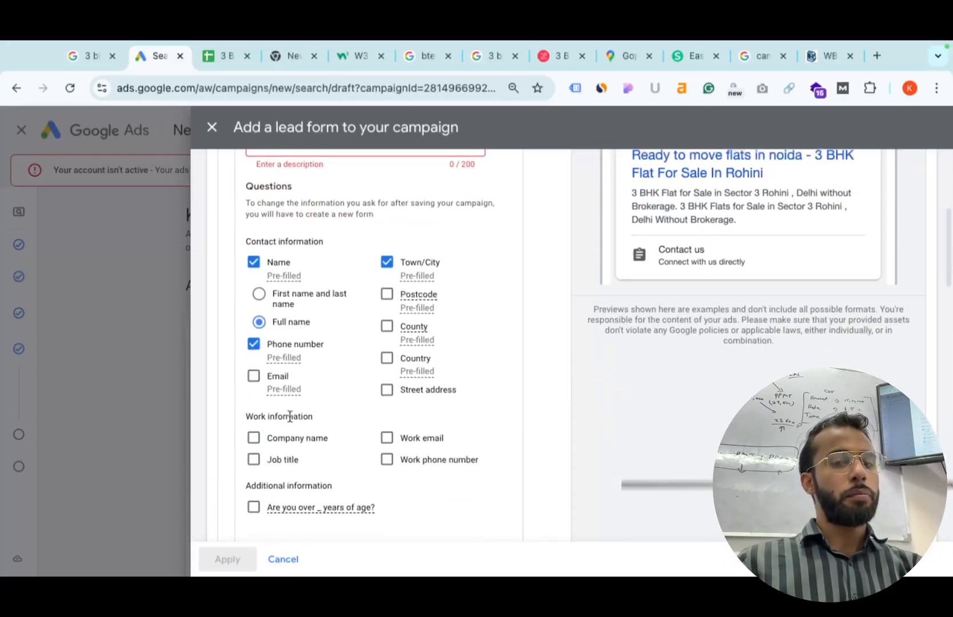
click(283, 559)
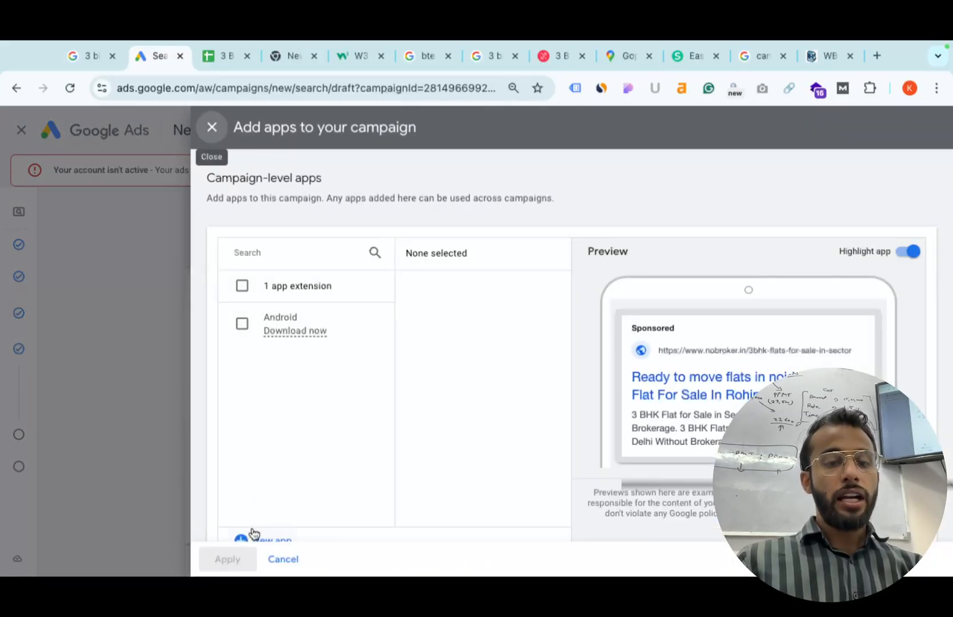
Start a new app asset, leaving the link text empty after clearing stray typing.
click(253, 537)
click(299, 424)
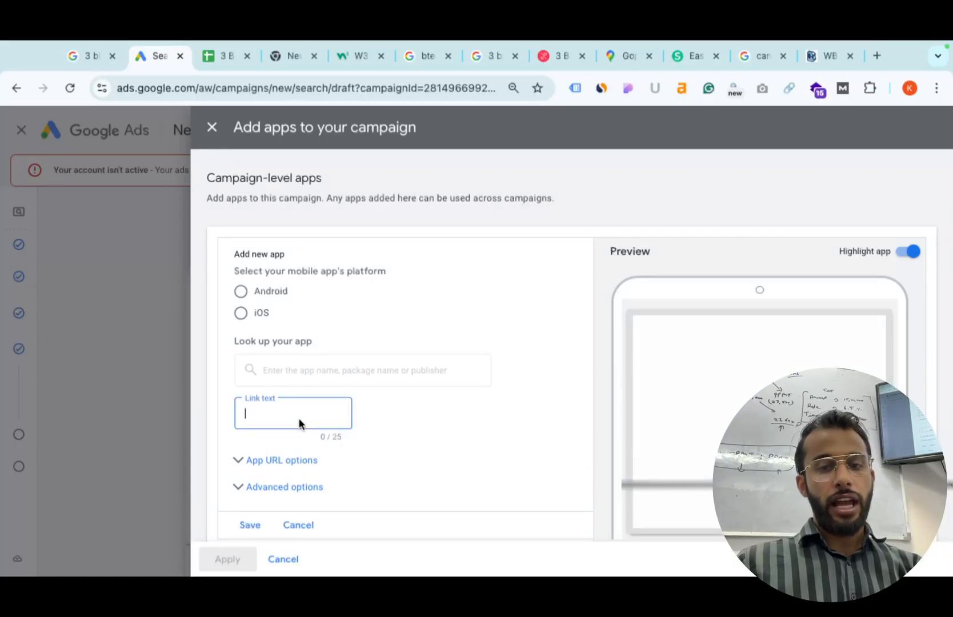
text(dree)
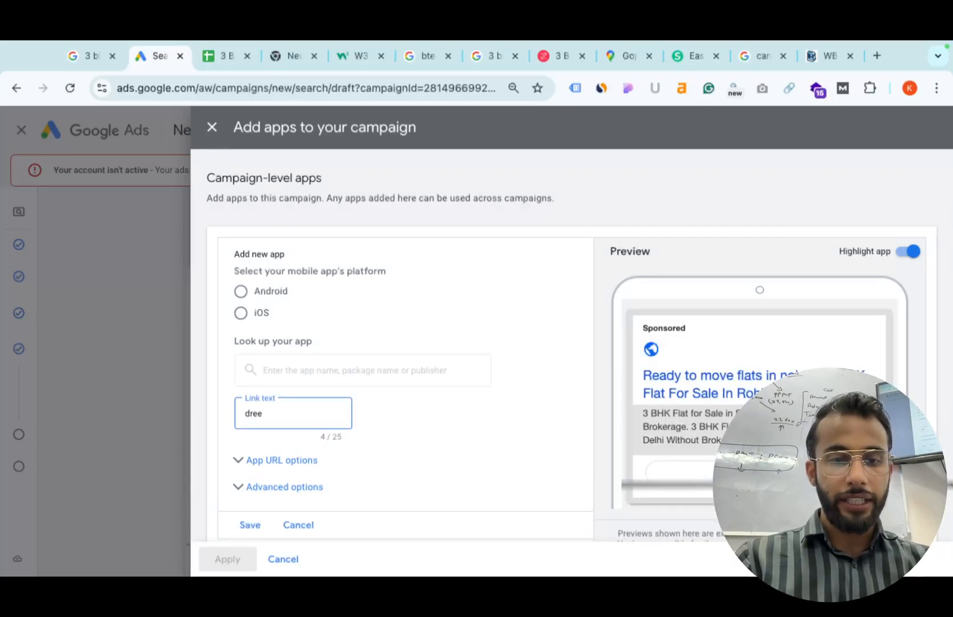
key(BackSpace)
key(BackSpace)
key(BackSpace)
text(no broker)
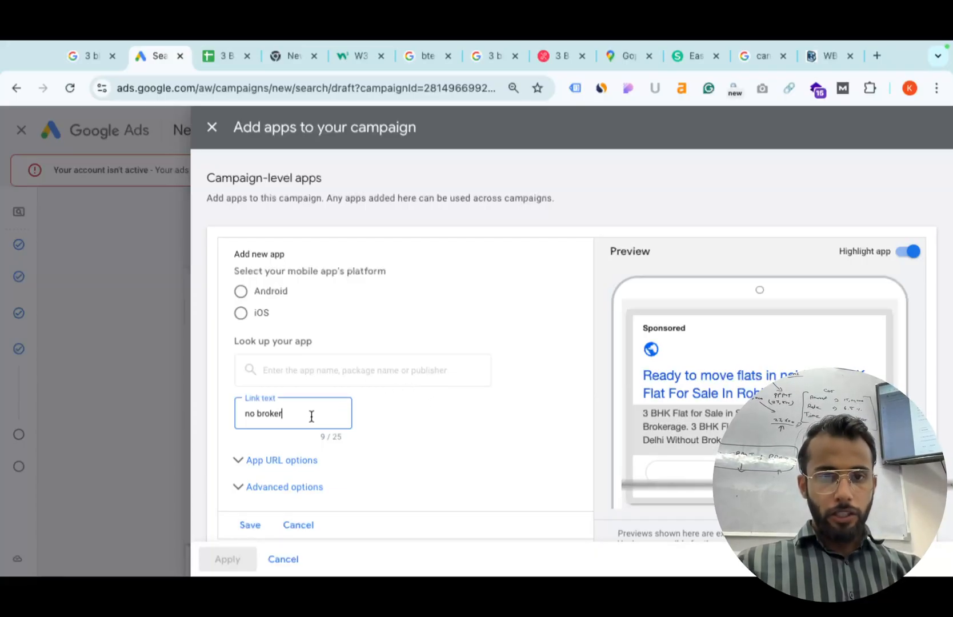
key(ctrl+a)
key(ctrl+c)
key(BackSpace)
click(332, 383)
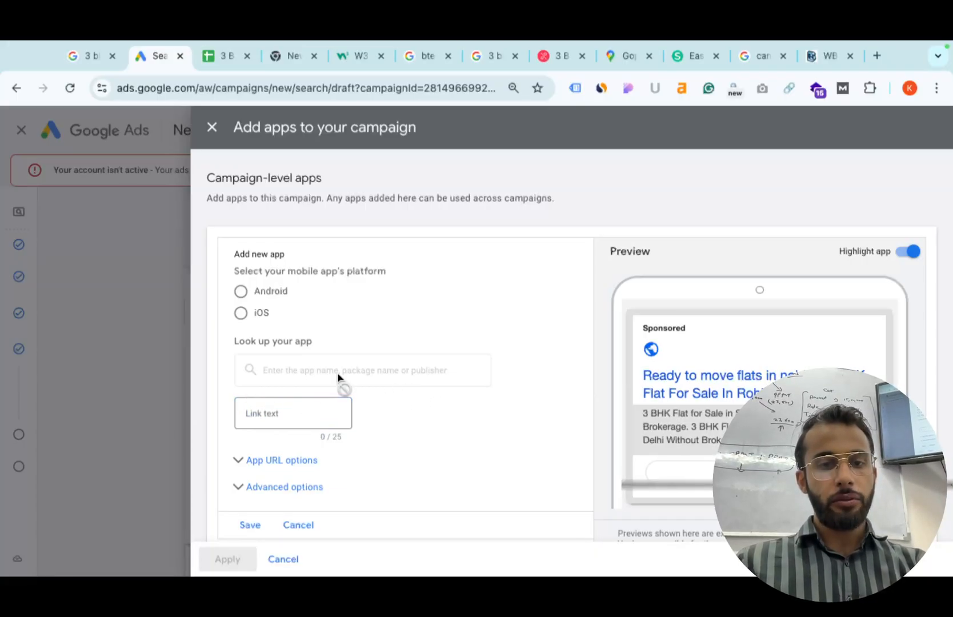
Pick the Android NoBroker Rent, Buy, Sell Flats app with link text 'Download this app' and apply it.
click(240, 291)
click(287, 366)
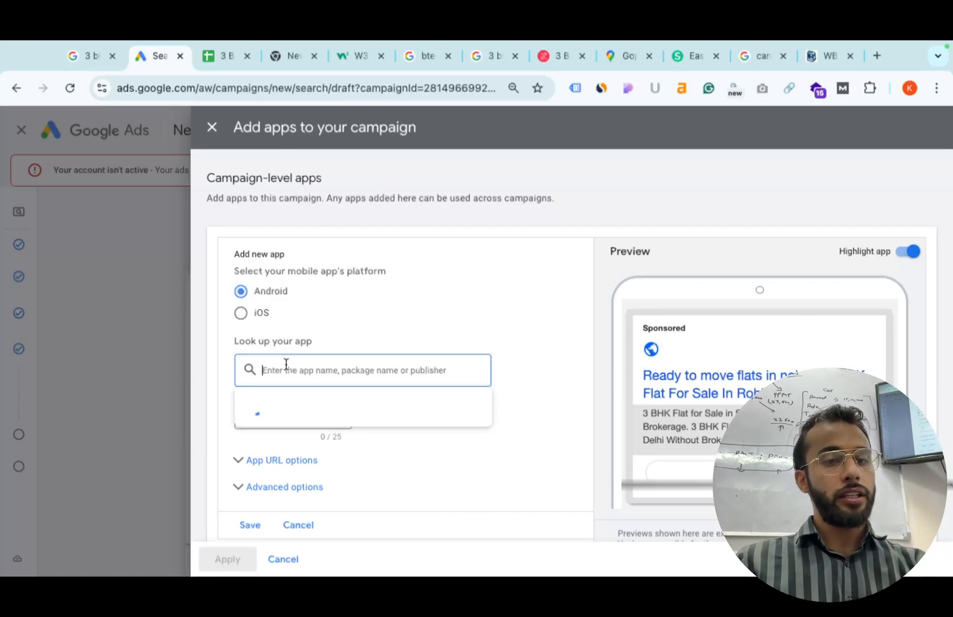
key(ctrl+v)
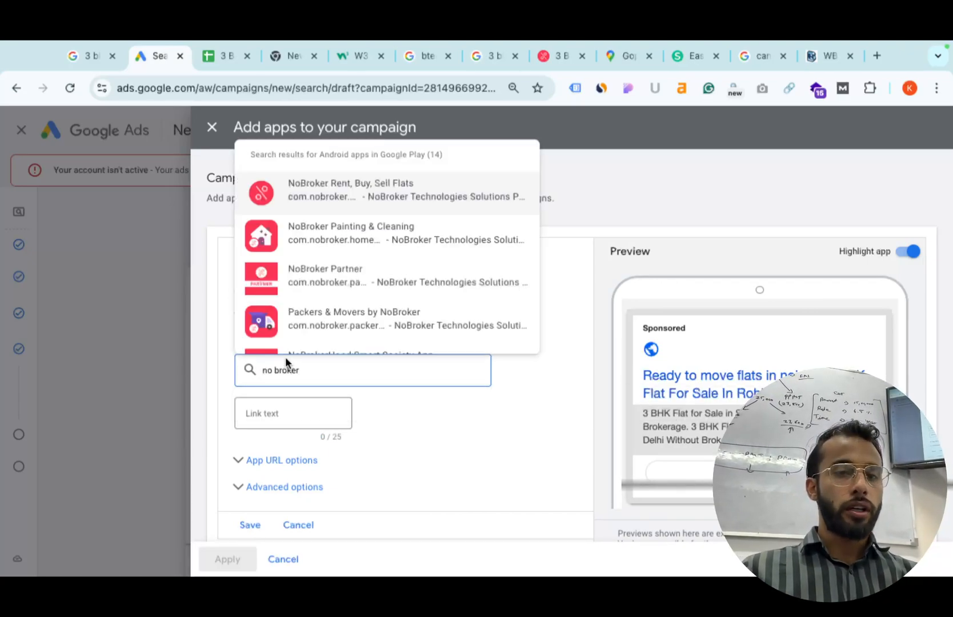
click(336, 188)
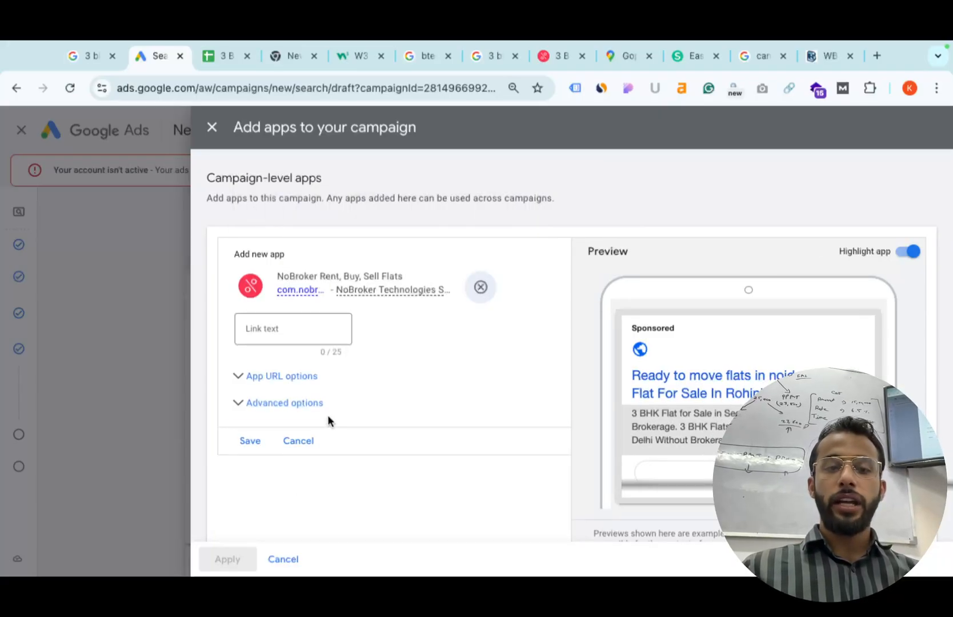
click(285, 341)
text(Download this app)
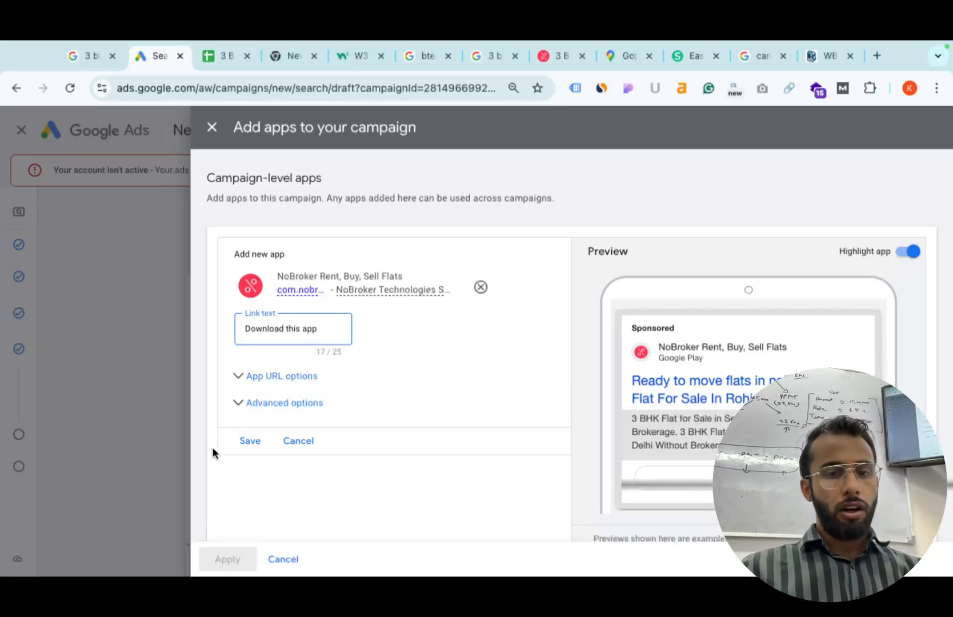
click(249, 440)
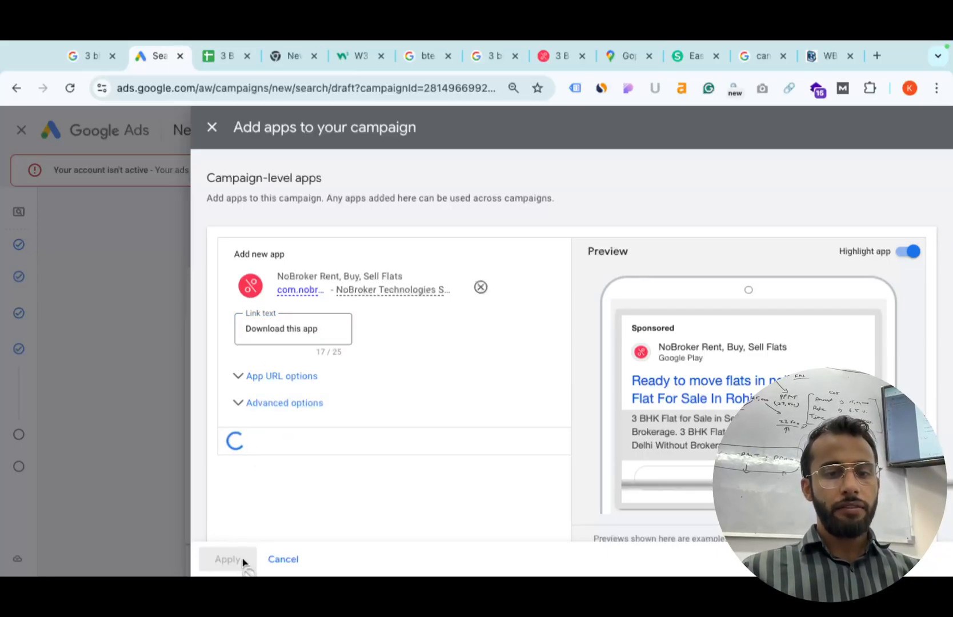
click(227, 560)
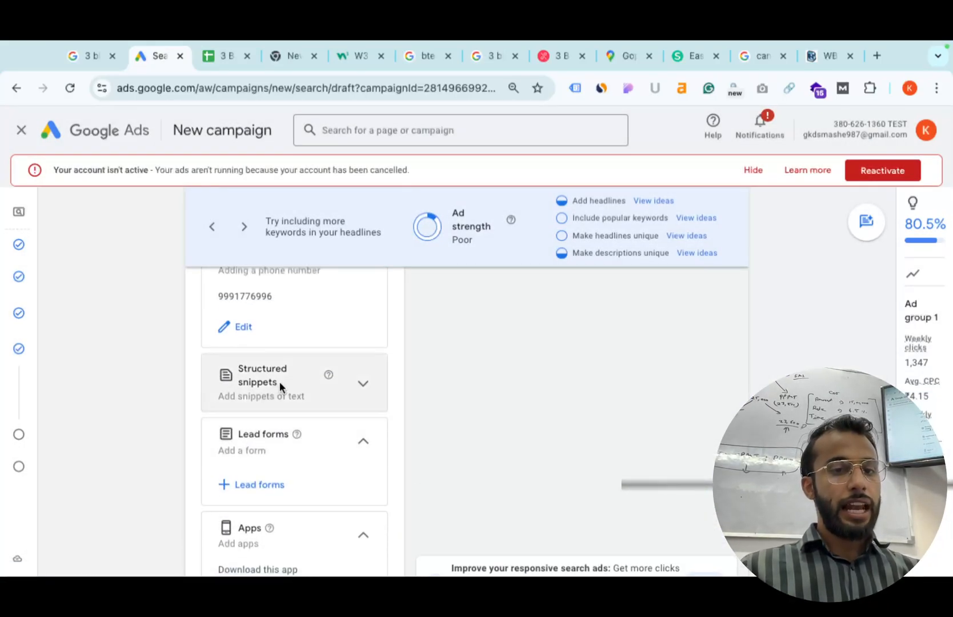
Start a new structured snippet with the Brands header type.
click(277, 381)
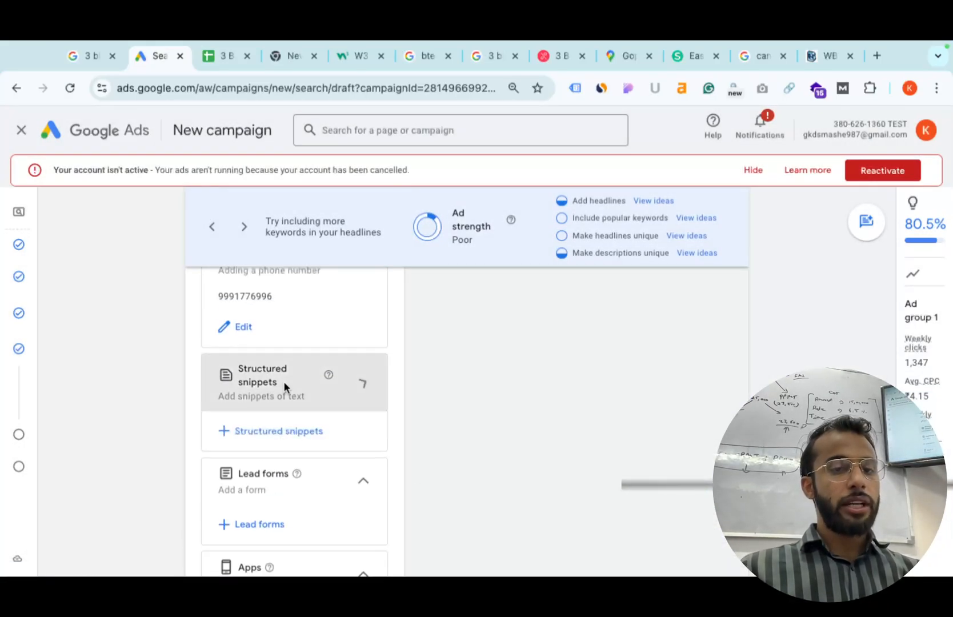
click(270, 437)
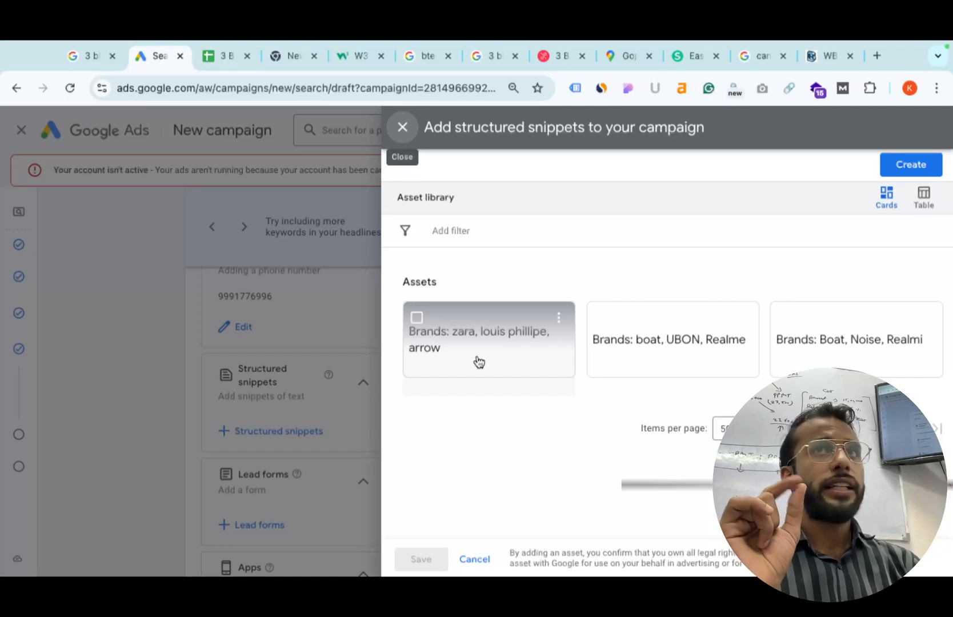
click(921, 171)
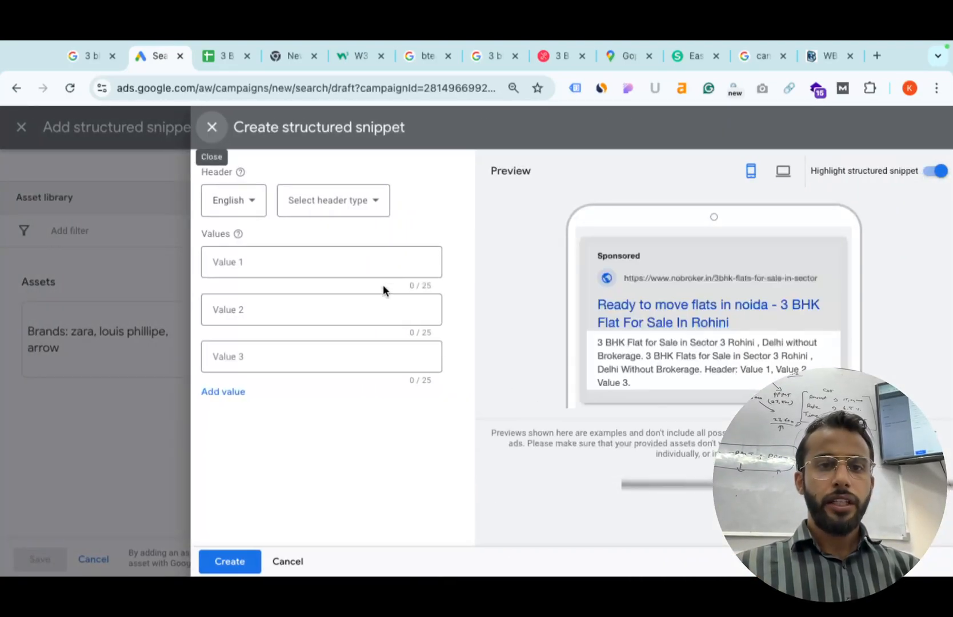
click(347, 199)
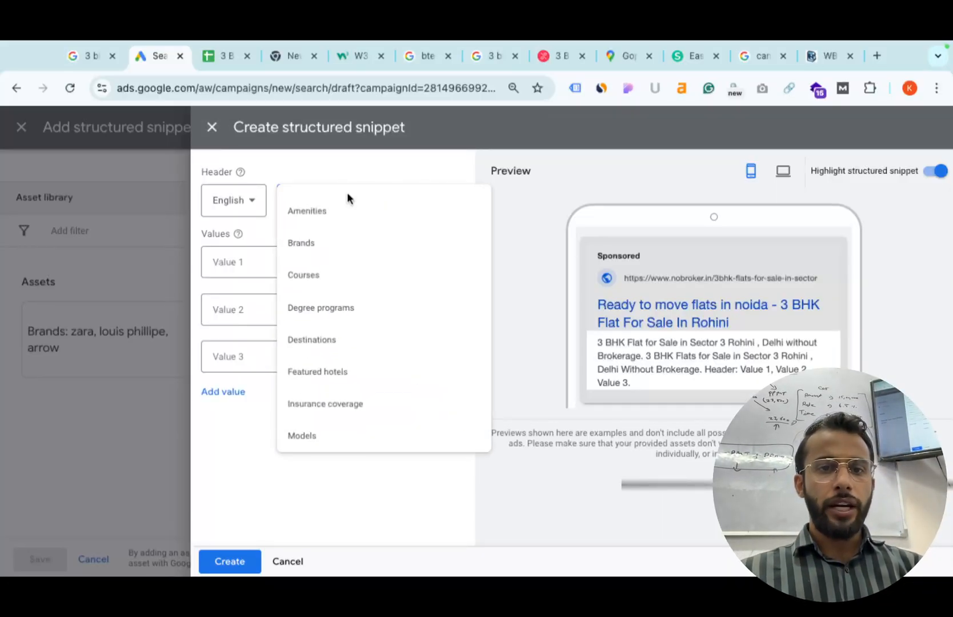
click(331, 245)
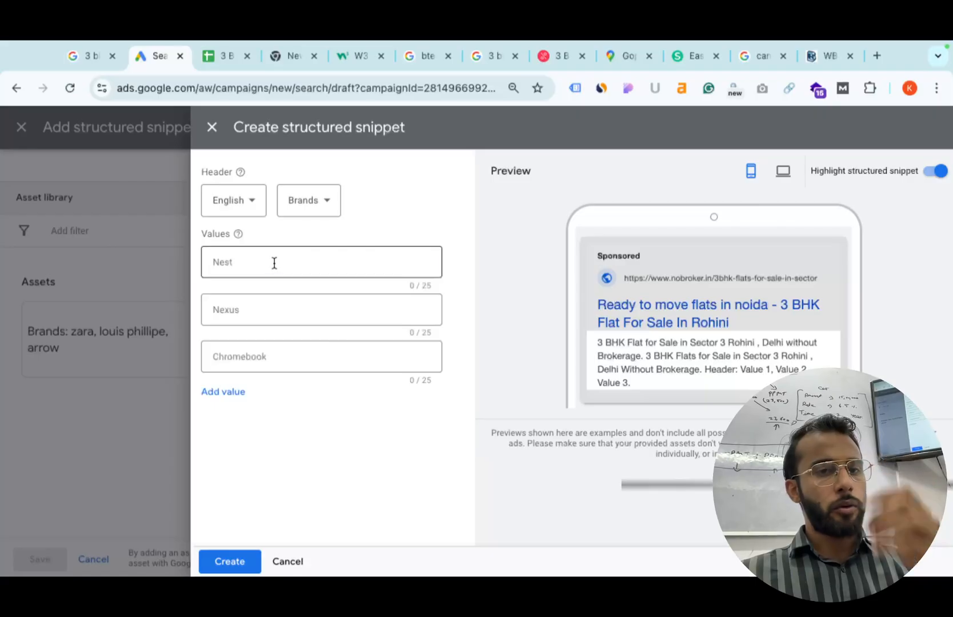
Enter brands DLF, Shobha Karma and noble Arya, then create and save the snippet.
click(274, 263)
text(DLF)
click(230, 307)
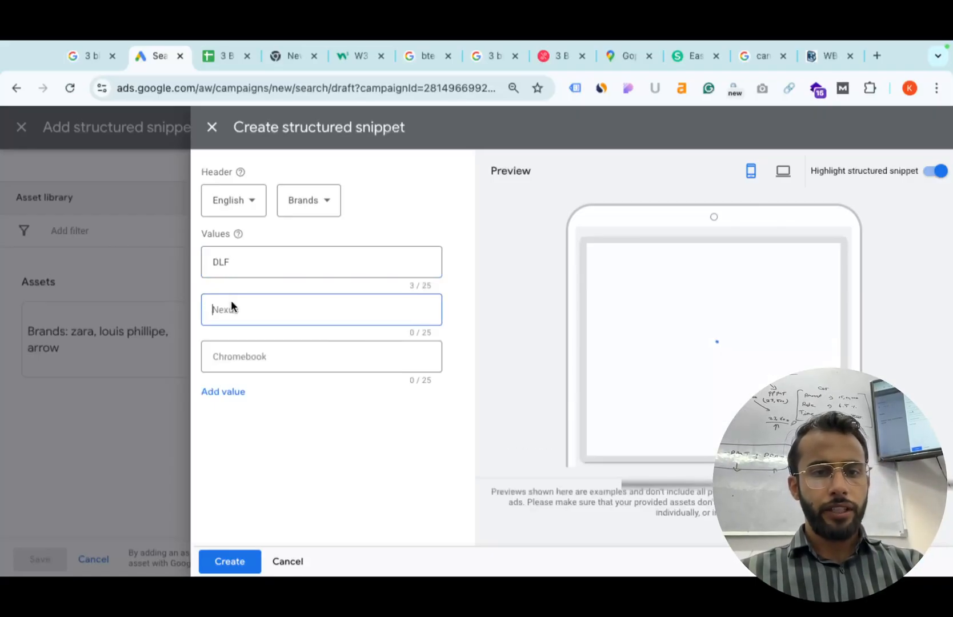
text(Shobha K)
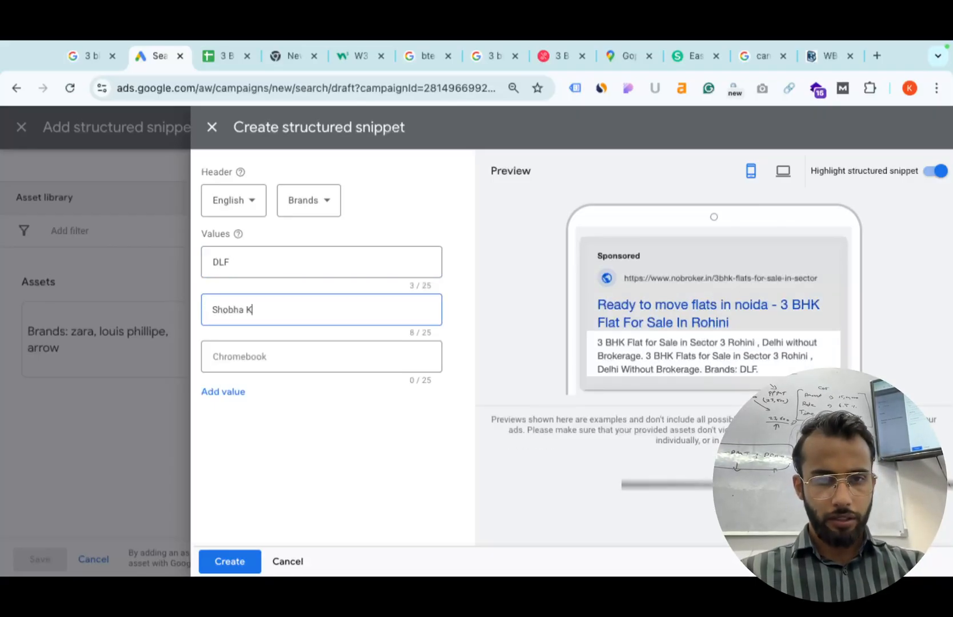
text(arma)
click(224, 357)
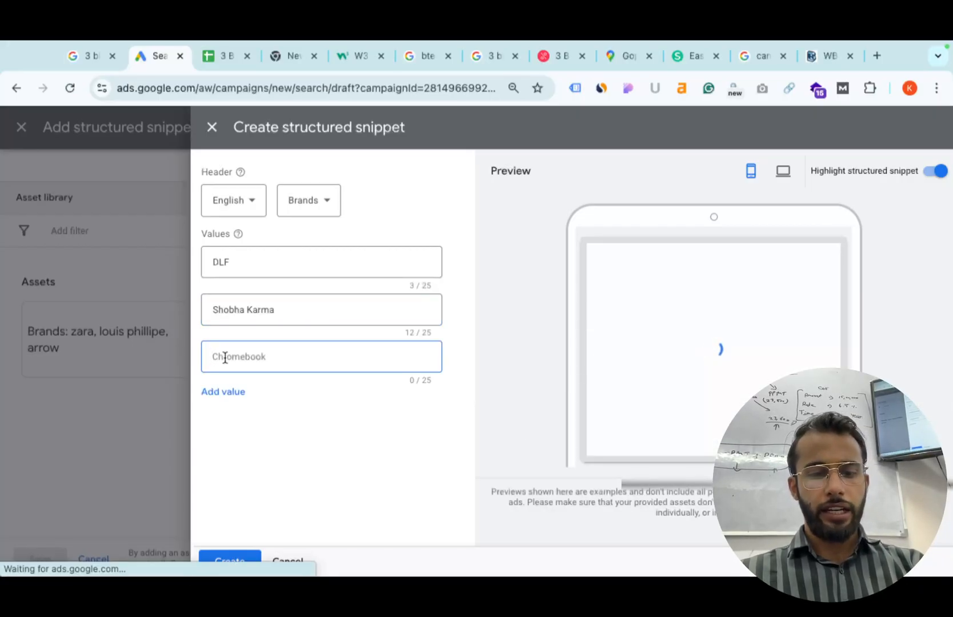
text(nobl)
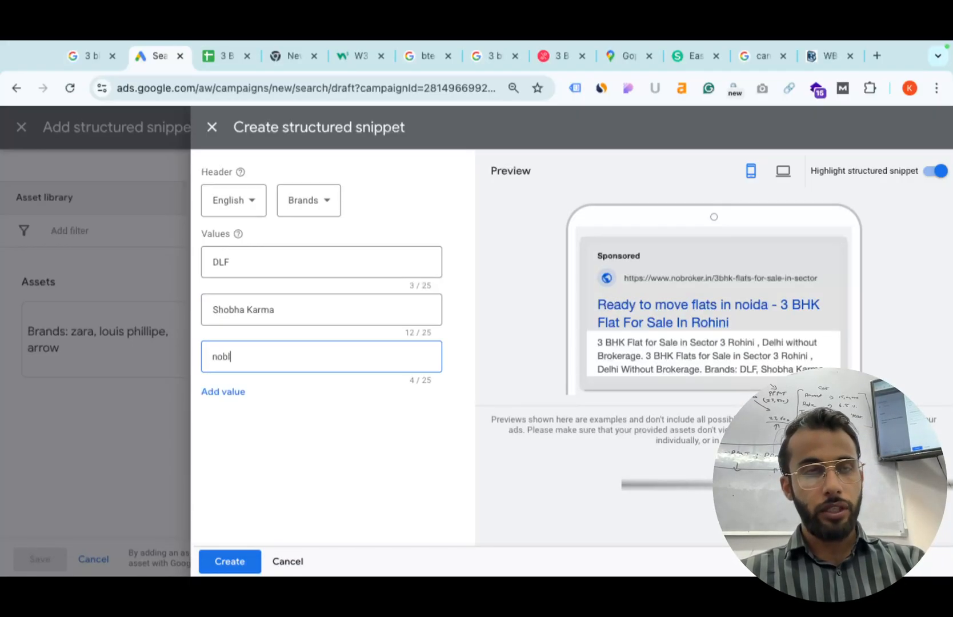
text(e Arya)
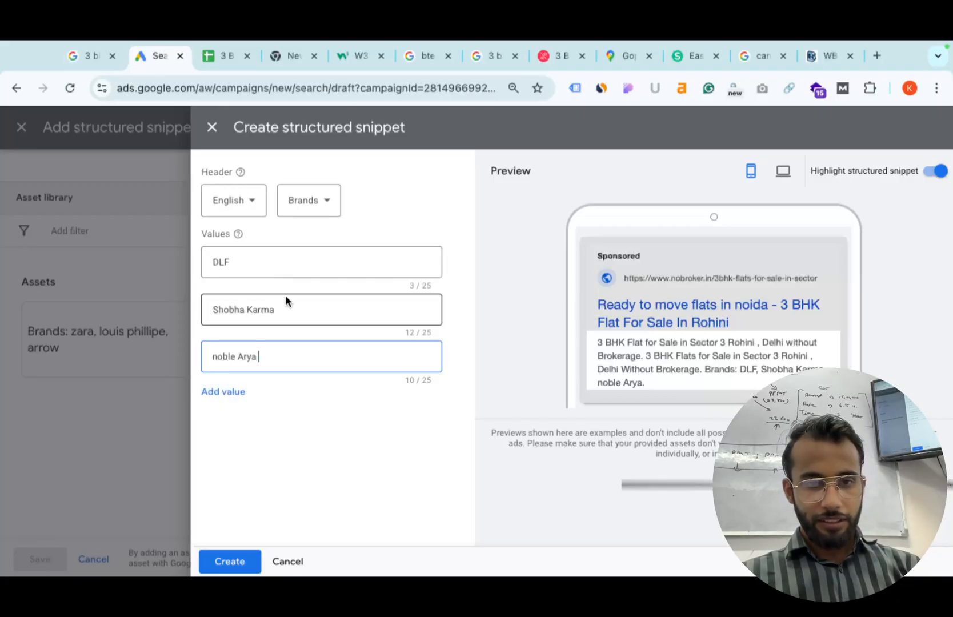
click(239, 391)
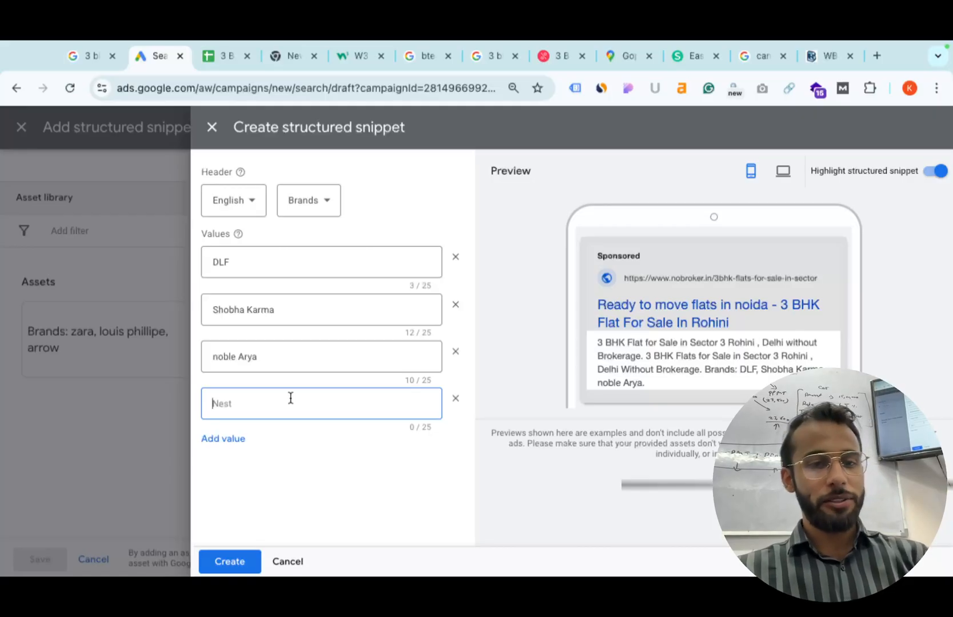
scroll(772, 389, up, 5)
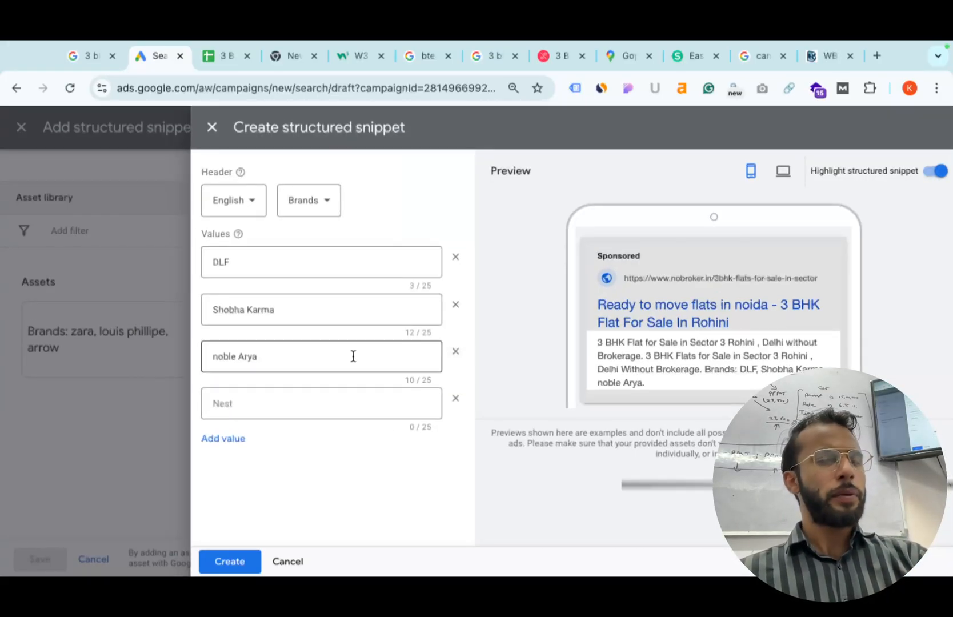
click(226, 563)
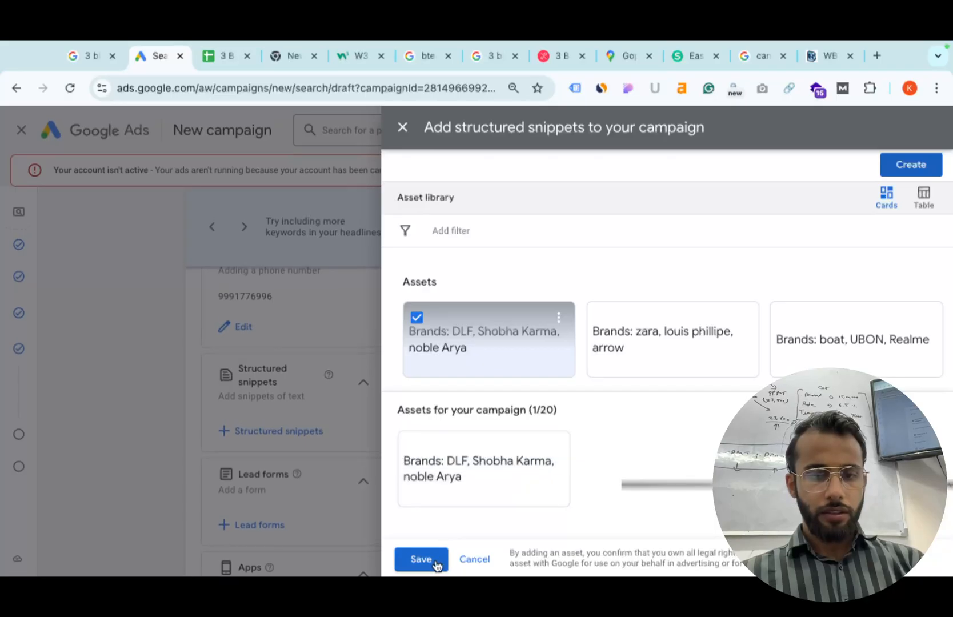
click(425, 561)
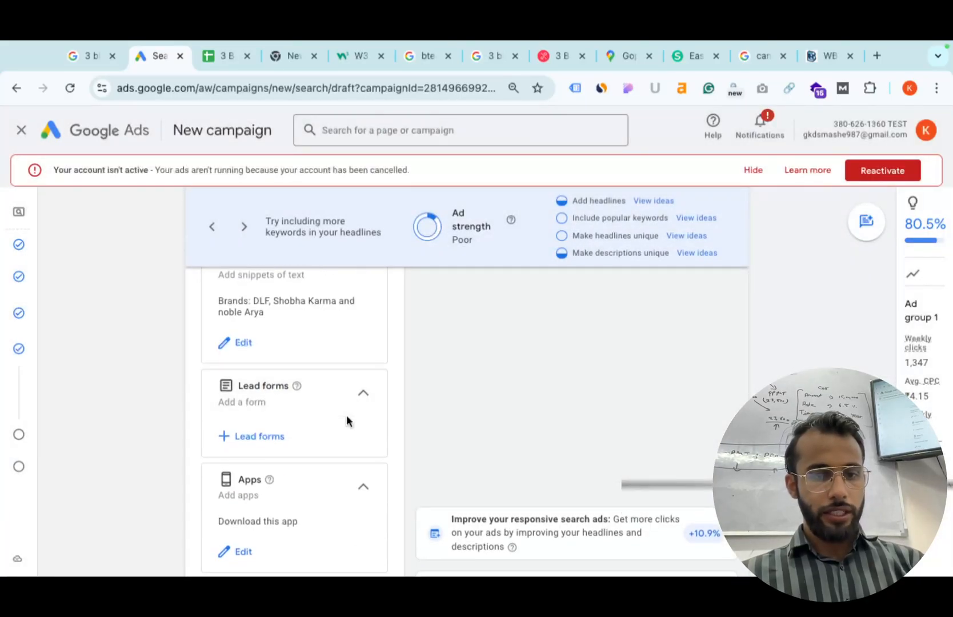
Start a new promotion with INR as the currency.
scroll(344, 422, up, 3)
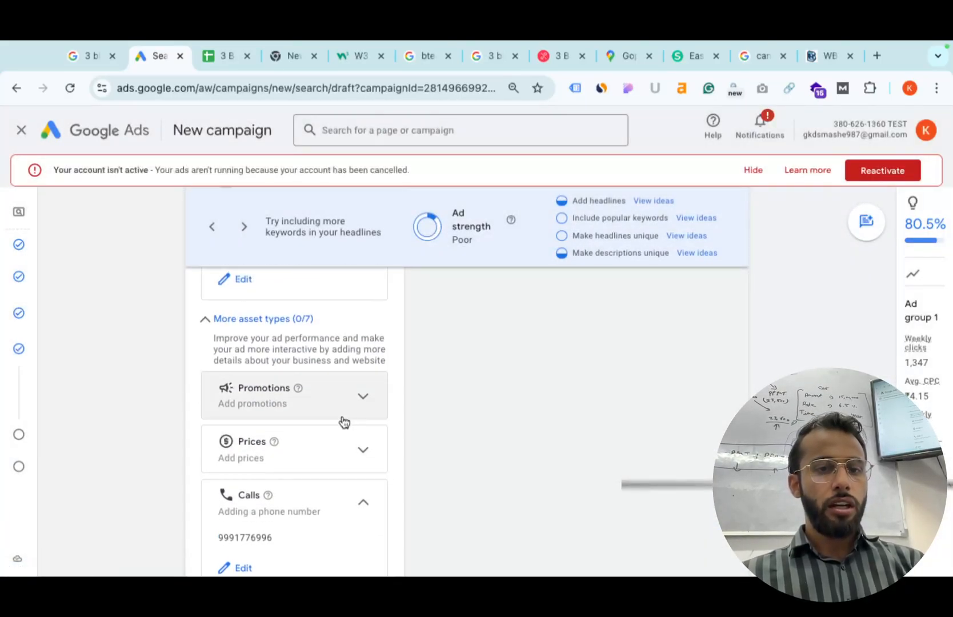
click(363, 398)
scroll(290, 451, down, 1)
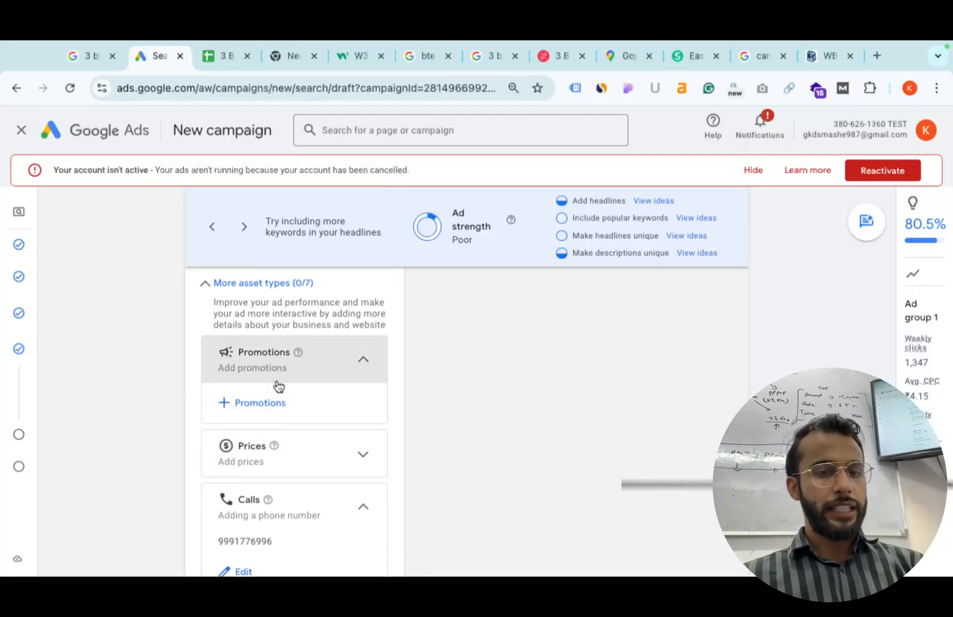
click(260, 403)
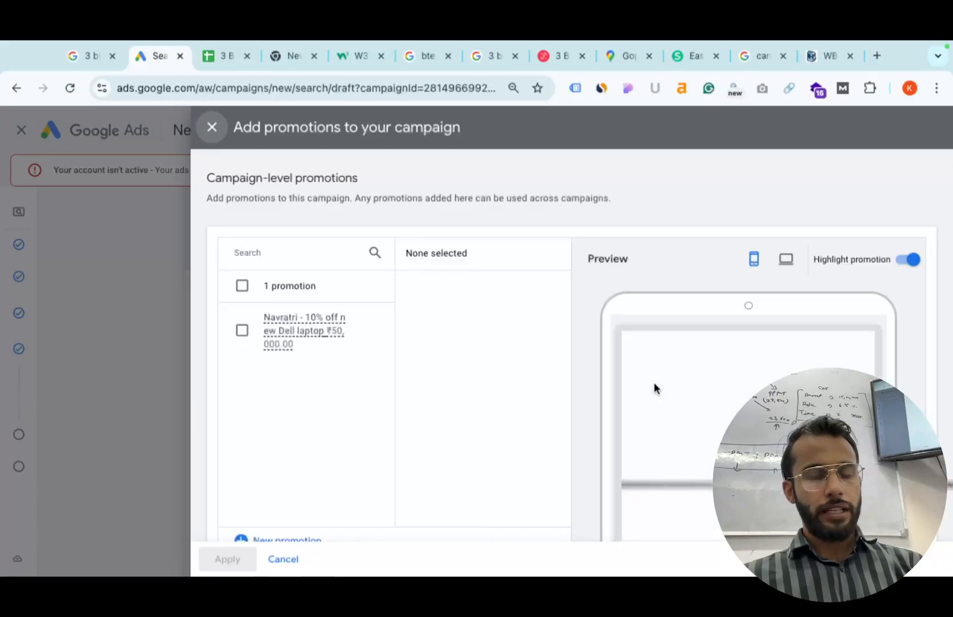
click(284, 539)
scroll(629, 328, down, 2)
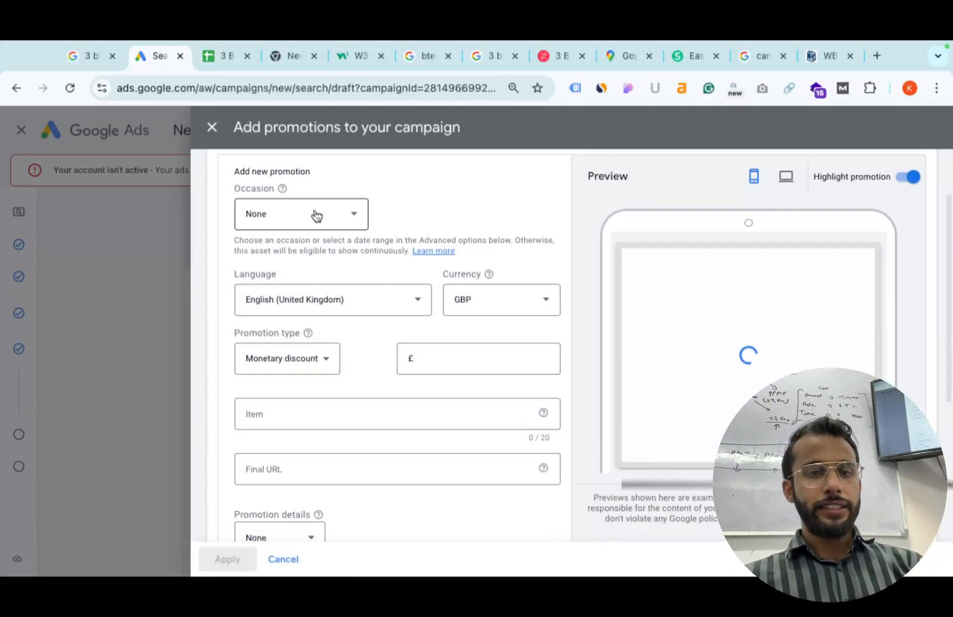
click(481, 298)
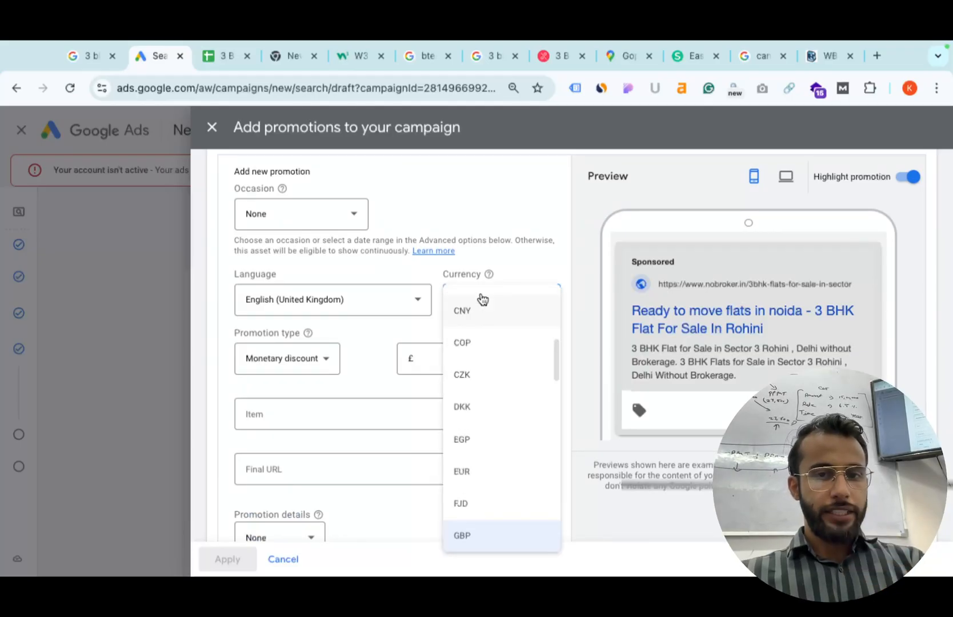
key(Return)
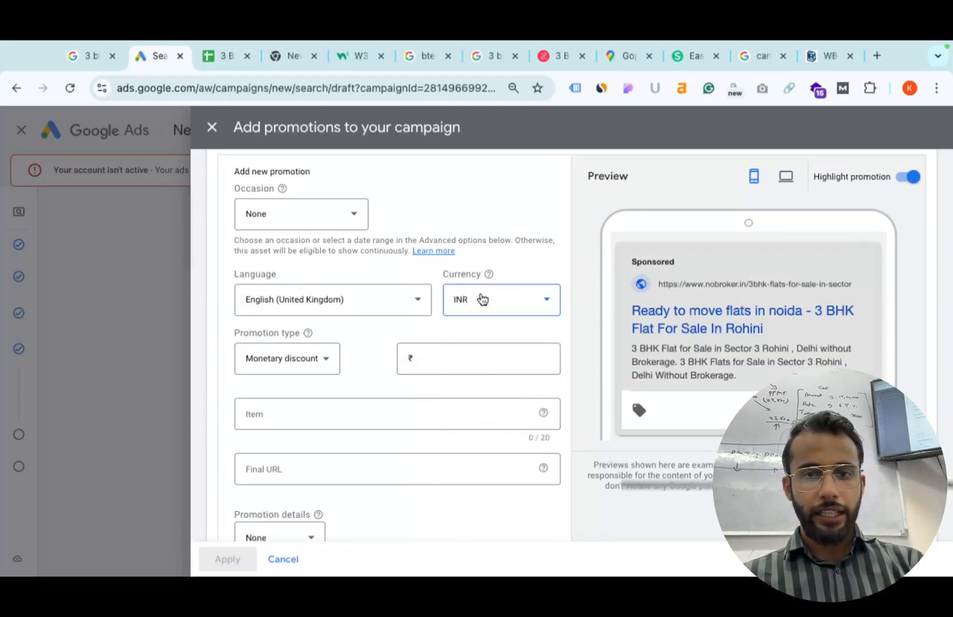
Make the promotion a 10% percent discount 'on all flats'.
click(311, 358)
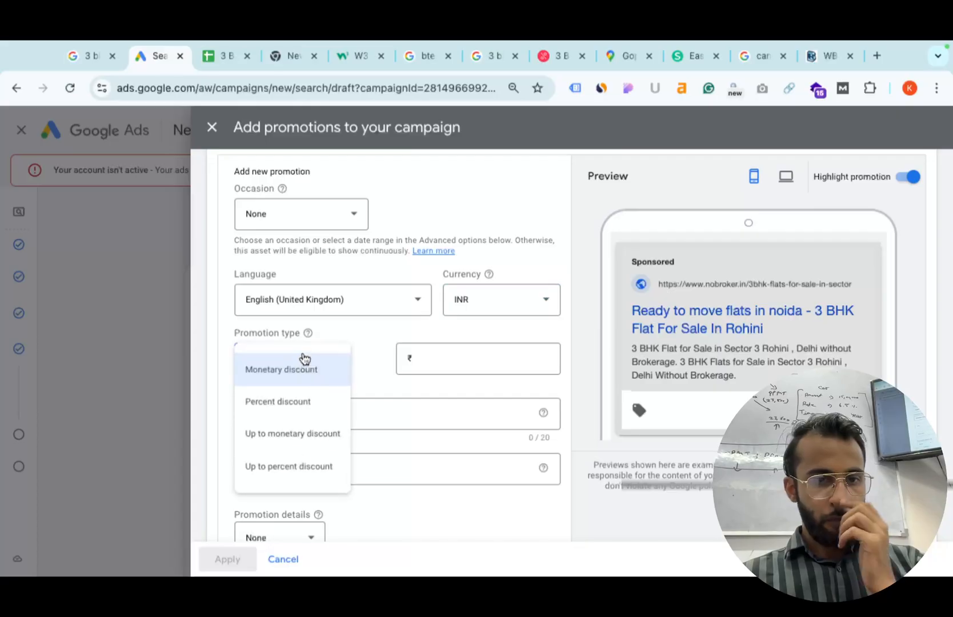
click(303, 403)
click(468, 364)
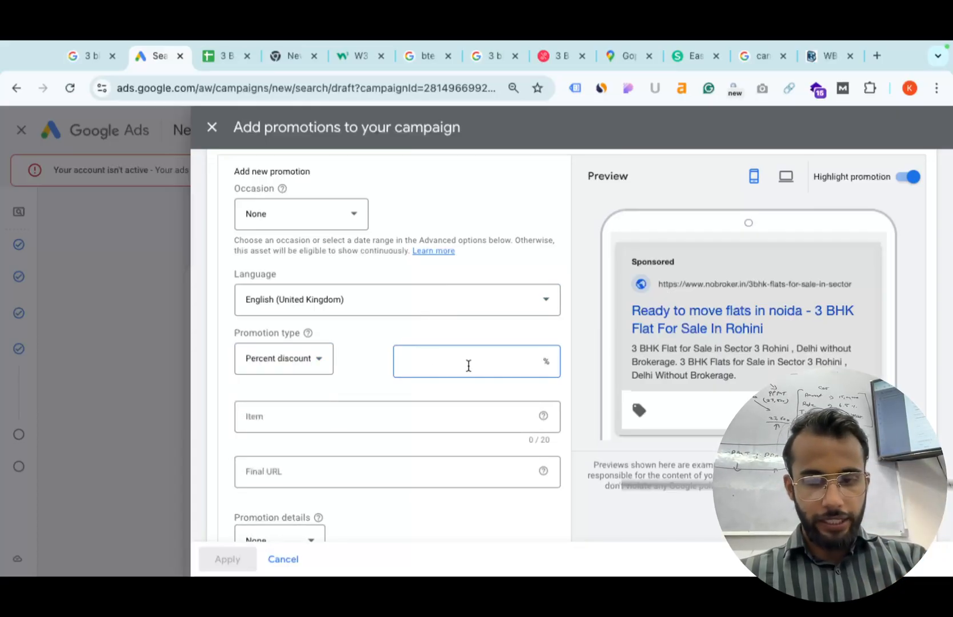
text(10)
click(318, 417)
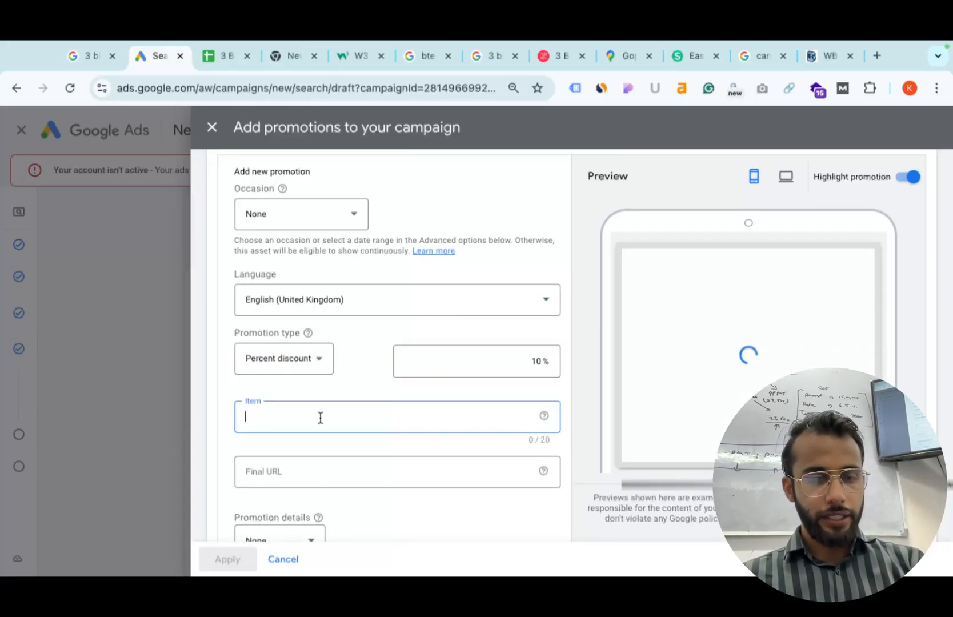
text(on all flats)
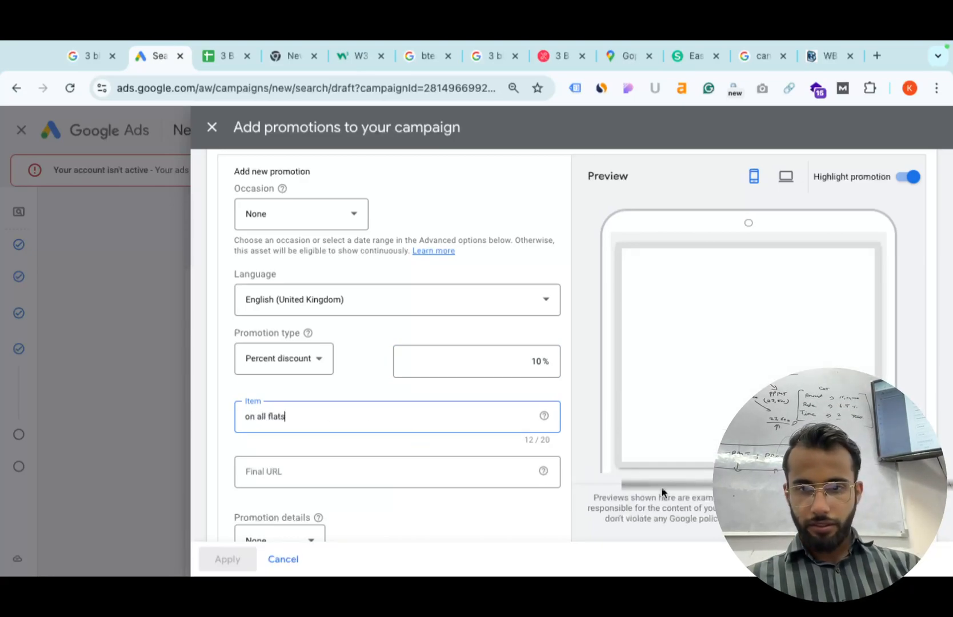
Clear the mistyped final URL and switch to the NoBroker 3 BHK listing tab.
scroll(728, 457, up, 5)
scroll(716, 483, up, 1)
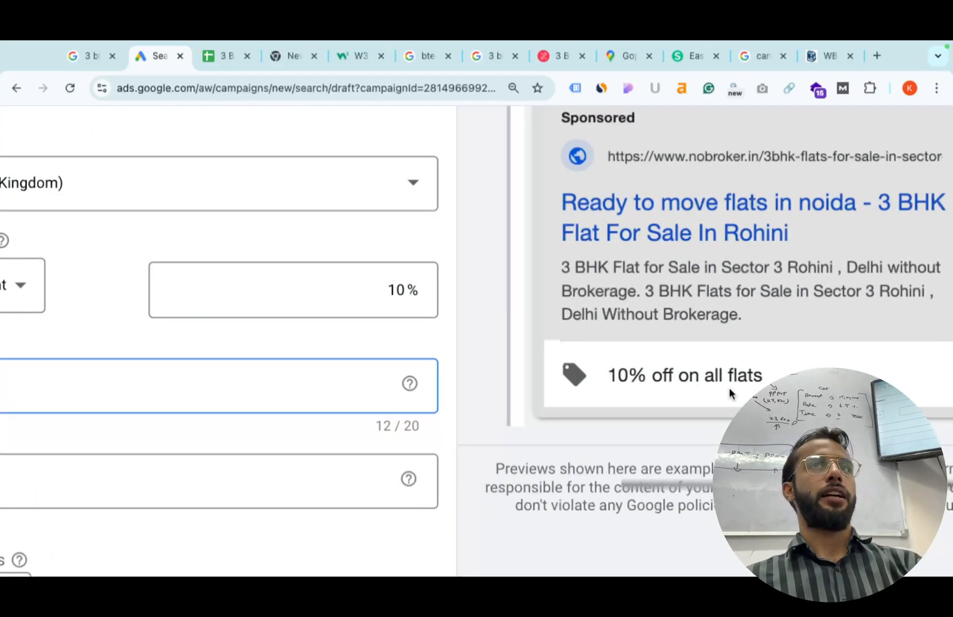
scroll(728, 388, down, 5)
click(356, 472)
text(no broker)
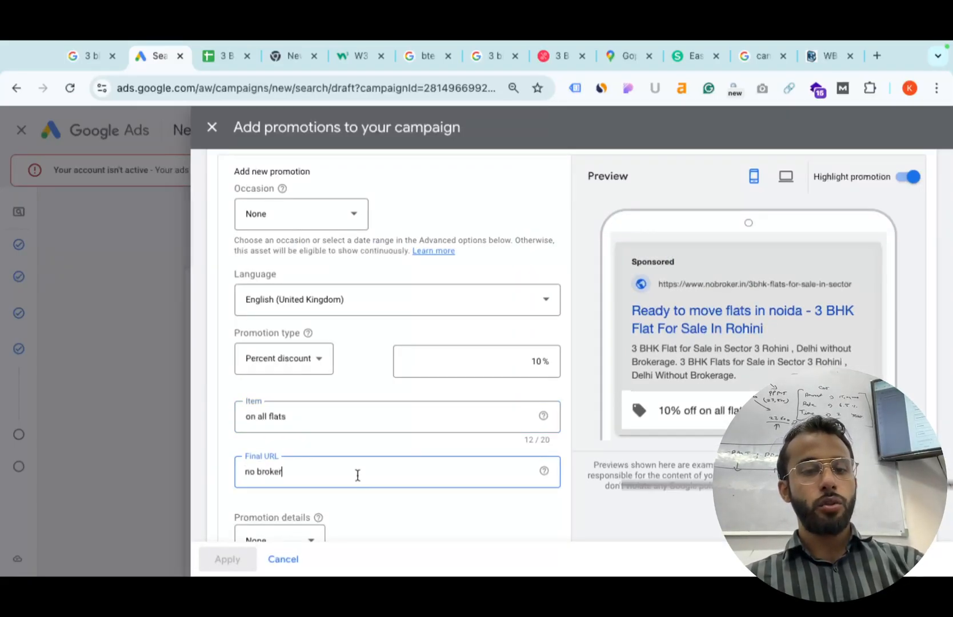
key(ctrl+a)
key(BackSpace)
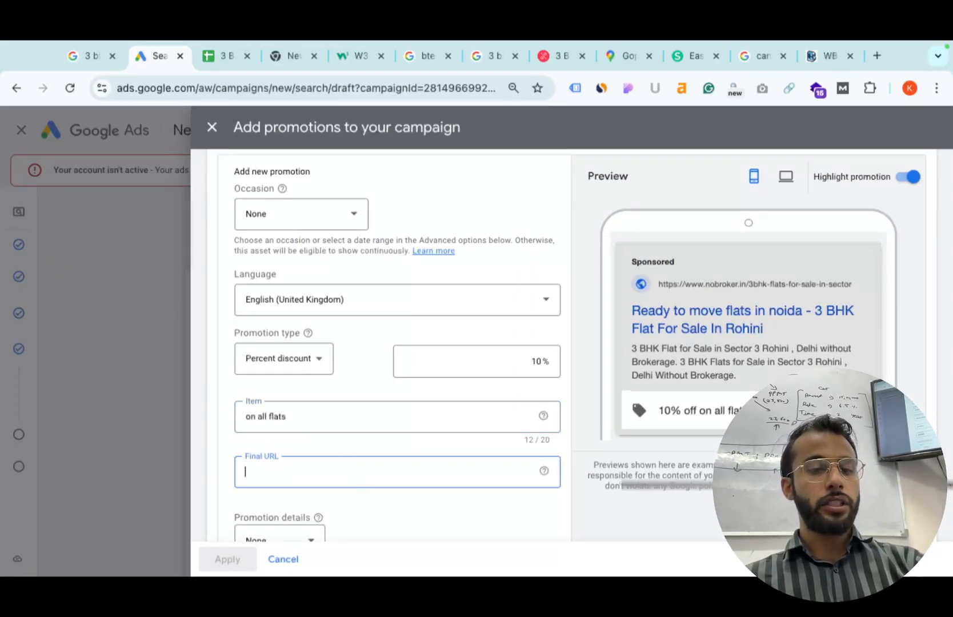
click(590, 55)
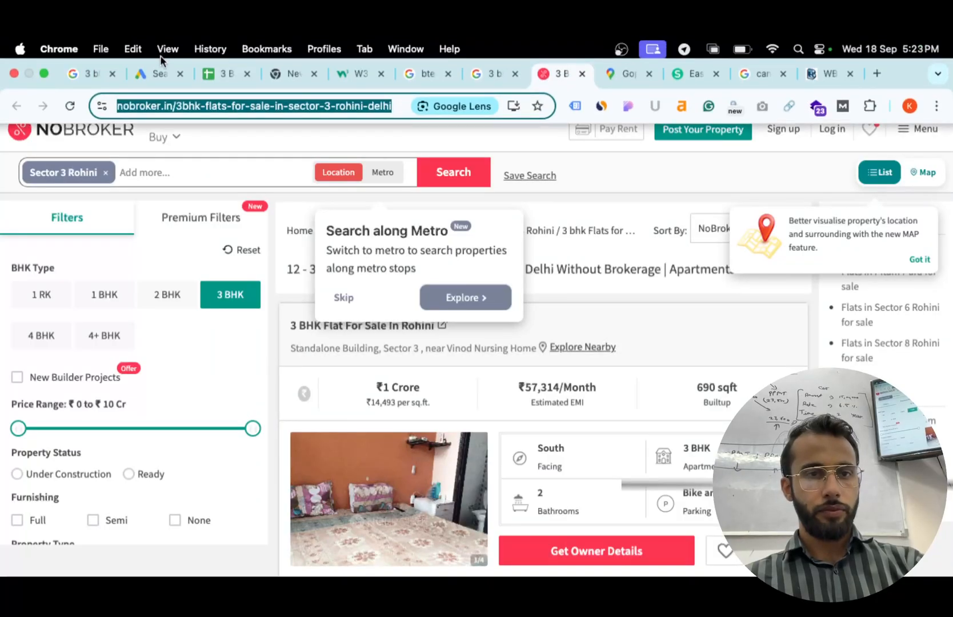
Copy the nobroker.in Sector 3 Rohini 3 BHK listing link into the promotion's Final URL.
key(super+c)
click(155, 73)
key(super+v)
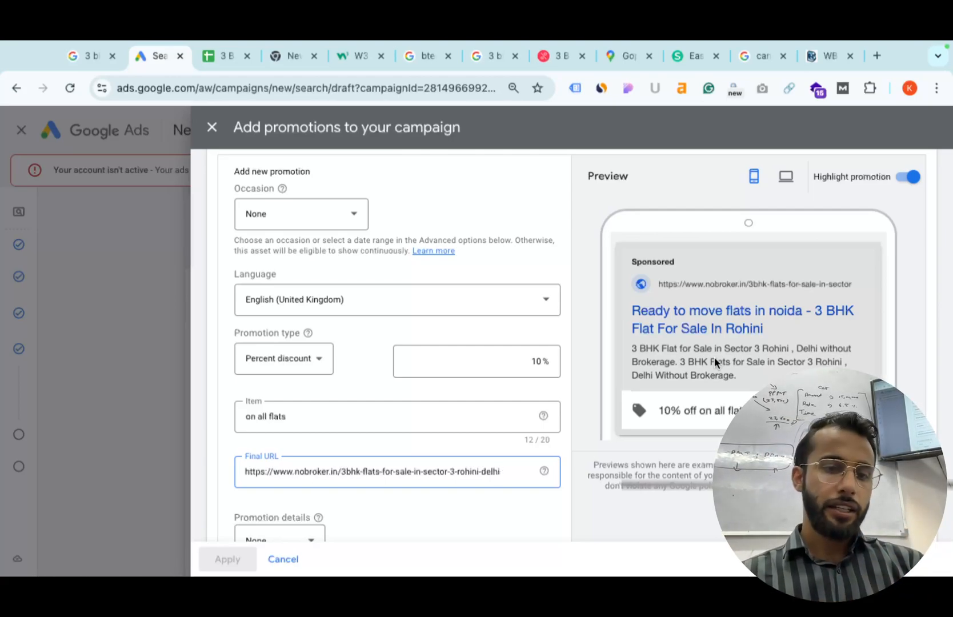
Leave promotion details at None, close the start-date calendar, and cancel the promotion.
scroll(379, 378, down, 2)
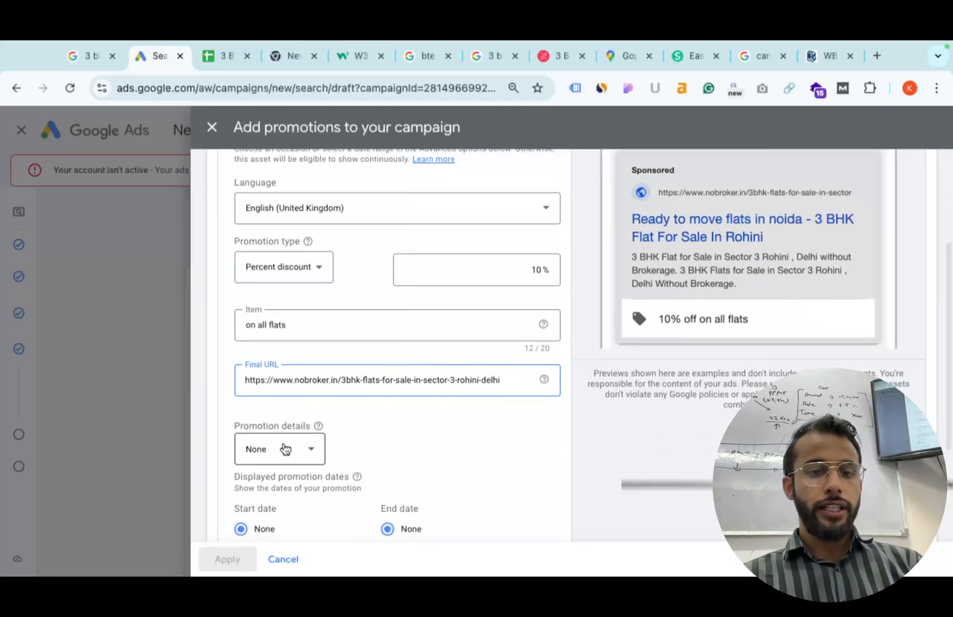
click(283, 449)
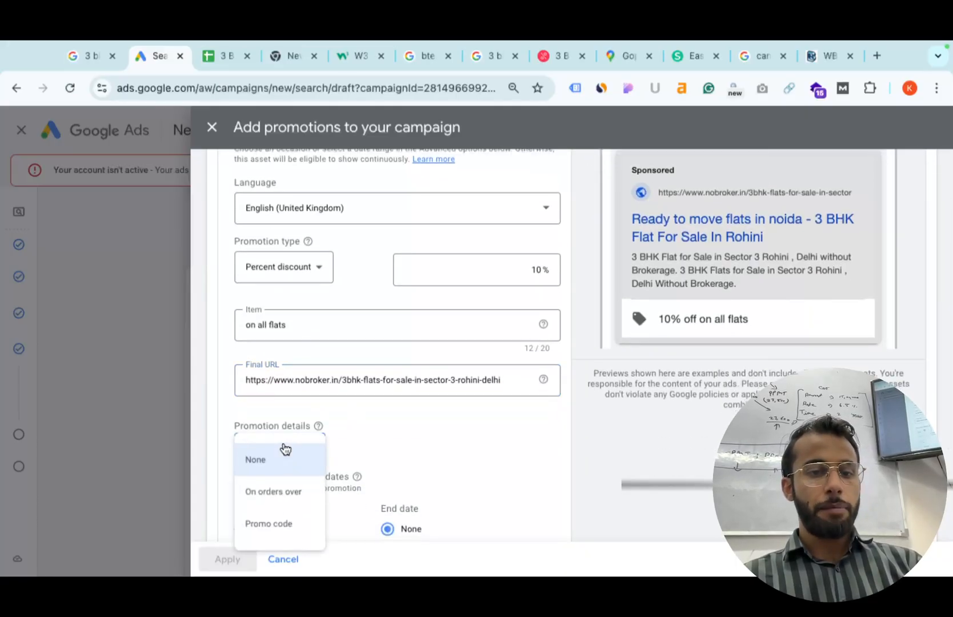
click(375, 427)
scroll(375, 427, down, 3)
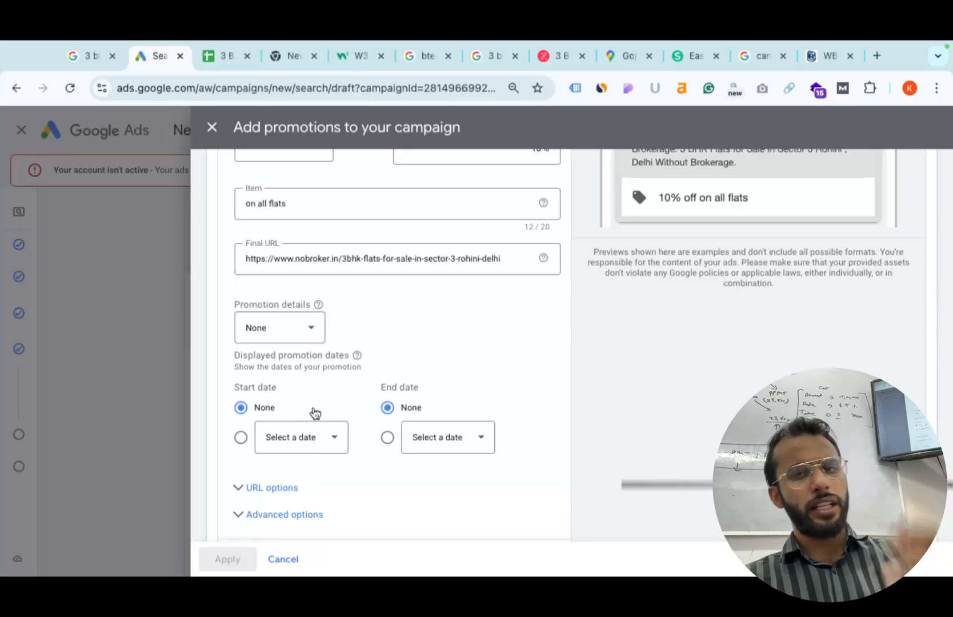
click(319, 452)
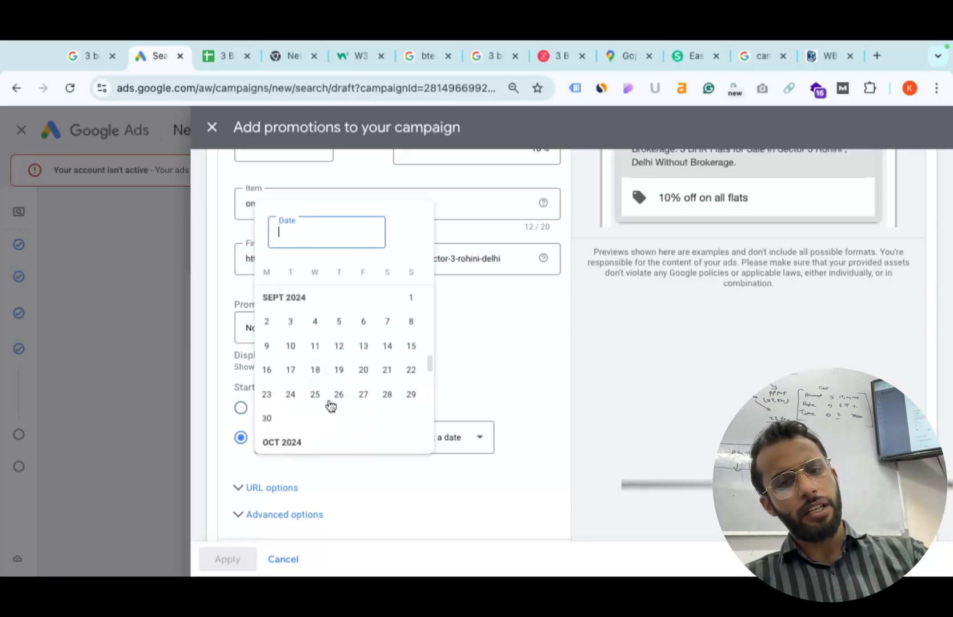
click(521, 321)
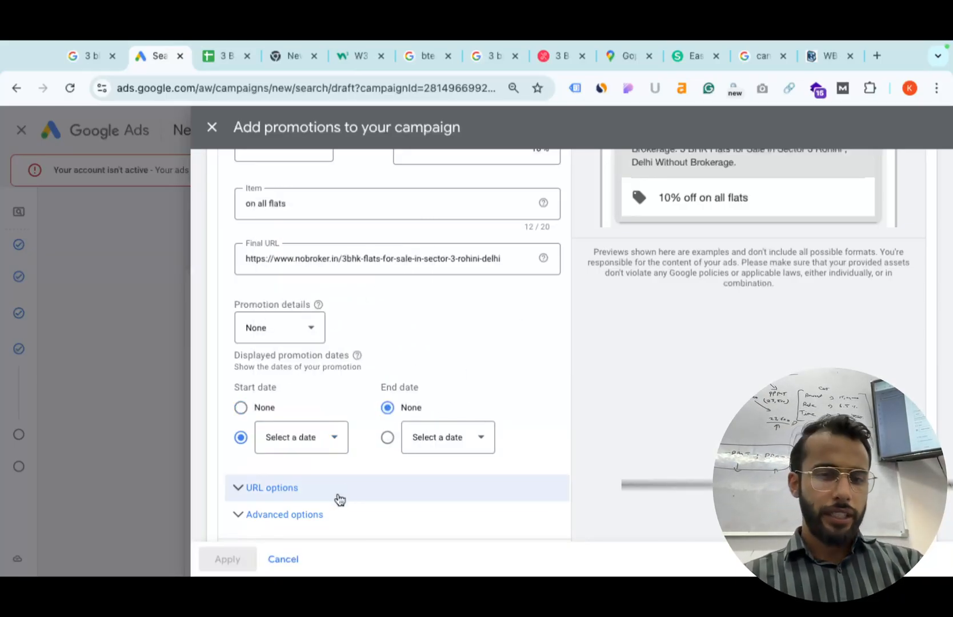
click(275, 561)
Start a new price asset with the header '3 bhk flats' and price type Brands.
scroll(361, 376, up, 3)
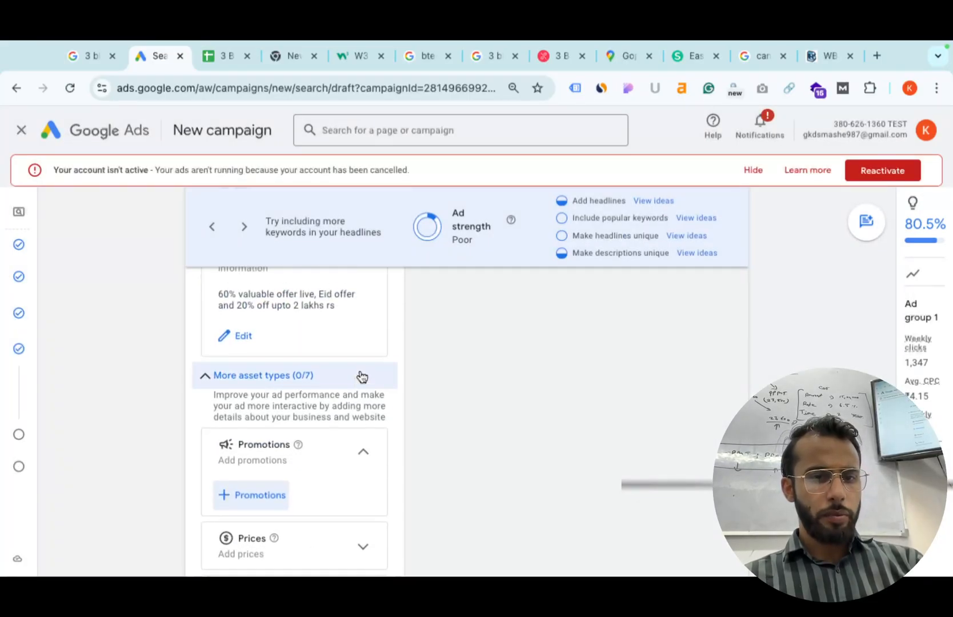
scroll(361, 376, down, 3)
click(294, 451)
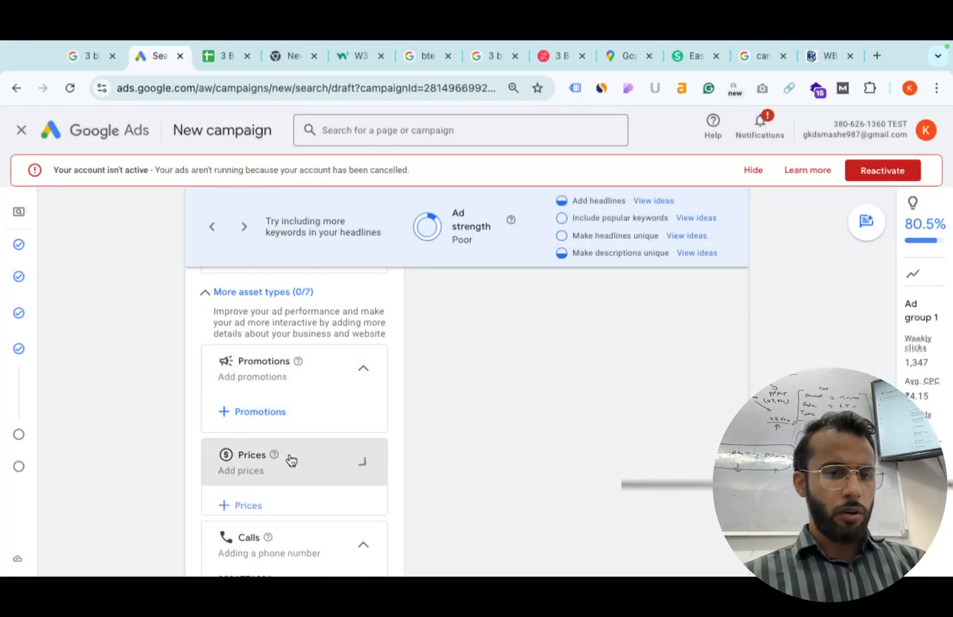
click(256, 508)
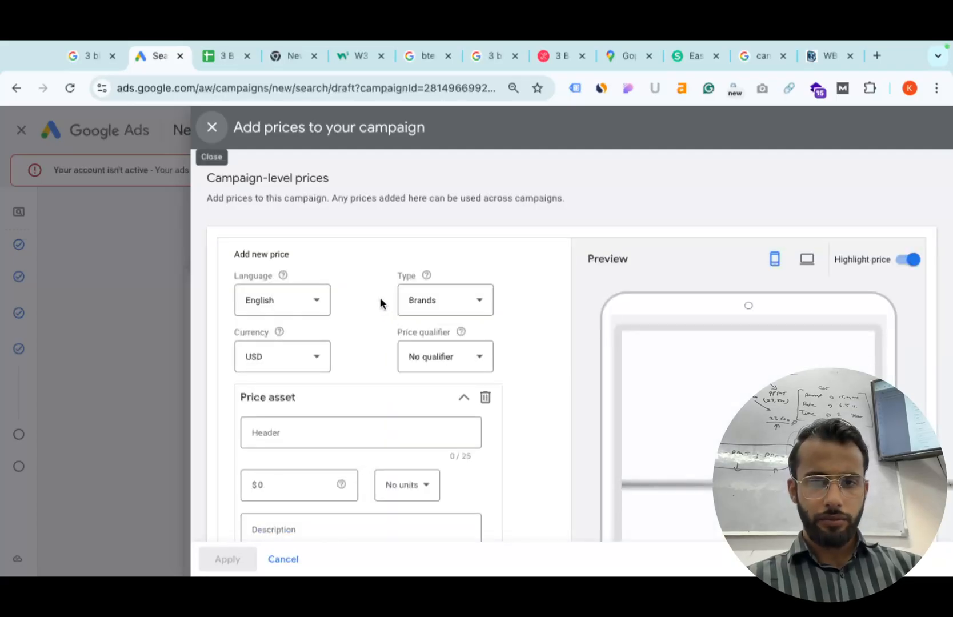
scroll(365, 414, down, 2)
click(346, 333)
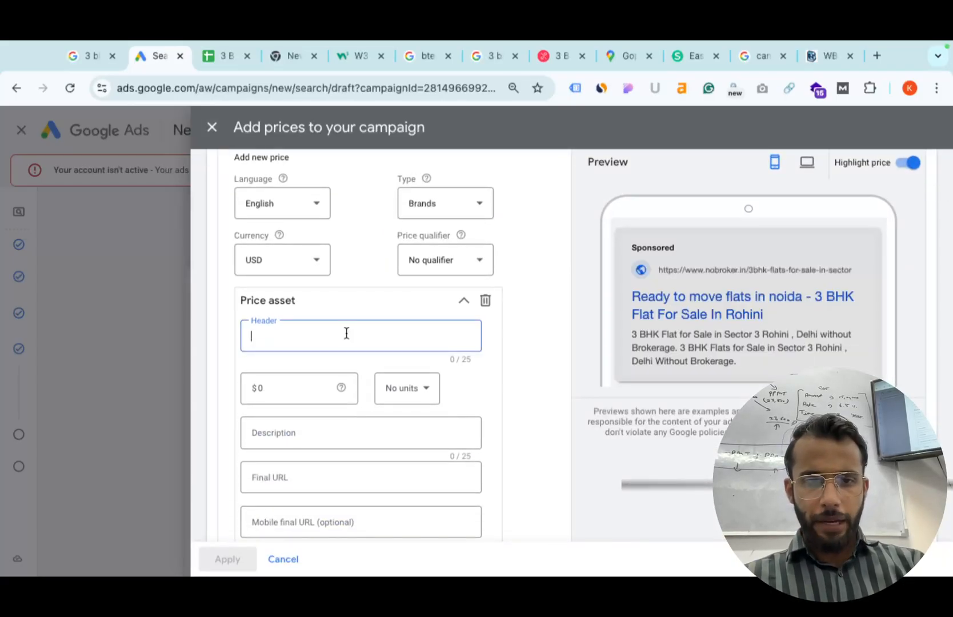
text(3 bhk flats)
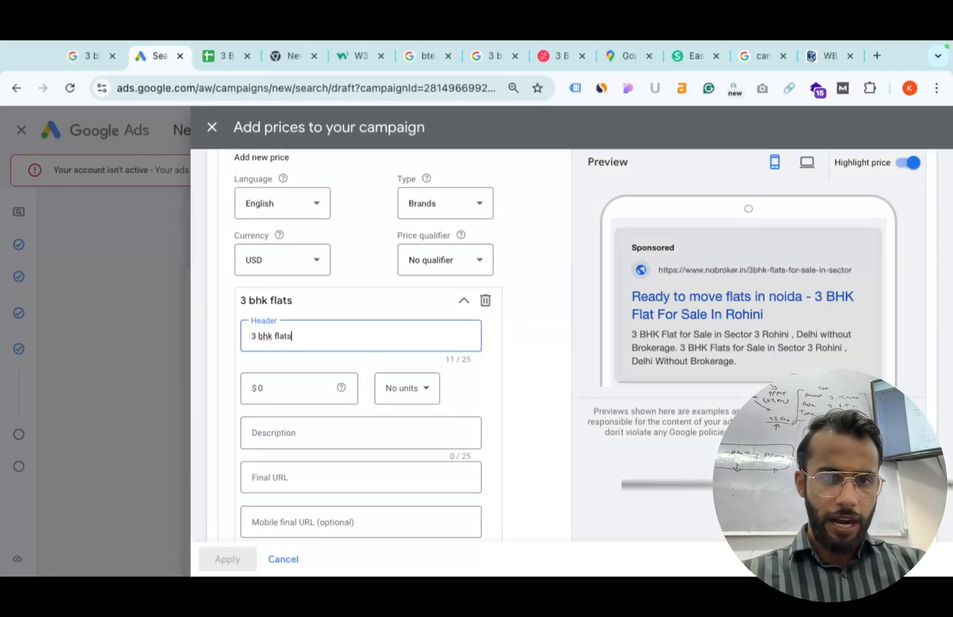
click(438, 208)
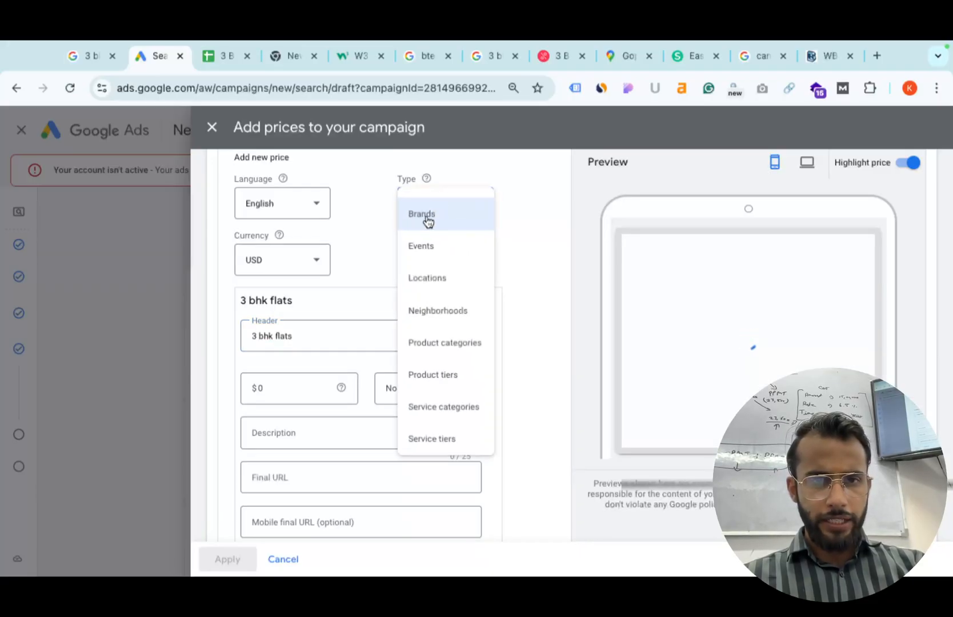
click(432, 215)
Set the price currency to INR and the amount to 10,000,000.
click(316, 260)
scroll(301, 264, down, 5)
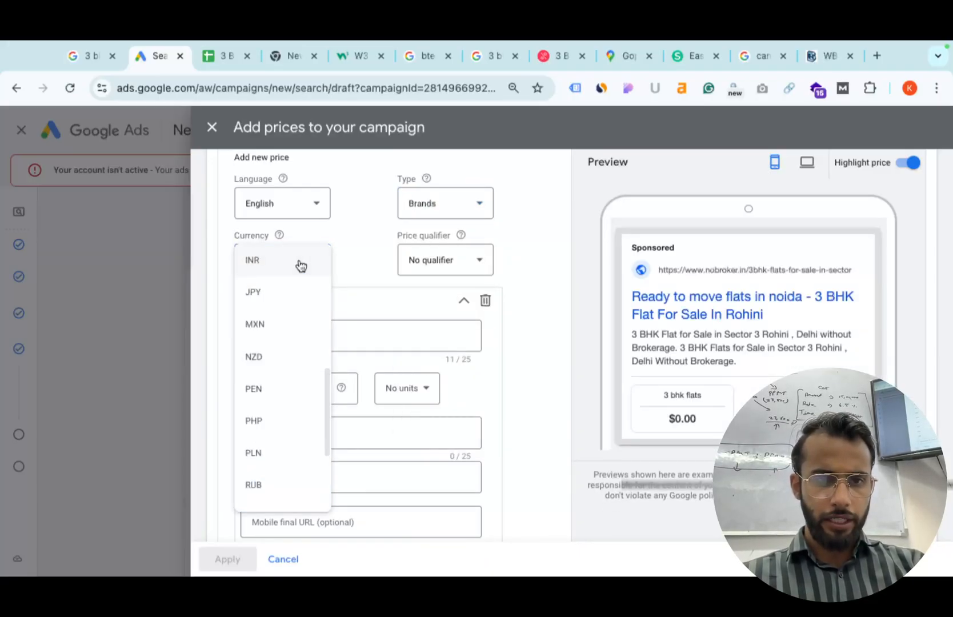
click(301, 264)
click(291, 391)
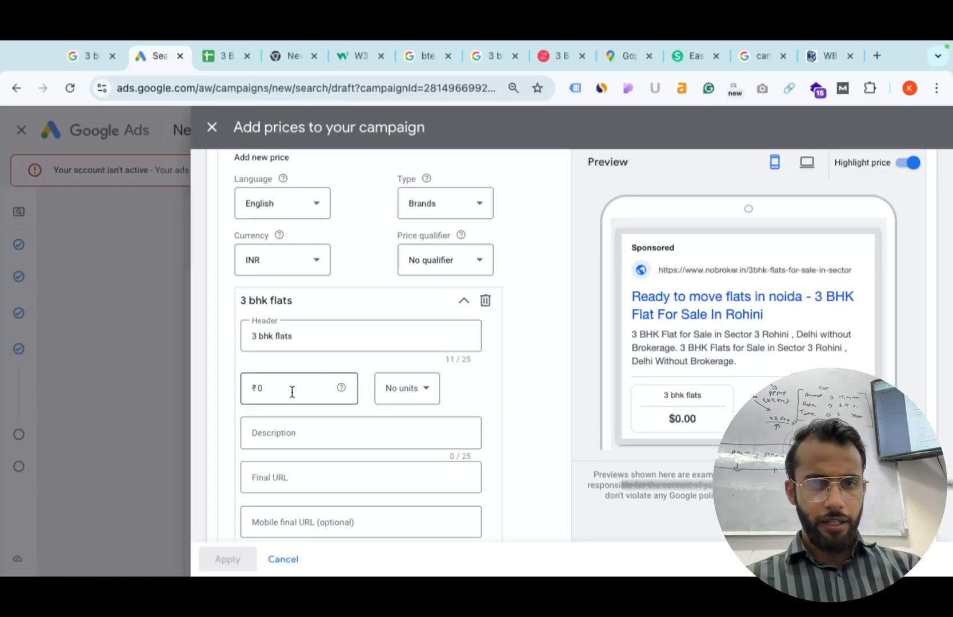
text(01000000)
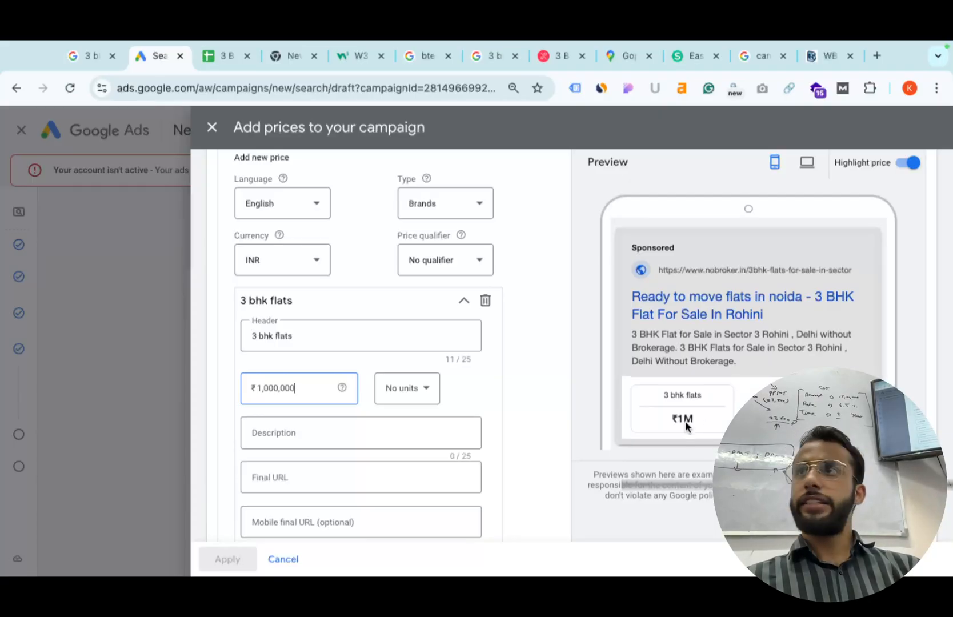
click(287, 435)
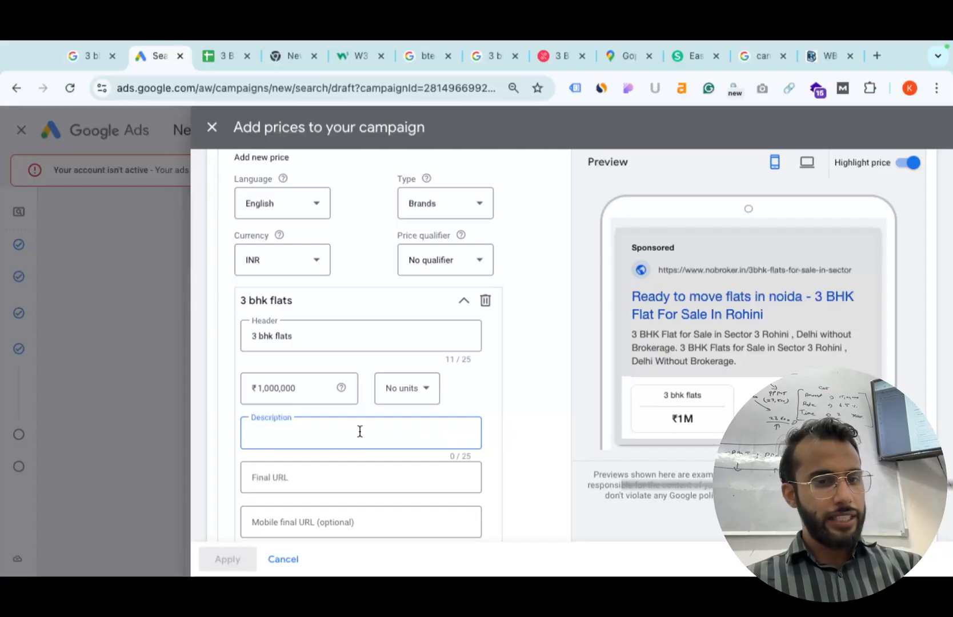
click(284, 489)
click(283, 525)
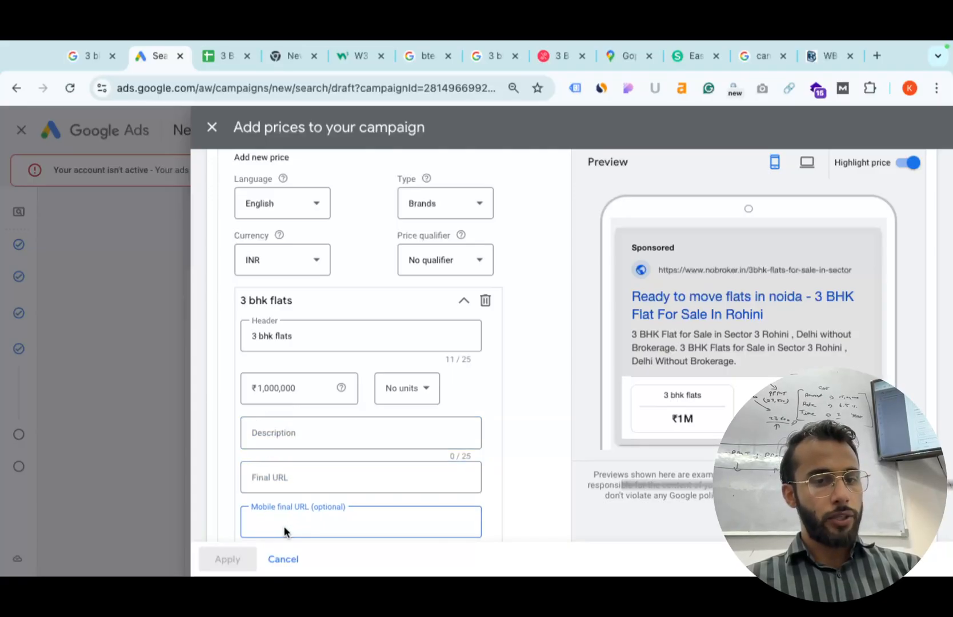
scroll(313, 501, down, 1)
scroll(313, 501, down, 1)
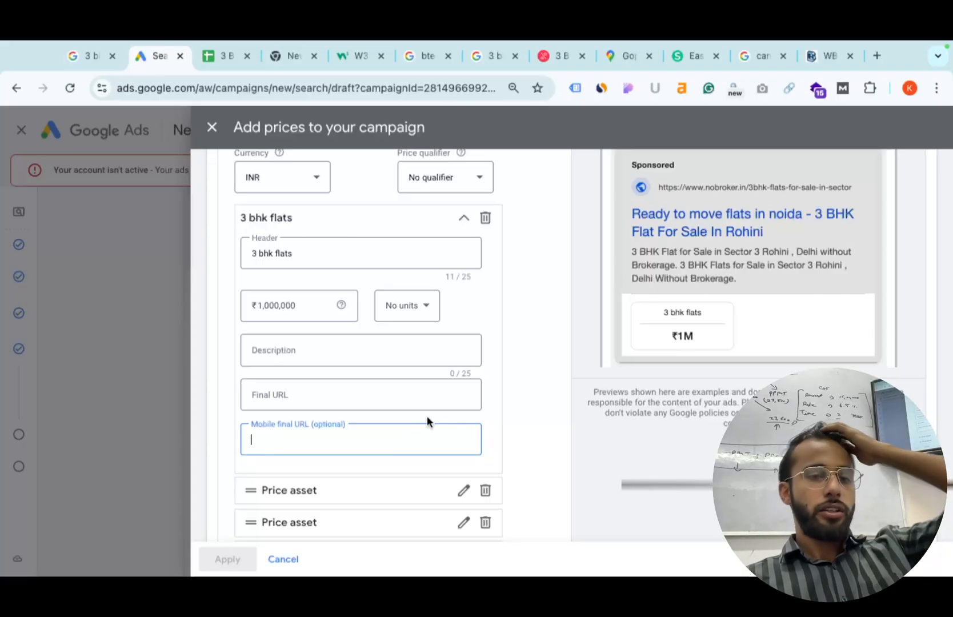
click(296, 303)
text(0)
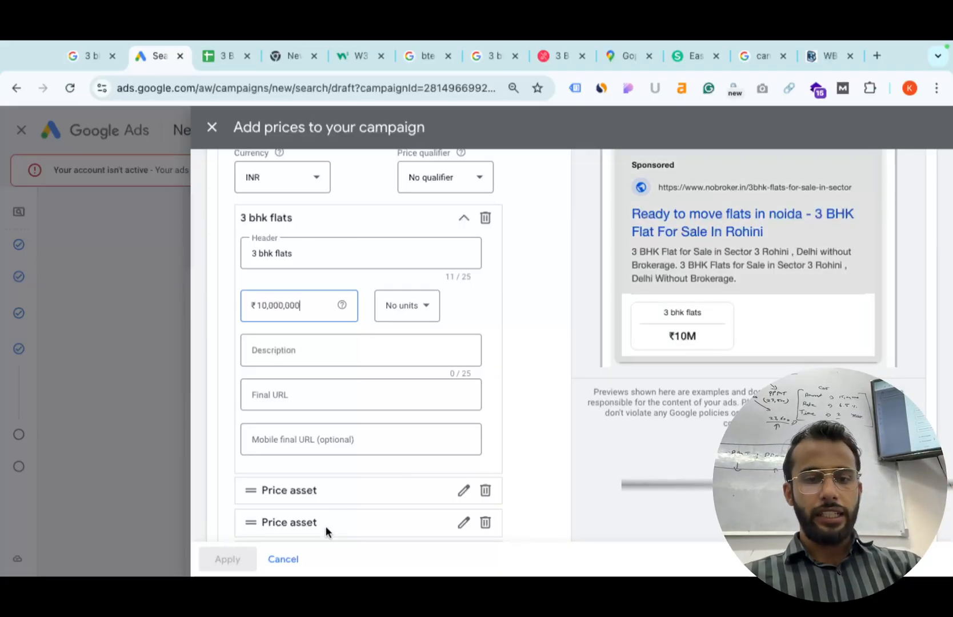
Discard the price asset and return to the Google Ads Extensions document in Word.
click(283, 559)
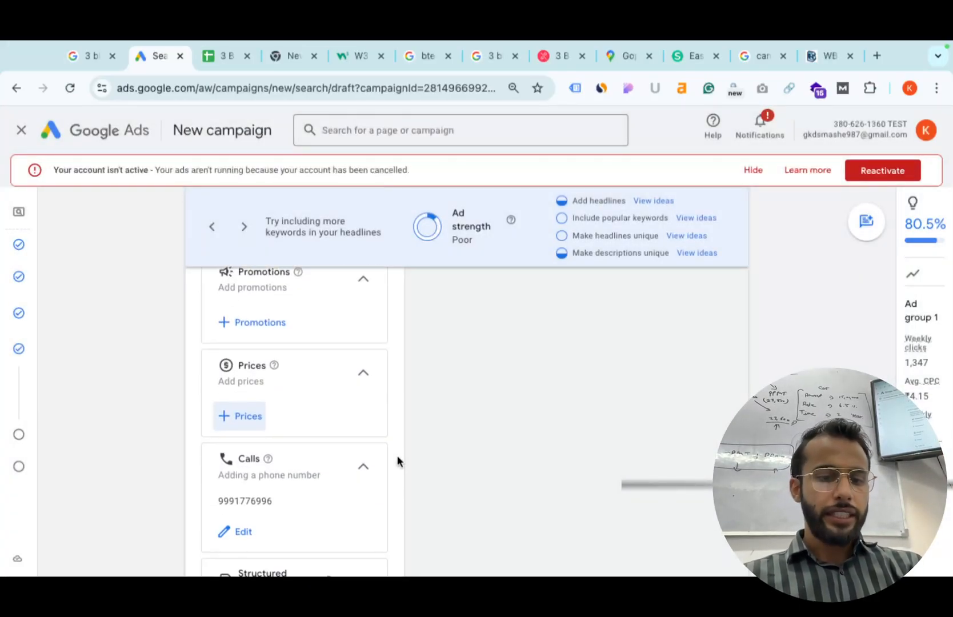
key(ctrl+Left)
key(ctrl+Left)
key(ctrl+Left)
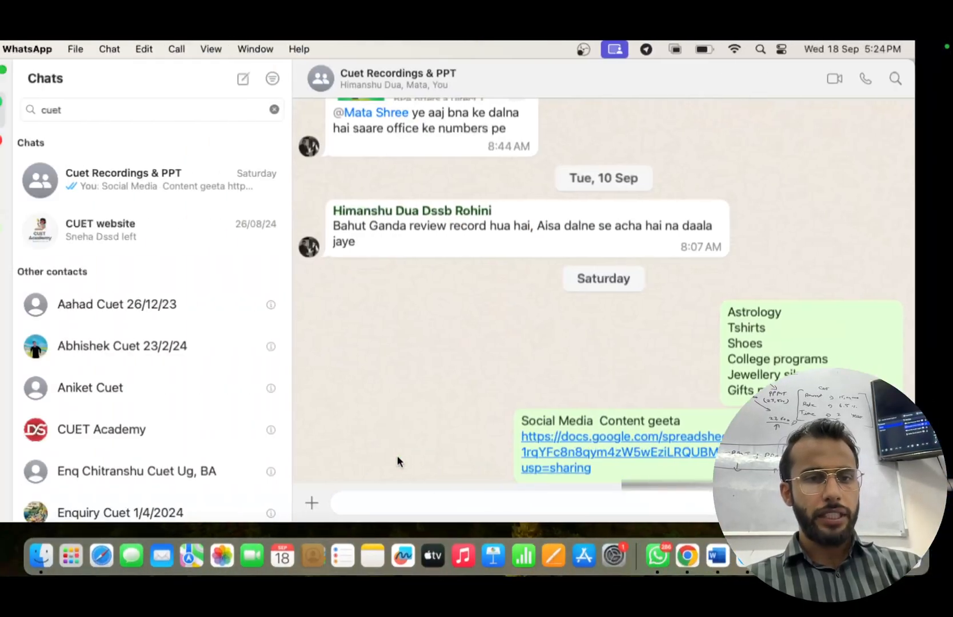
click(725, 554)
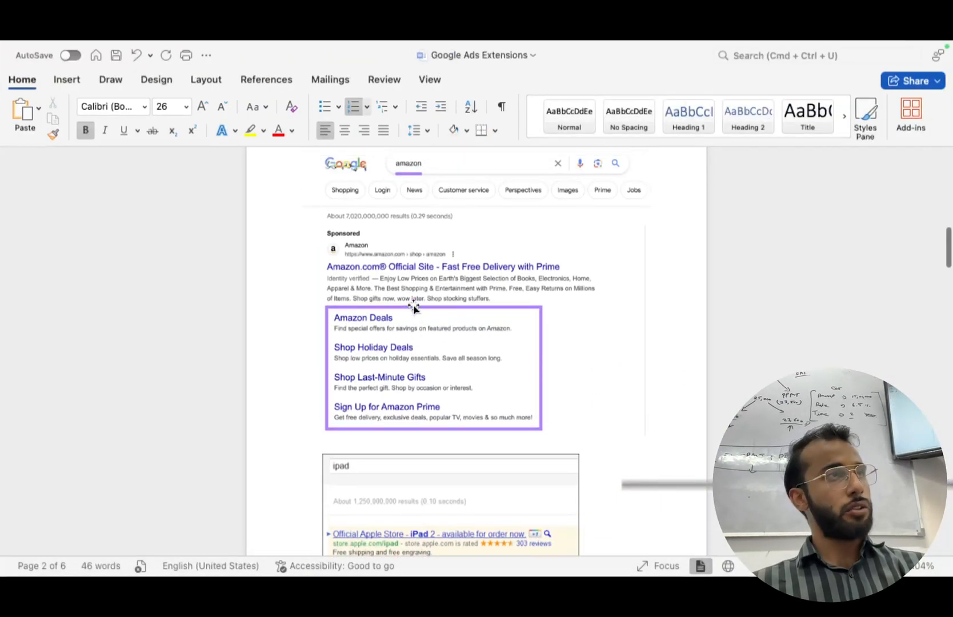
scroll(414, 309, up, 5)
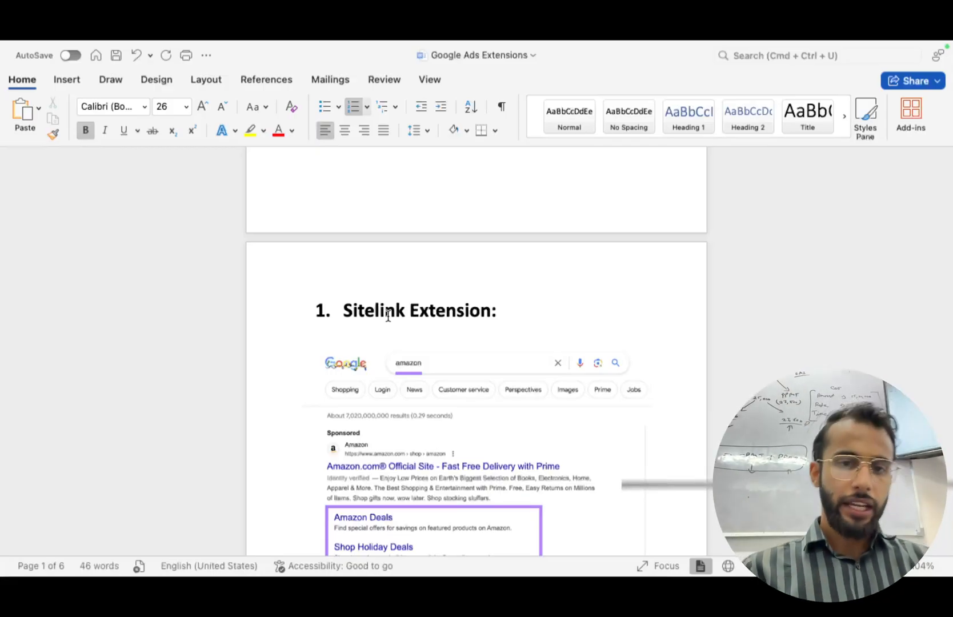
scroll(394, 436, down, 4)
scroll(398, 320, up, 5)
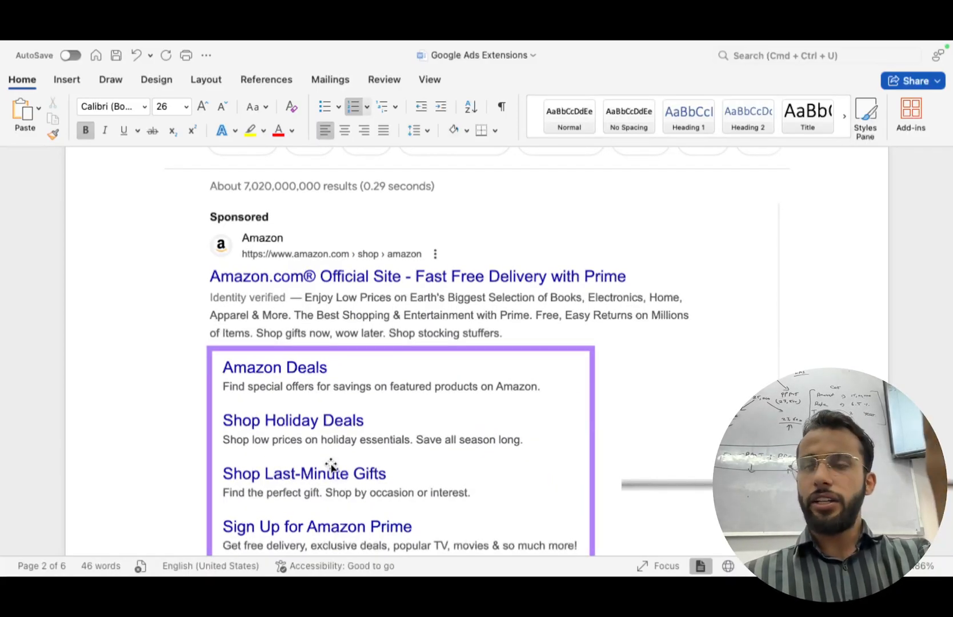
scroll(330, 464, down, 7)
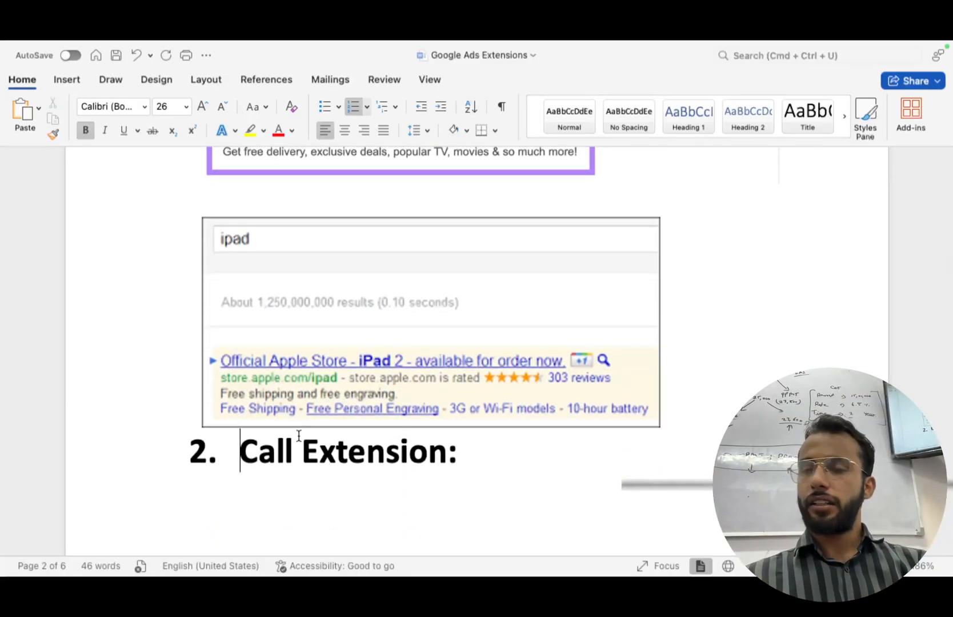
scroll(297, 435, down, 5)
scroll(361, 303, down, 6)
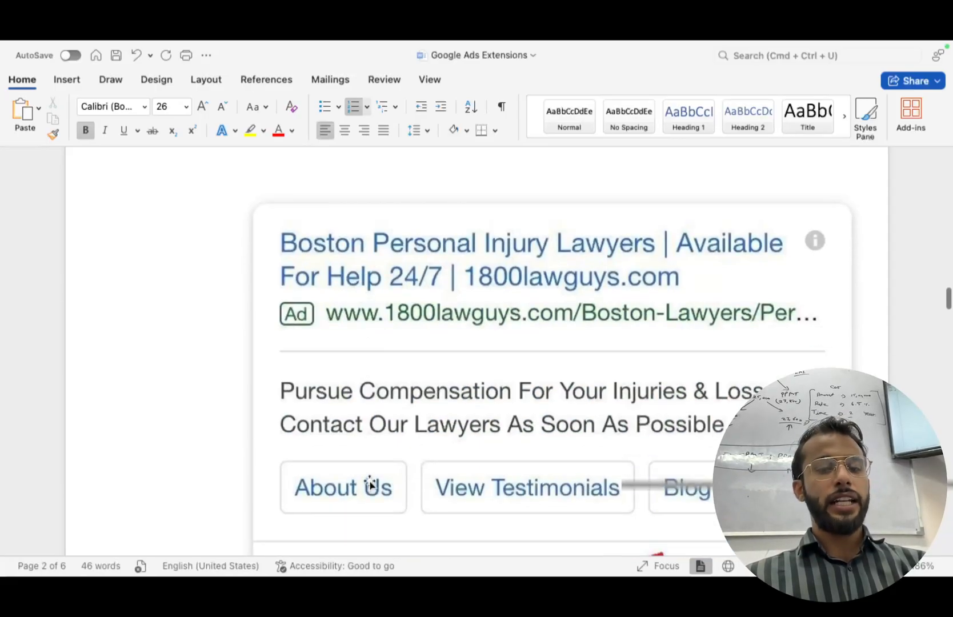
scroll(370, 487, down, 3)
scroll(403, 425, down, 7)
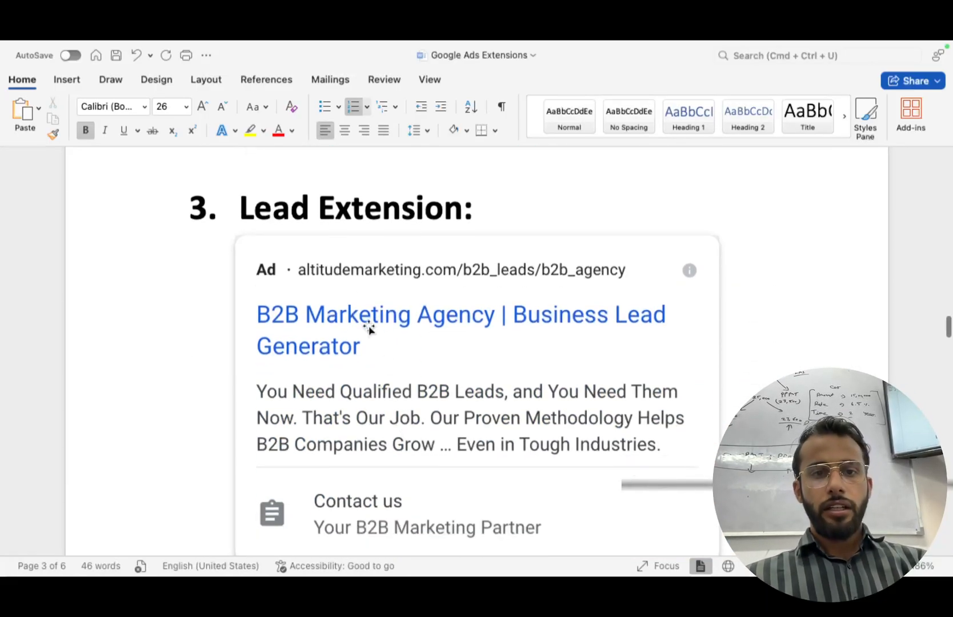
scroll(372, 314, down, 3)
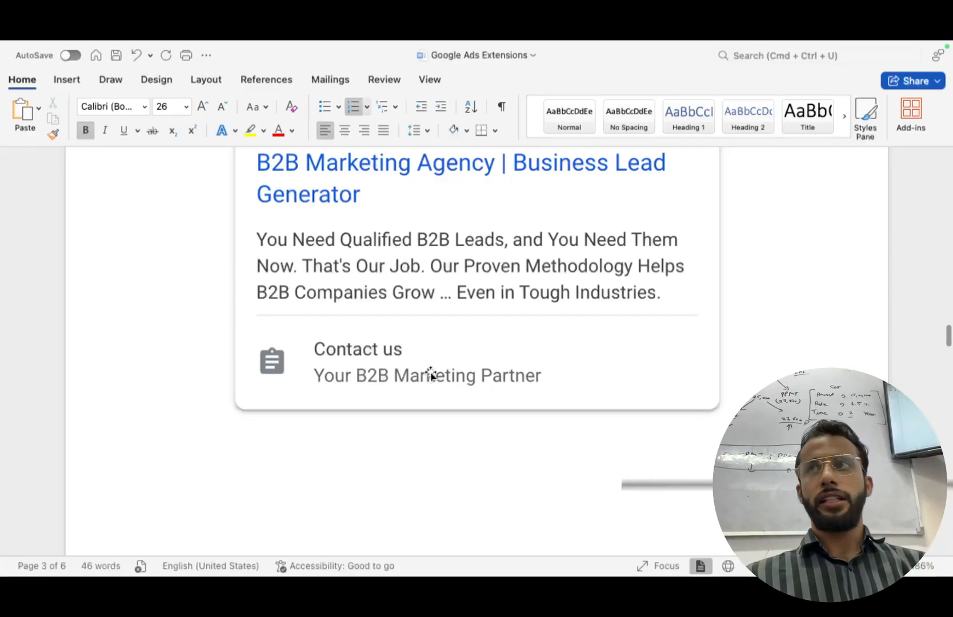
scroll(430, 374, down, 10)
scroll(431, 371, down, 5)
scroll(406, 262, up, 2)
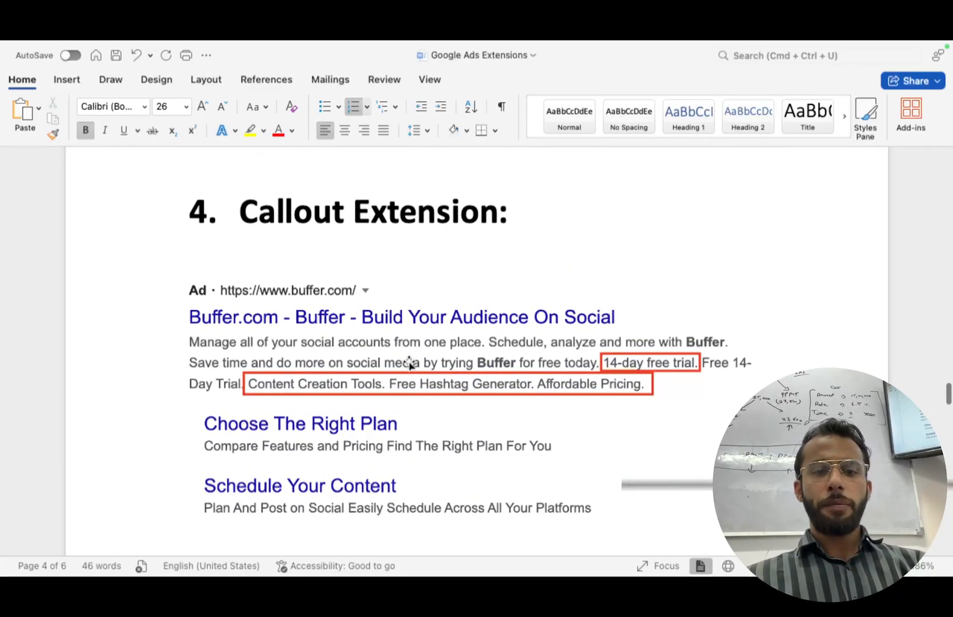
scroll(631, 368, down, 4)
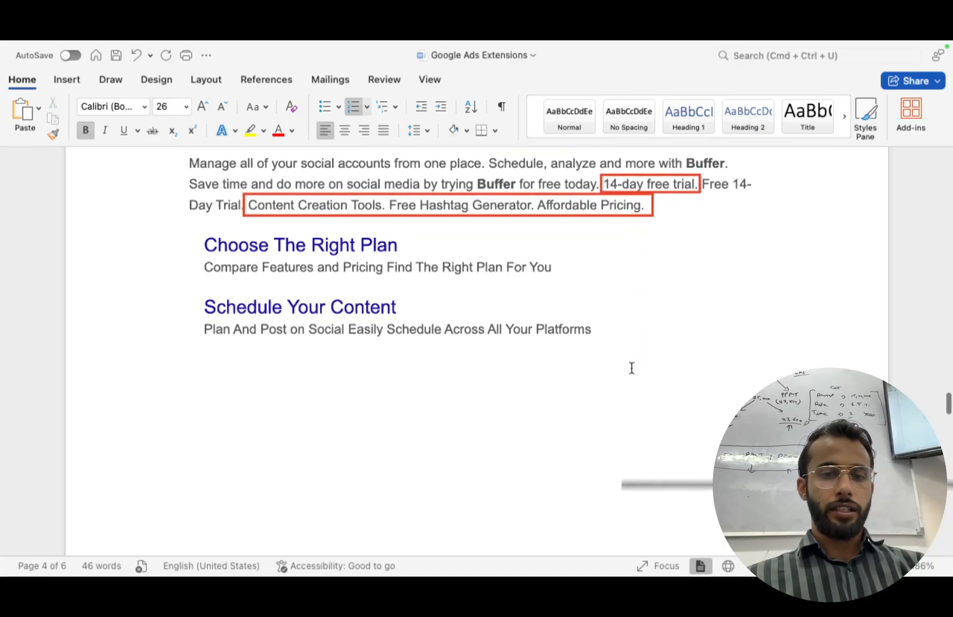
scroll(631, 368, down, 10)
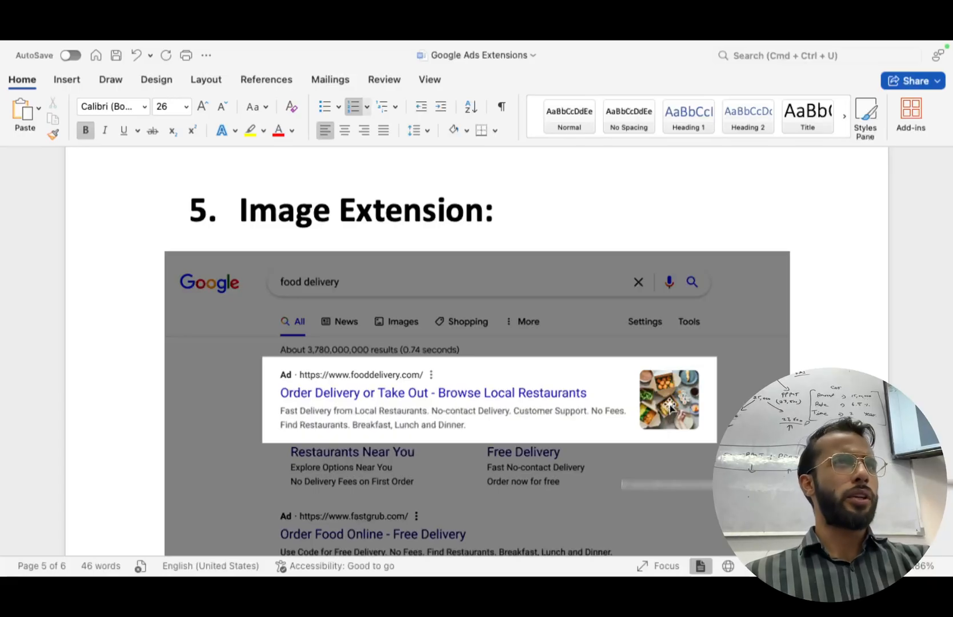
Scroll through pages 5–6 to view the Image, Price, Location and App Extension examples.
scroll(669, 407, down, 12)
scroll(419, 372, down, 5)
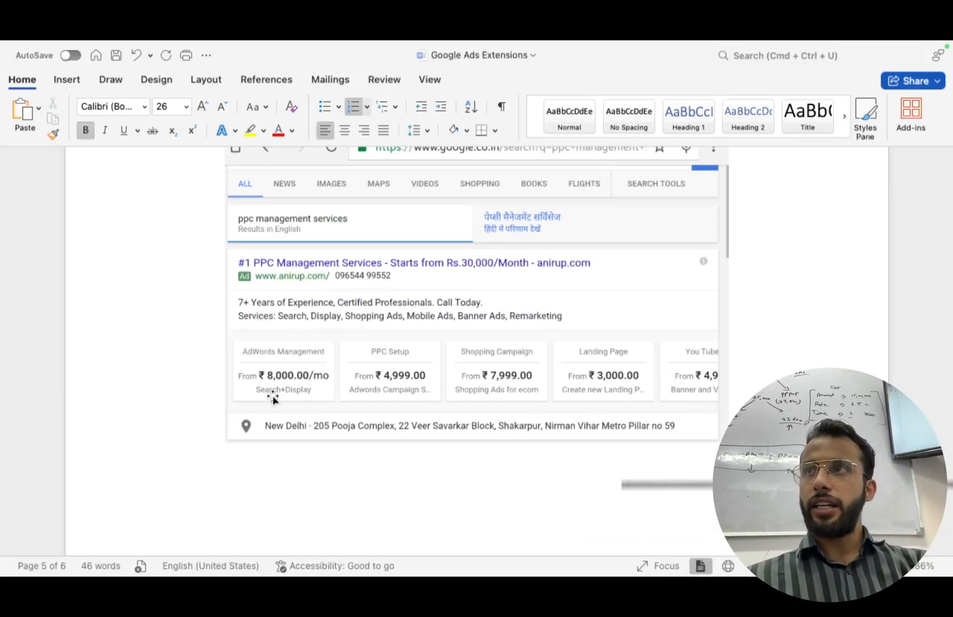
scroll(270, 398, up, 3)
scroll(271, 398, down, 3)
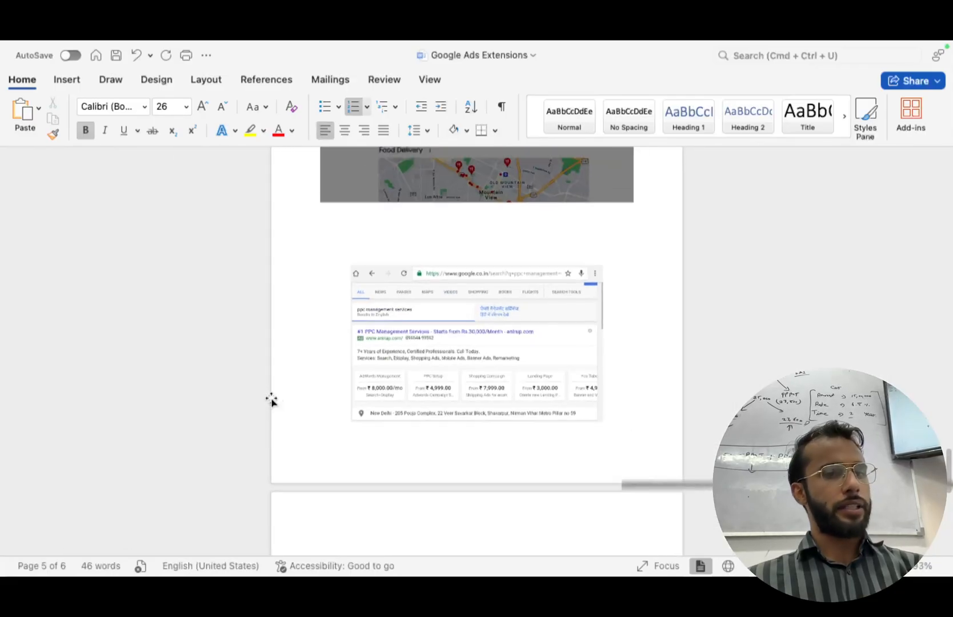
scroll(270, 397, down, 10)
scroll(444, 378, up, 3)
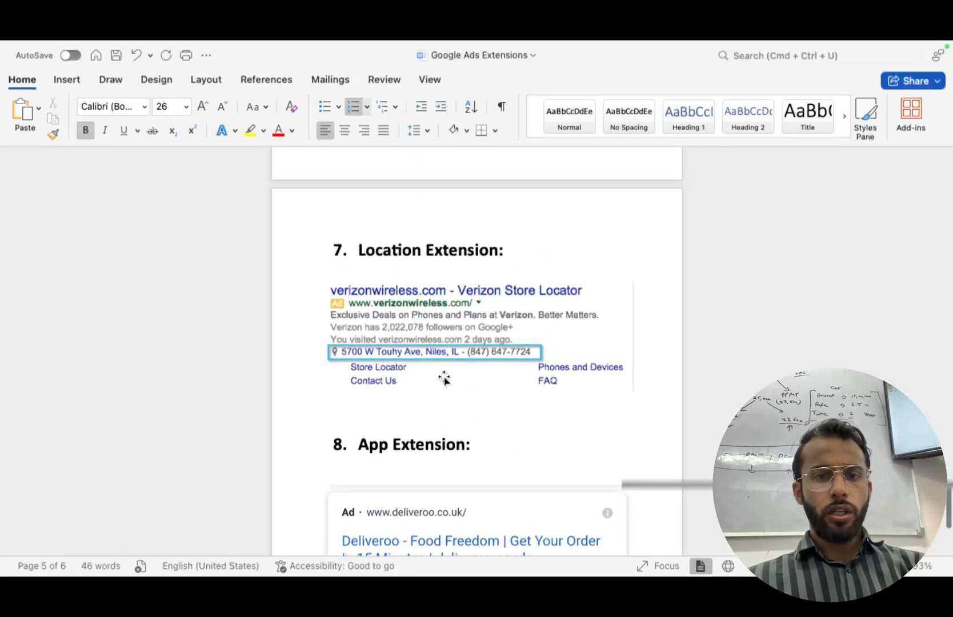
scroll(442, 377, up, 5)
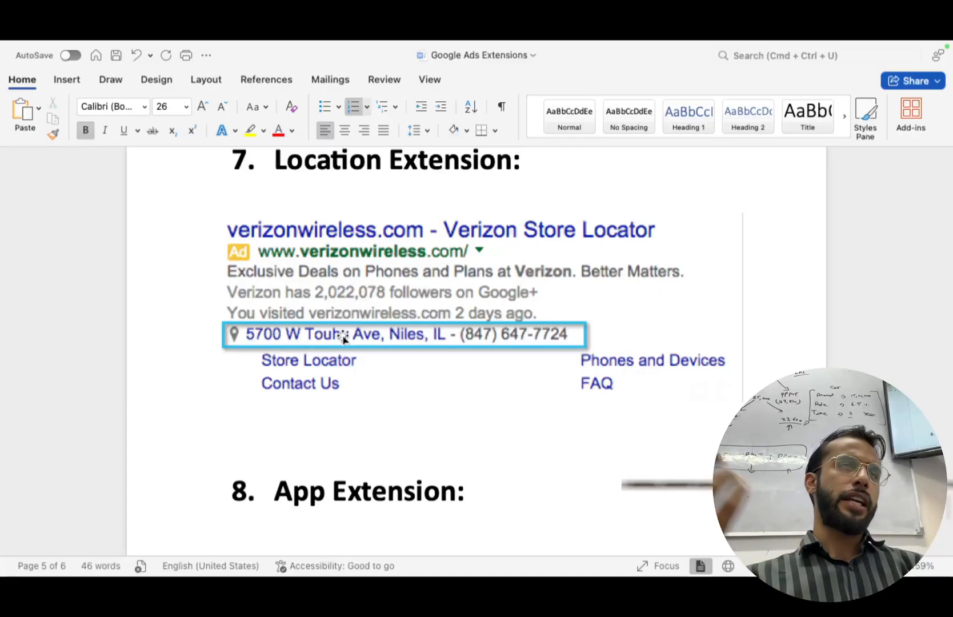
scroll(342, 335, down, 8)
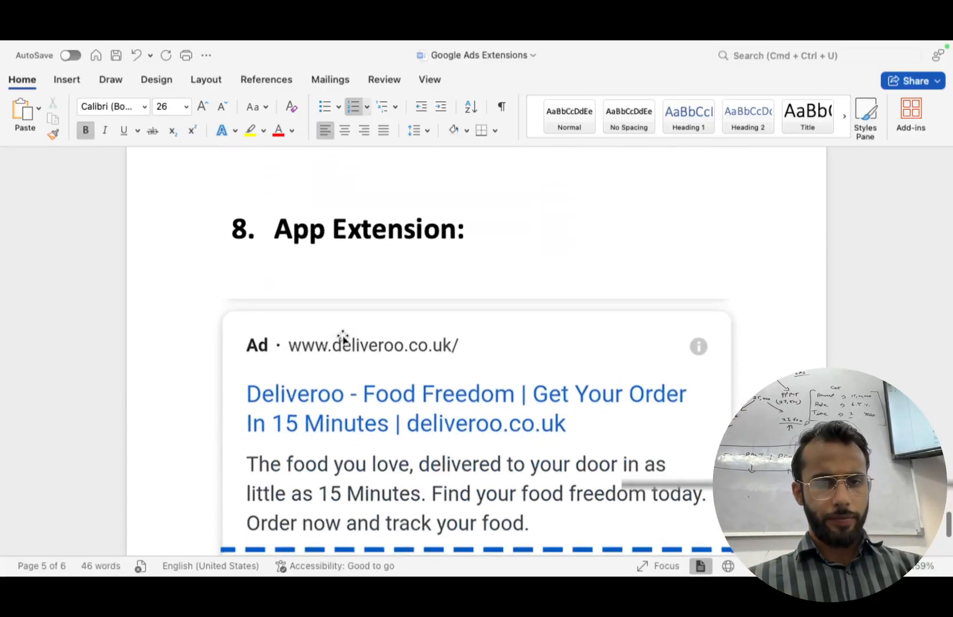
scroll(382, 441, down, 3)
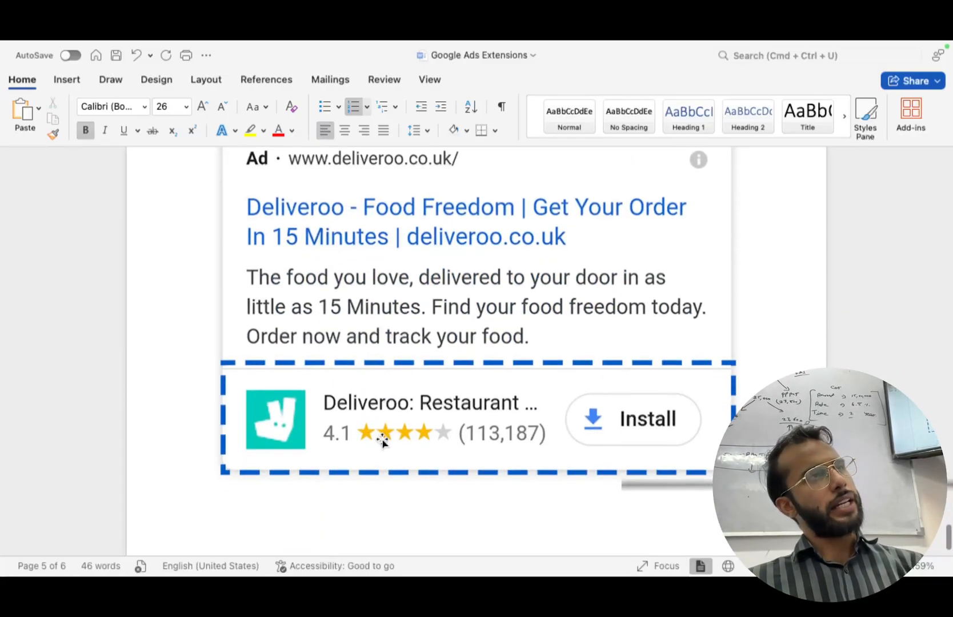
scroll(383, 442, down, 3)
scroll(382, 438, down, 5)
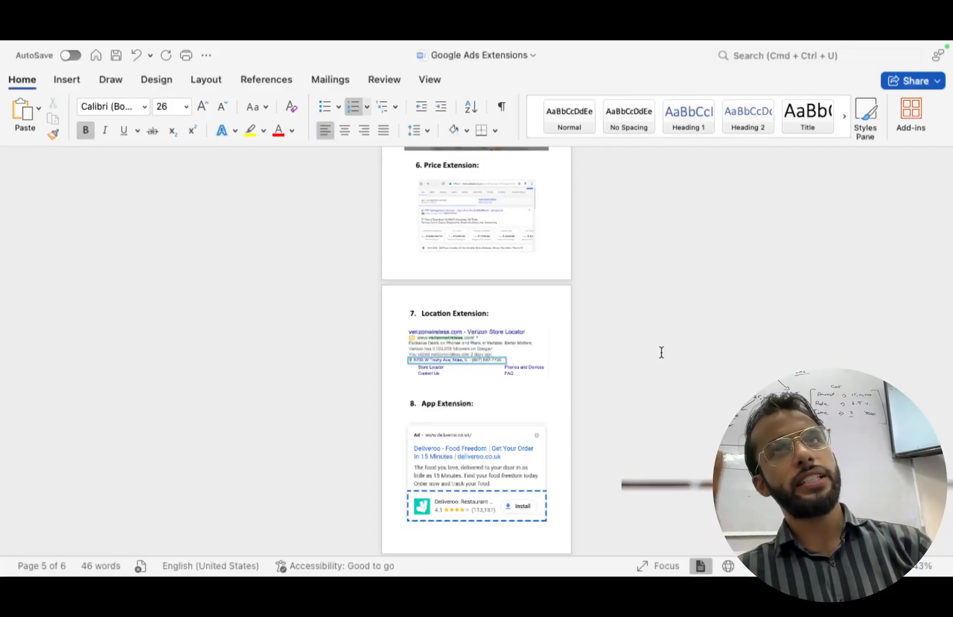
Scroll up to the document's title page, then move to the neighbouring full-screen space.
scroll(661, 351, up, 5)
scroll(661, 351, up, 2)
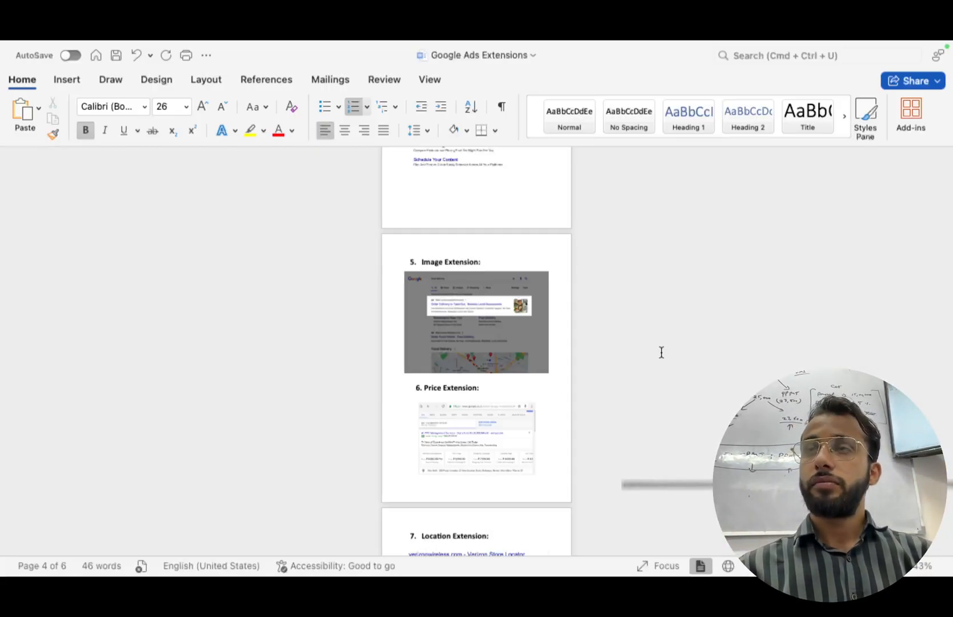
scroll(661, 352, up, 20)
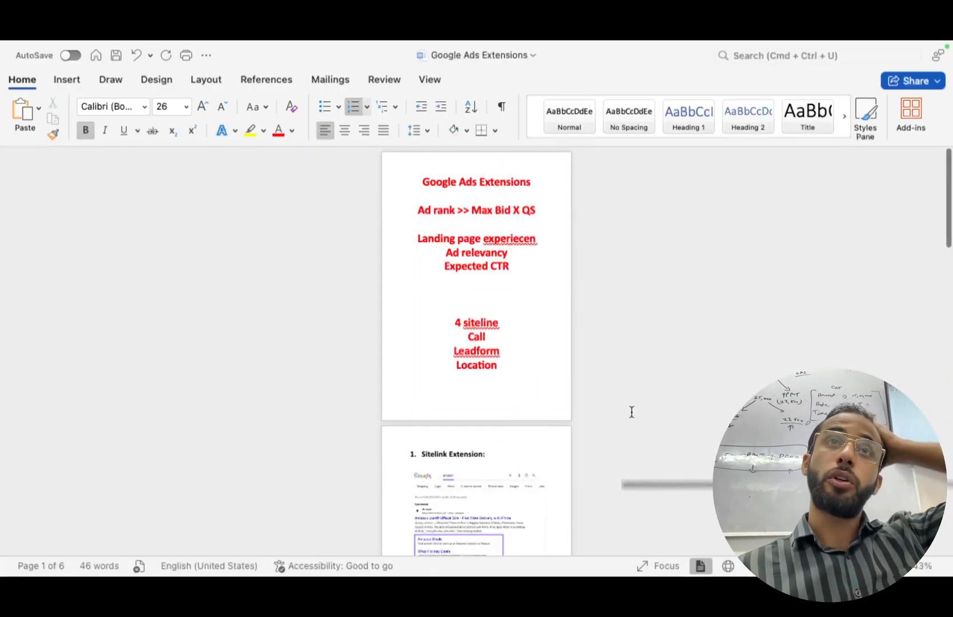
key(ctrl+Left)
Switch to the other Chrome profile's window and open the 3 Bhk Noida spreadsheet.
key(ctrl+Right)
key(ctrl+Right)
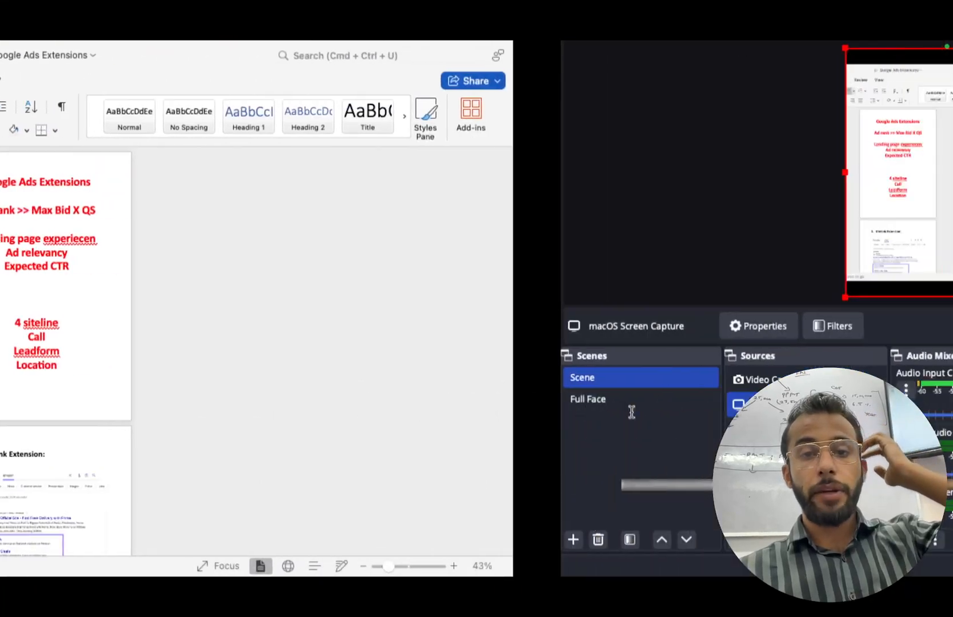
key(ctrl+Left)
key(ctrl+Left)
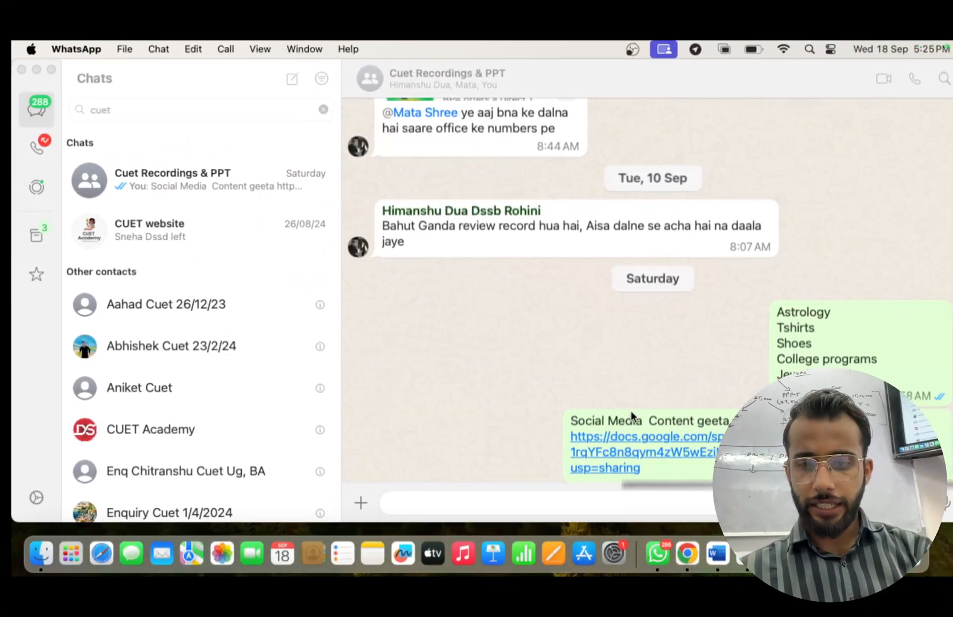
click(698, 552)
click(909, 88)
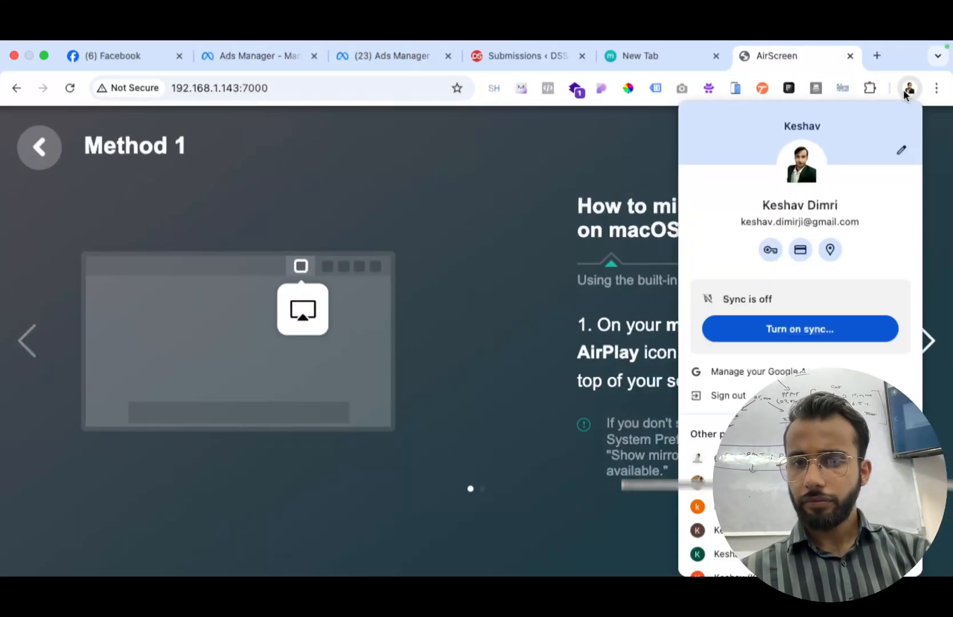
click(800, 564)
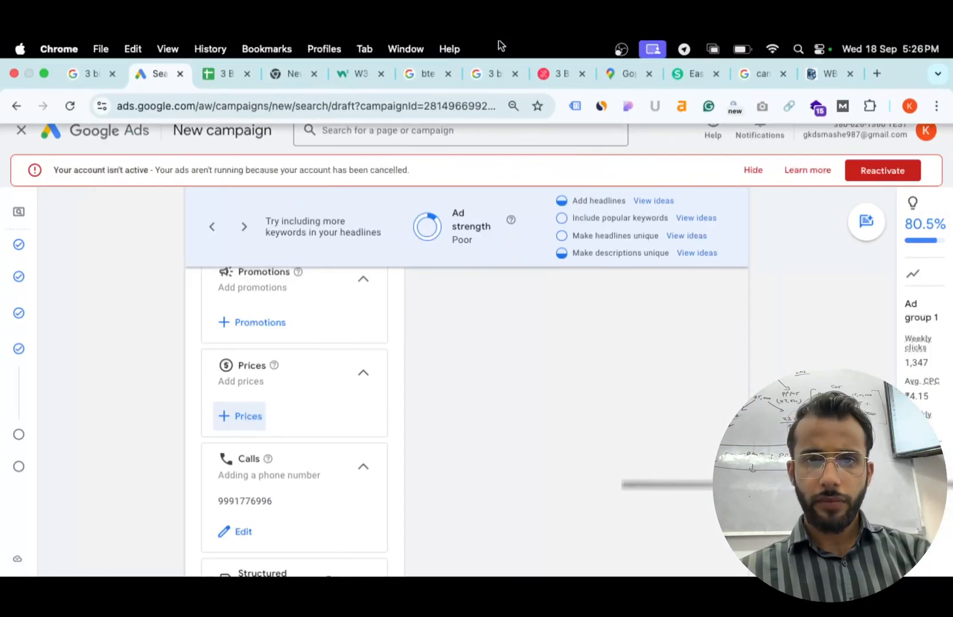
click(217, 81)
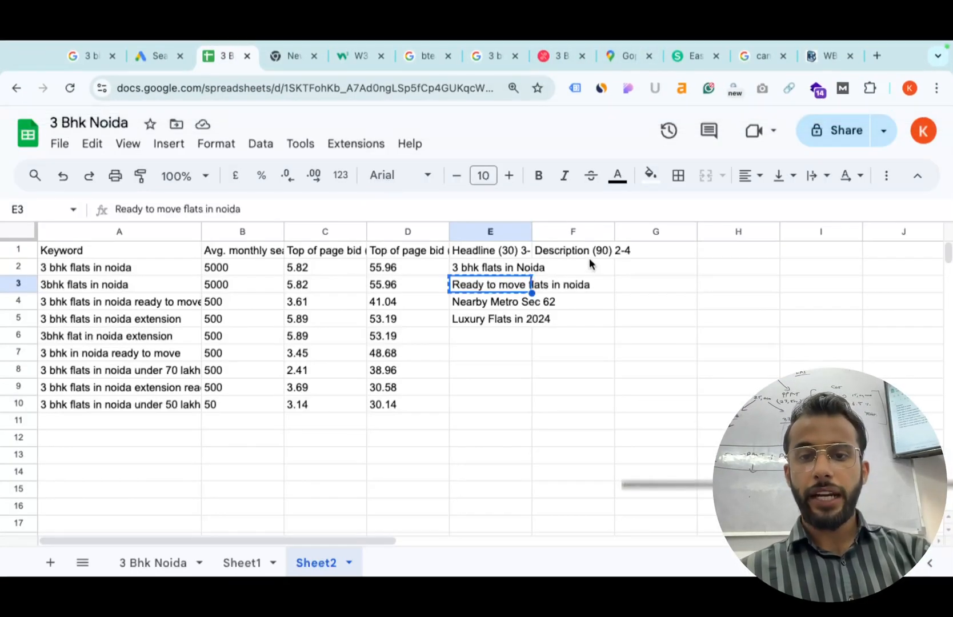
click(645, 251)
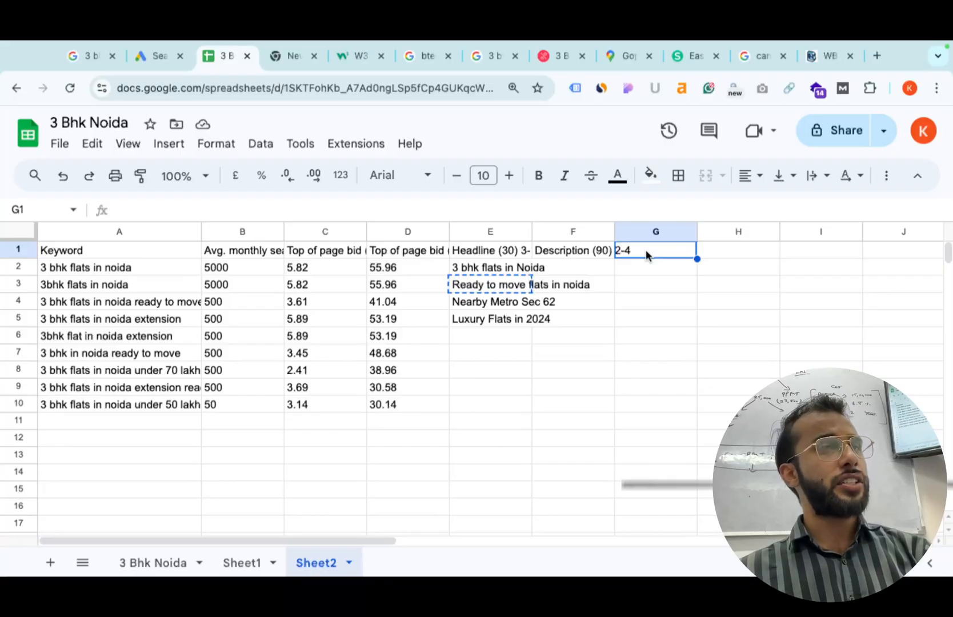
click(710, 249)
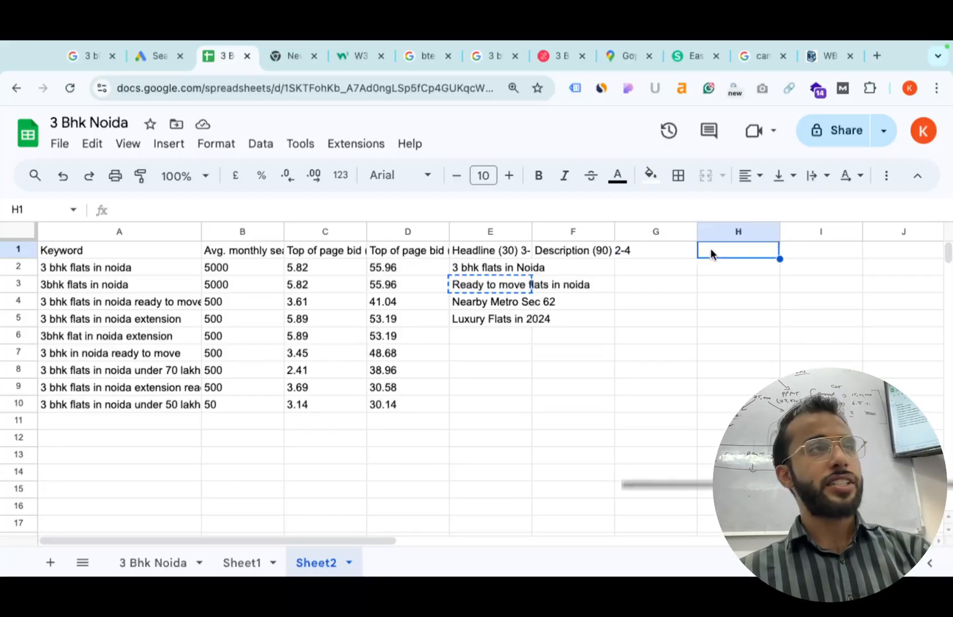
click(793, 251)
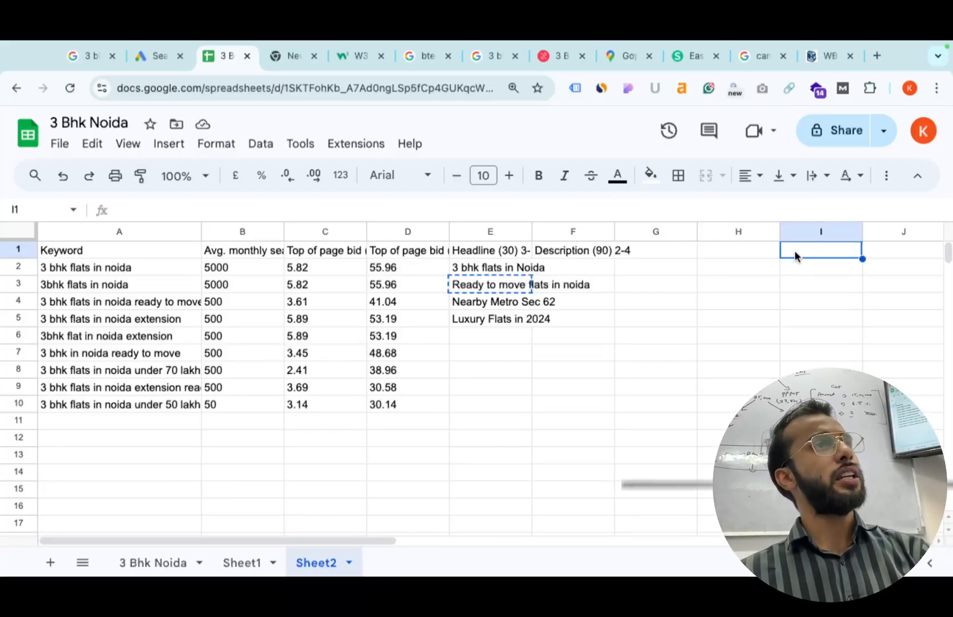
scroll(794, 251, right, 2)
click(811, 252)
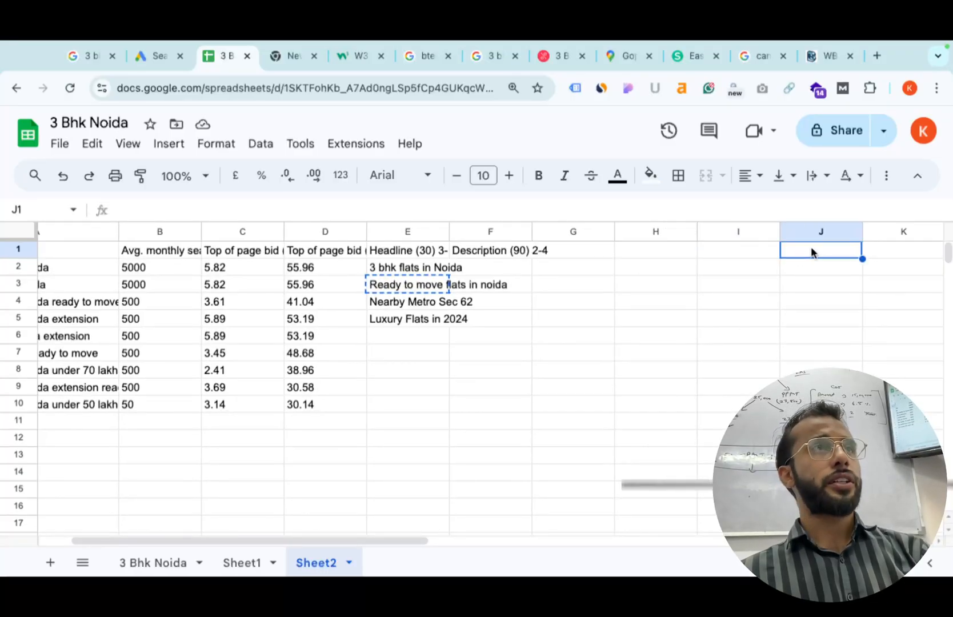
click(880, 254)
scroll(879, 255, right, 1)
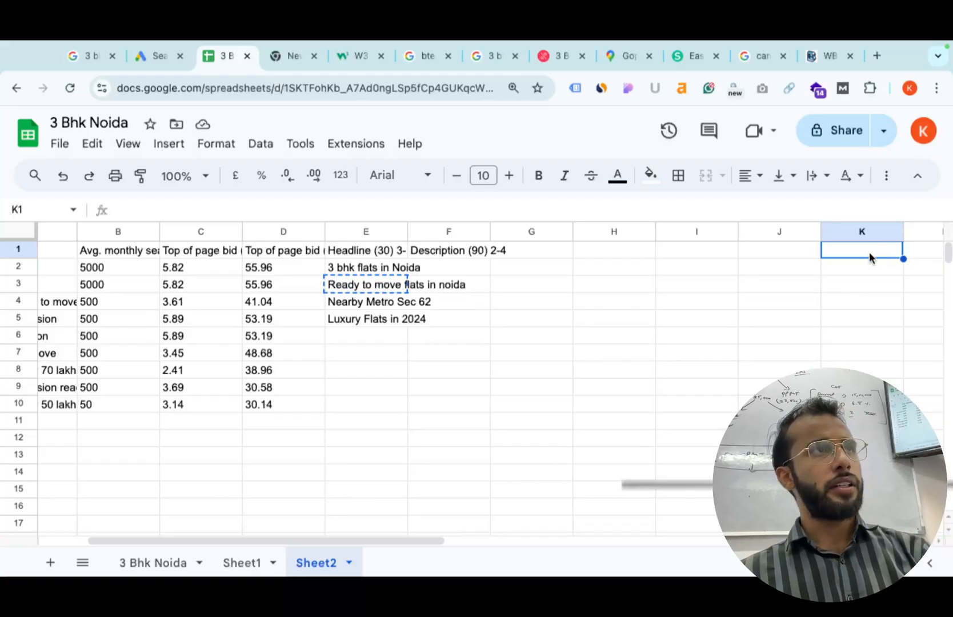
scroll(539, 321, left, 3)
drag(119, 256, 820, 505)
click(634, 342)
drag(514, 258, 501, 392)
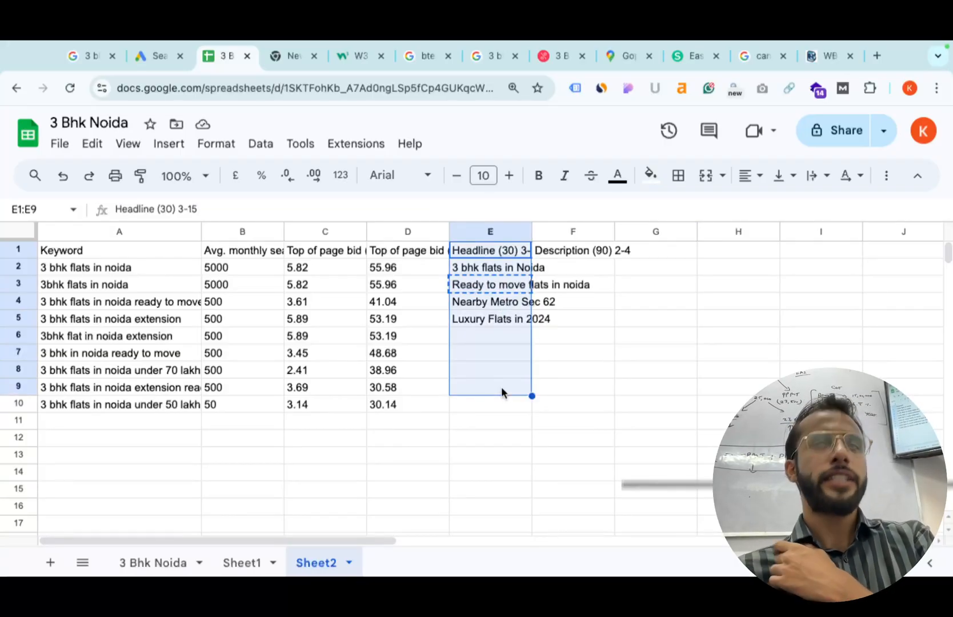
click(618, 359)
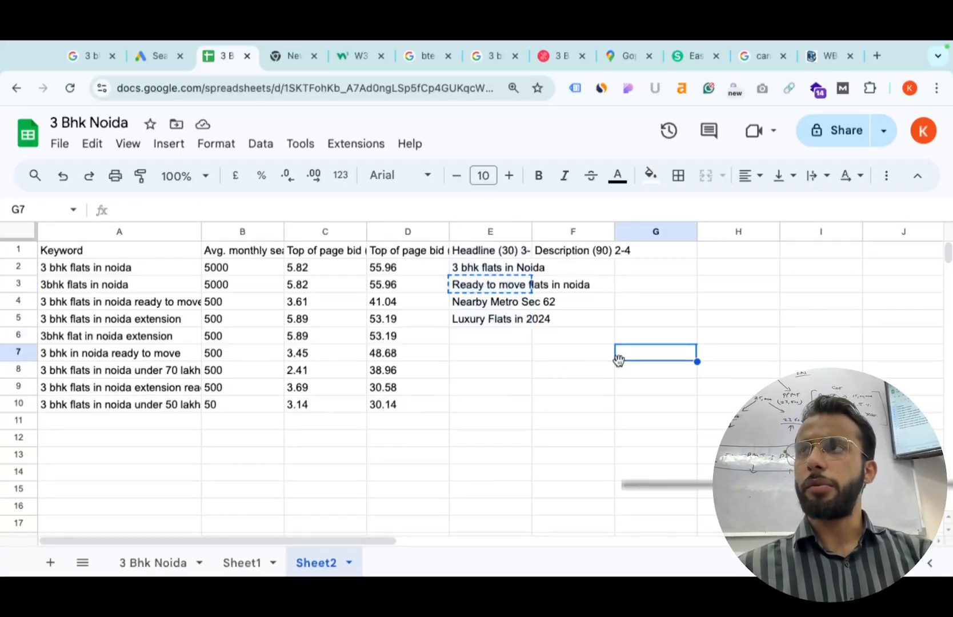